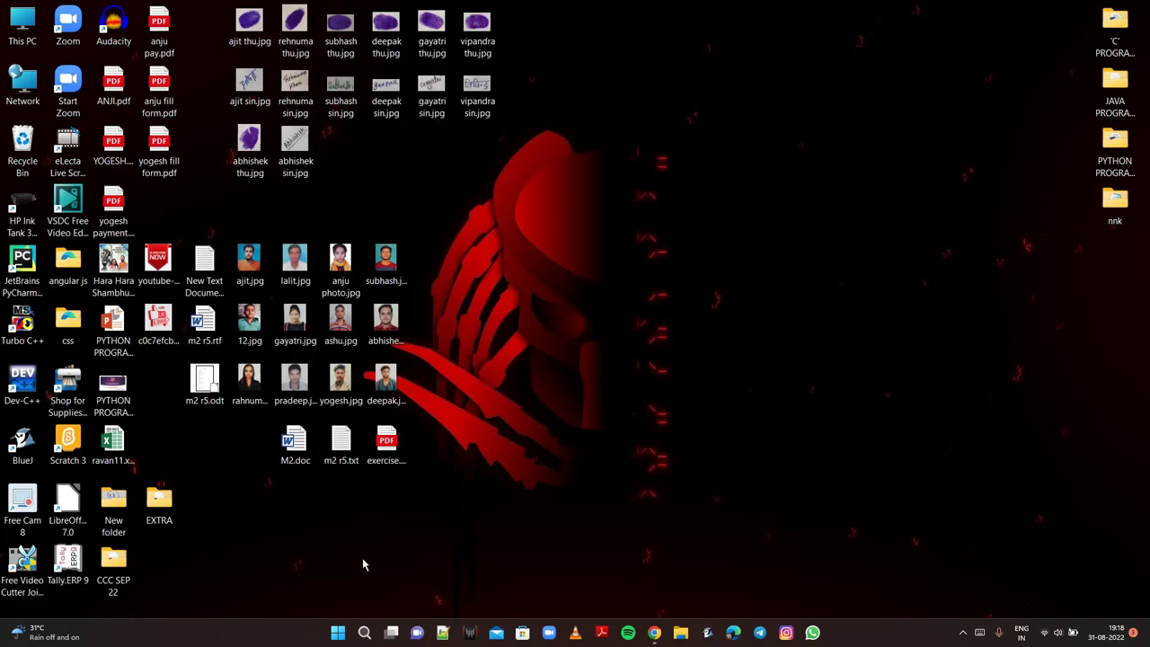
Launch Word 2013 from the Windows 11 Start search by searching 'ms'.
{"action": "left_click", "coordinate": [338, 632]}
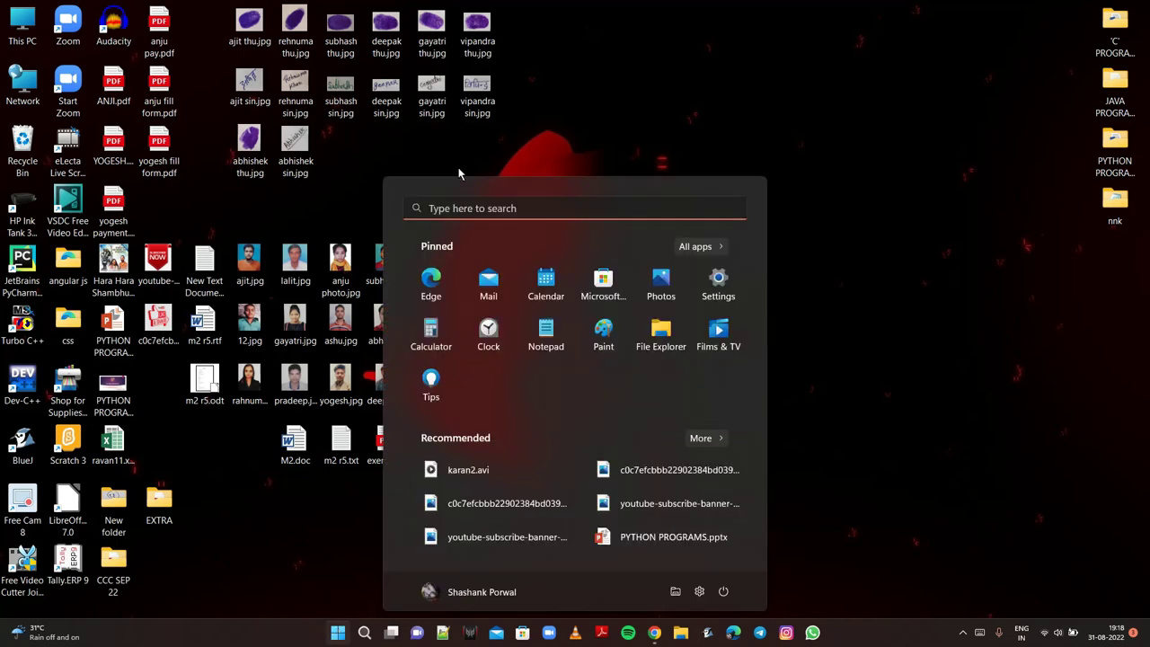
{"action": "left_click", "coordinate": [470, 208]}
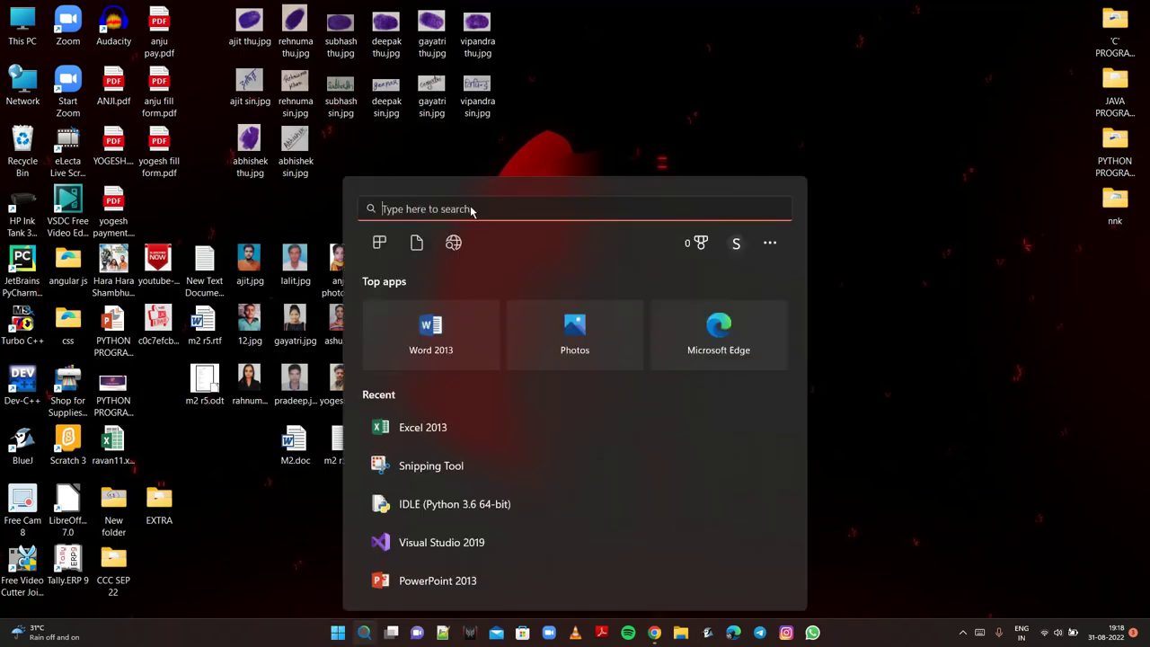
{"action": "type", "text": "ms"}
{"action": "left_click", "coordinate": [454, 323]}
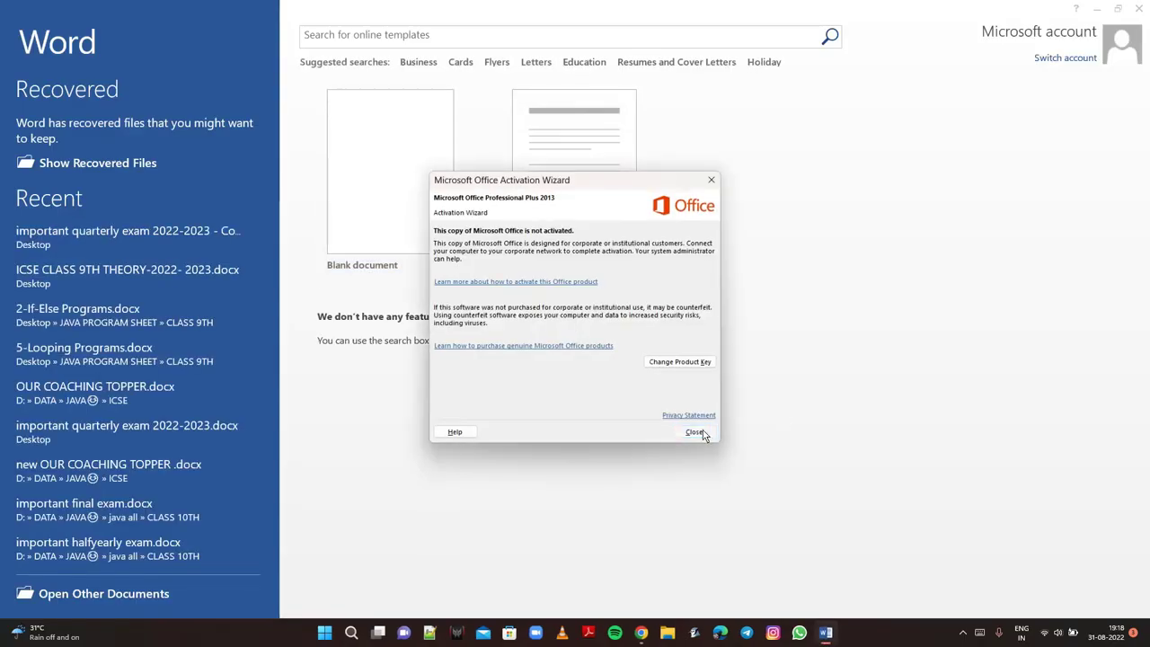
Dismiss the Activation Wizard, create a blank document, and close the recovered-files list while keeping the files.
{"action": "left_click", "coordinate": [691, 431]}
{"action": "left_click", "coordinate": [403, 225]}
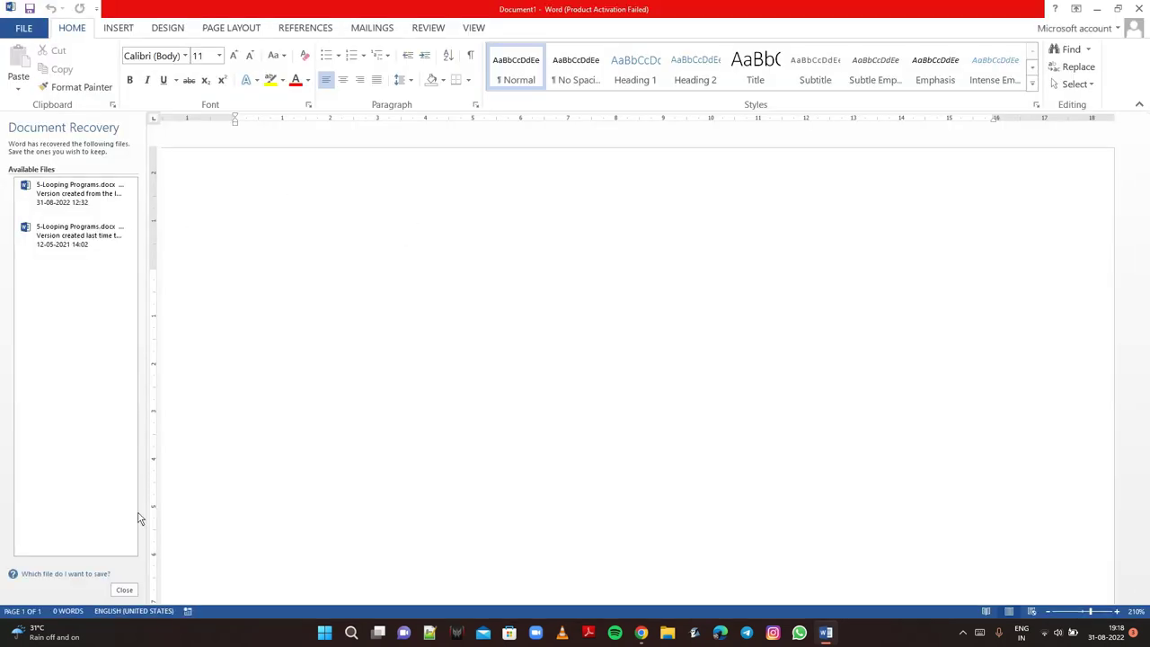
{"action": "left_click", "coordinate": [124, 589]}
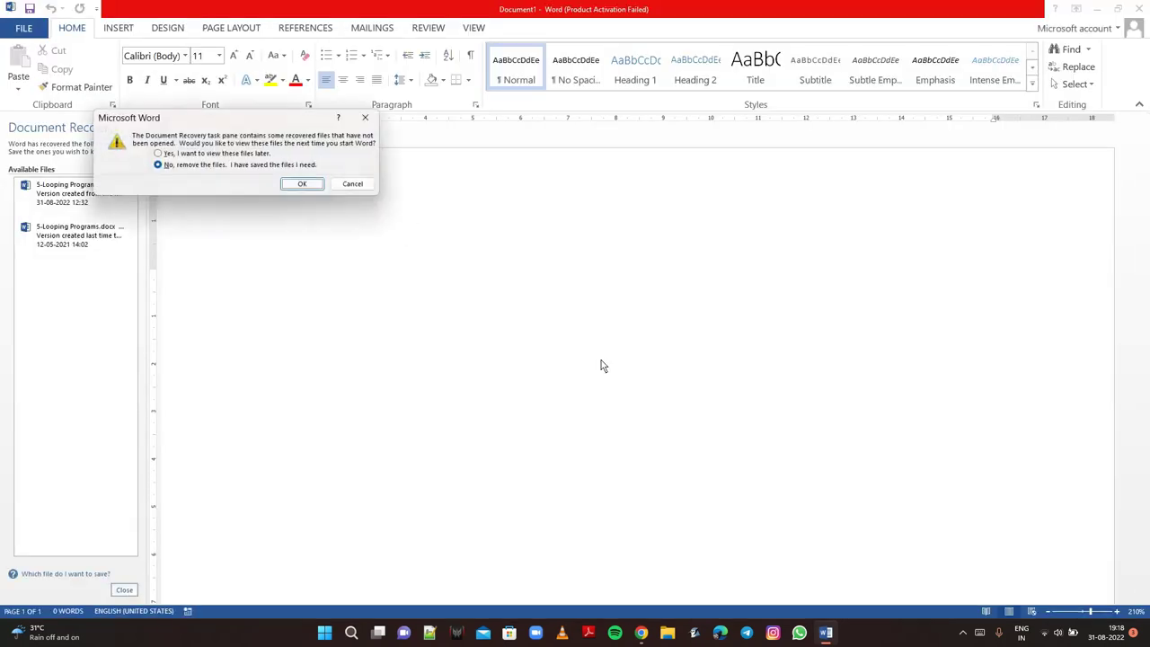
{"action": "left_click", "coordinate": [338, 186]}
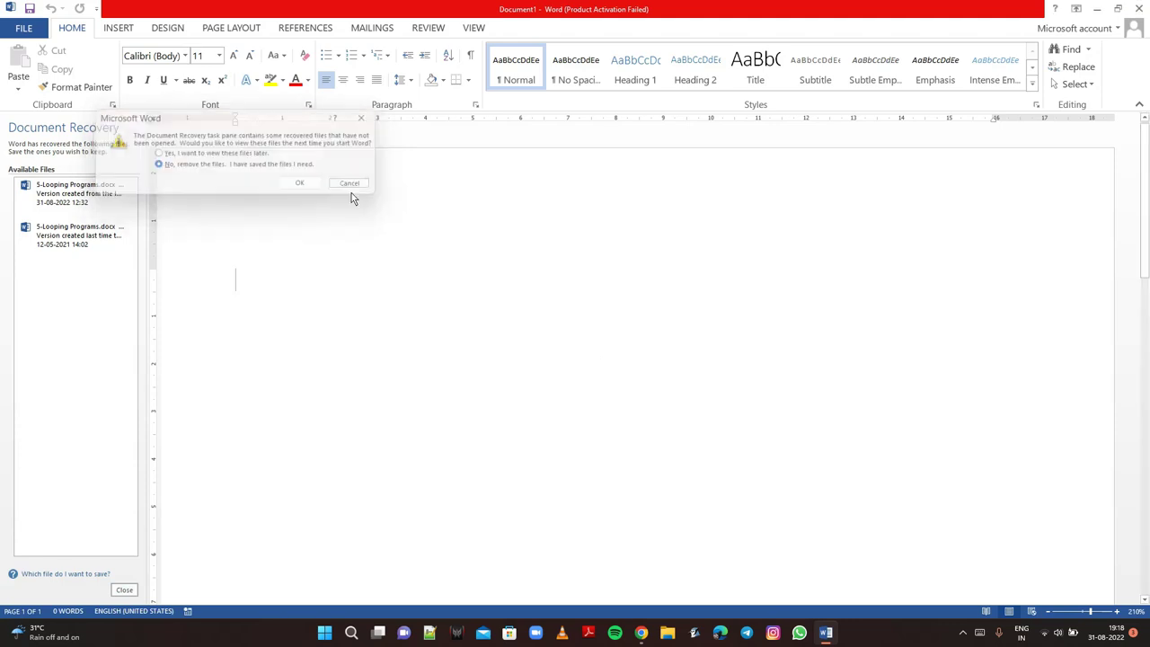
Zoom the page out to 160% to see the full page width.
{"action": "left_click", "coordinate": [1047, 612]}
{"action": "left_click", "coordinate": [1047, 612]}
{"action": "left_click", "coordinate": [1047, 612]}
{"action": "left_click", "coordinate": [1047, 611]}
{"action": "left_click", "coordinate": [1047, 611]}
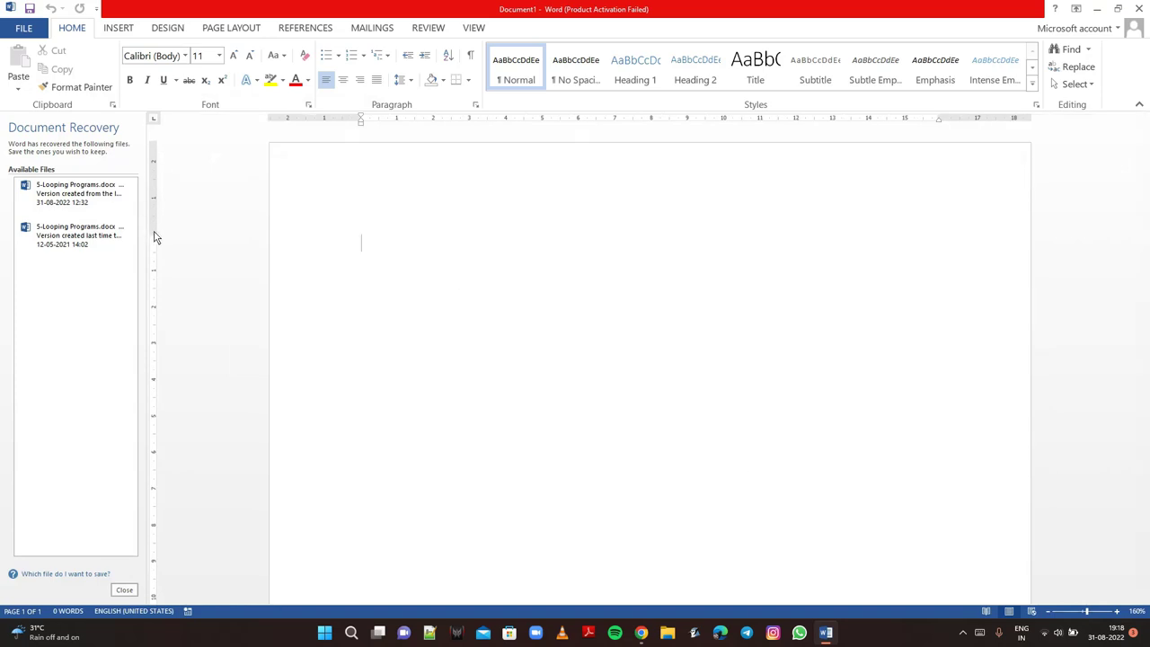
Insert five paragraphs of sample text using =rand(), with the caret after the first paragraph.
{"action": "left_click_drag", "start_coordinate": [152, 235], "coordinate": [148, 200]}
{"action": "type", "text": "="}
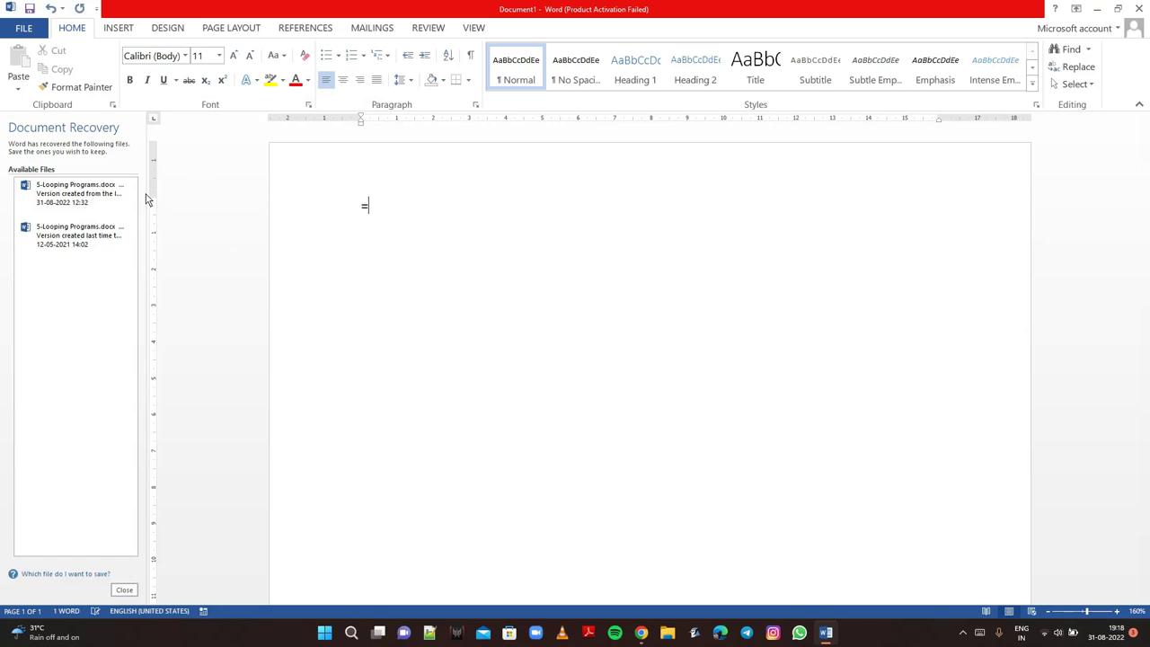
{"action": "type", "text": "ram"}
{"action": "key", "text": "BackSpace"}
{"action": "type", "text": "nd("}
{"action": "type", "text": ")"}
{"action": "key", "text": "Return"}
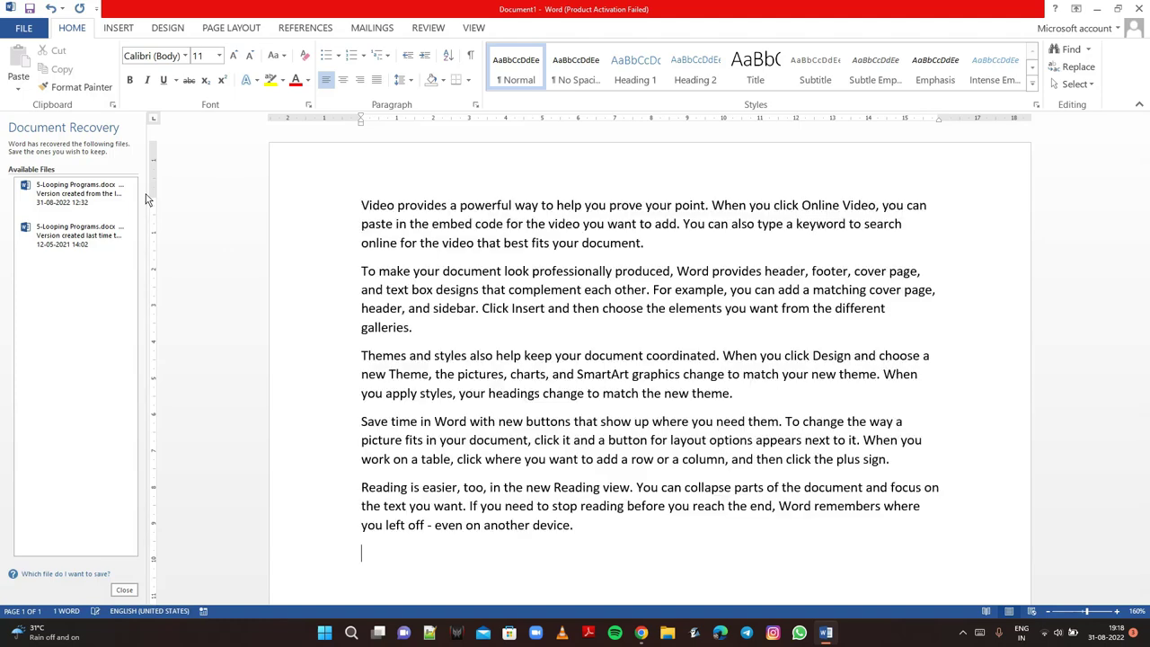
{"action": "left_click", "coordinate": [660, 245]}
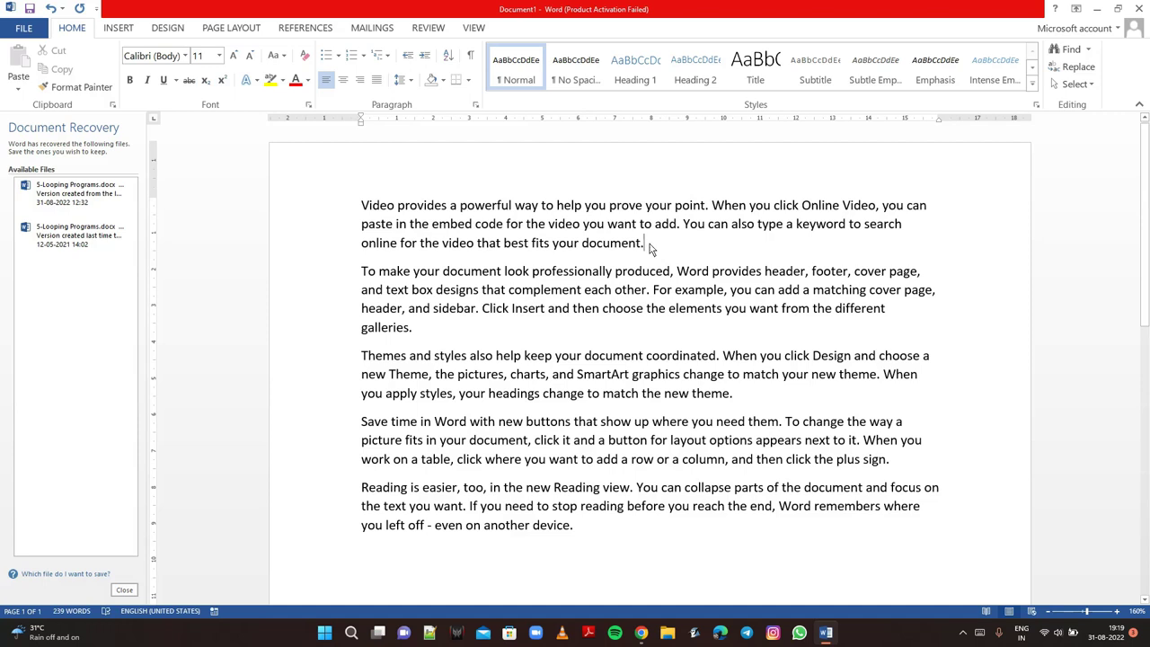
Select the first paragraph, "Video provides a powerful way…", and change its font to Algerian.
{"action": "left_click_drag", "start_coordinate": [650, 243], "coordinate": [318, 206]}
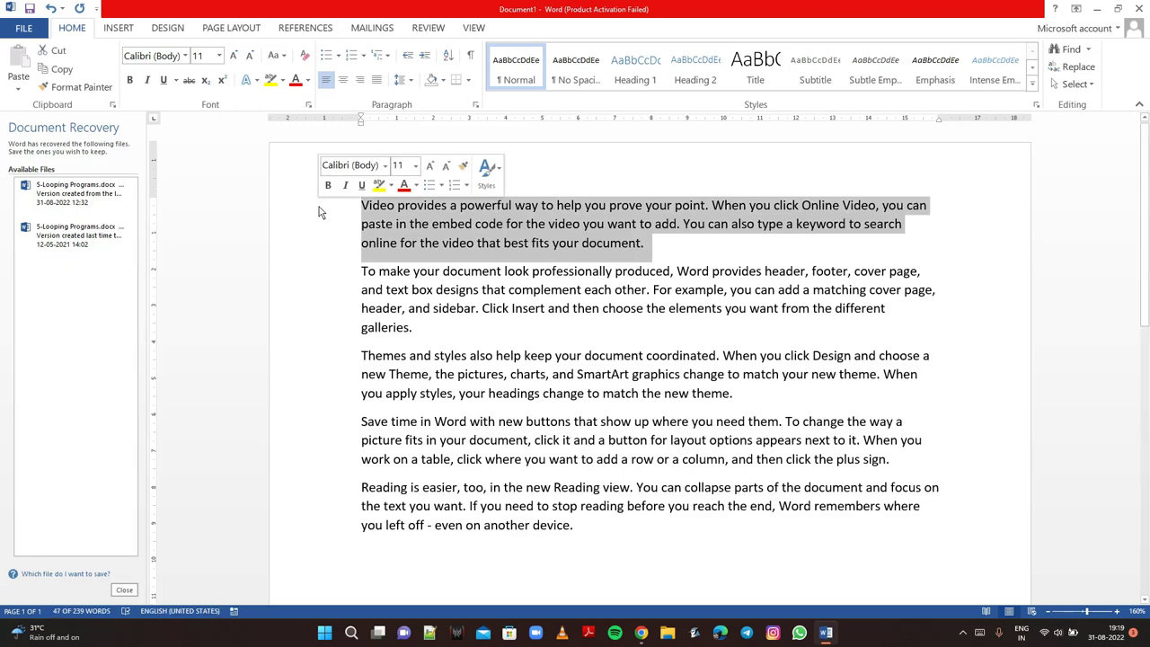
{"action": "left_click", "coordinate": [186, 56]}
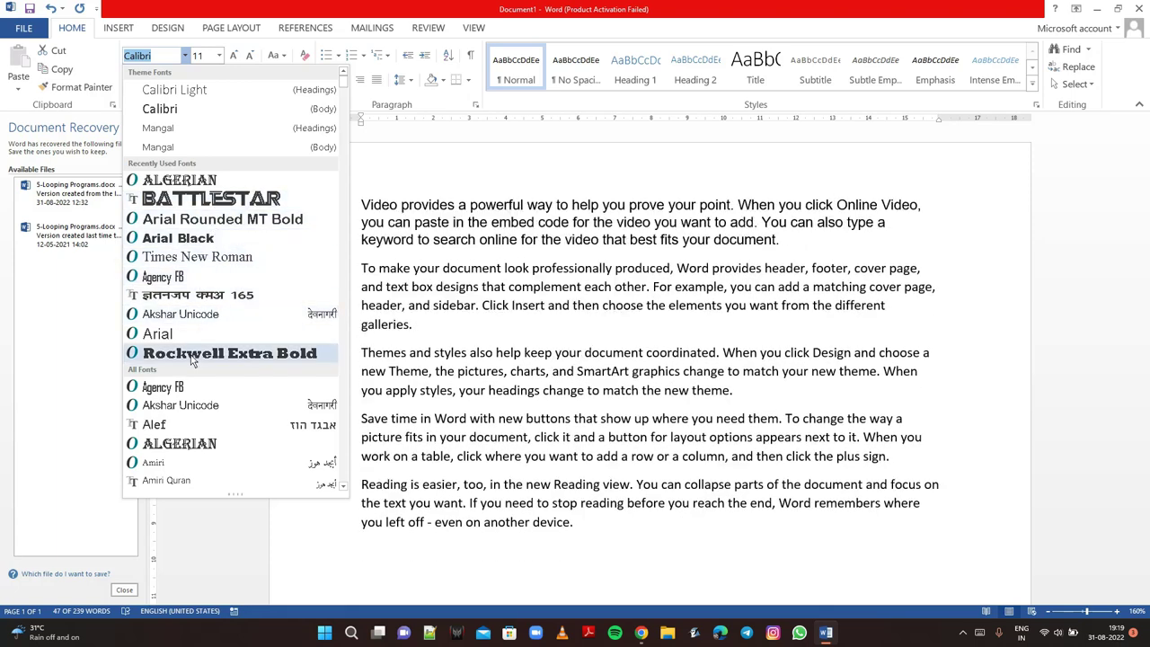
{"action": "left_click", "coordinate": [180, 444]}
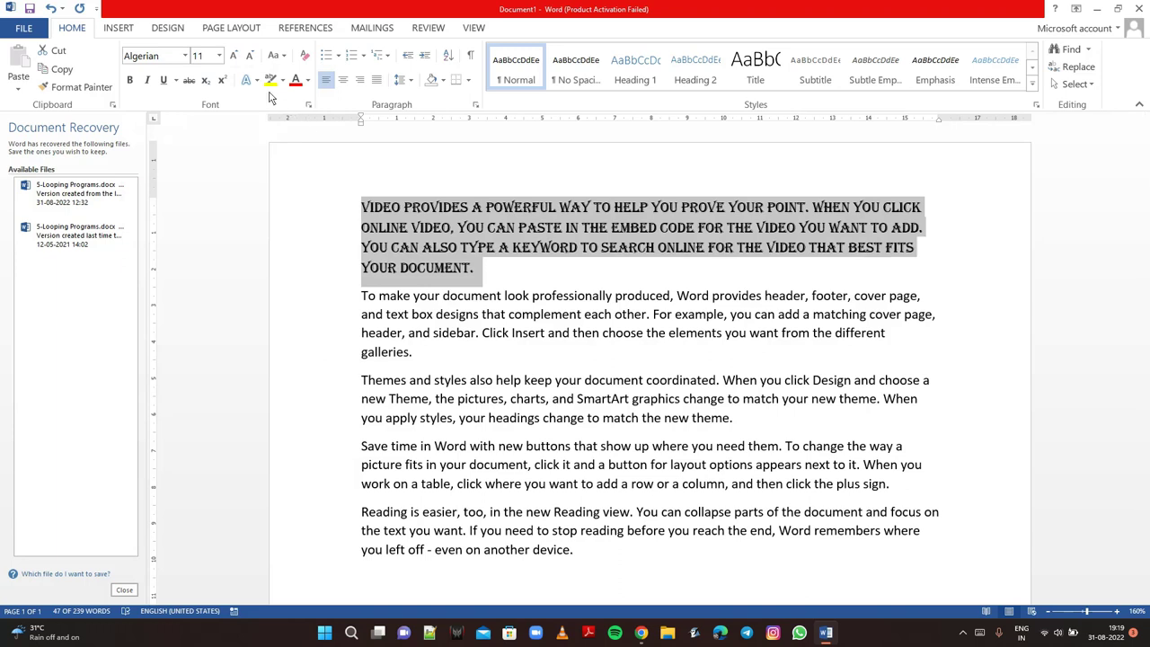
{"action": "left_click", "coordinate": [220, 58]}
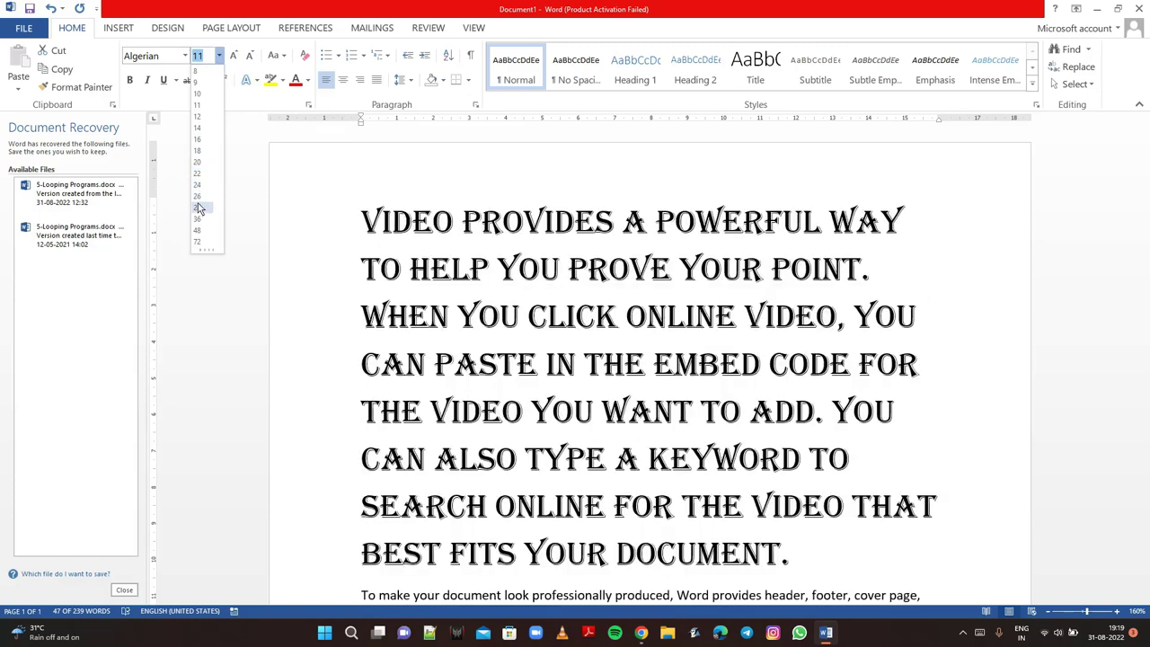
Grow the Algerian first paragraph to 20 point, then shrink it back to 12.
{"action": "left_click", "coordinate": [232, 149]}
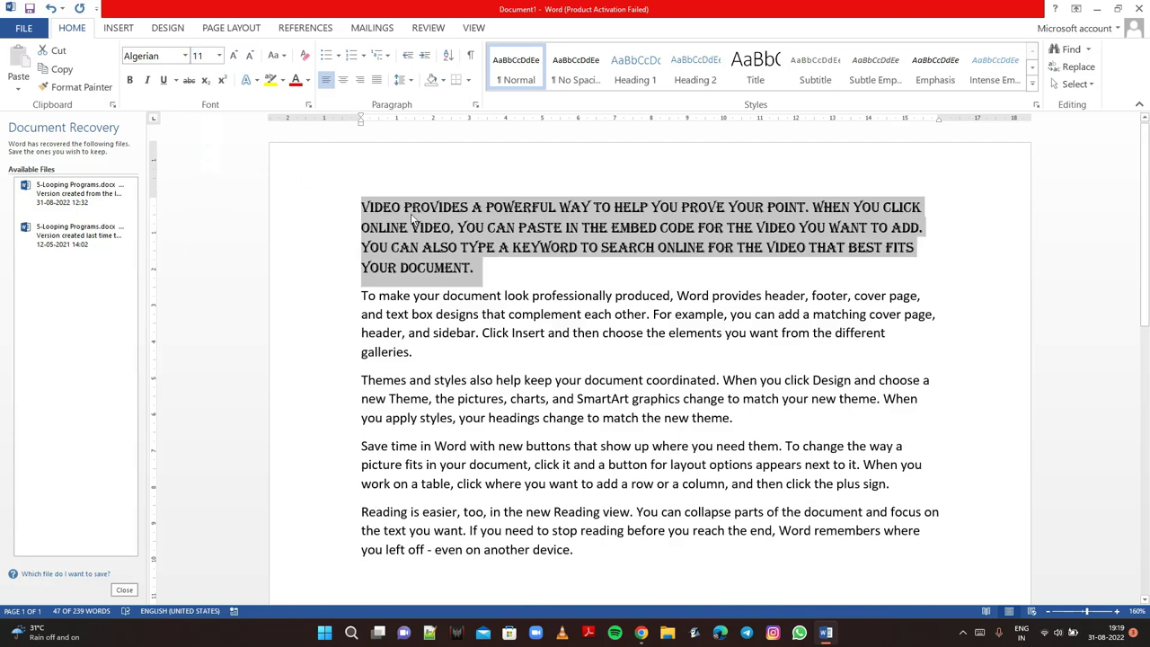
{"action": "left_click", "coordinate": [233, 56]}
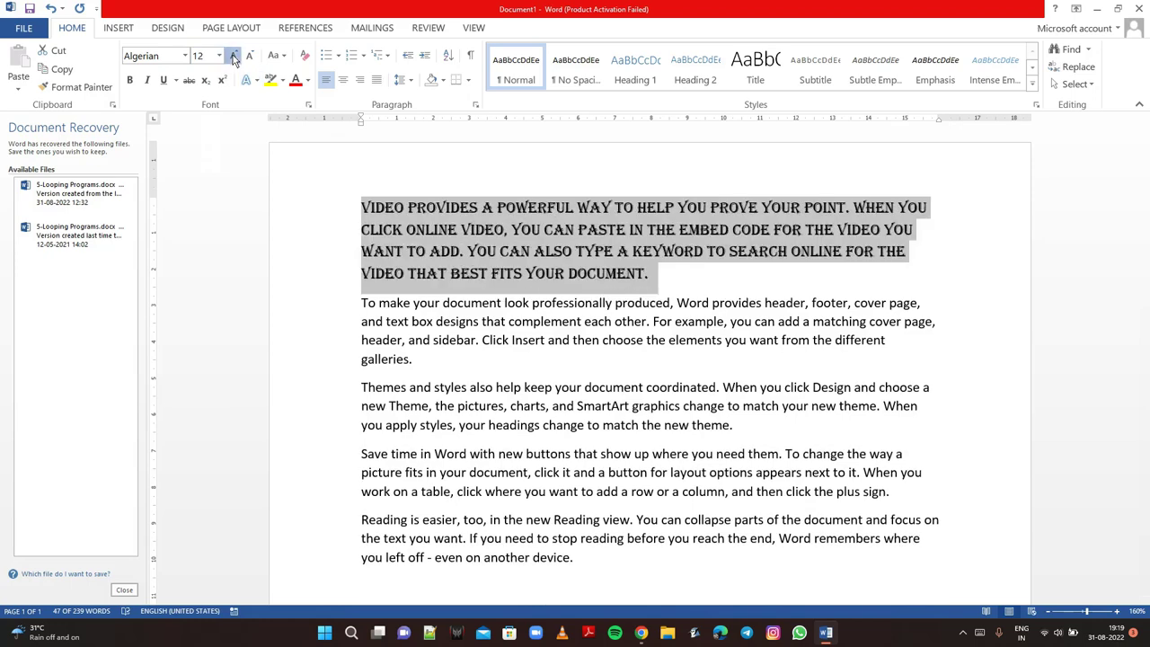
{"action": "left_click", "coordinate": [232, 55]}
{"action": "left_click", "coordinate": [232, 54]}
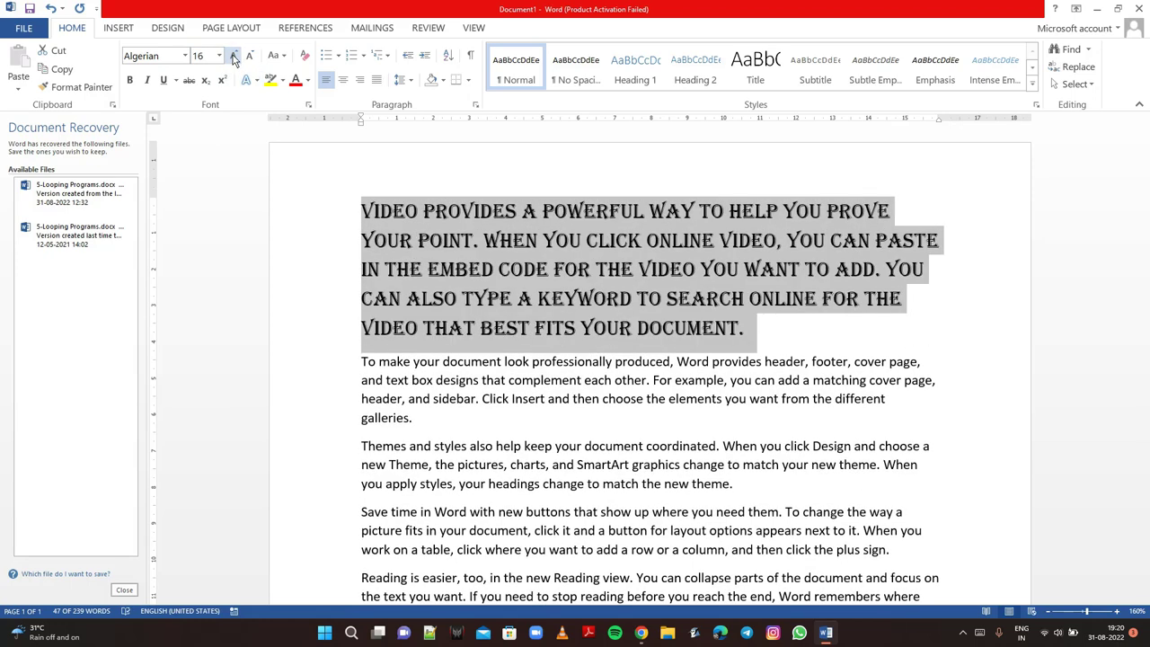
{"action": "left_click", "coordinate": [232, 55]}
{"action": "left_click", "coordinate": [233, 54]}
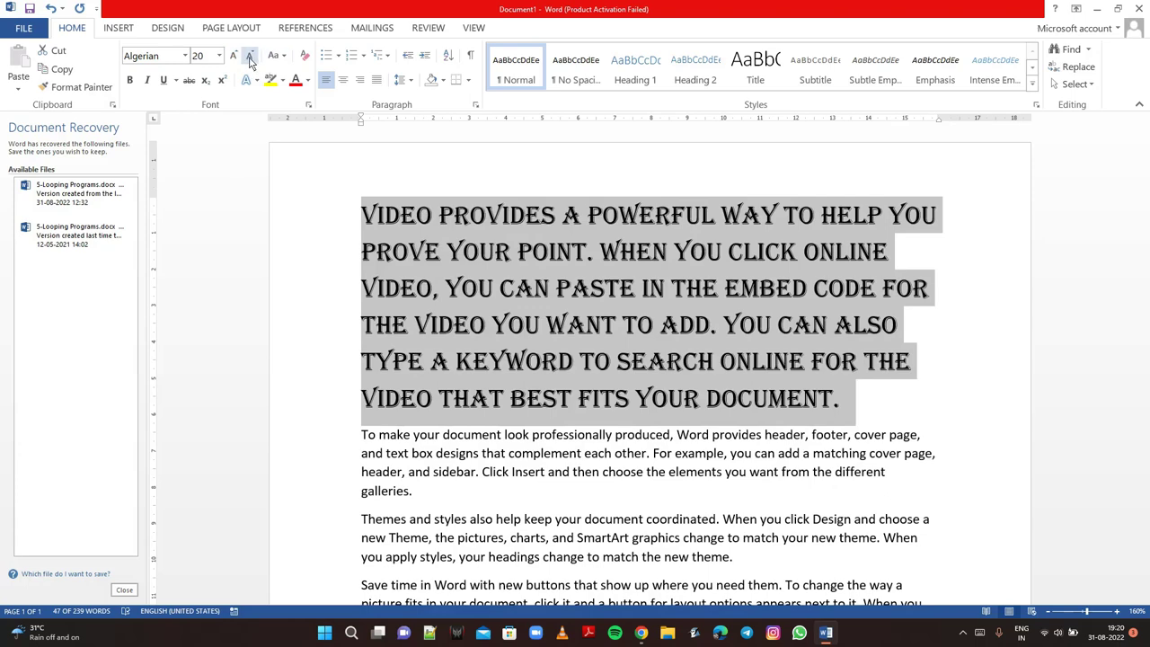
{"action": "left_click", "coordinate": [250, 56]}
{"action": "left_click", "coordinate": [249, 56]}
{"action": "left_click", "coordinate": [249, 55]}
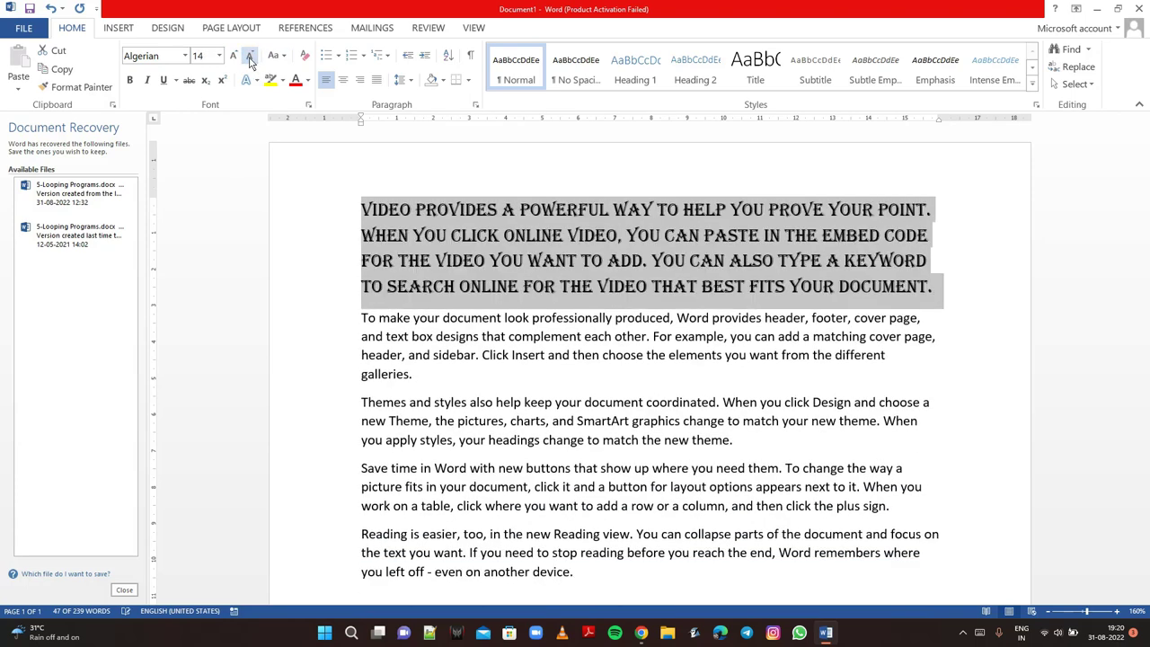
{"action": "left_click", "coordinate": [250, 56]}
{"action": "left_click", "coordinate": [361, 179]}
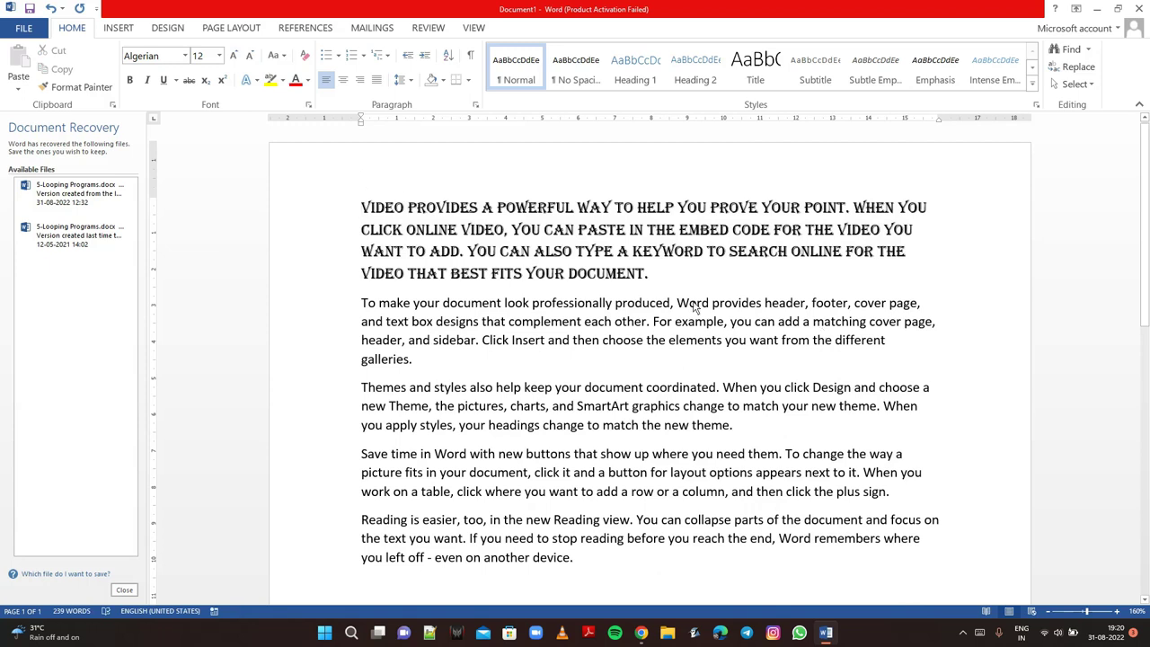
Make the first paragraph bold, italic and dash-underlined, then reset it to Calibri 11.
{"action": "mouse_move", "coordinate": [648, 273]}
{"action": "left_mouse_down"}
{"action": "mouse_move", "coordinate": [598, 269]}
{"action": "mouse_move", "coordinate": [363, 199]}
{"action": "left_mouse_up"}
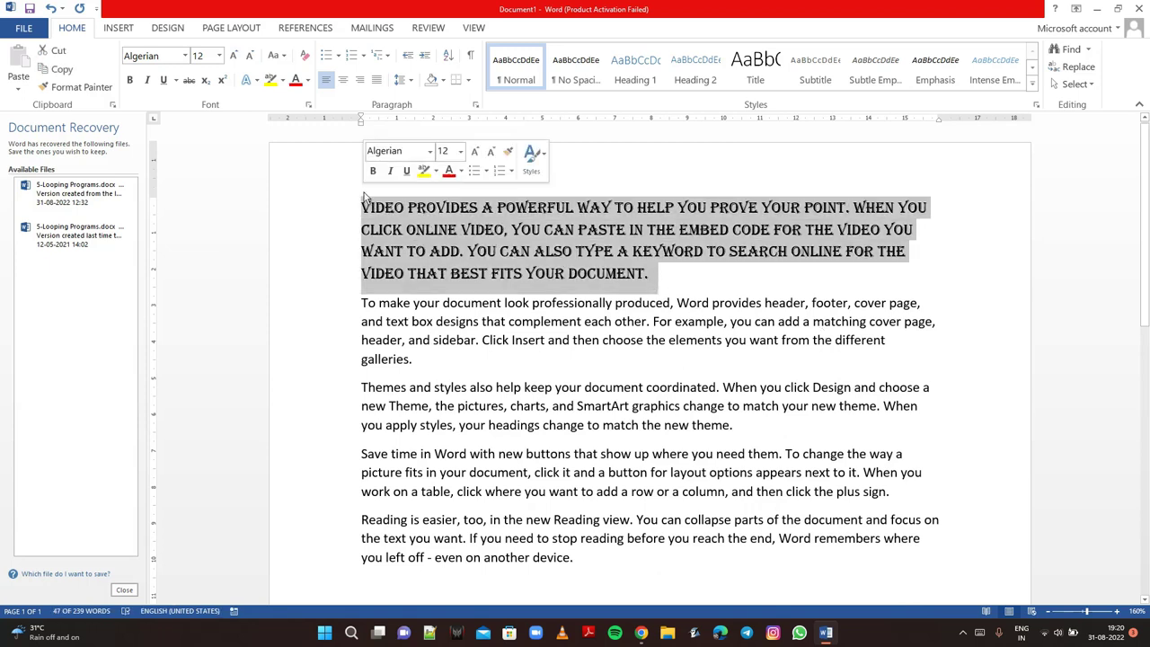
{"action": "left_click", "coordinate": [131, 88]}
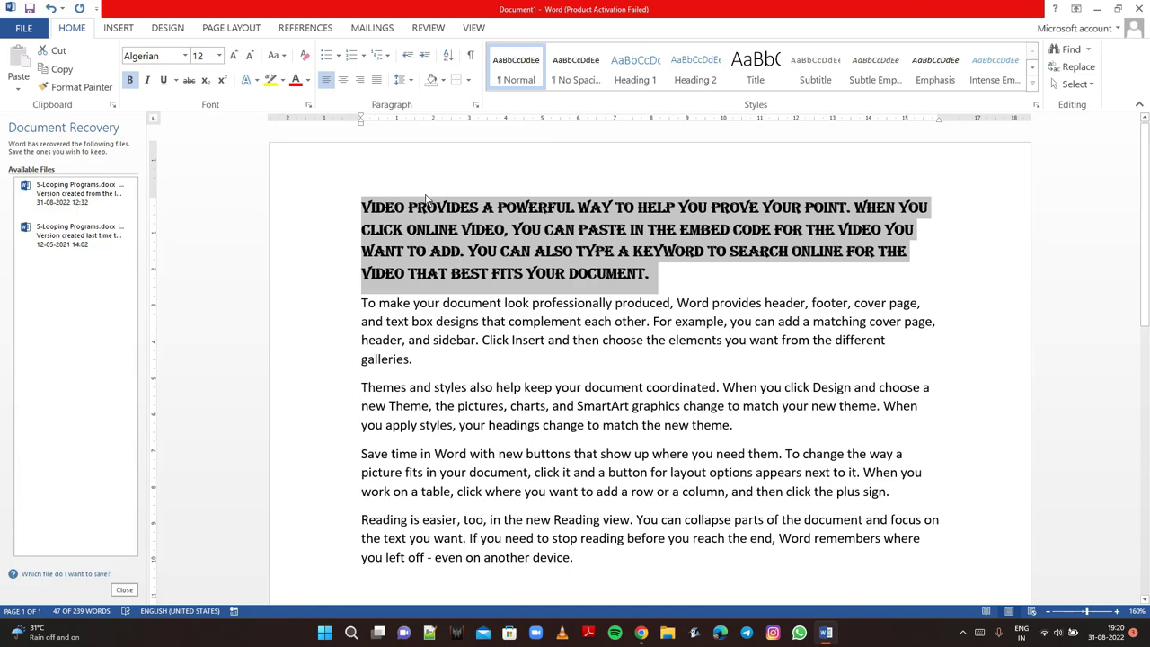
{"action": "left_click", "coordinate": [149, 81]}
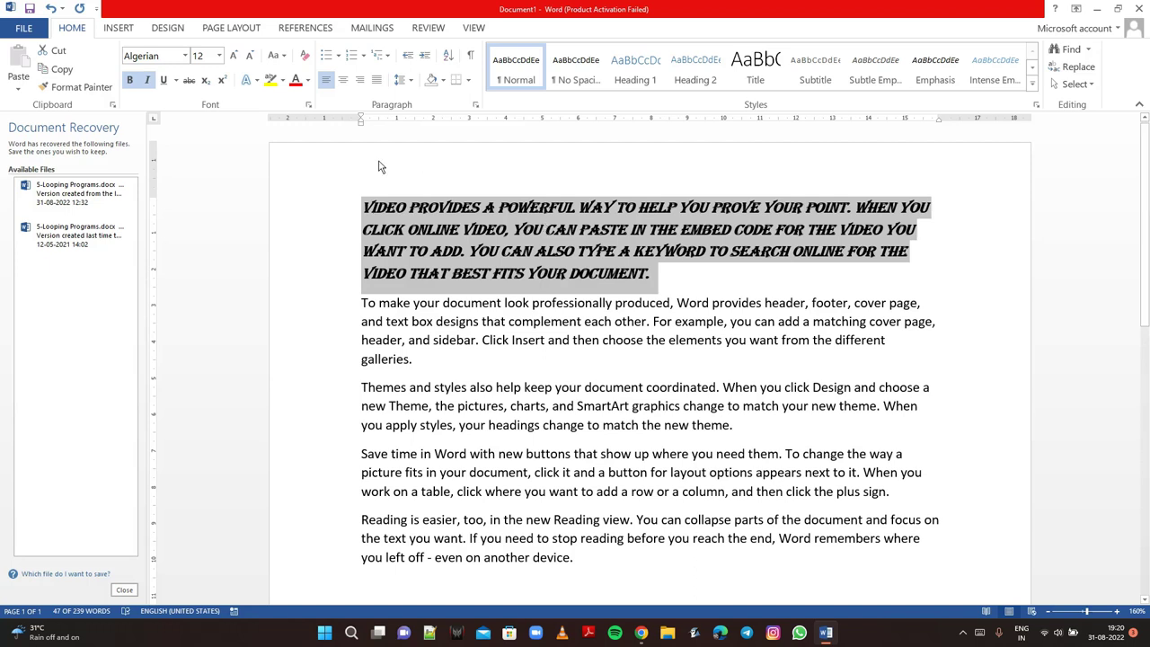
{"action": "left_click", "coordinate": [166, 83]}
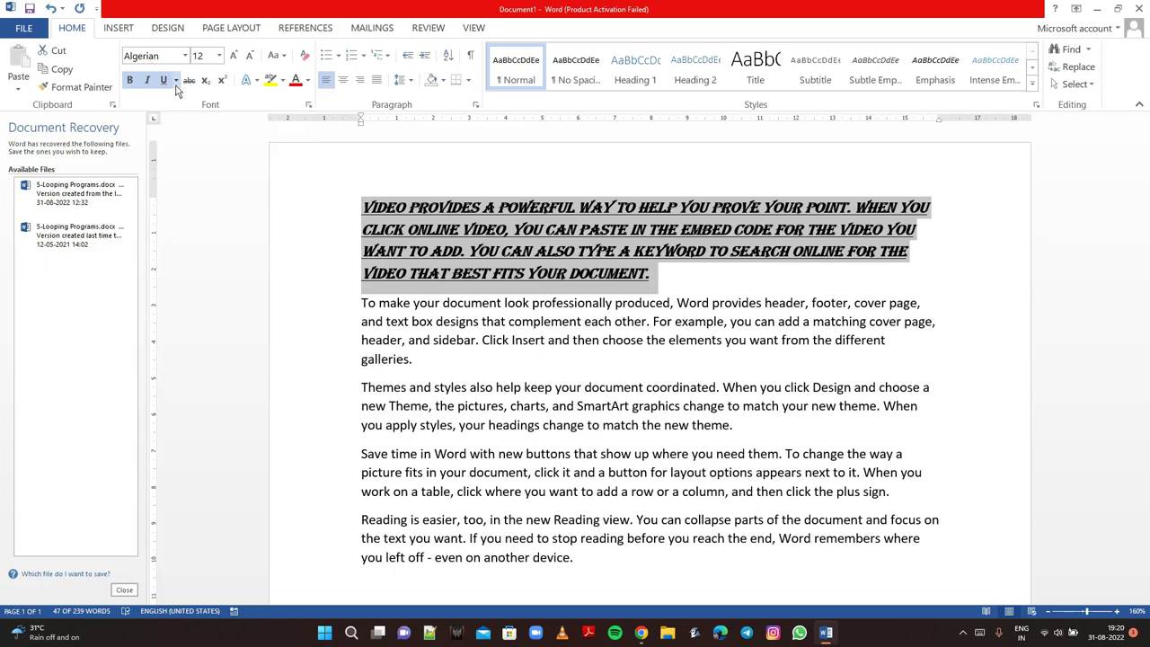
{"action": "left_click", "coordinate": [176, 83]}
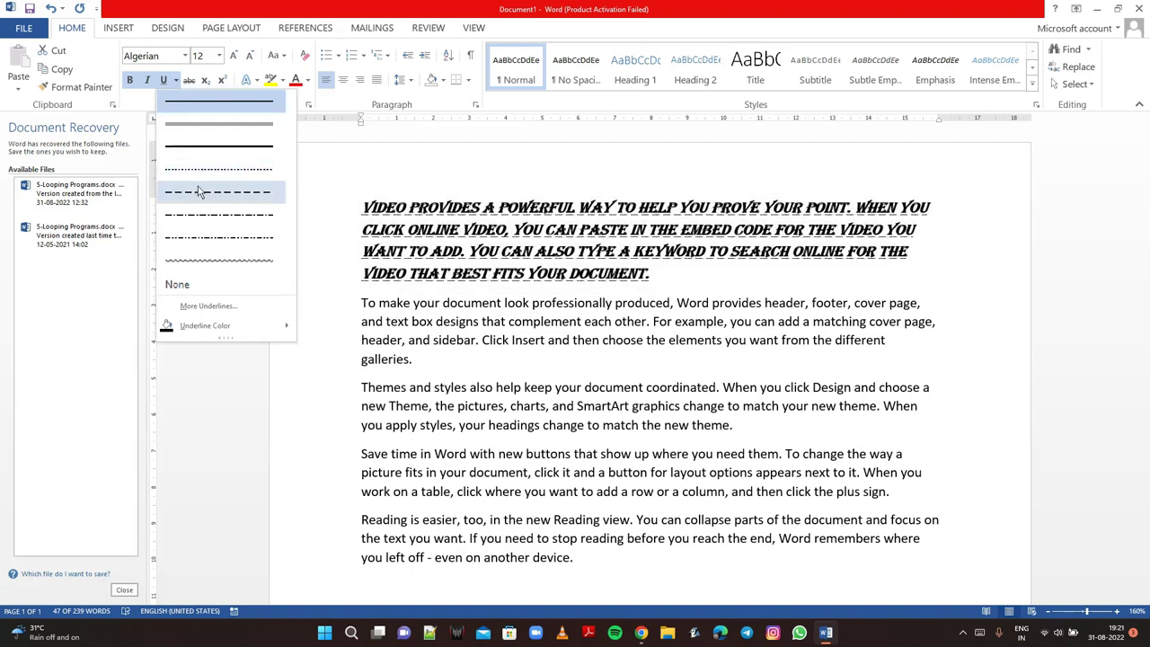
{"action": "left_click", "coordinate": [197, 239]}
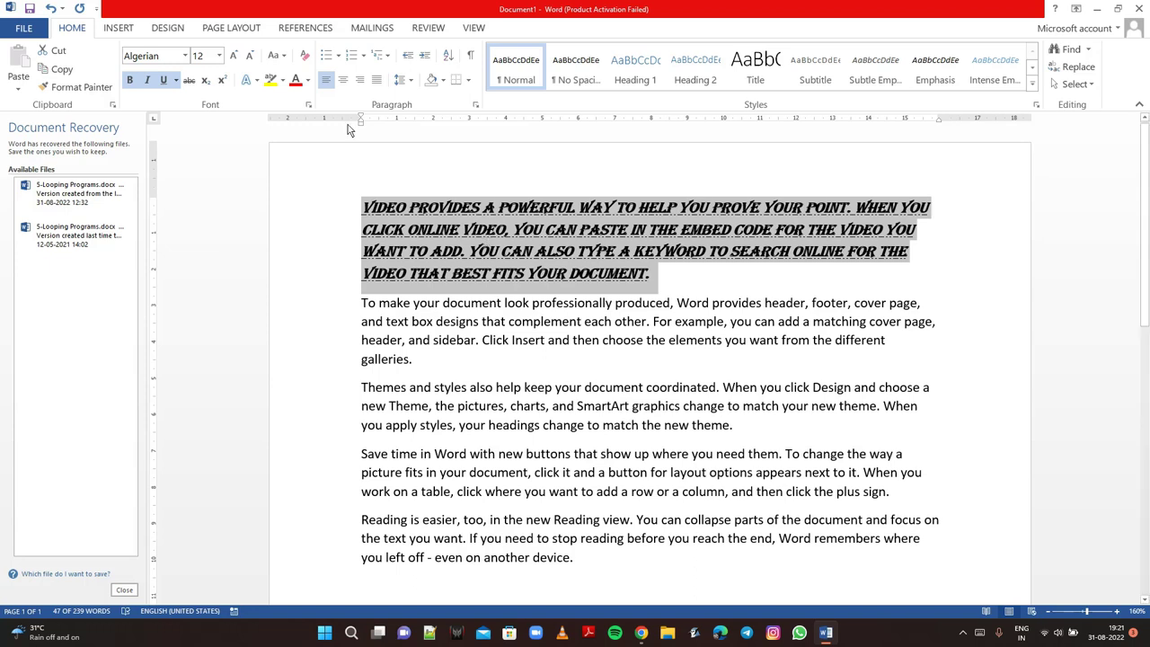
{"action": "left_click", "coordinate": [306, 57]}
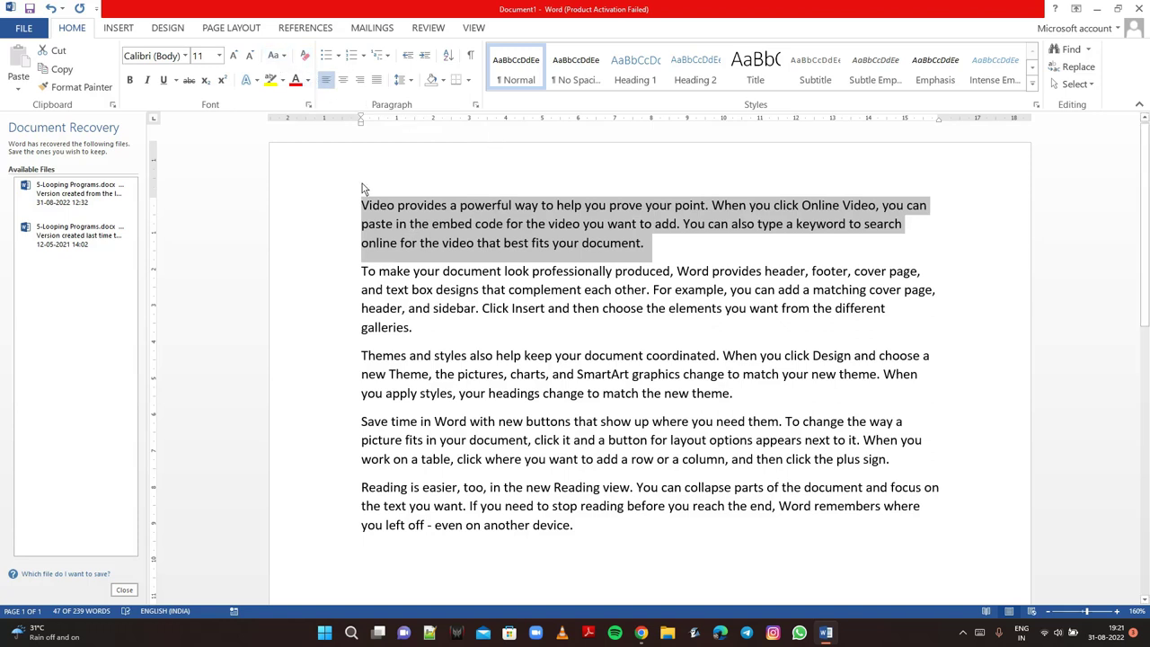
{"action": "left_click", "coordinate": [279, 59]}
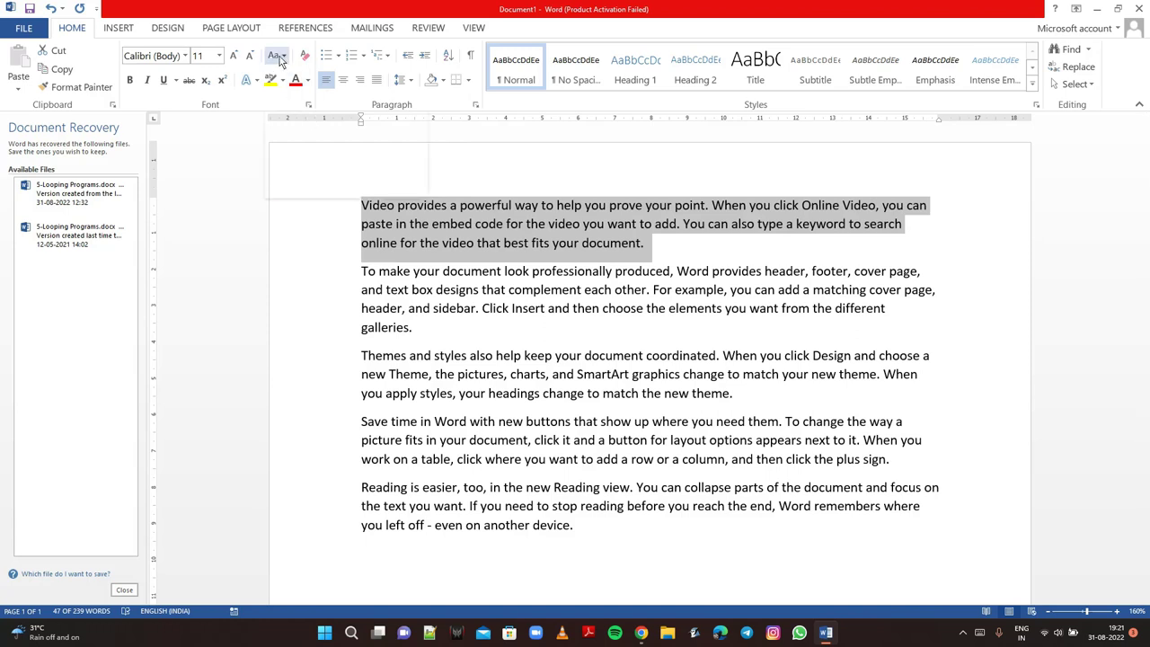
{"action": "left_click", "coordinate": [279, 58]}
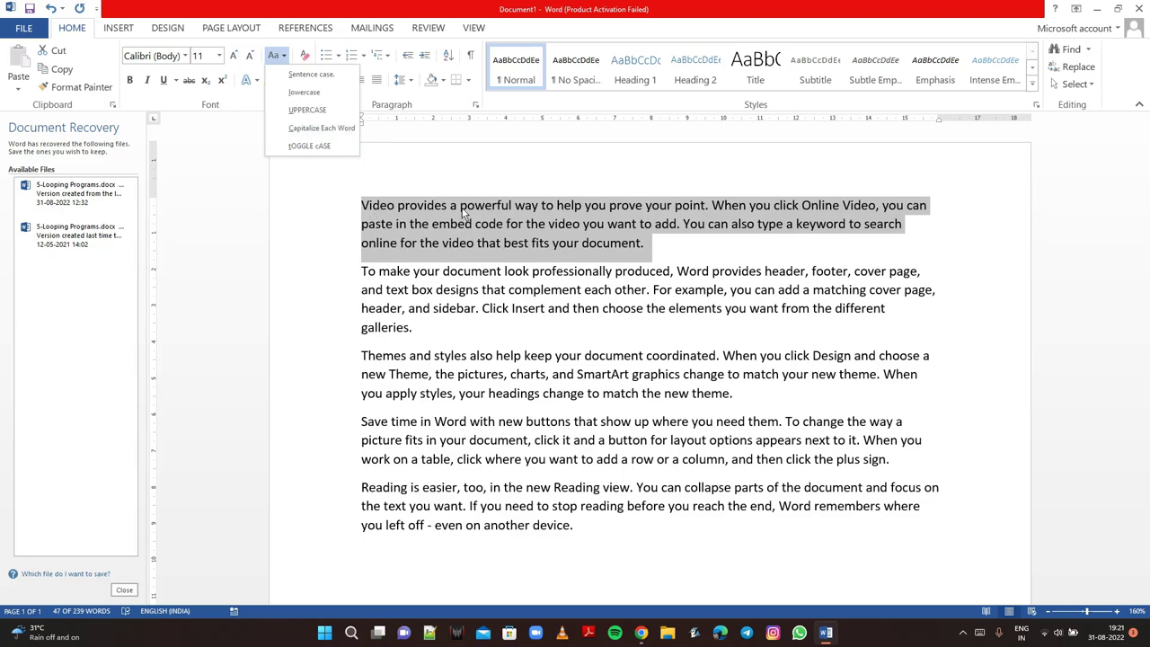
{"action": "key", "text": "Escape"}
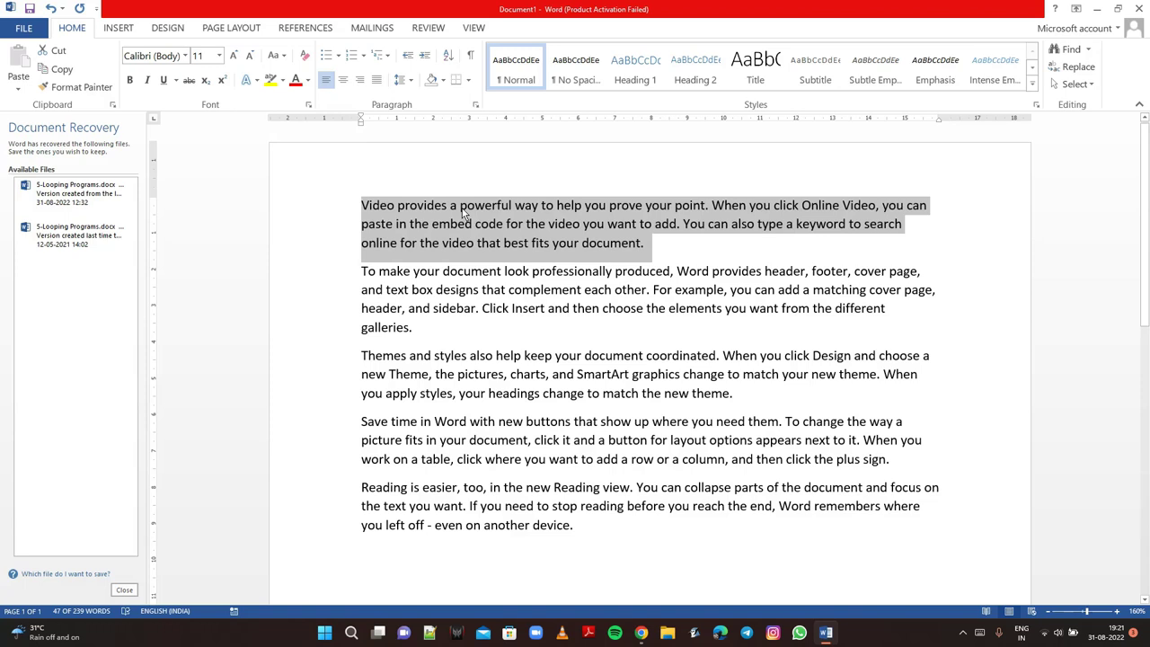
{"action": "left_click", "coordinate": [363, 206]}
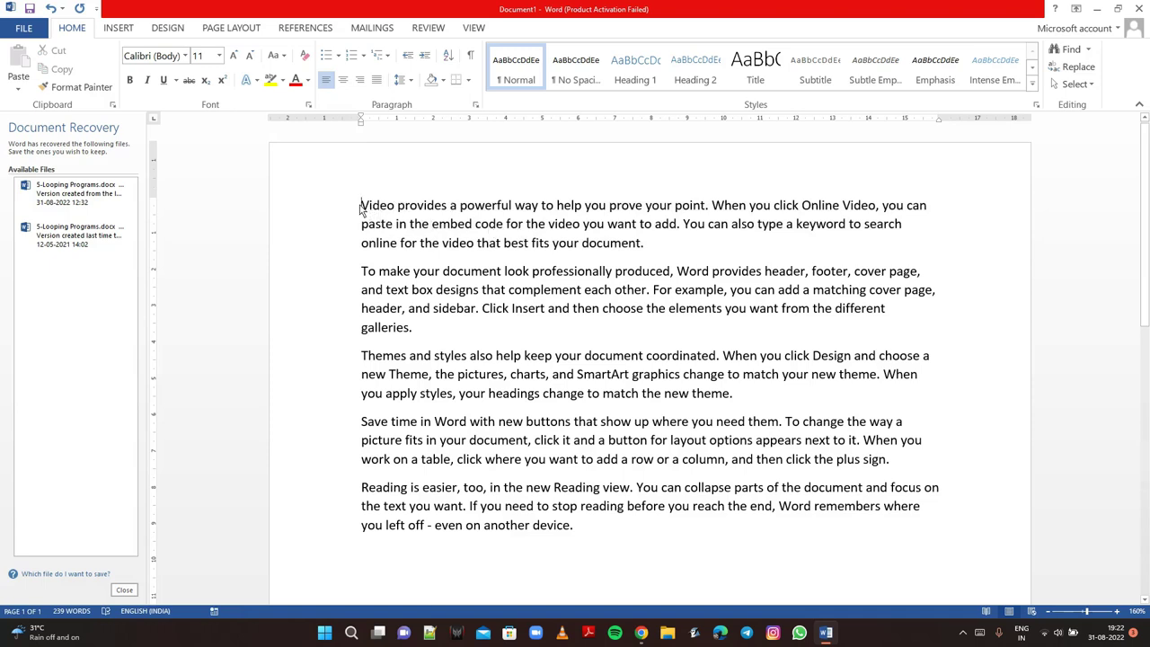
{"action": "mouse_move", "coordinate": [362, 207]}
{"action": "left_mouse_down"}
{"action": "mouse_move", "coordinate": [402, 232]}
{"action": "mouse_move", "coordinate": [642, 244]}
{"action": "left_mouse_up"}
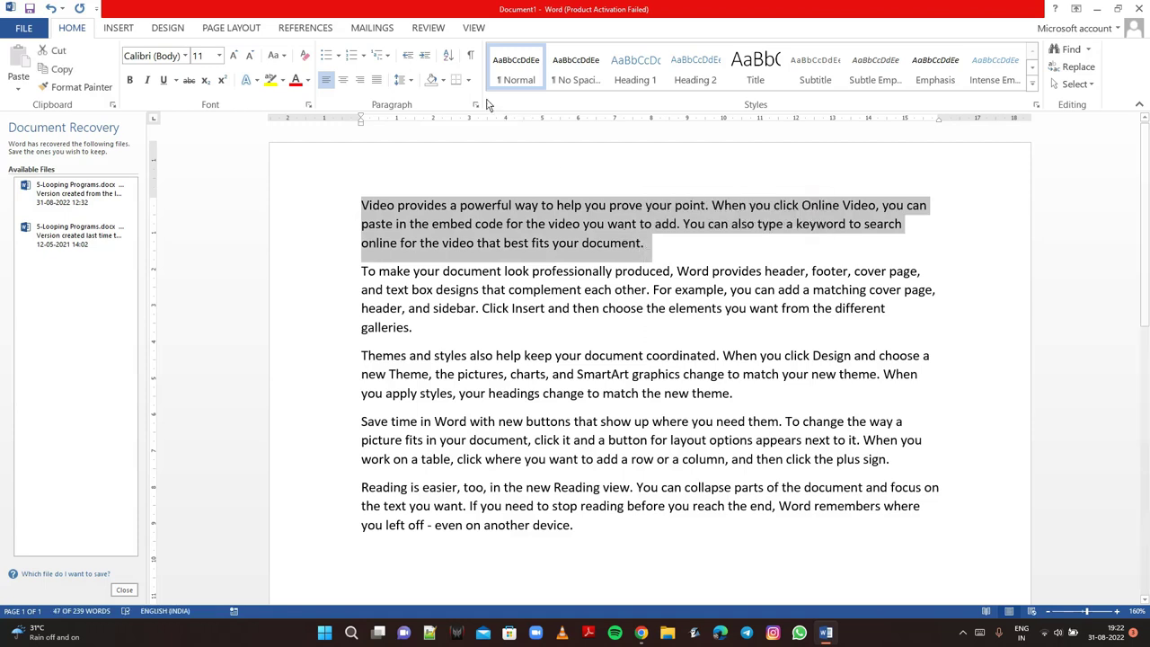
Switch the first paragraph to lowercase, UPPERCASE, Capitalize Each Word, tOGGLE cASE, then Sentence case.
{"action": "left_click", "coordinate": [279, 58]}
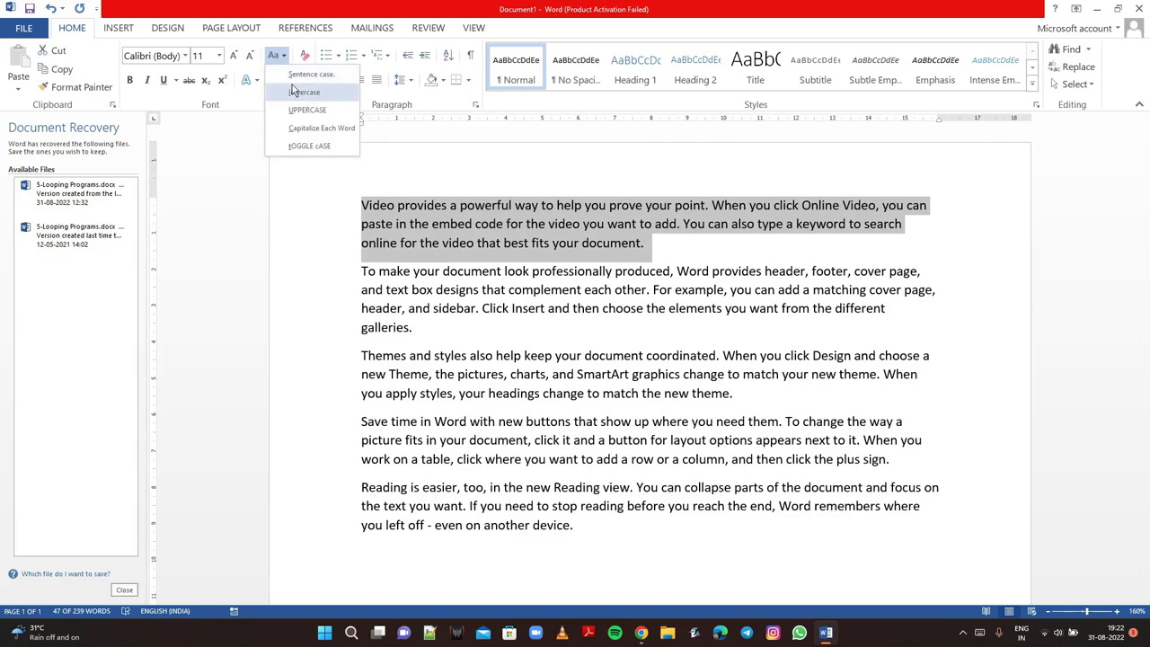
{"action": "left_click", "coordinate": [296, 93]}
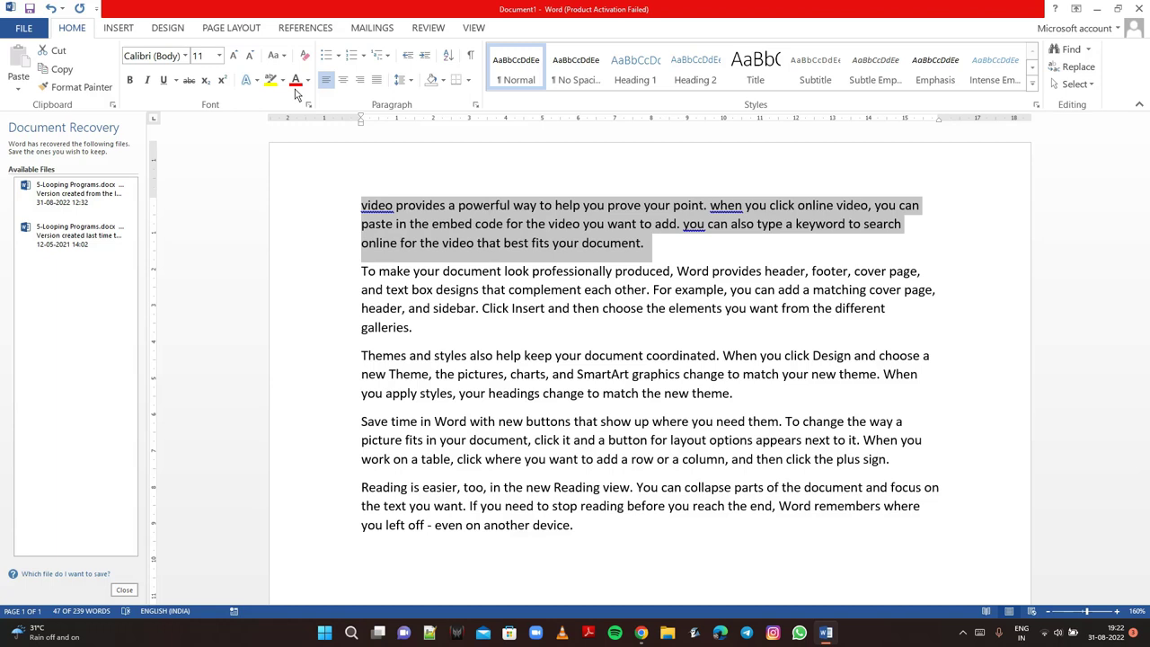
{"action": "left_click", "coordinate": [284, 56]}
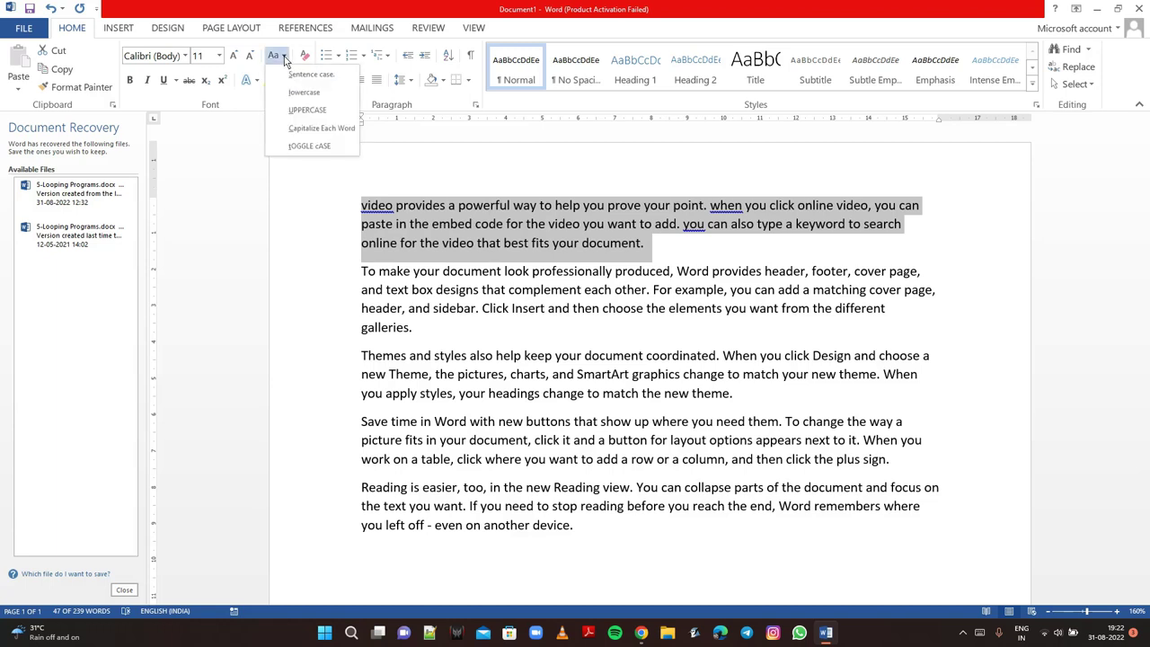
{"action": "left_click", "coordinate": [303, 111]}
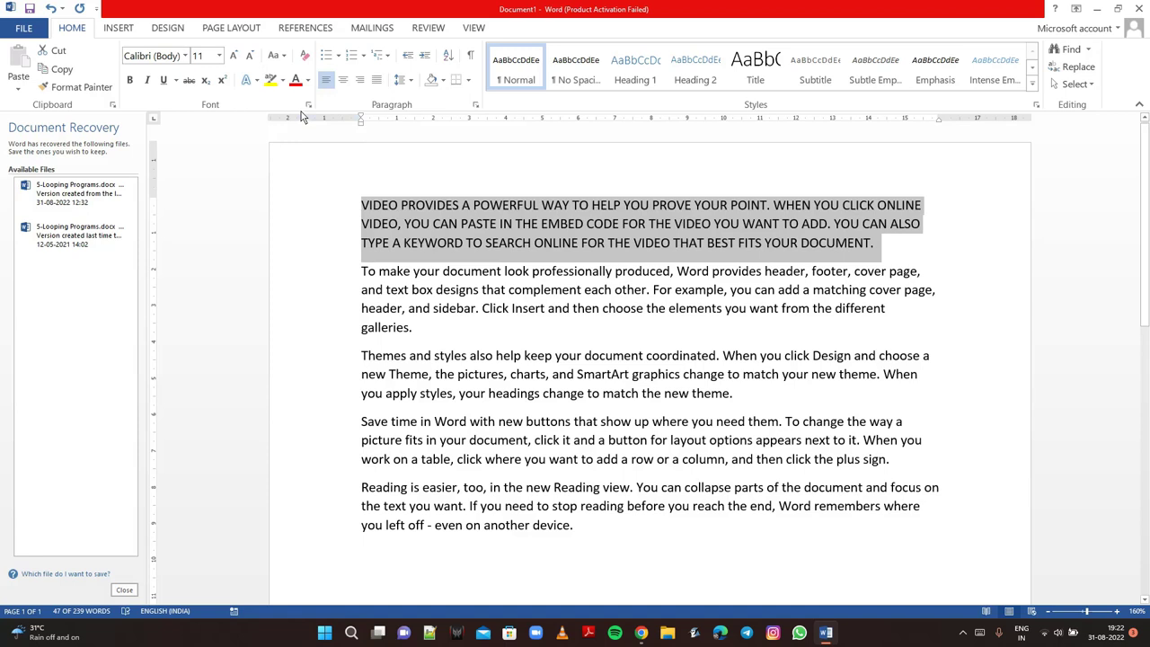
{"action": "left_click", "coordinate": [274, 56]}
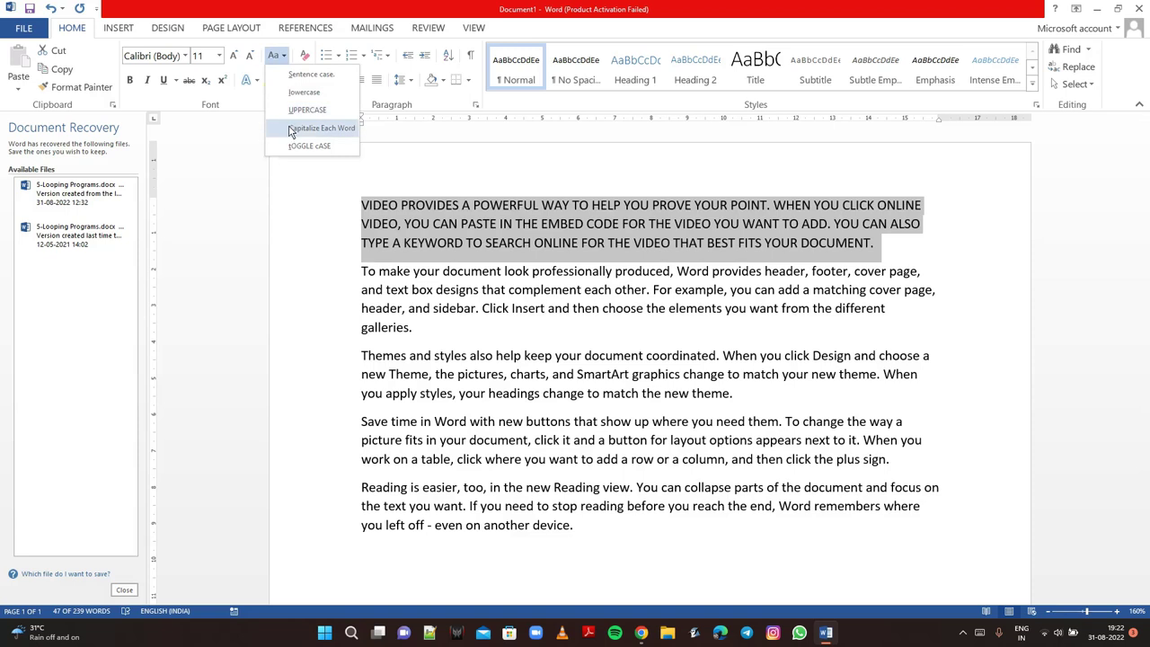
{"action": "left_click", "coordinate": [290, 131]}
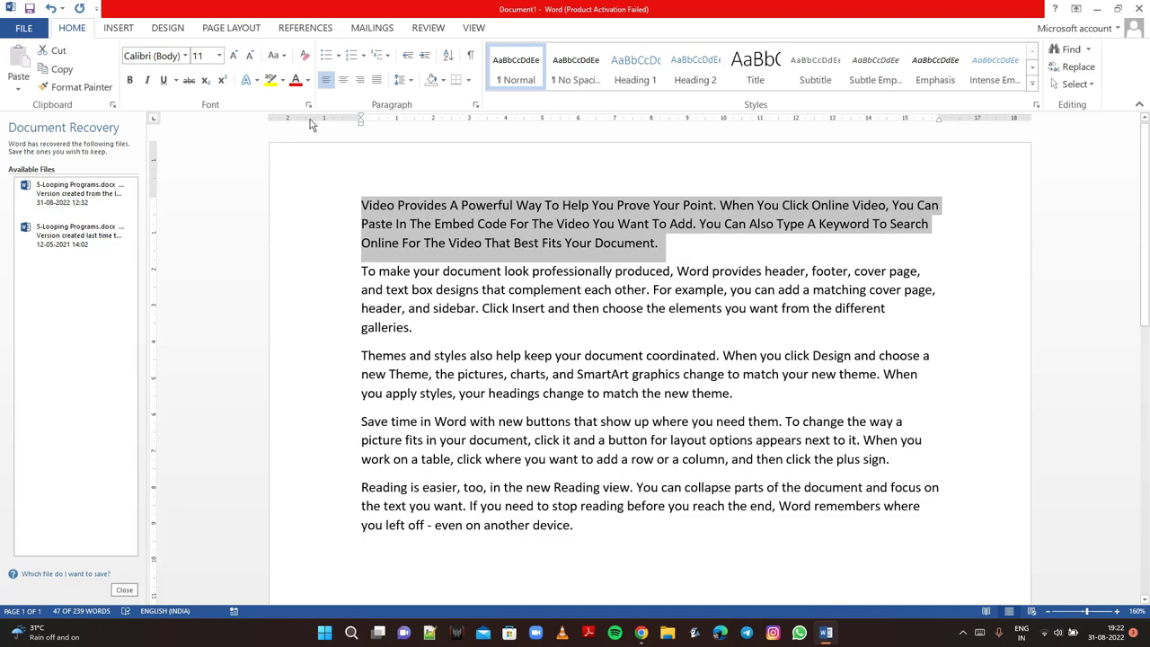
{"action": "left_click", "coordinate": [277, 56]}
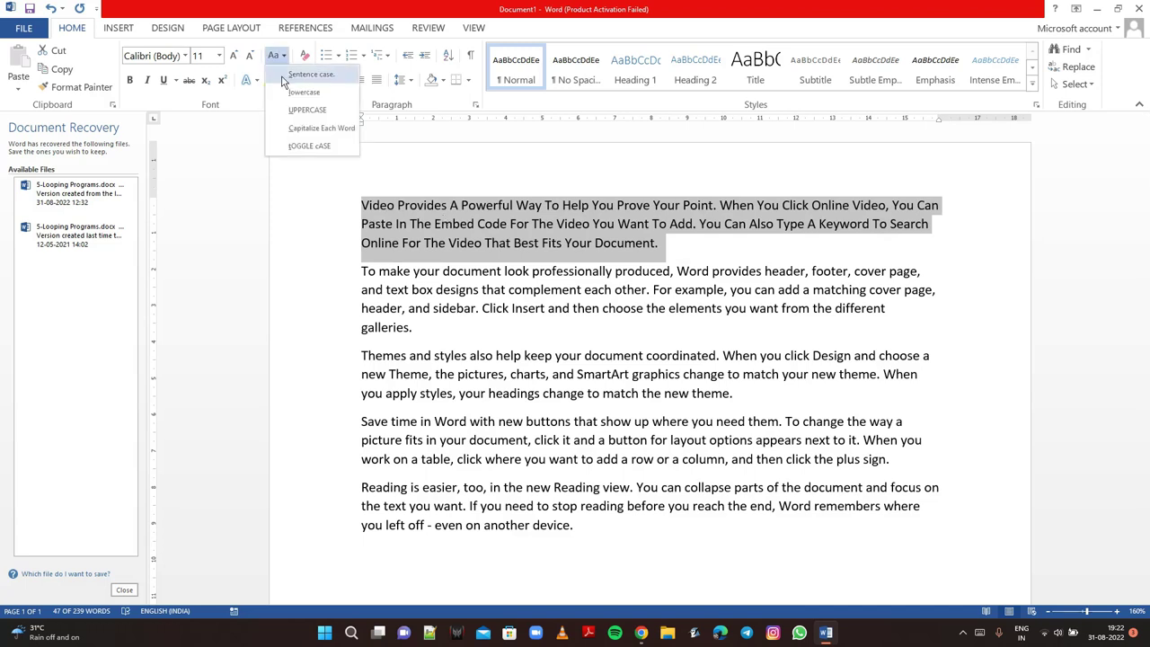
{"action": "left_click", "coordinate": [305, 146]}
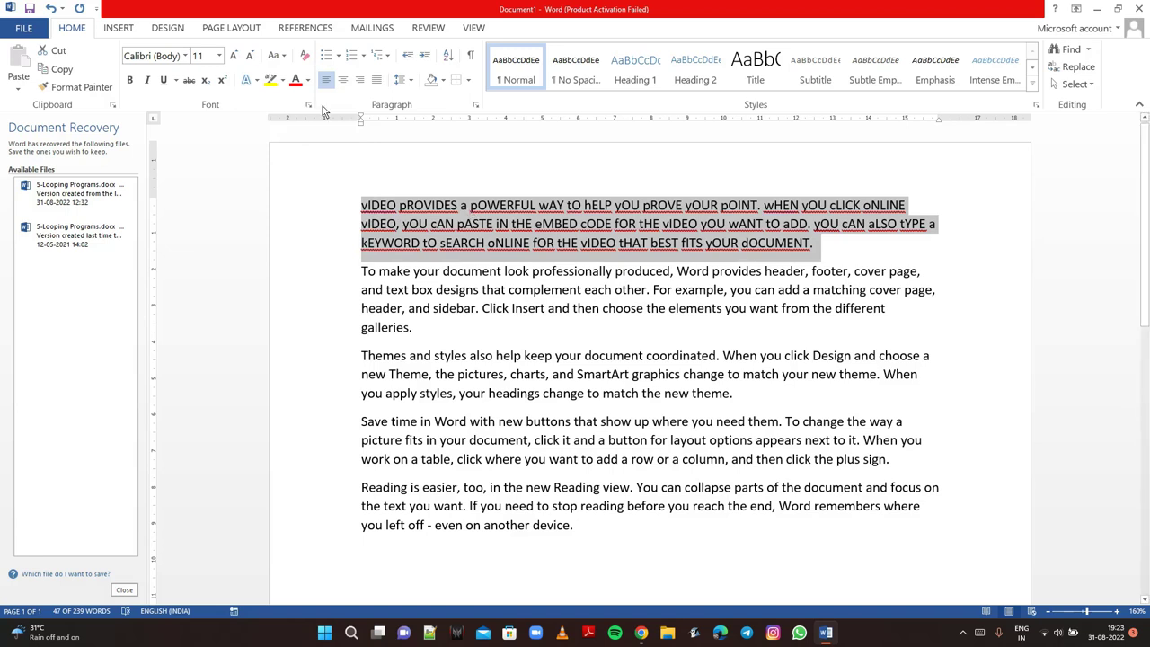
{"action": "left_click", "coordinate": [274, 56]}
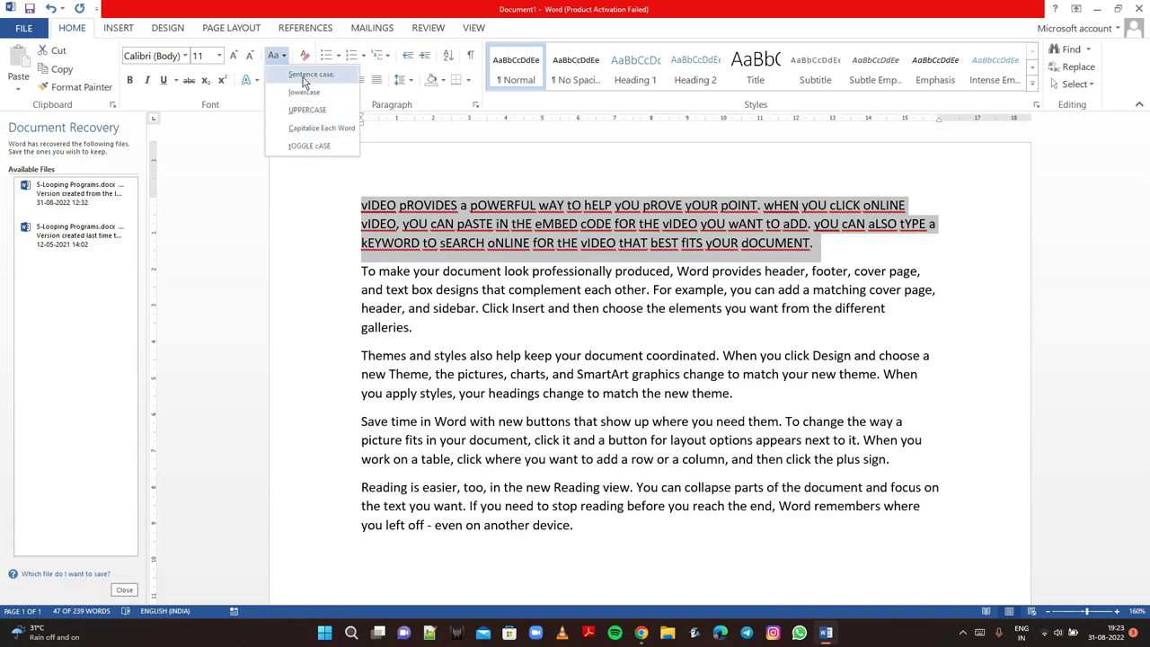
{"action": "left_click", "coordinate": [304, 76]}
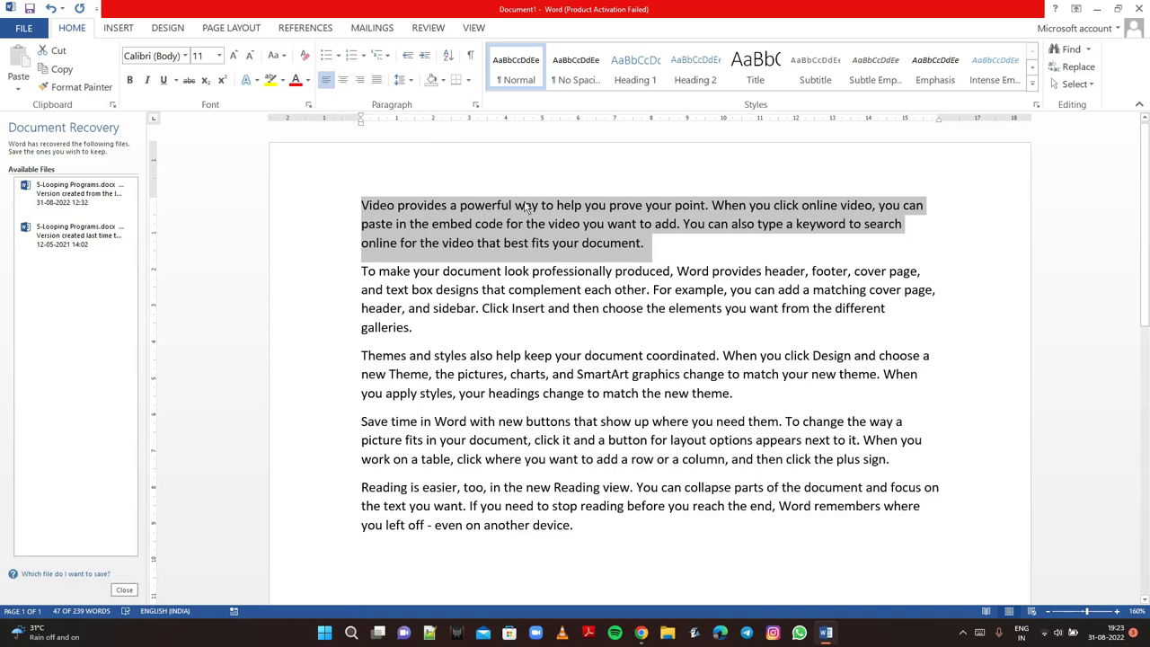
Apply strikethrough to the whole first paragraph, "Video provides a powerful way…".
{"action": "left_click", "coordinate": [188, 80]}
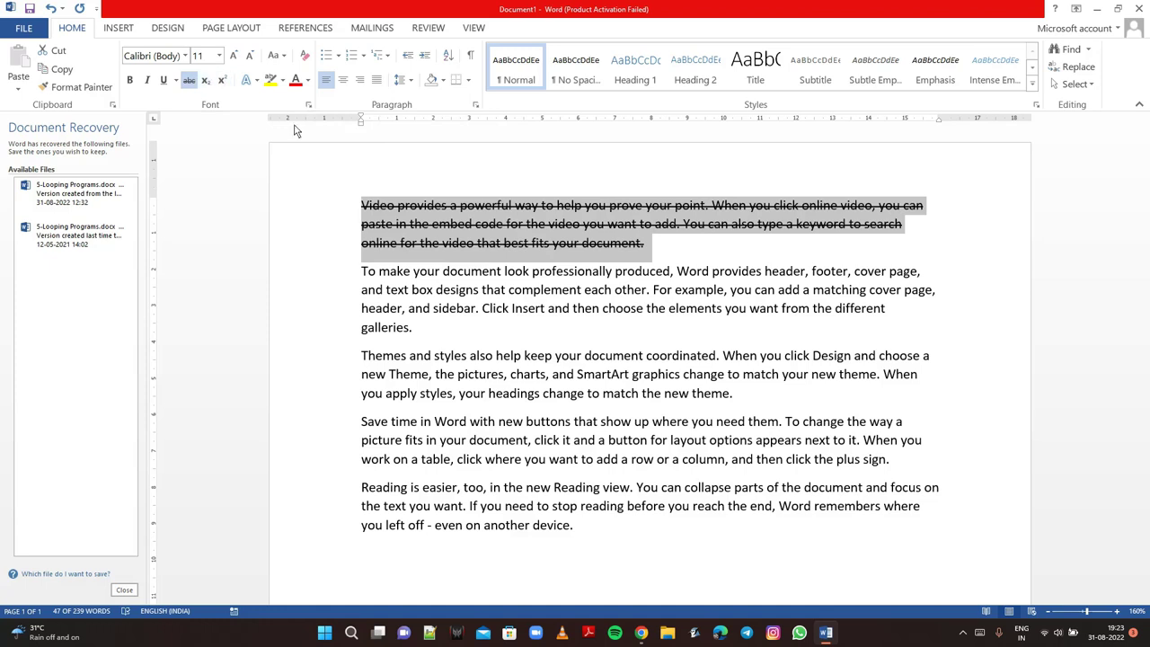
Add an "X2" line below the last paragraph and enlarge it to 18 point.
{"action": "left_click", "coordinate": [364, 554]}
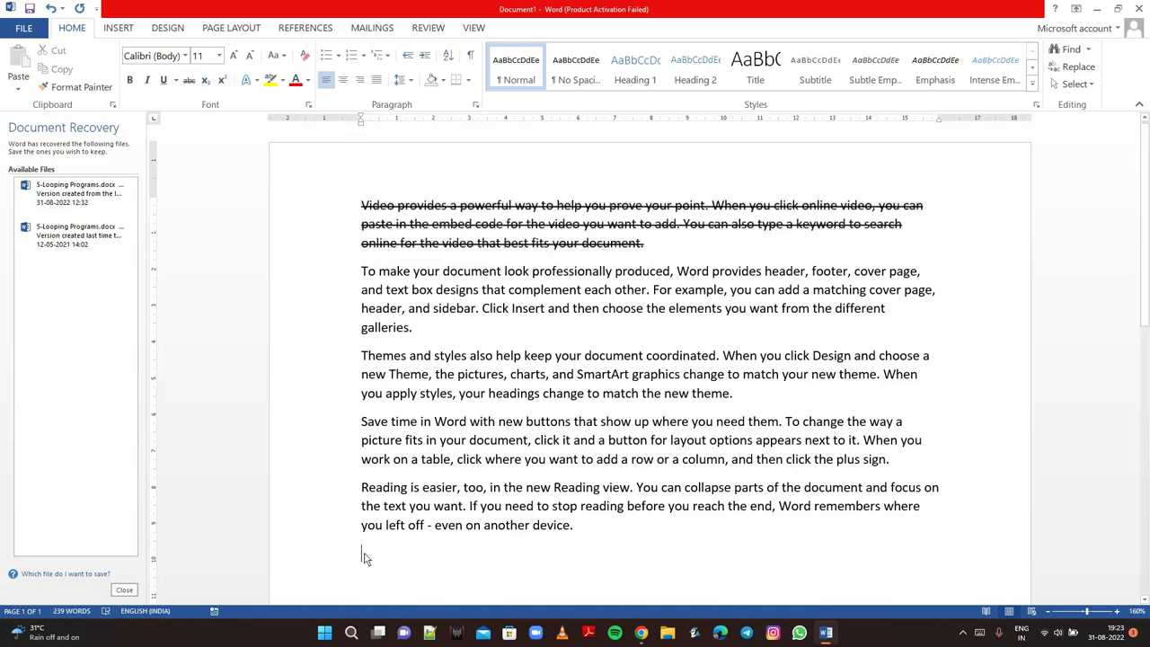
{"action": "type", "text": "="}
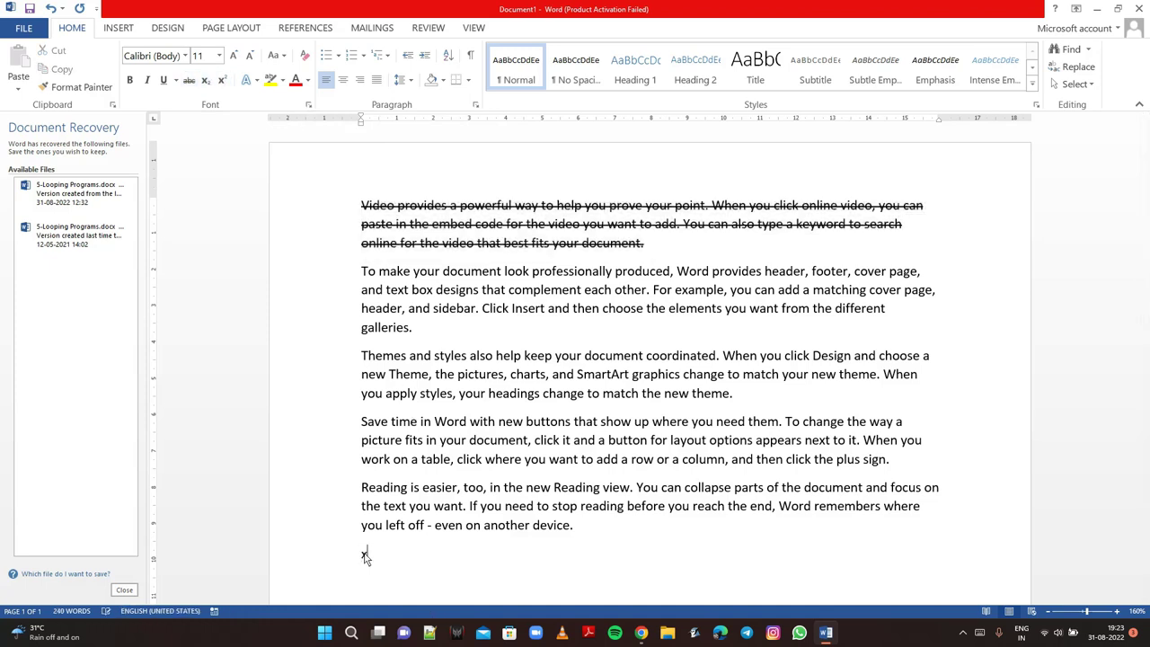
{"action": "type", "text": "2"}
{"action": "left_click_drag", "start_coordinate": [384, 556], "coordinate": [358, 552]}
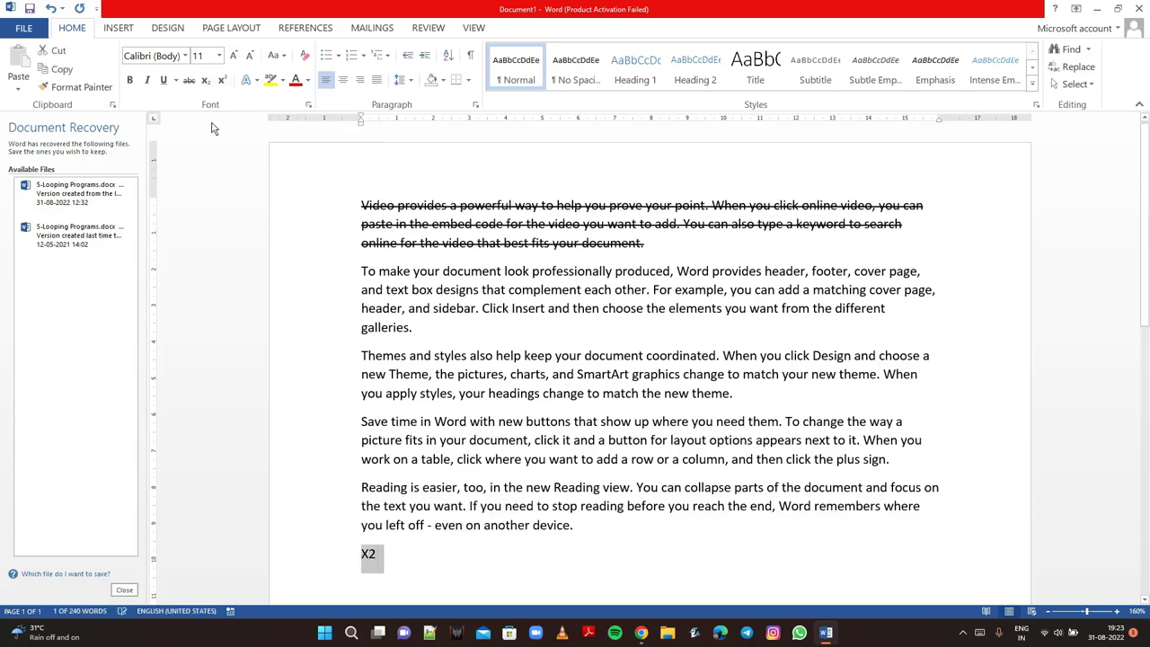
{"action": "left_click", "coordinate": [231, 56]}
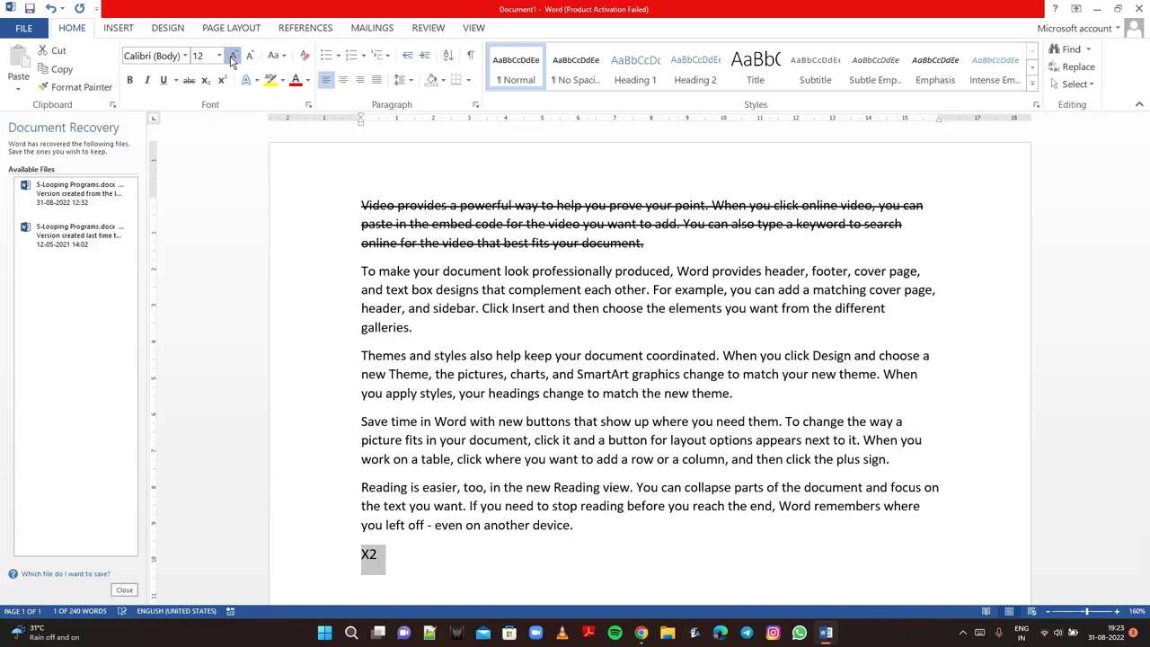
{"action": "left_click", "coordinate": [232, 56]}
{"action": "left_click", "coordinate": [232, 57]}
{"action": "left_click", "coordinate": [232, 57]}
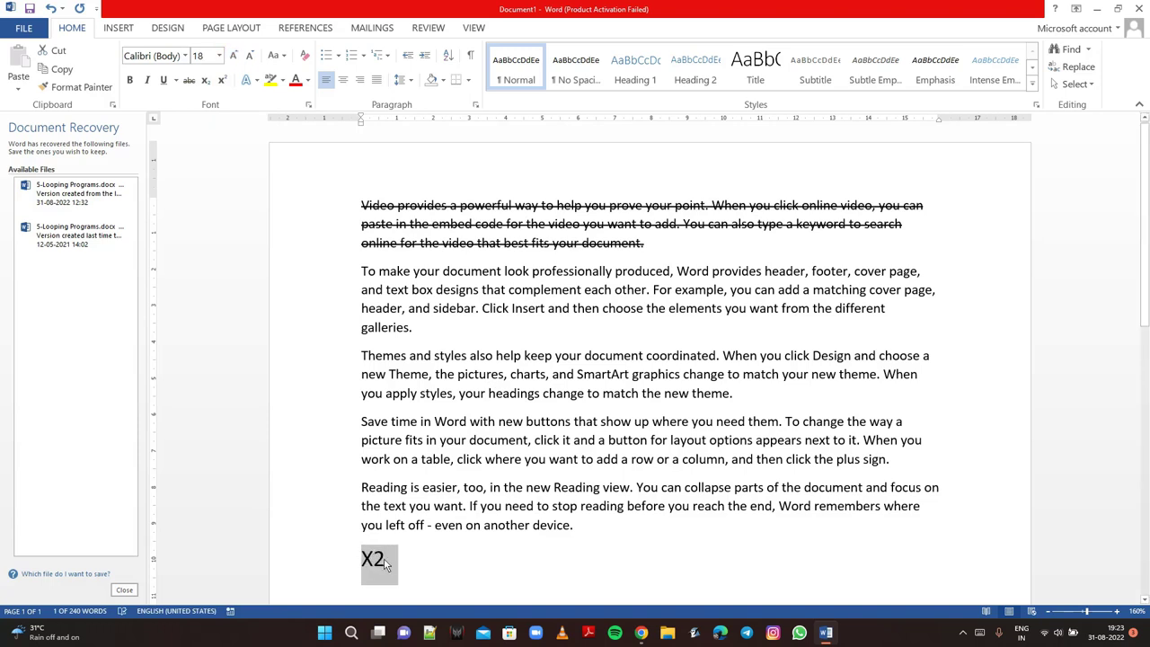
Make the 2 subscript, then superscript, then return it to normal text.
{"action": "left_click", "coordinate": [384, 559]}
{"action": "left_click_drag", "start_coordinate": [384, 557], "coordinate": [374, 556]}
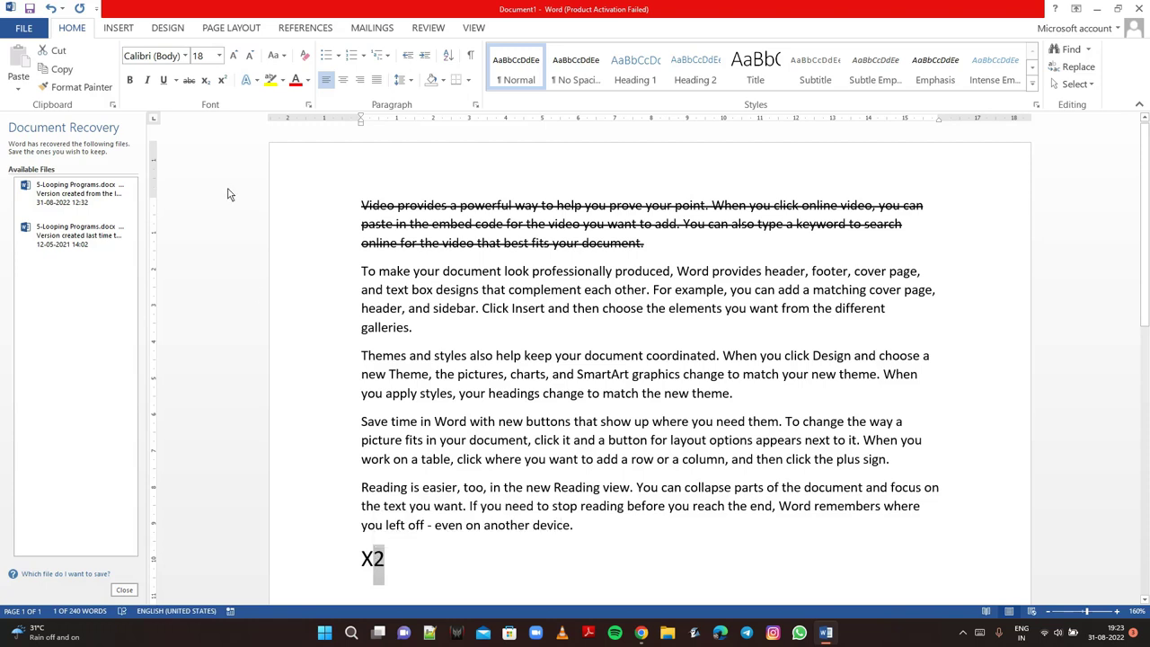
{"action": "left_click", "coordinate": [206, 82]}
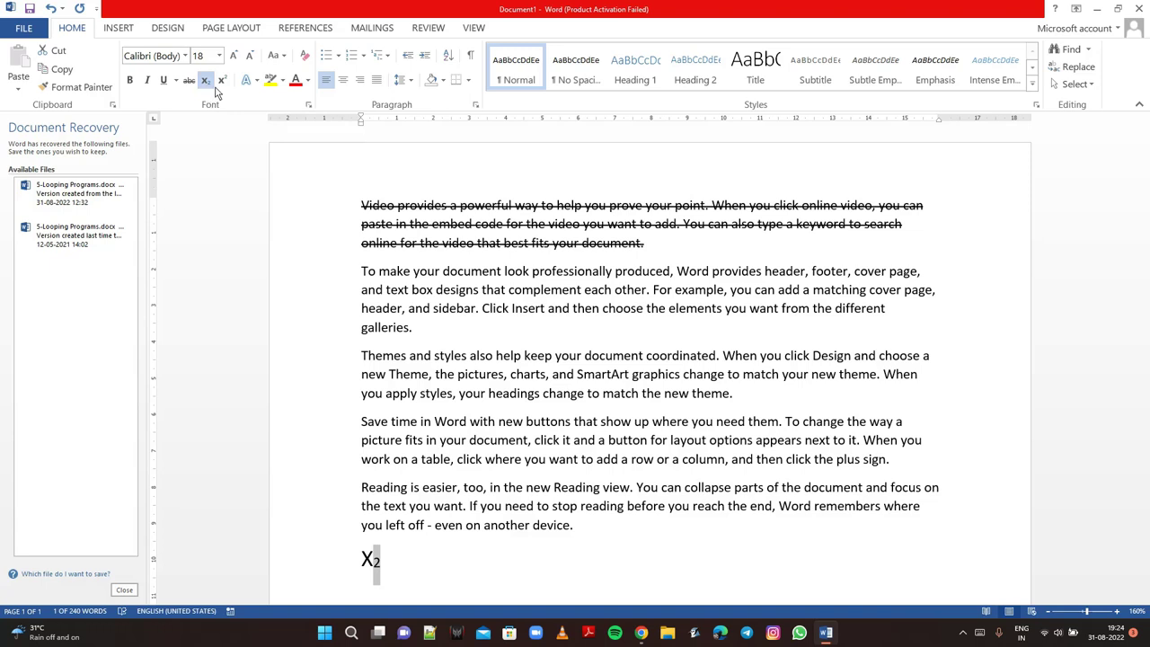
{"action": "left_click", "coordinate": [222, 81]}
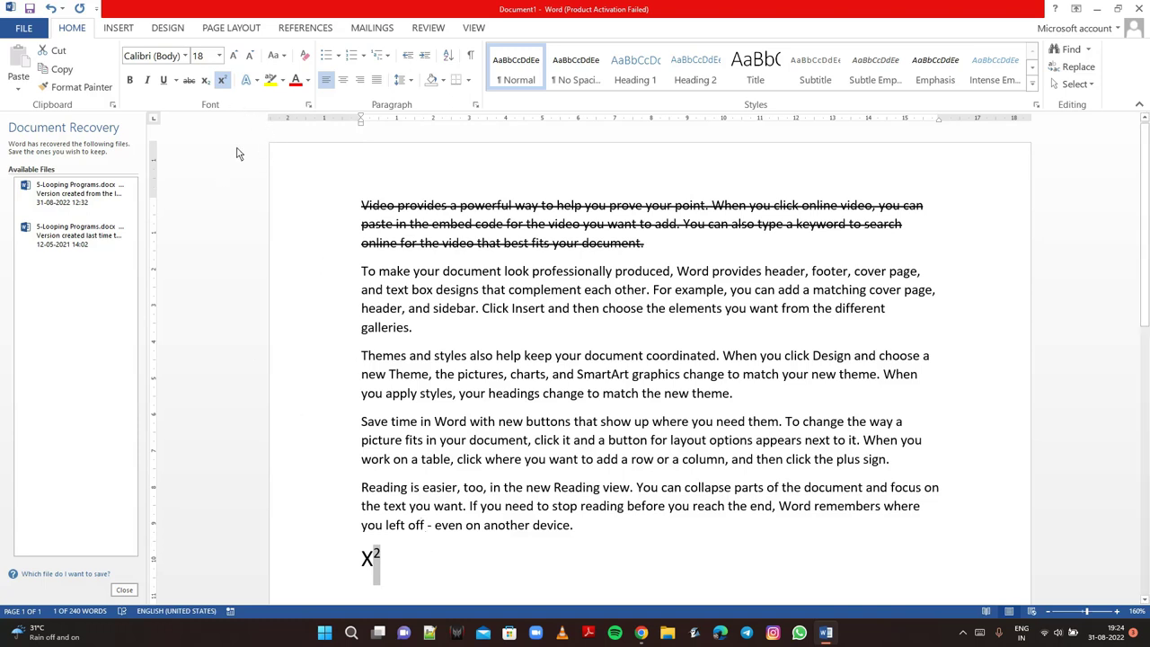
{"action": "left_click", "coordinate": [221, 80]}
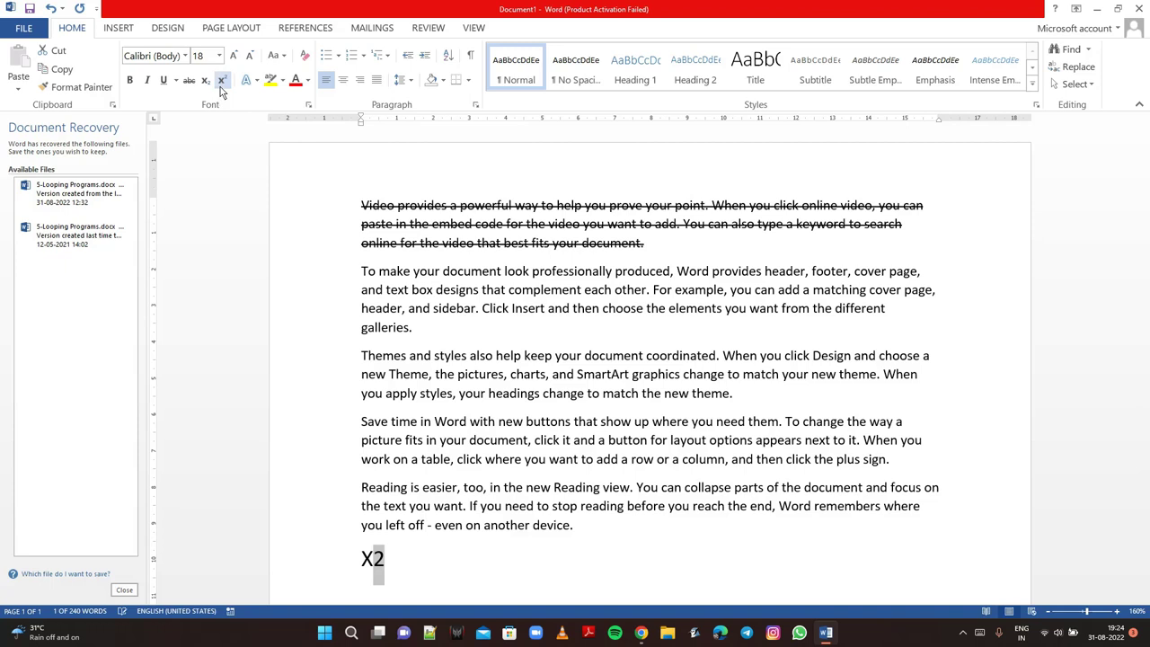
{"action": "left_click", "coordinate": [362, 273]}
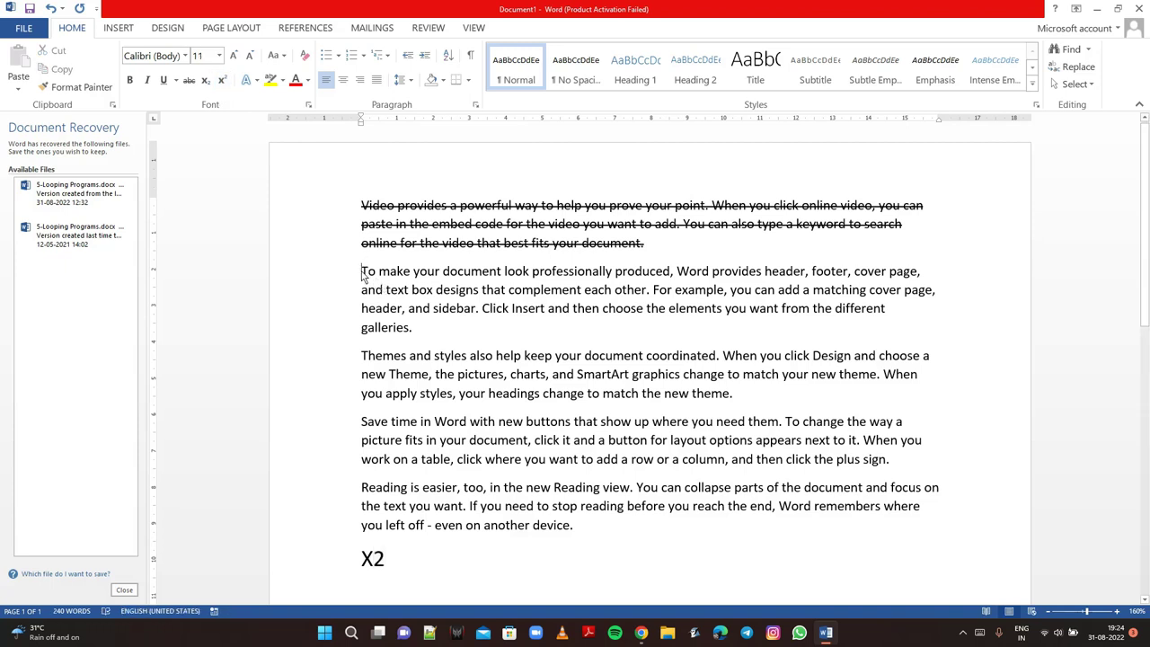
Highlight the words "To make your document" in Gray-25%.
{"action": "left_click_drag", "start_coordinate": [362, 273], "coordinate": [502, 280]}
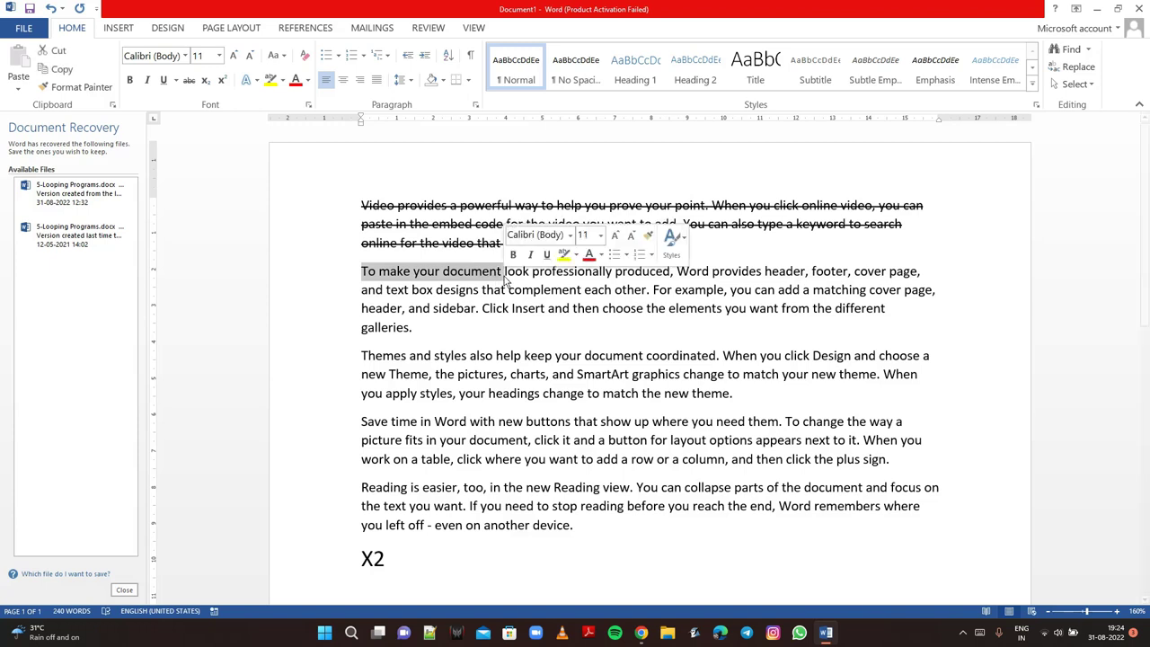
{"action": "left_click", "coordinate": [281, 82]}
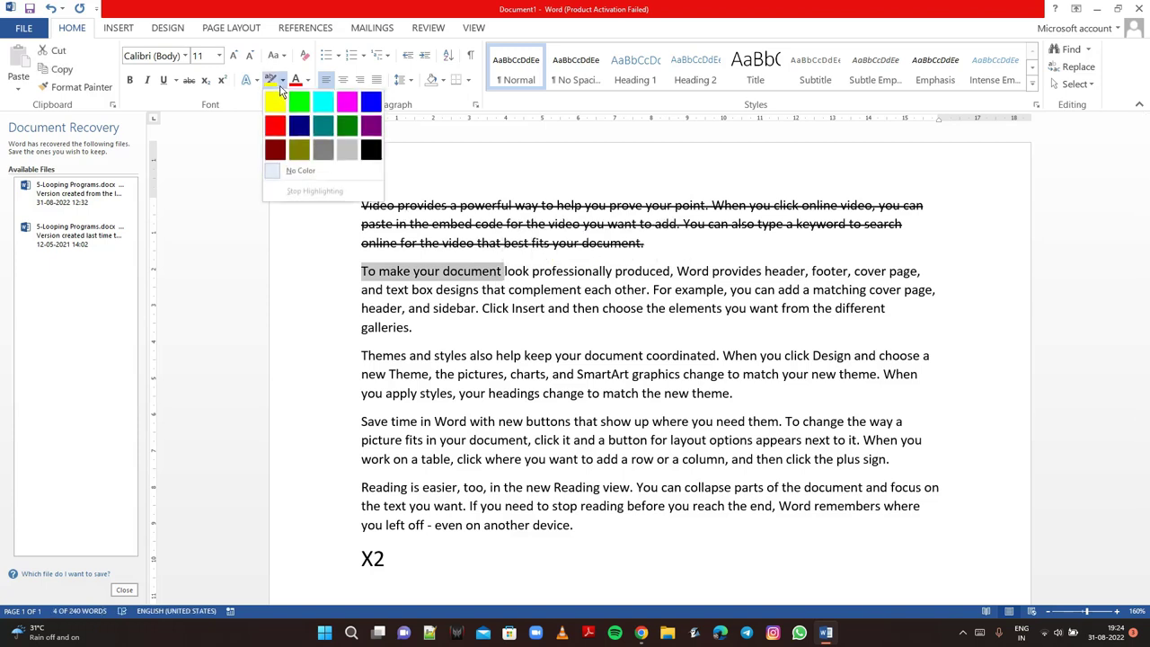
{"action": "left_click", "coordinate": [347, 150]}
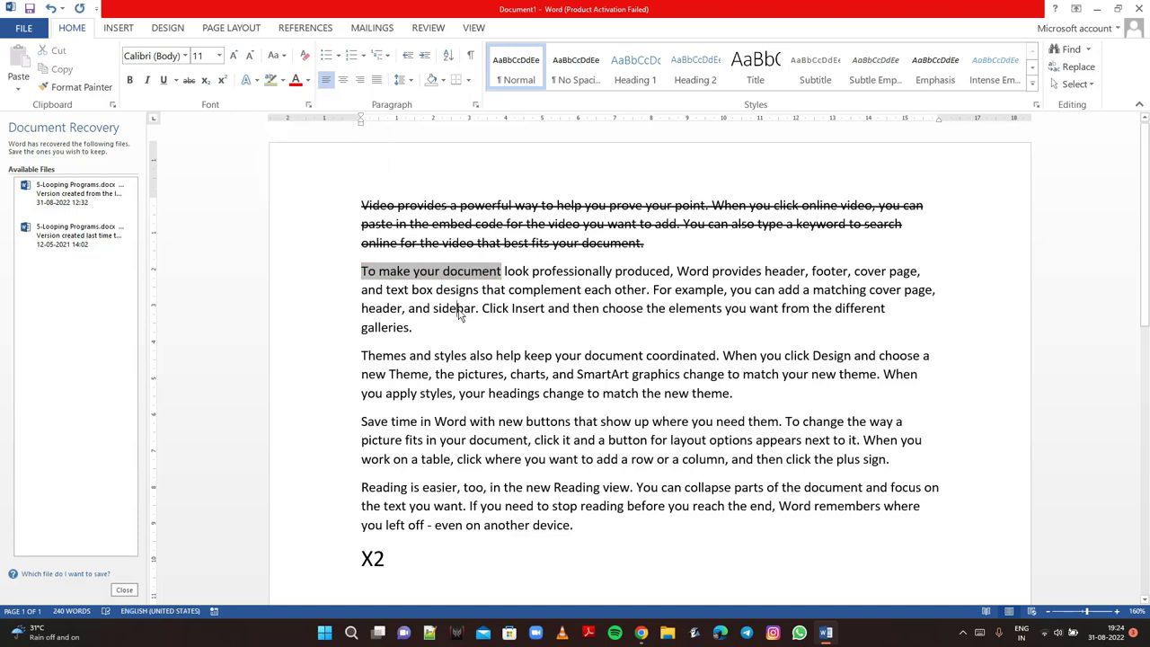
{"action": "left_click", "coordinate": [362, 310]}
{"action": "left_click", "coordinate": [610, 528]}
Select all the document paragraphs and colour the text orange.
{"action": "mouse_move", "coordinate": [610, 522]}
{"action": "left_mouse_down"}
{"action": "mouse_move", "coordinate": [347, 233]}
{"action": "mouse_move", "coordinate": [347, 176]}
{"action": "left_mouse_up"}
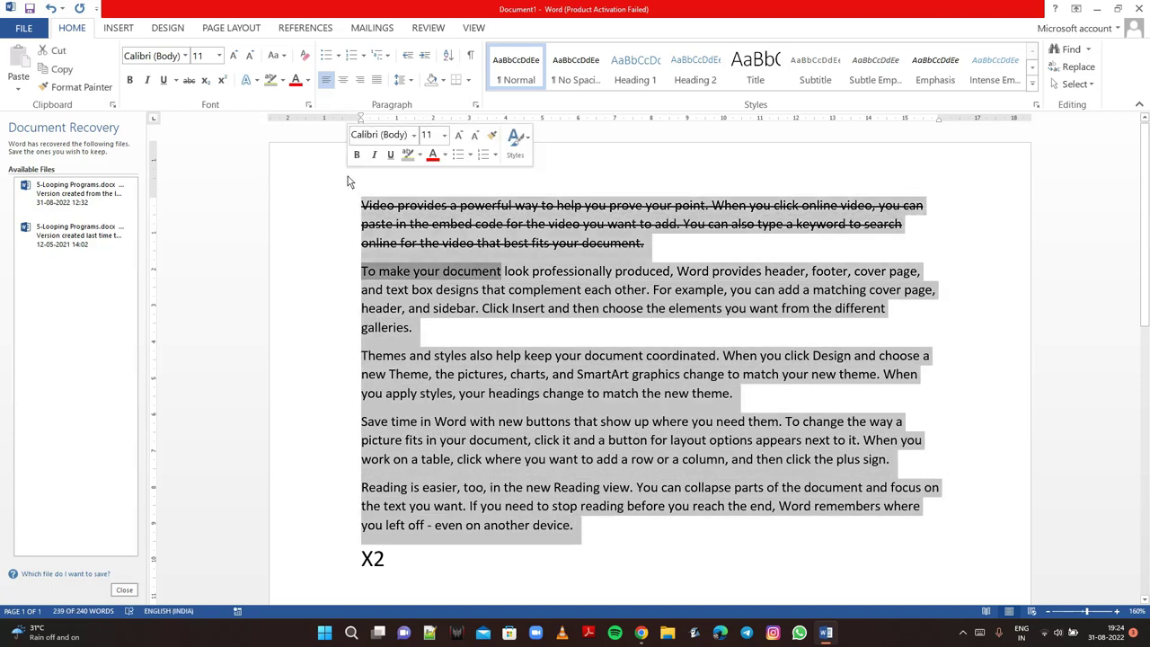
{"action": "left_click", "coordinate": [306, 81]}
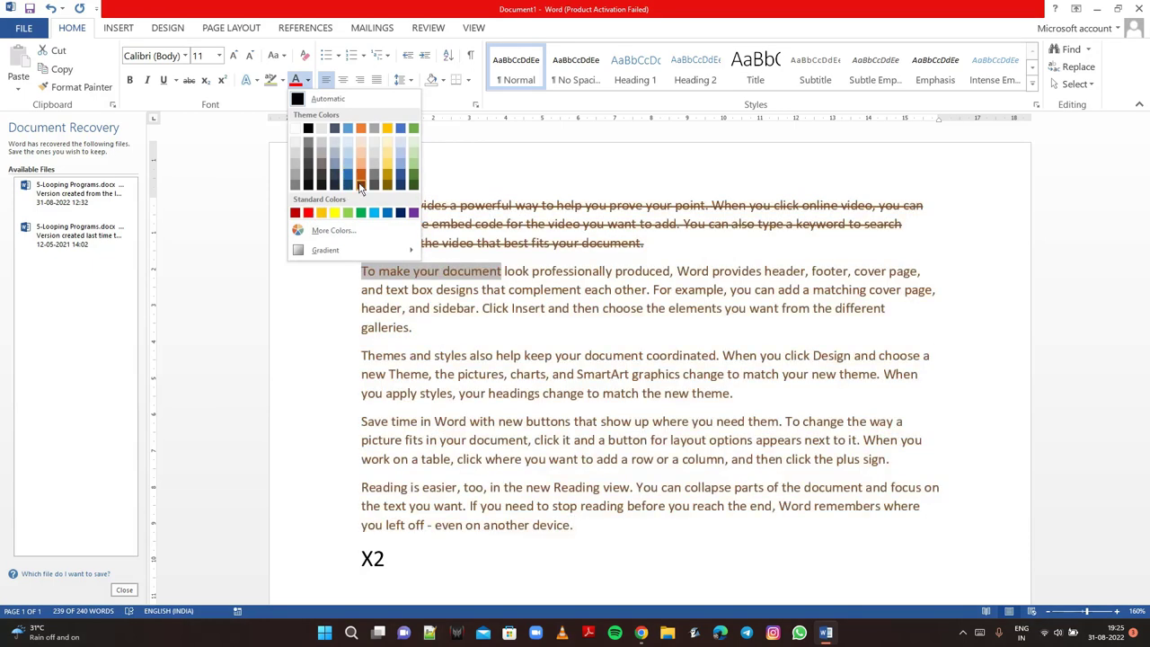
{"action": "left_click", "coordinate": [360, 180]}
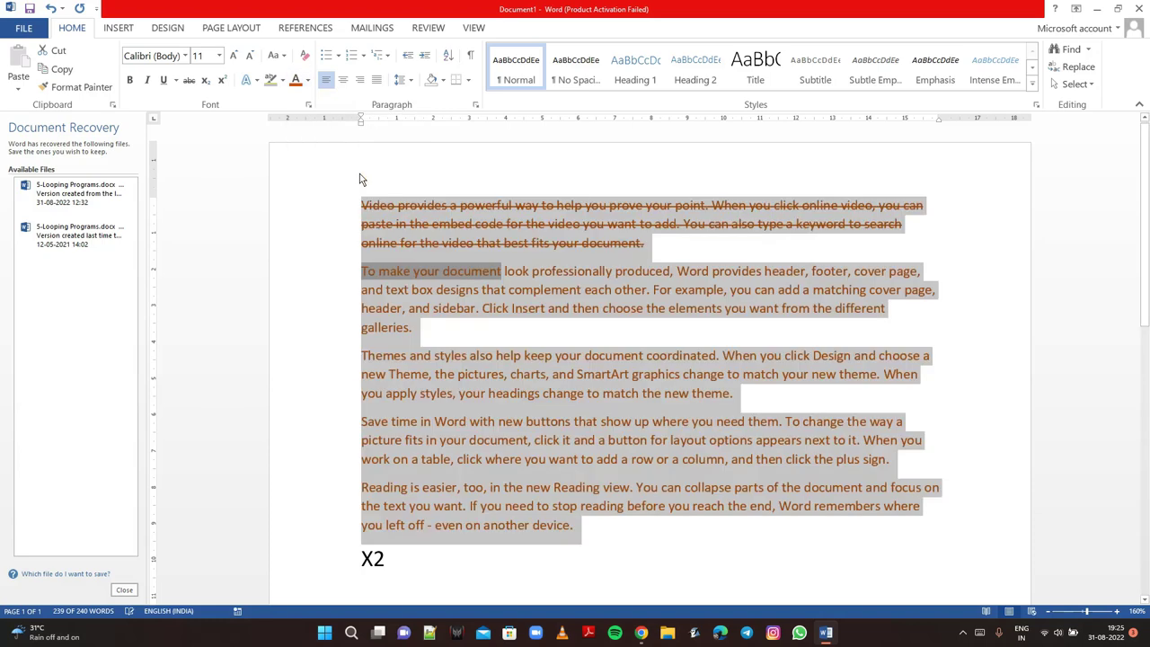
Delete the trailing X2 line at the end of the document.
{"action": "left_click", "coordinate": [467, 342]}
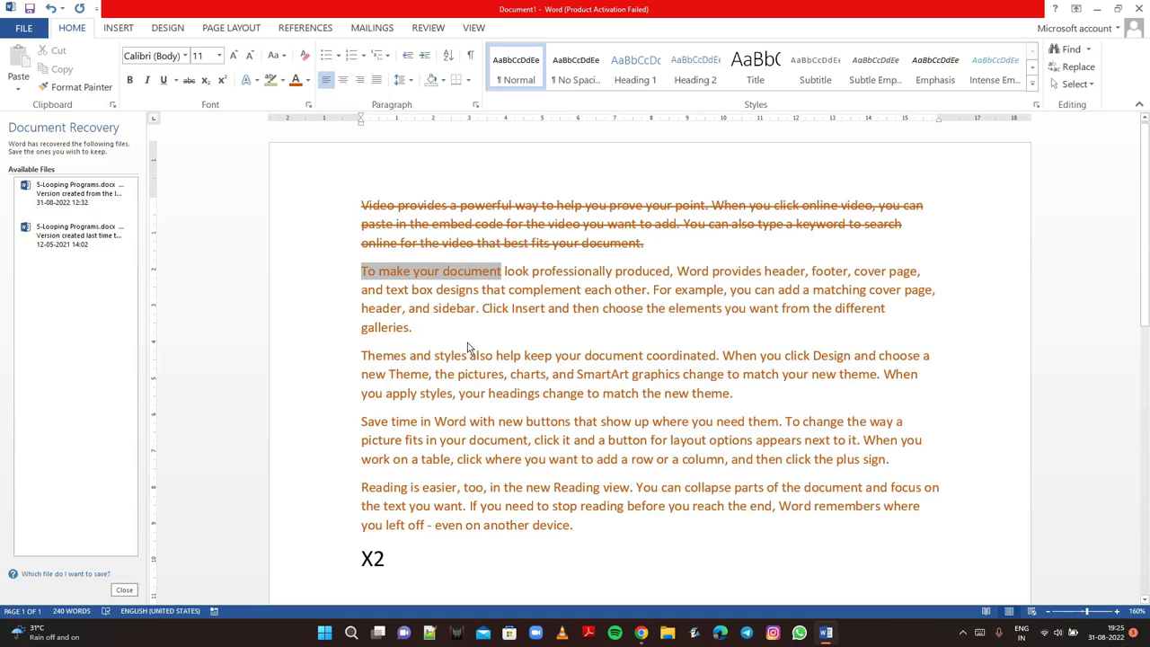
{"action": "key", "text": "ctrl+End"}
{"action": "key", "text": "BackSpace"}
{"action": "key", "text": "BackSpace"}
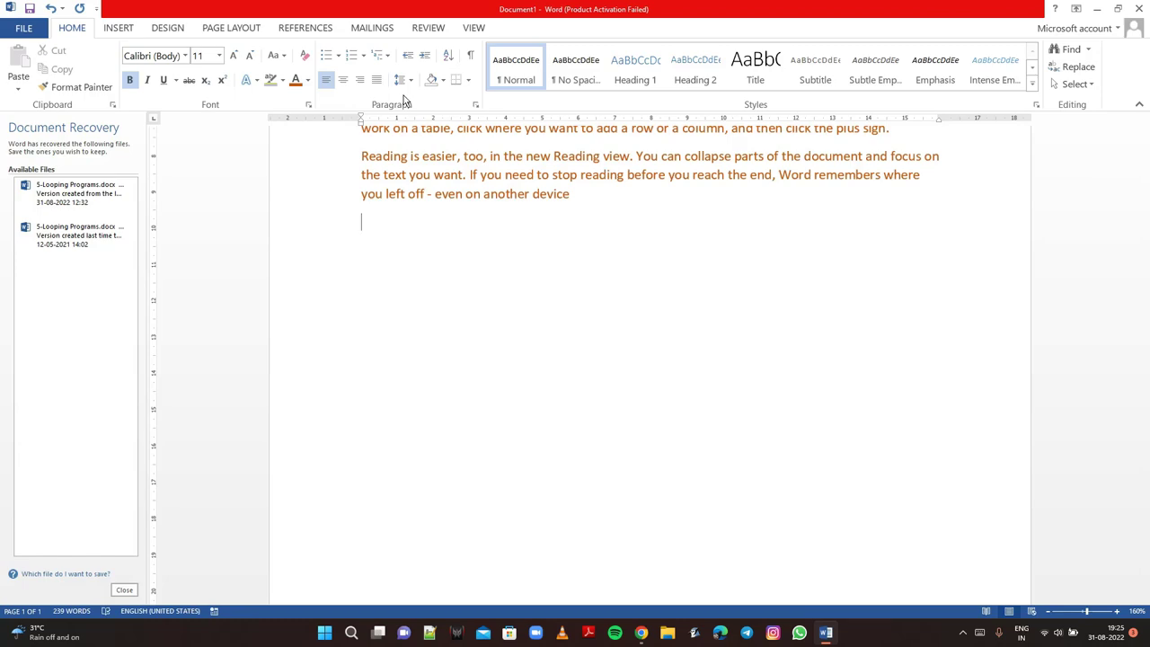
Add an empty line below the last paragraph and give it filled round bullets.
{"action": "scroll", "coordinate": [398, 239], "scroll_direction": "up", "scroll_amount": 3}
{"action": "scroll", "coordinate": [398, 296], "scroll_direction": "up", "scroll_amount": 1}
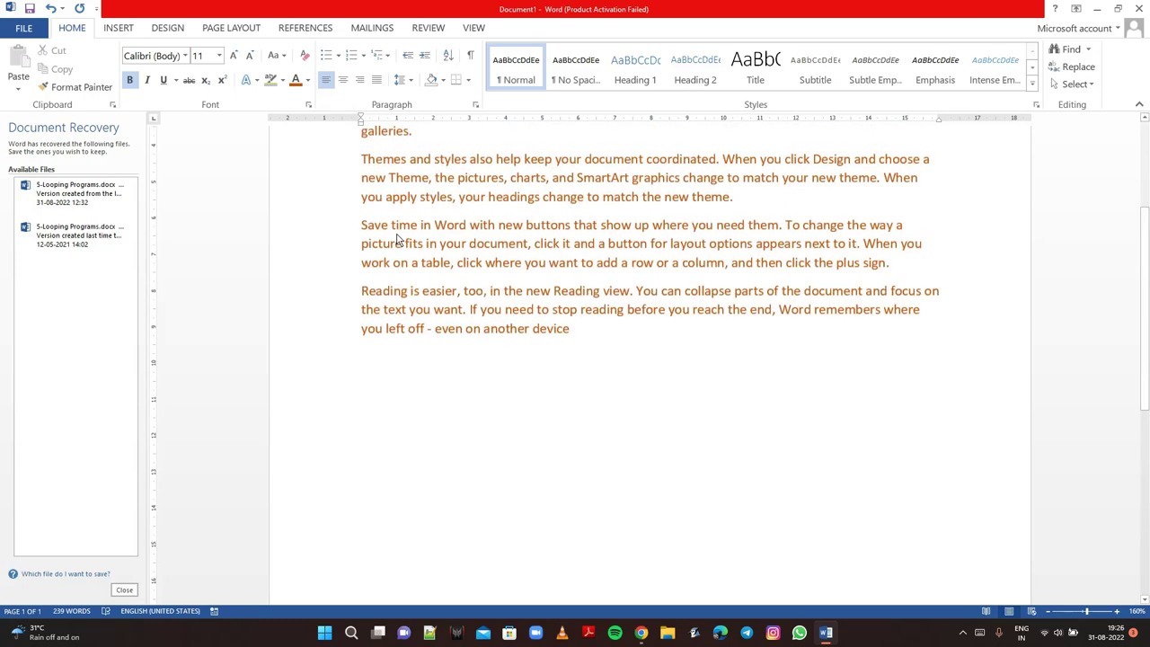
{"action": "scroll", "coordinate": [408, 261], "scroll_direction": "up", "scroll_amount": 2}
{"action": "scroll", "coordinate": [498, 501], "scroll_direction": "down", "scroll_amount": 3}
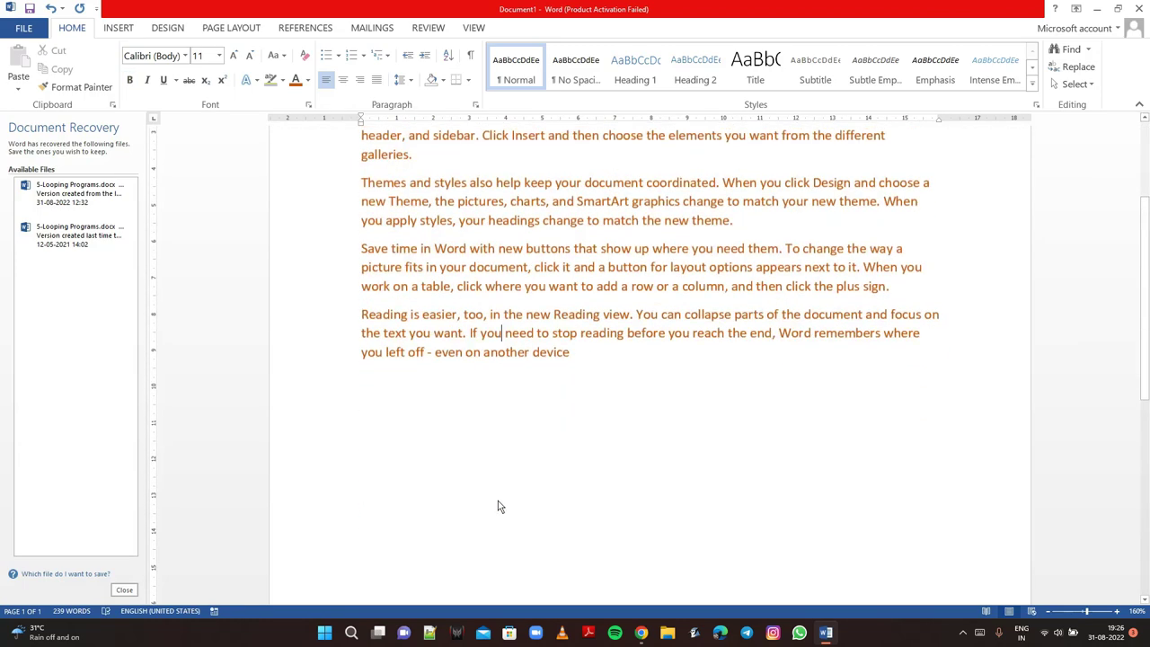
{"action": "scroll", "coordinate": [497, 500], "scroll_direction": "down", "scroll_amount": 2}
{"action": "scroll", "coordinate": [498, 501], "scroll_direction": "down", "scroll_amount": 1}
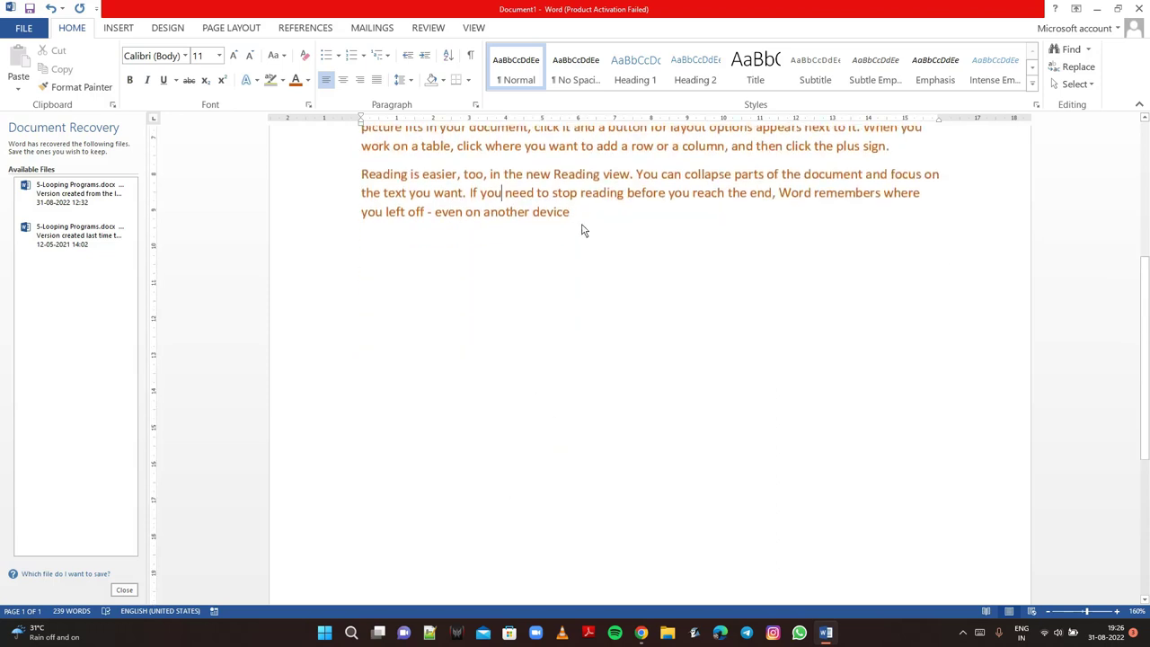
{"action": "key", "text": "Return"}
{"action": "left_click", "coordinate": [337, 54]}
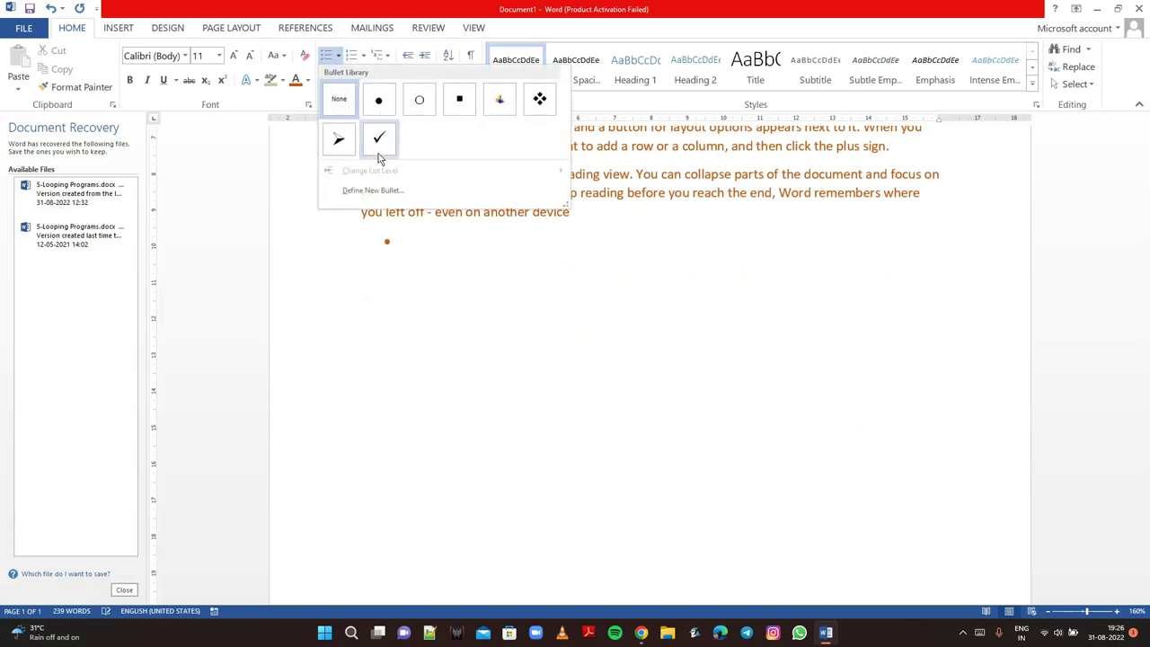
{"action": "left_click", "coordinate": [365, 242]}
{"action": "left_click", "coordinate": [338, 55]}
{"action": "left_click", "coordinate": [378, 101]}
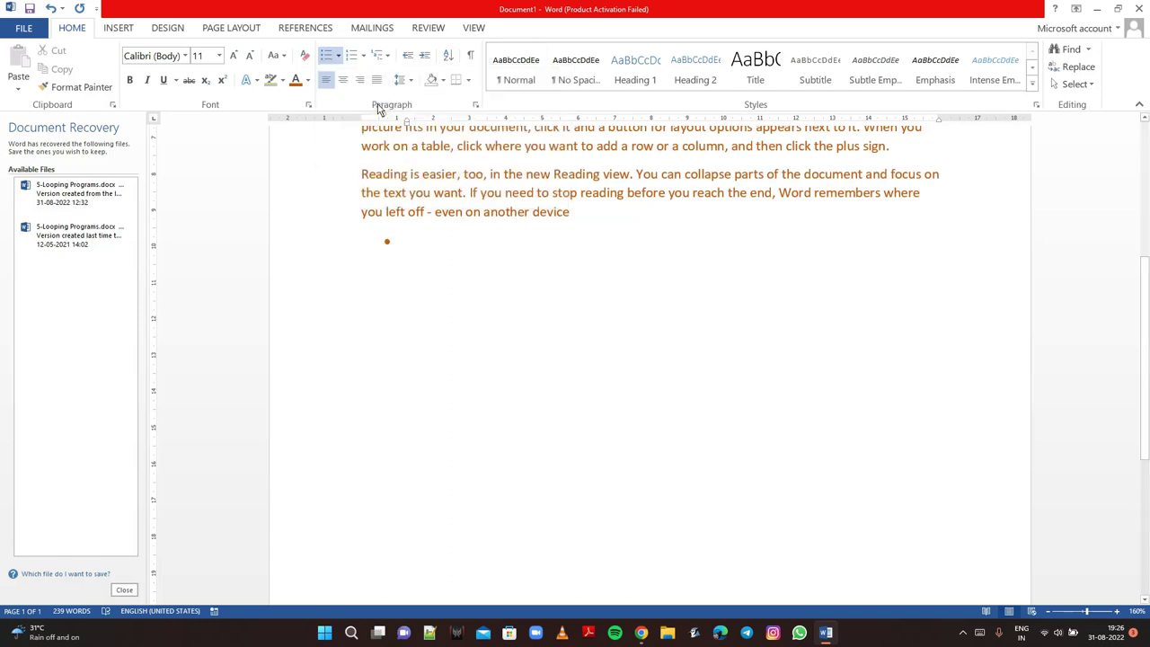
Enter the bullet items Computer, Software and Hardware, then end the list.
{"action": "type", "text": "comput"}
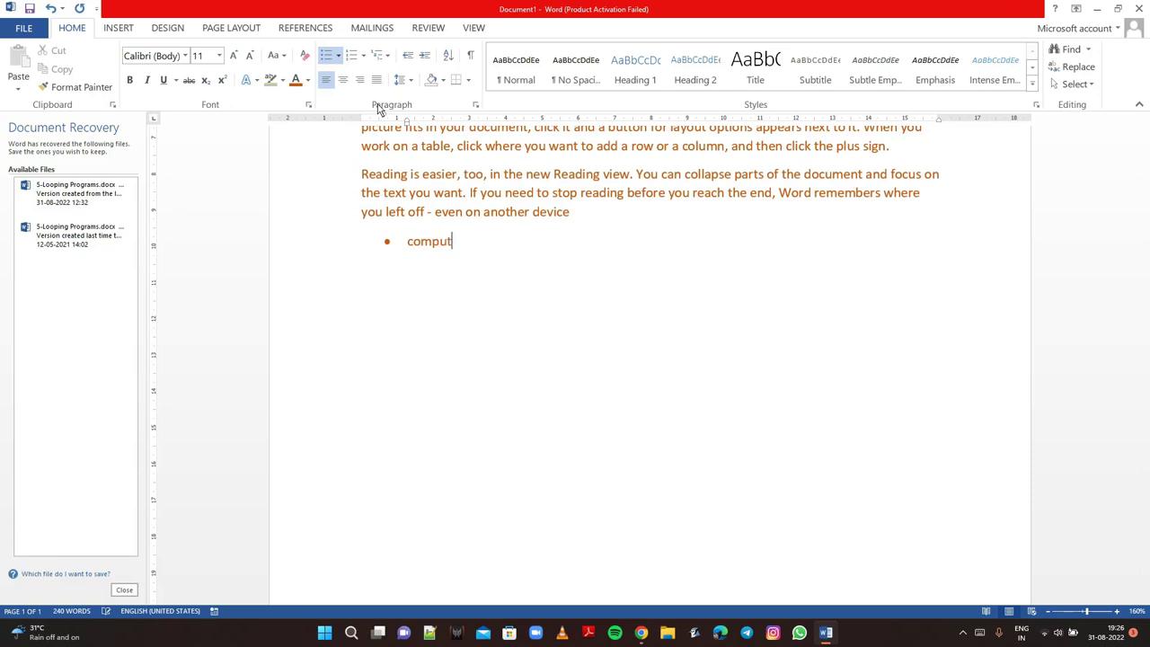
{"action": "type", "text": "er"}
{"action": "key", "text": "Return"}
{"action": "type", "text": "s"}
{"action": "type", "text": "oft"}
{"action": "type", "text": "wat"}
{"action": "key", "text": "BackSpace"}
{"action": "type", "text": "re"}
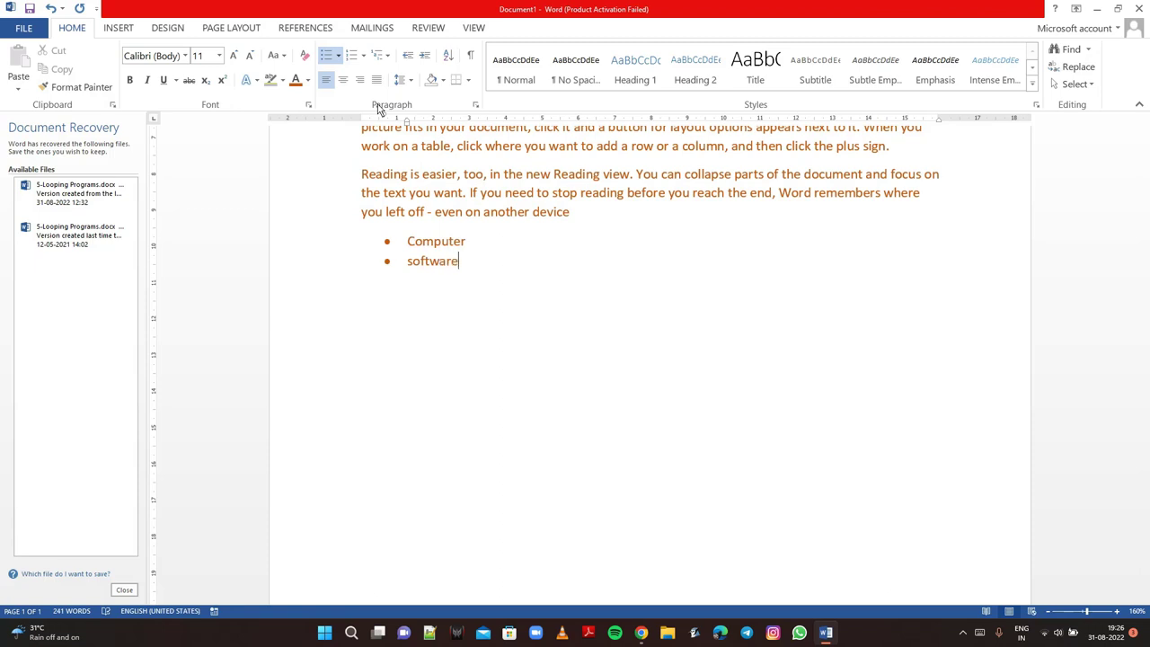
{"action": "key", "text": "Return"}
{"action": "type", "text": "har"}
{"action": "type", "text": "dware"}
{"action": "key", "text": "Return"}
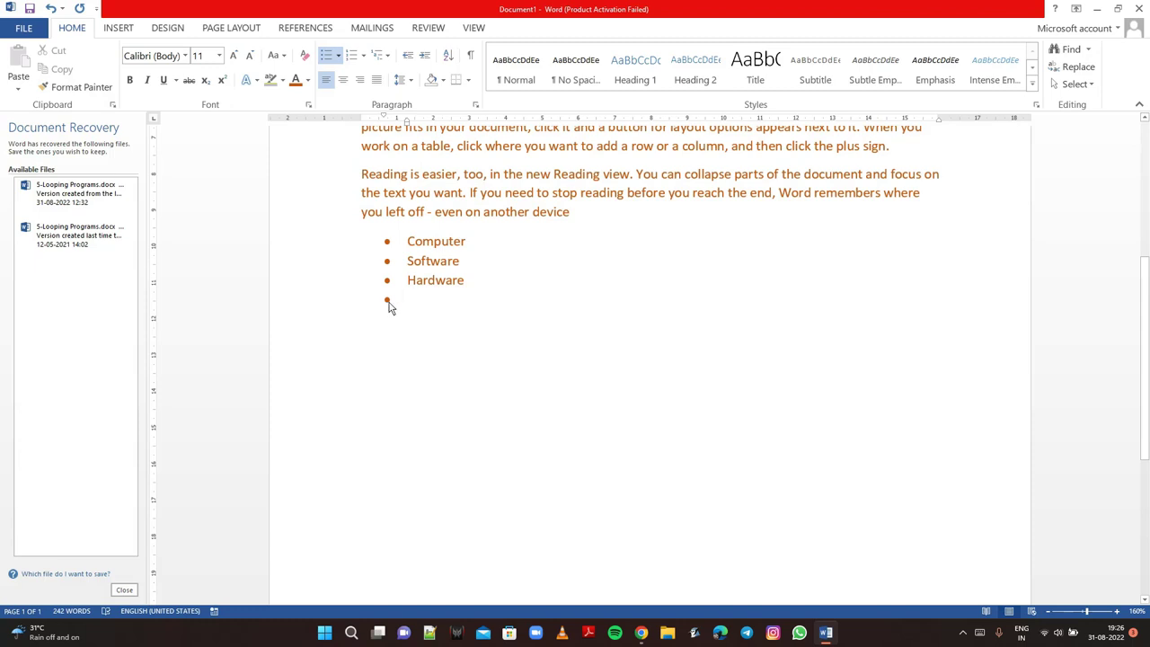
{"action": "key", "text": "BackSpace"}
{"action": "key", "text": "BackSpace"}
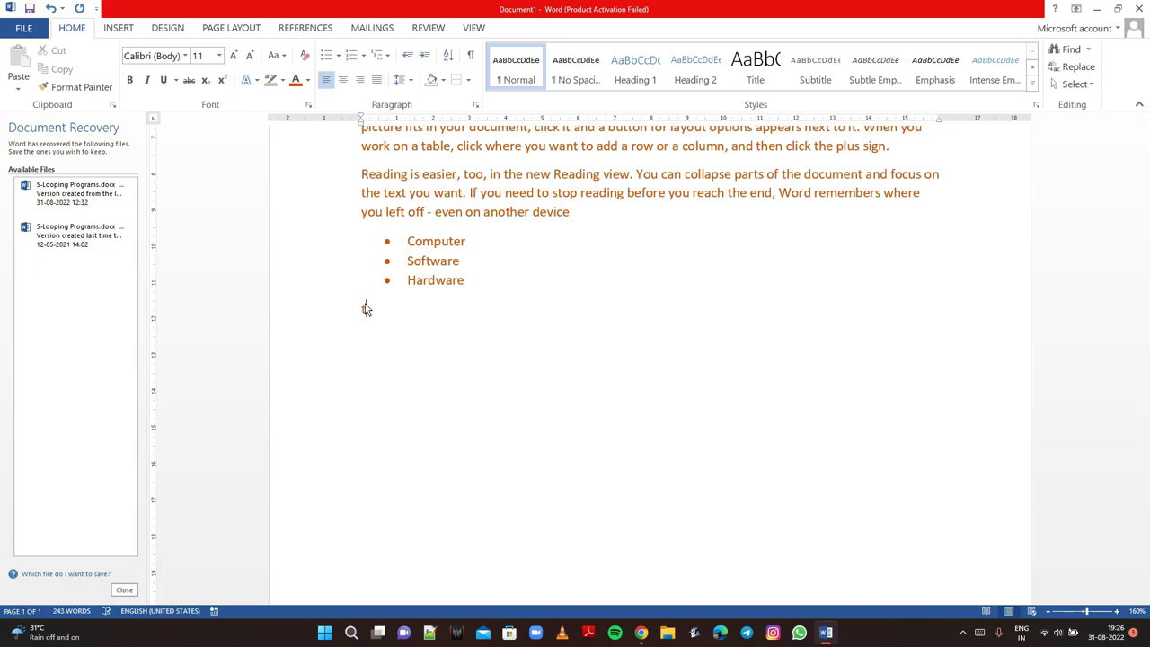
Type trial text 'This is a ram' below the list, correcting typos.
{"action": "type", "text": "This is ra"}
{"action": "key", "text": "BackSpace"}
{"action": "key", "text": "BackSpace"}
{"action": "type", "text": "a ram"}
{"action": "key", "text": "BackSpace"}
{"action": "key", "text": "BackSpace"}
{"action": "key", "text": "BackSpace"}
{"action": "key", "text": "BackSpace"}
{"action": "key", "text": "BackSpace"}
{"action": "key", "text": "BackSpace"}
{"action": "key", "text": "BackSpace"}
{"action": "key", "text": "BackSpace"}
{"action": "key", "text": "BackSpace"}
{"action": "key", "text": "BackSpace"}
Start a 1. 2. 3. numbered list with the items Computer and Software.
{"action": "left_click", "coordinate": [365, 56]}
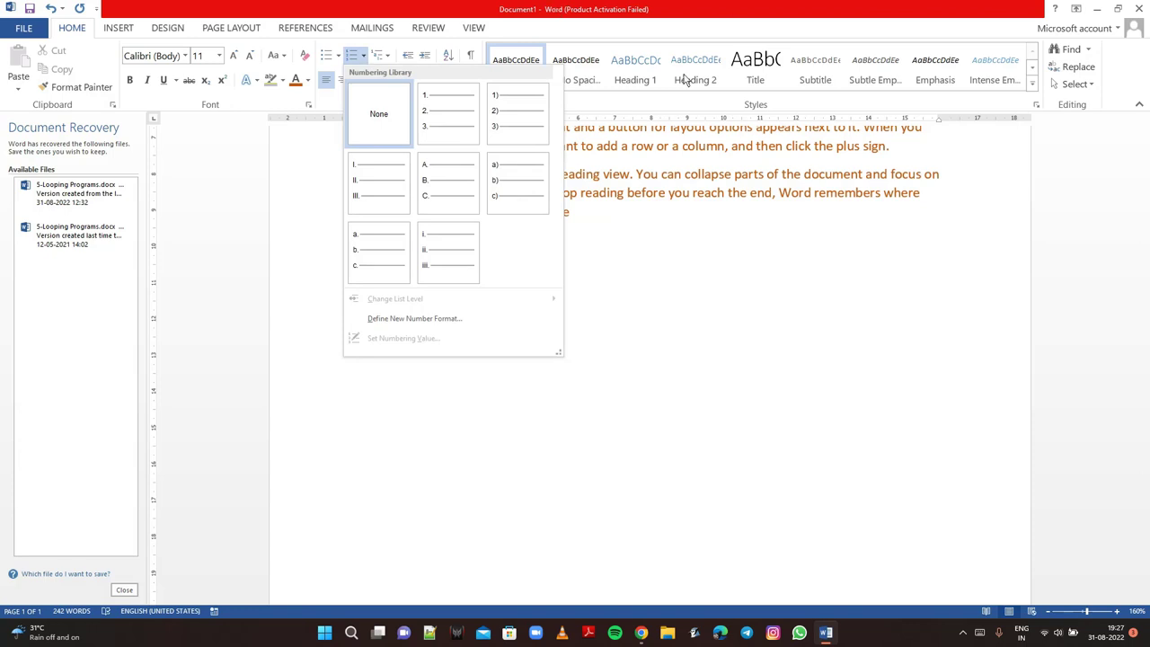
{"action": "left_click", "coordinate": [450, 121]}
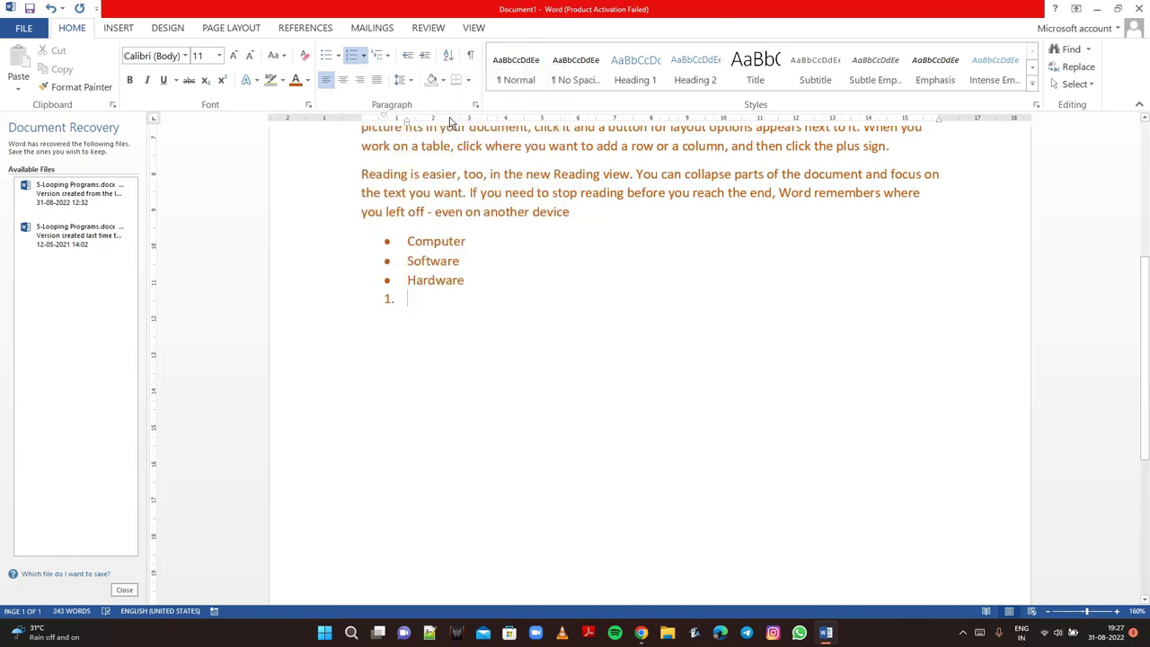
{"action": "type", "text": "com"}
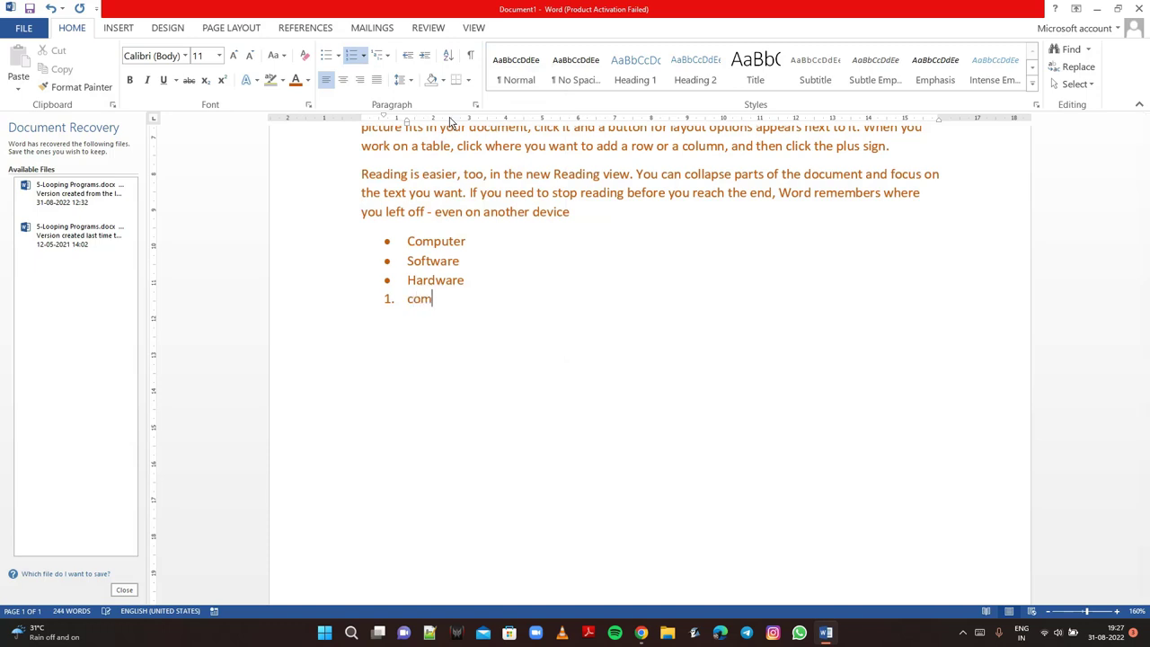
{"action": "type", "text": "puter"}
{"action": "key", "text": "Return"}
{"action": "type", "text": "softwar"}
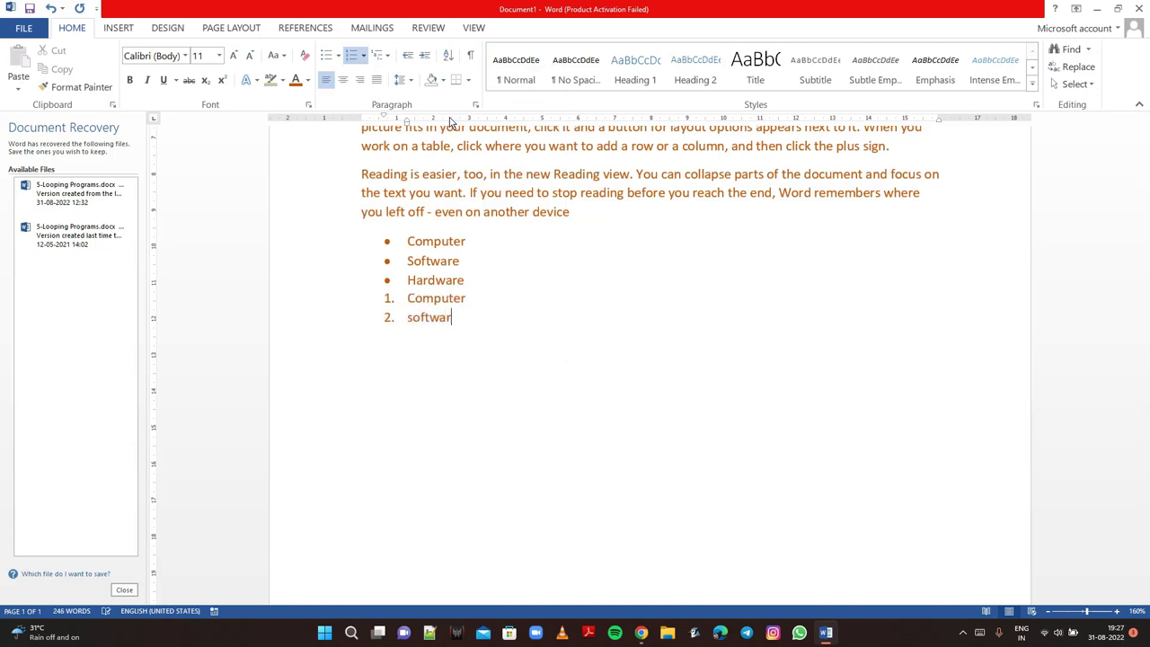
{"action": "type", "text": "e"}
{"action": "key", "text": "Return"}
{"action": "key", "text": "Return"}
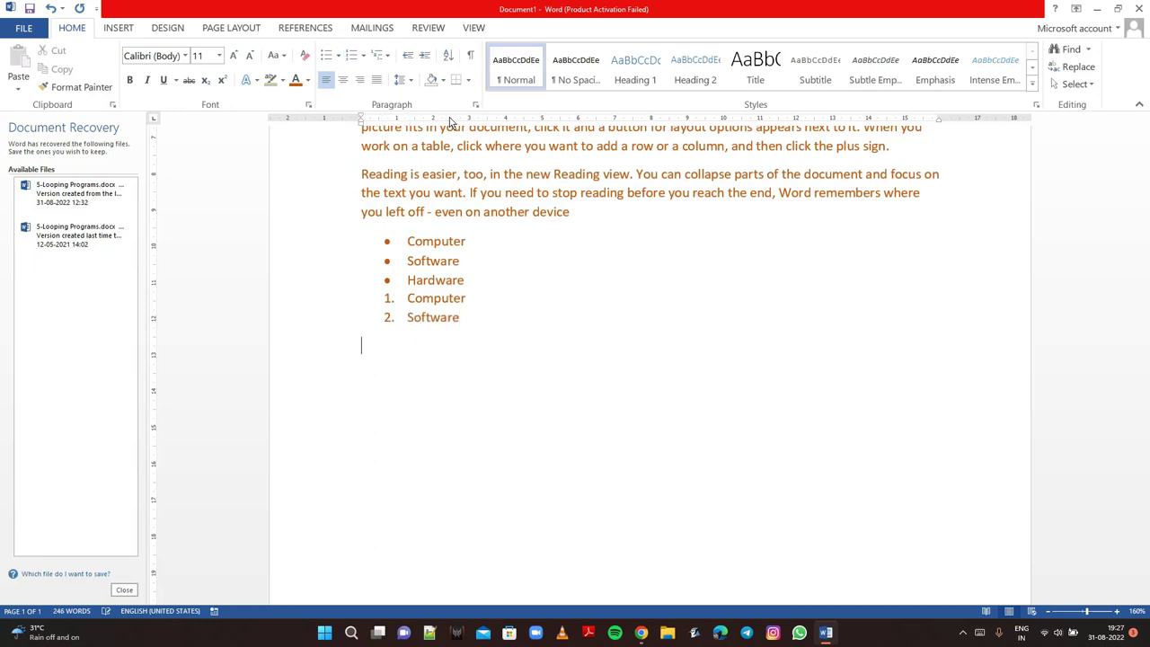
Start a 1) a) i) multilevel list with the item Computer.
{"action": "left_click", "coordinate": [381, 56]}
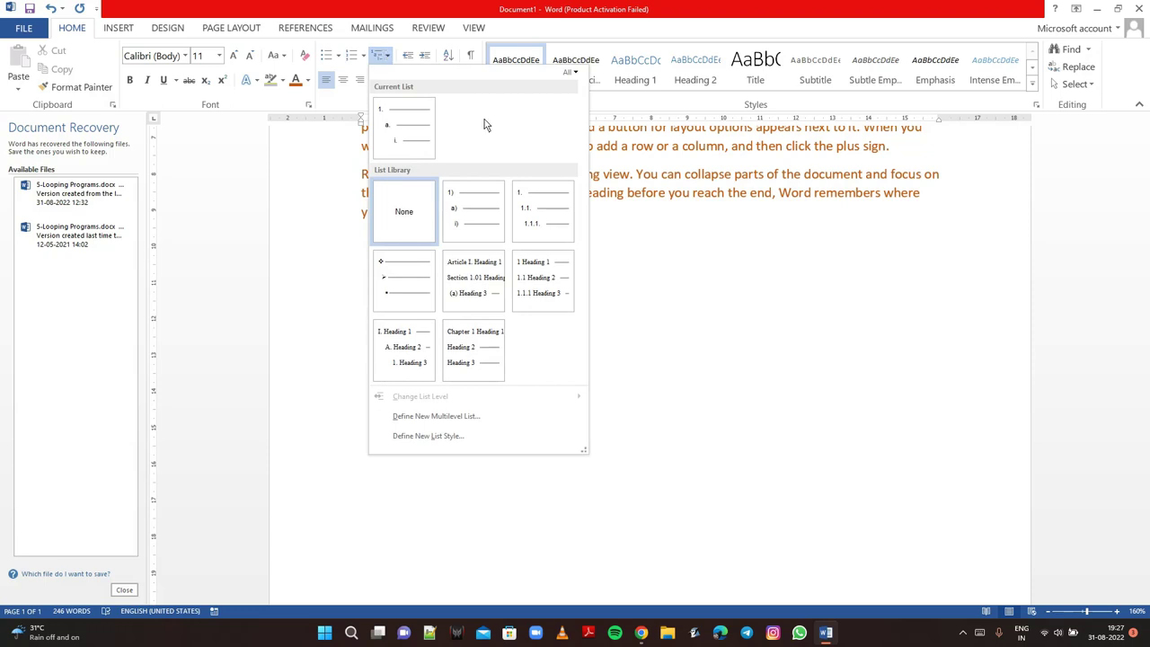
{"action": "left_click", "coordinate": [462, 209]}
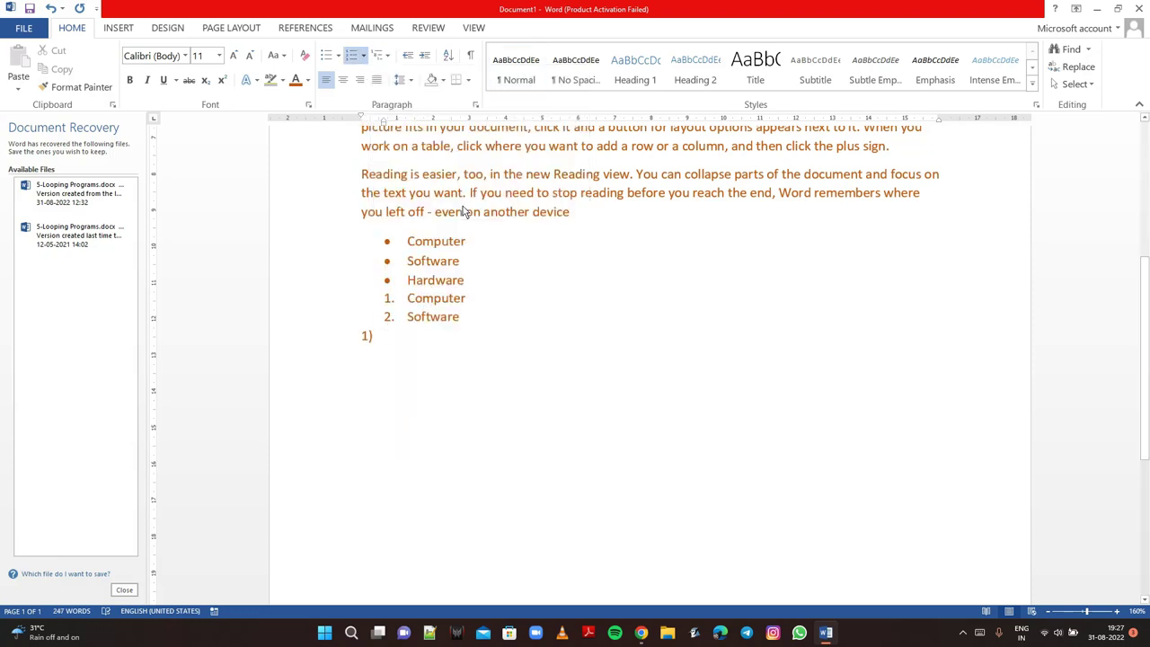
{"action": "type", "text": "compu"}
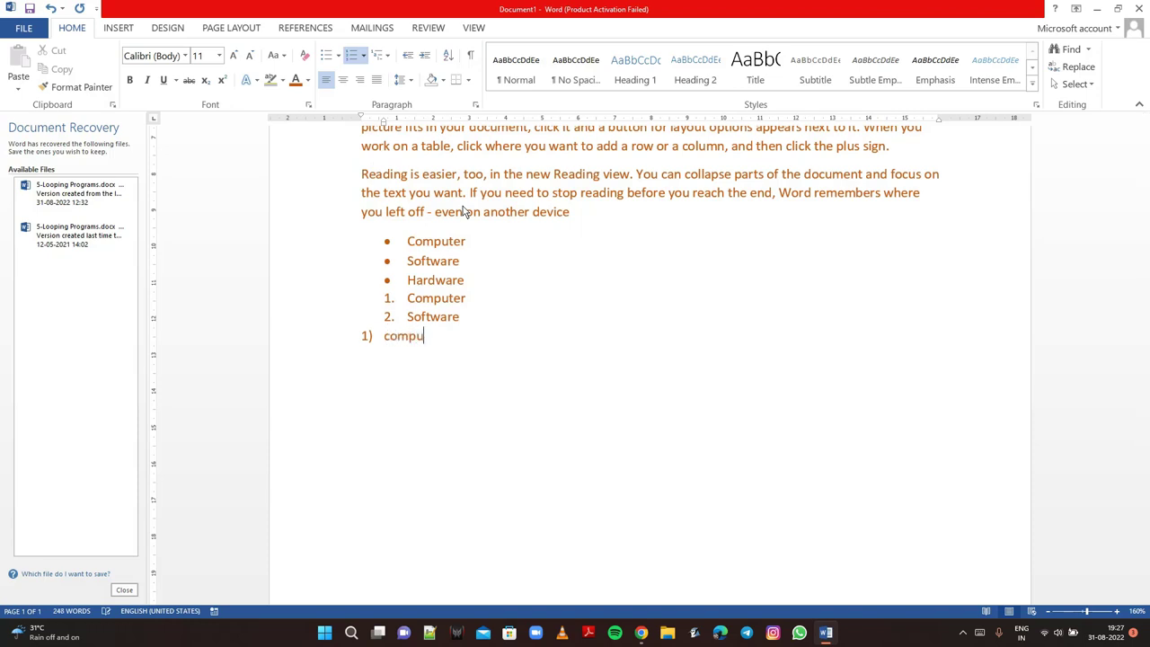
{"action": "type", "text": "ter"}
{"action": "key", "text": "Return"}
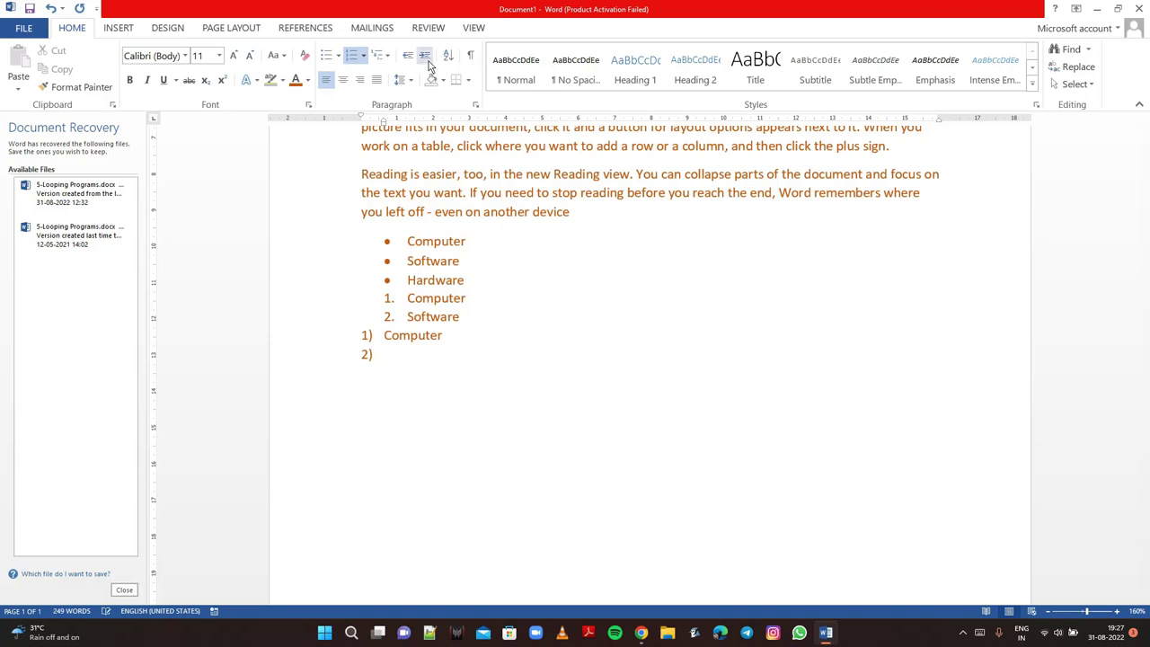
Restore, demote, then strip the numbering from the empty second list item.
{"action": "key", "text": "BackSpace"}
{"action": "key", "text": "BackSpace"}
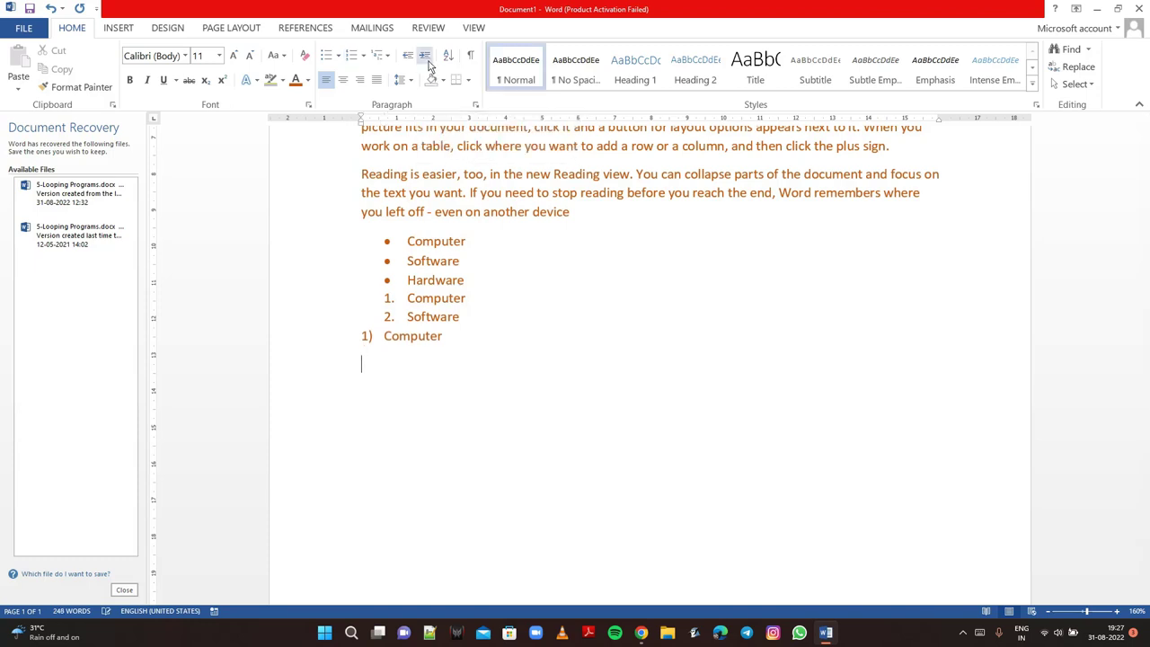
{"action": "left_click", "coordinate": [385, 55]}
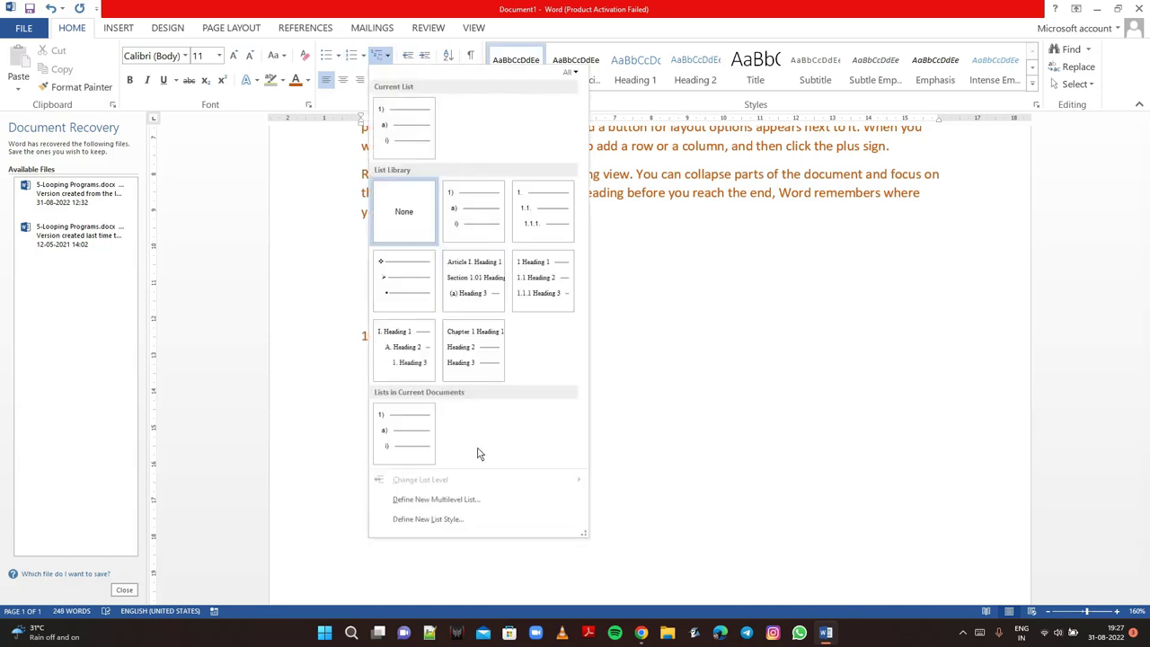
{"action": "left_click", "coordinate": [379, 154]}
{"action": "type", "text": "Computer"}
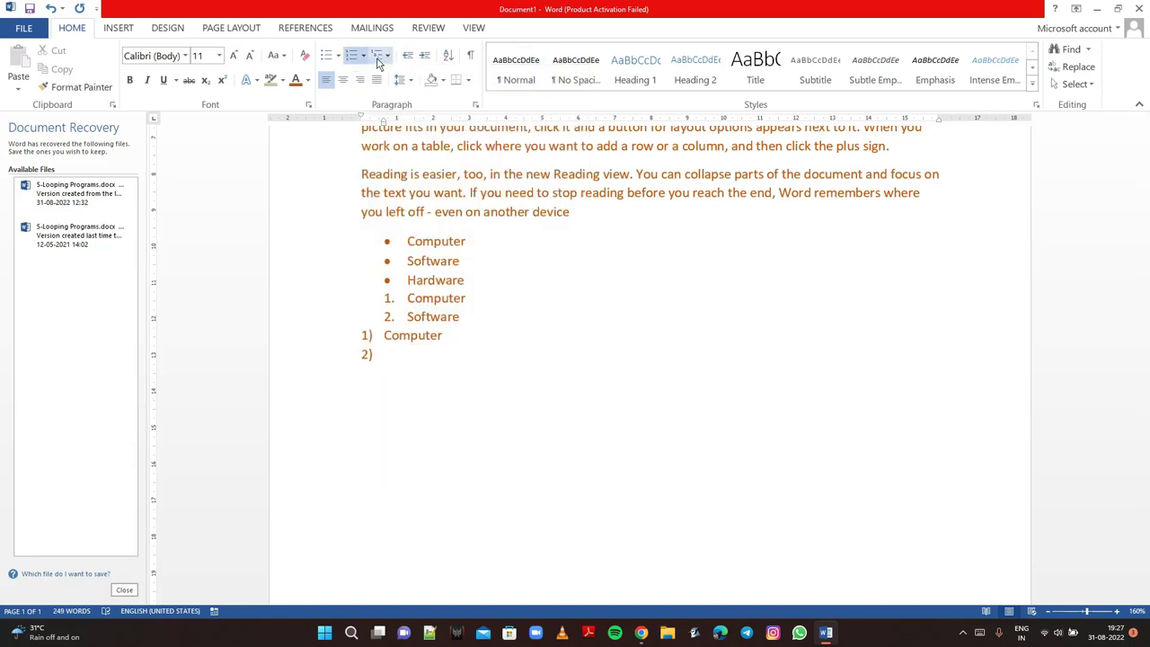
{"action": "left_click", "coordinate": [379, 59]}
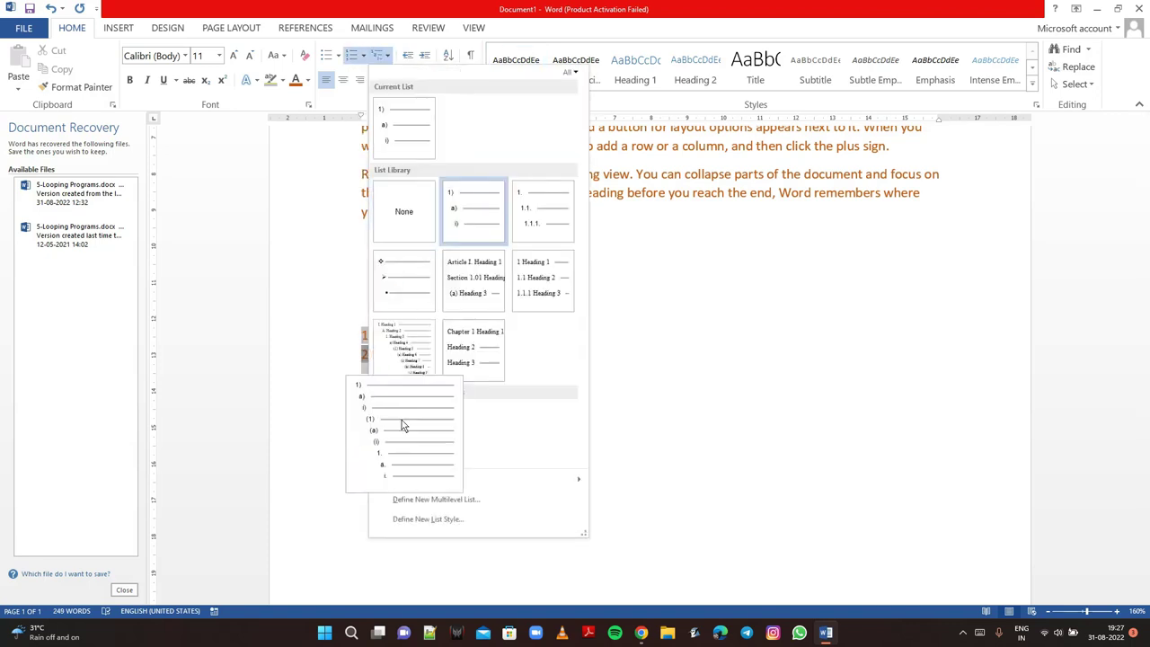
{"action": "mouse_move", "coordinate": [419, 480]}
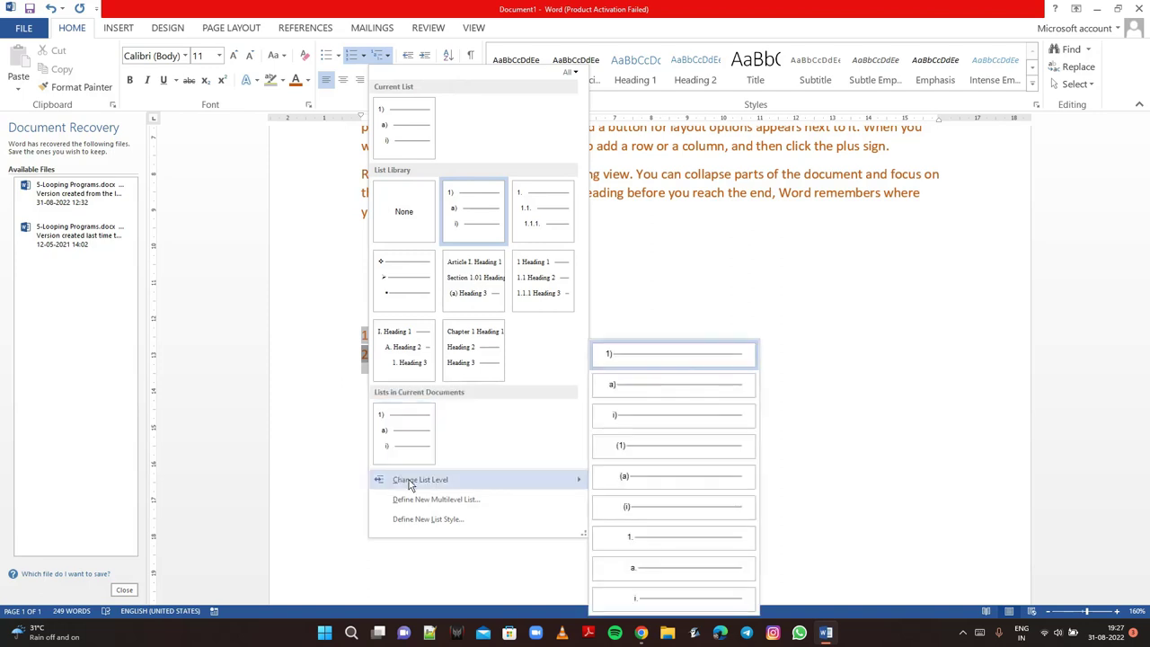
{"action": "left_click", "coordinate": [620, 384]}
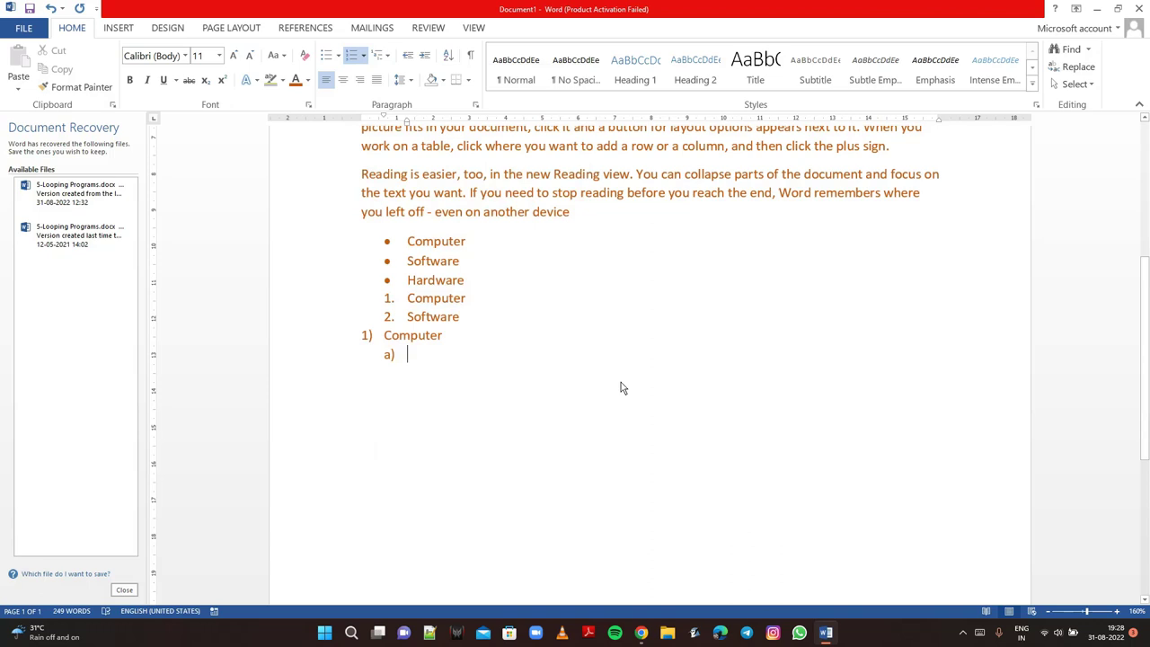
{"action": "key", "text": "BackSpace"}
{"action": "key", "text": "BackSpace"}
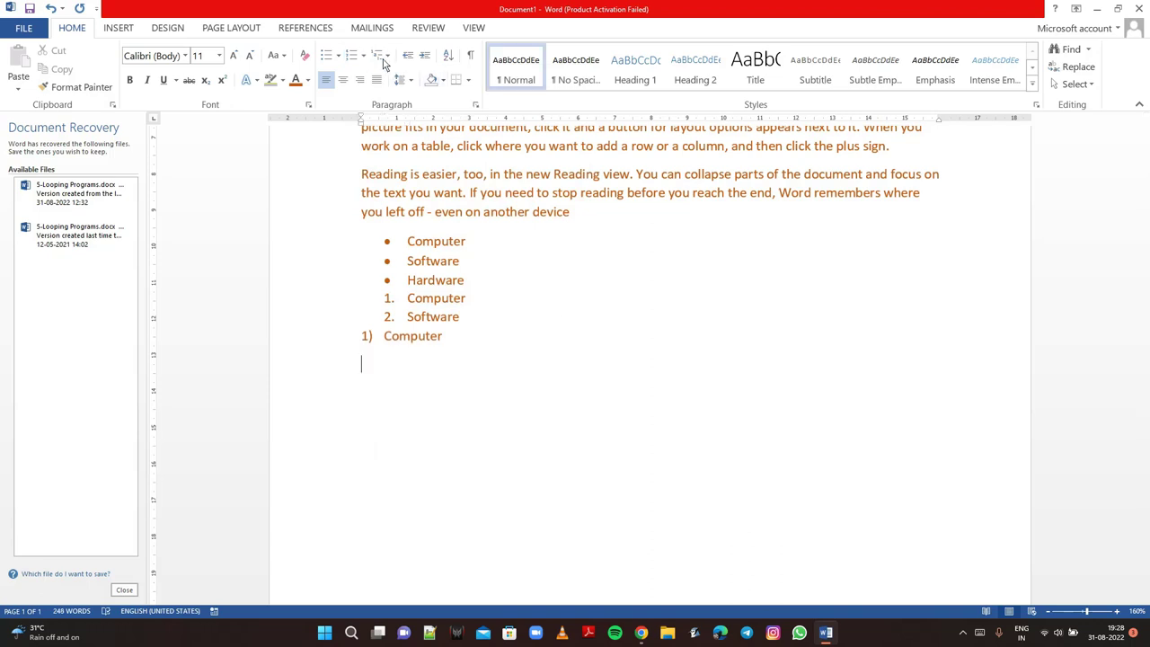
Turn the empty line into a second-level 1.1 multilevel list item.
{"action": "left_click", "coordinate": [379, 54]}
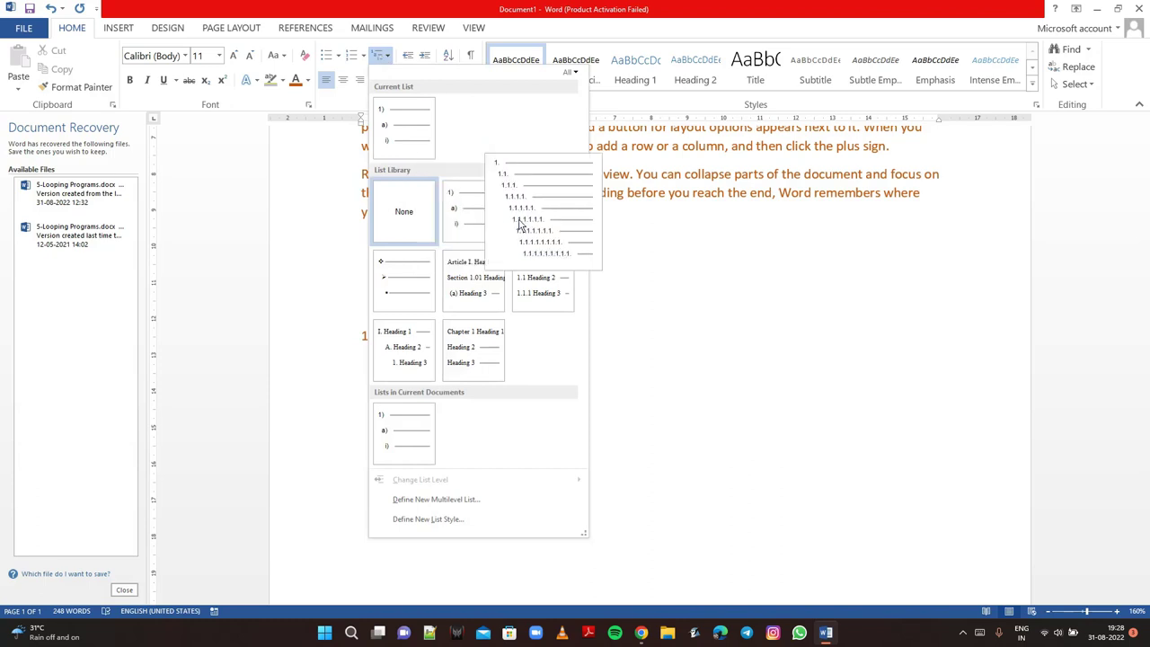
{"action": "left_click", "coordinate": [519, 224]}
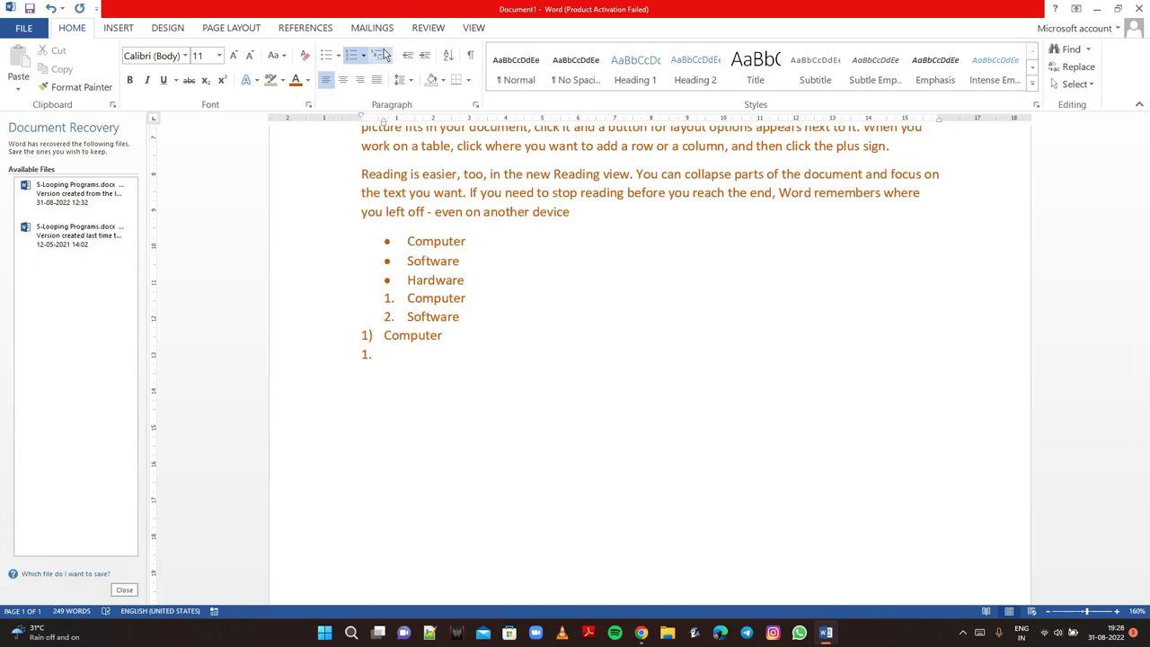
{"action": "left_click", "coordinate": [384, 55]}
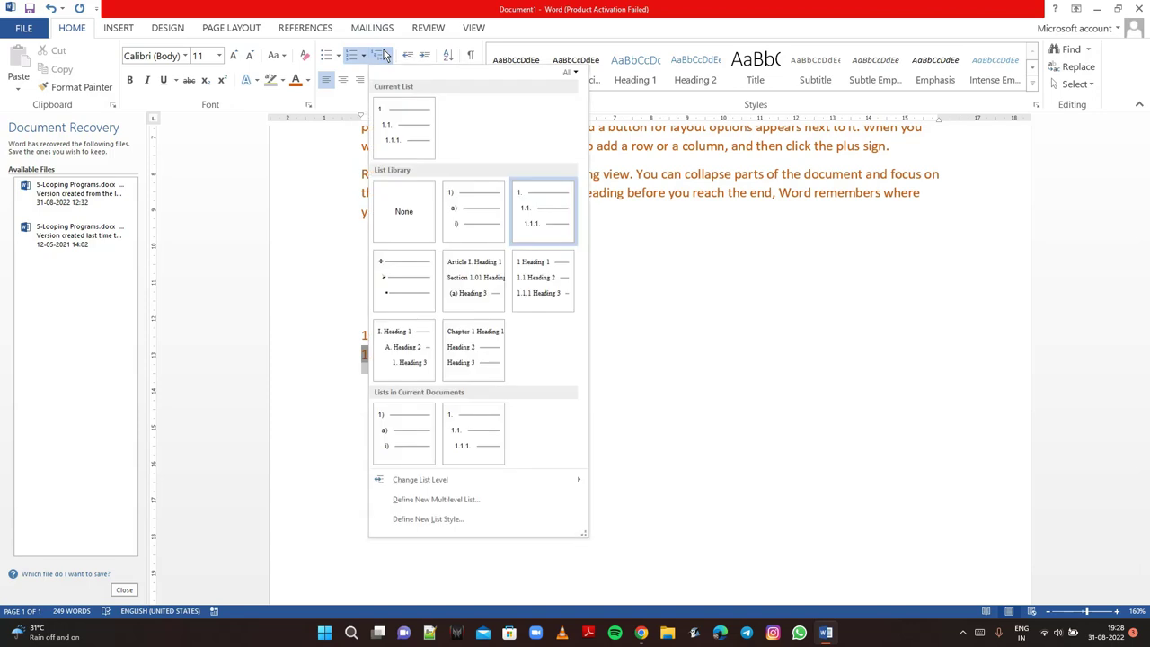
{"action": "left_click", "coordinate": [341, 197]}
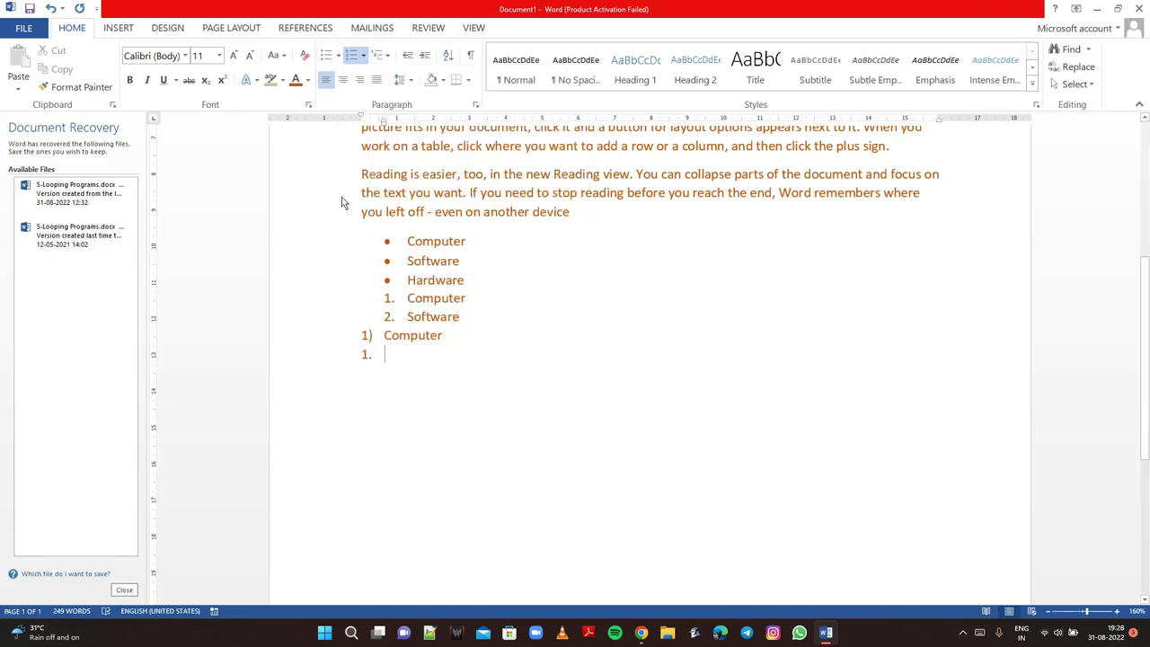
{"action": "left_click", "coordinate": [380, 56]}
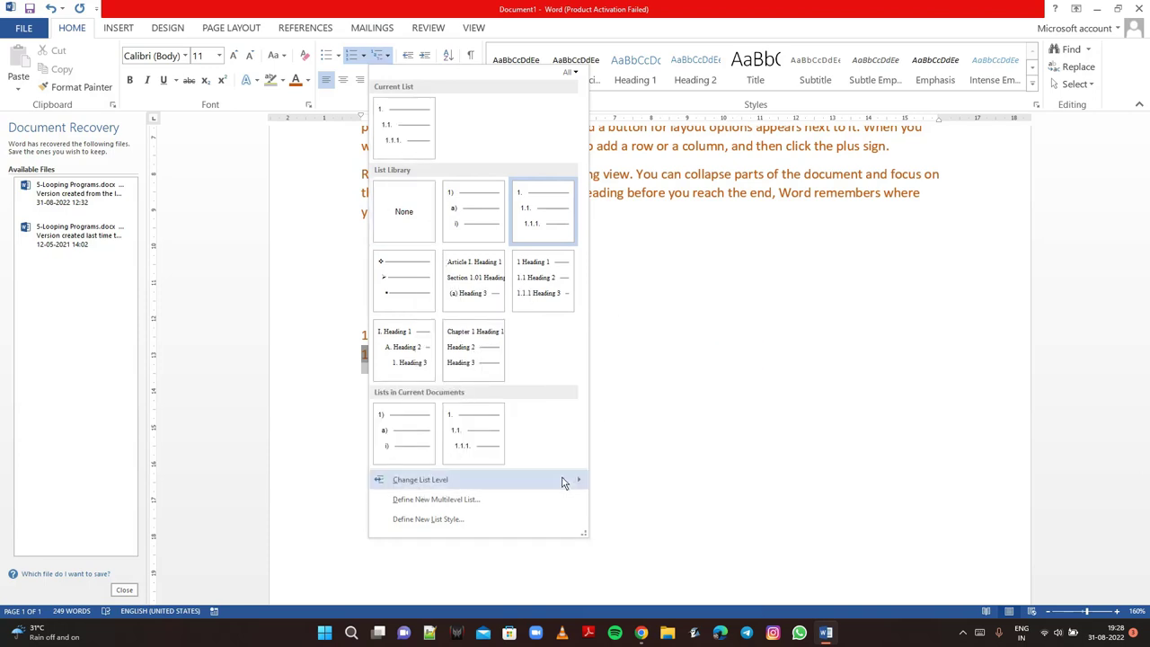
{"action": "left_click", "coordinate": [641, 387]}
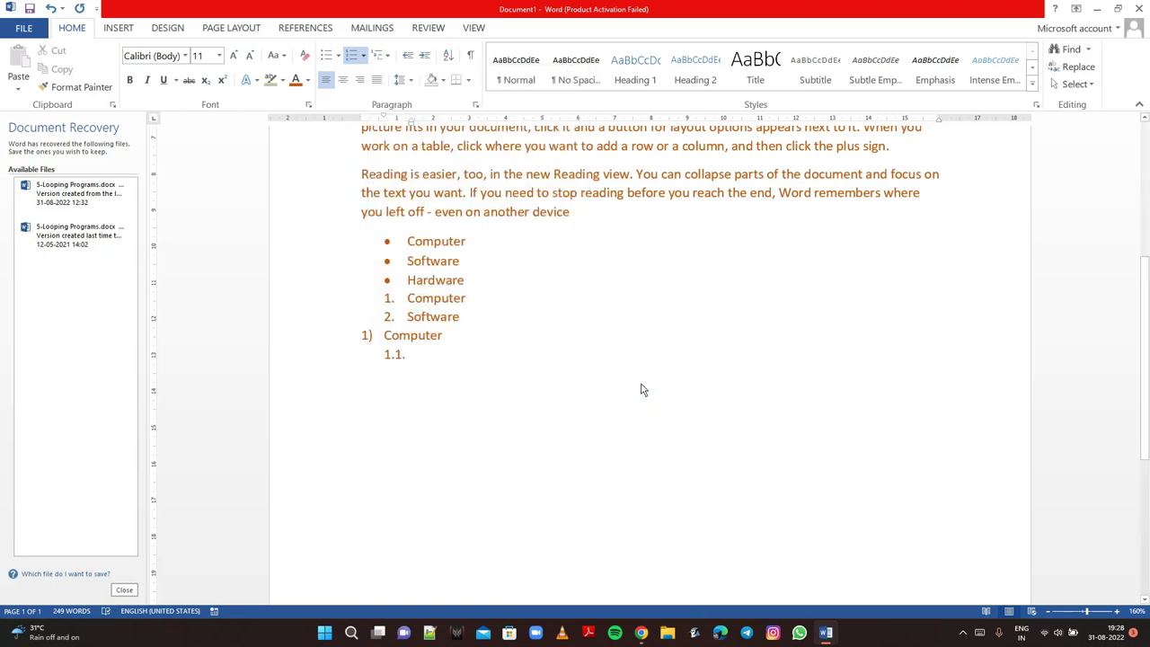
Type trial sub-items Computer and Mother at the second list level.
{"action": "type", "text": "comp"}
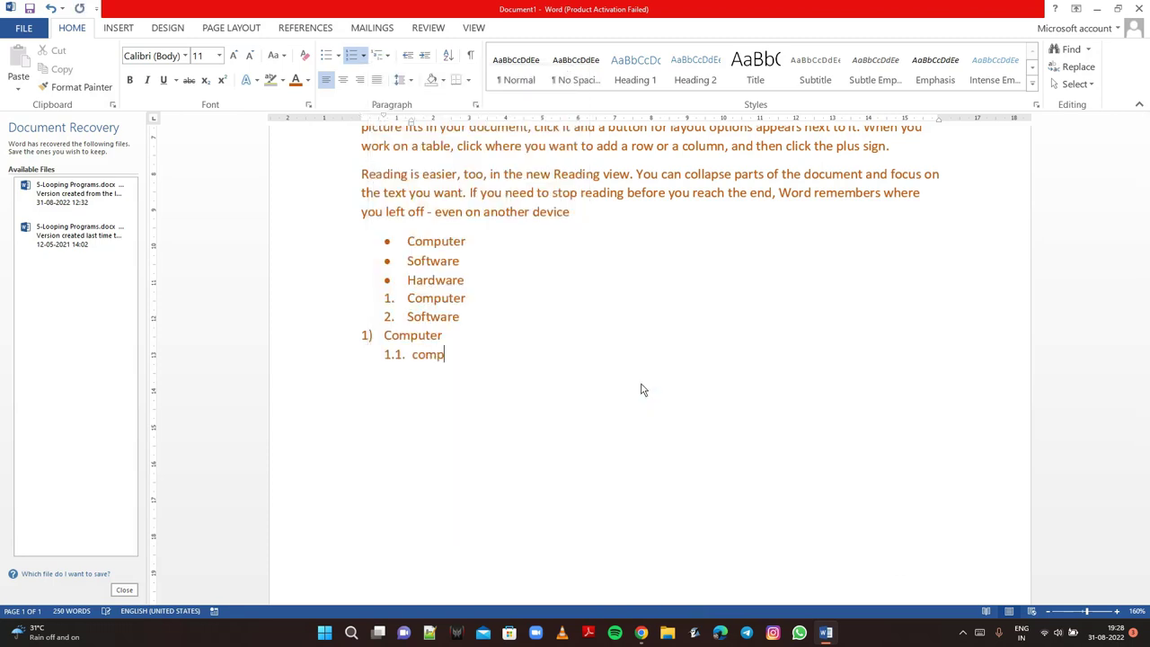
{"action": "type", "text": "uter"}
{"action": "key", "text": "Return"}
{"action": "type", "text": "mob"}
{"action": "key", "text": "BackSpace"}
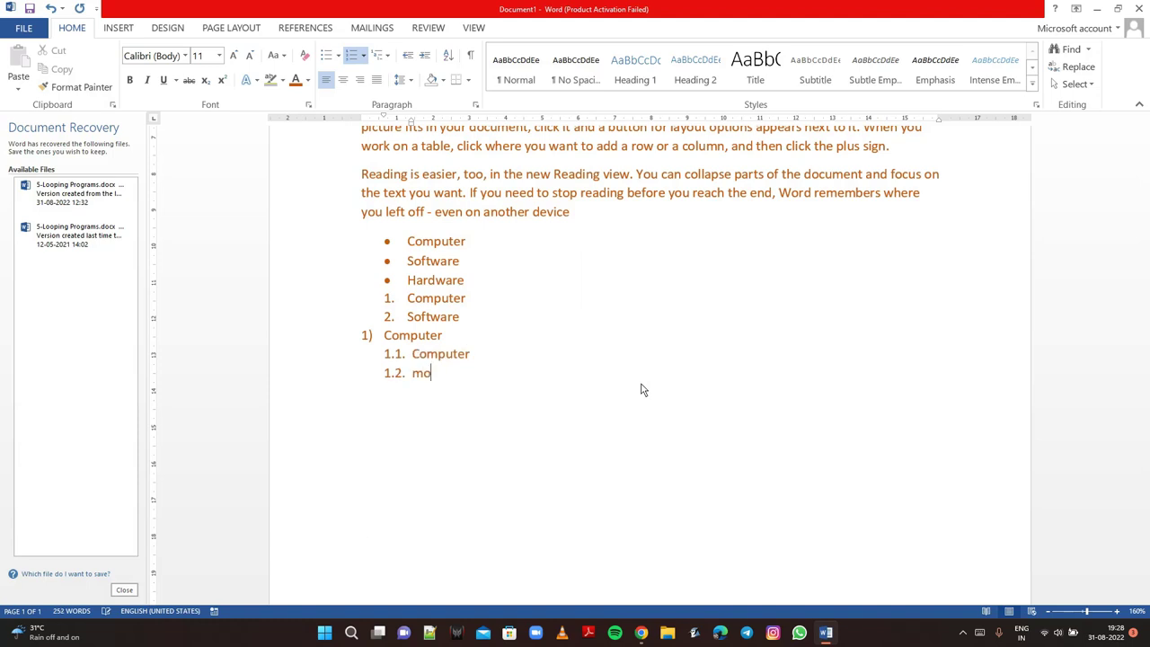
{"action": "key", "text": "BackSpace"}
{"action": "type", "text": "other"}
{"action": "key", "text": "Return"}
Backspace away both sub-items along with their numbering.
{"action": "key", "text": "BackSpace"}
{"action": "key", "text": "BackSpace"}
{"action": "key", "text": "BackSpace"}
{"action": "key", "text": "BackSpace"}
{"action": "key", "text": "BackSpace"}
{"action": "key", "text": "BackSpace"}
{"action": "key", "text": "BackSpace"}
{"action": "key", "text": "BackSpace"}
{"action": "key", "text": "BackSpace"}
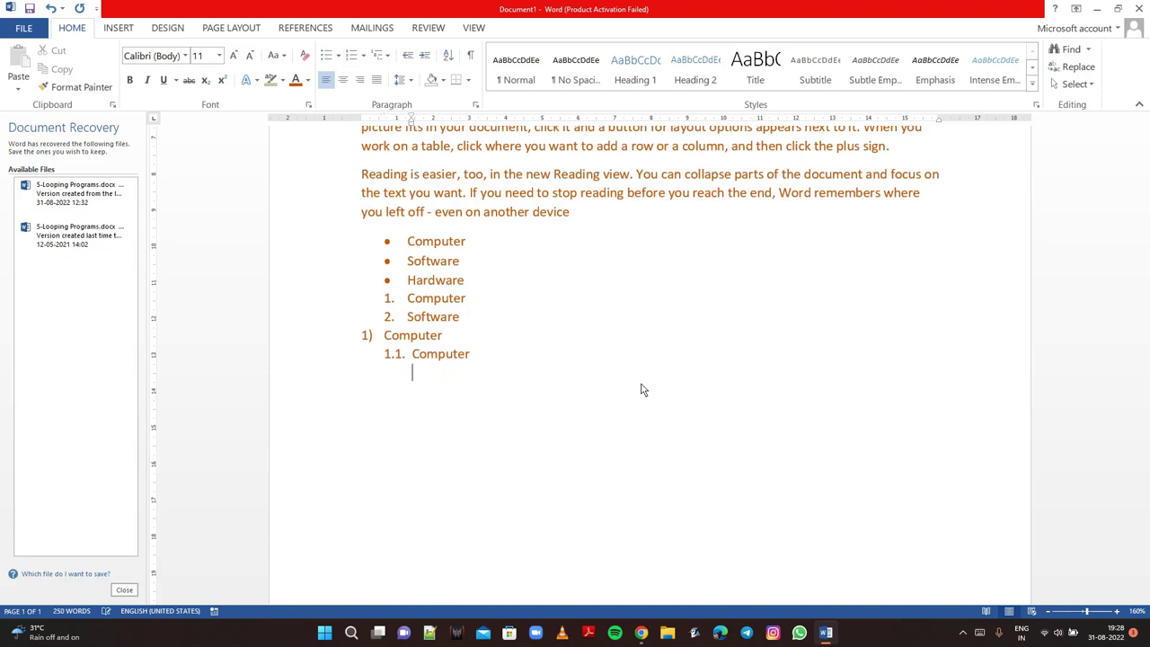
{"action": "key", "text": "BackSpace"}
{"action": "key", "text": "BackSpace"}
{"action": "key", "text": "BackSpace"}
{"action": "key", "text": "BackSpace"}
{"action": "key", "text": "BackSpace"}
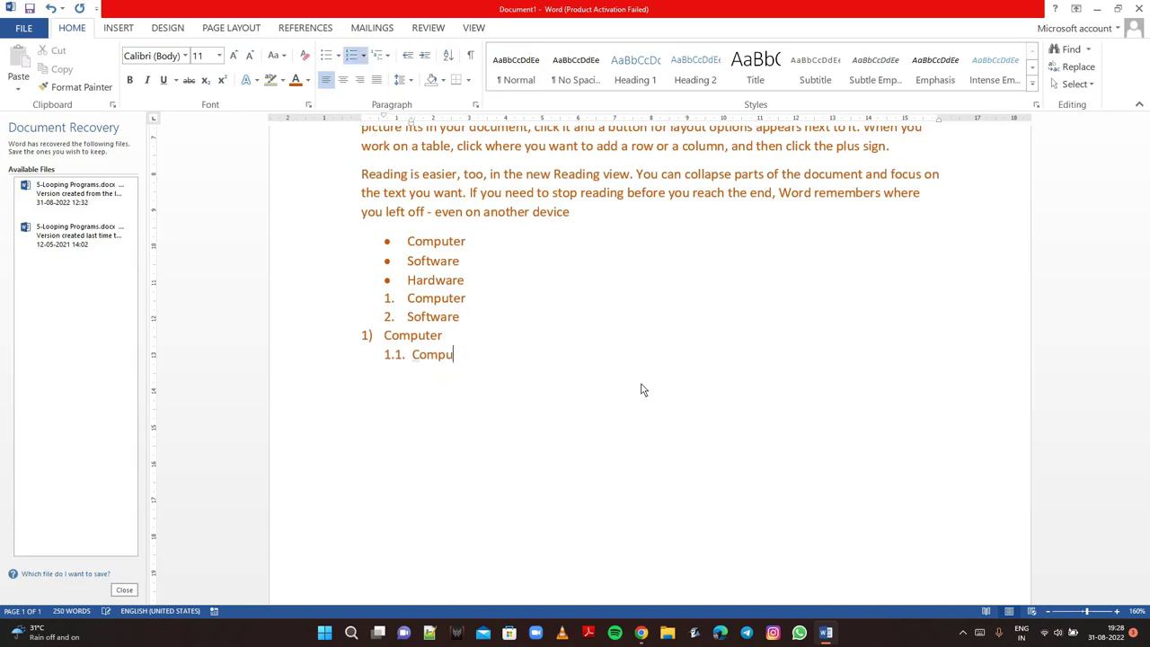
{"action": "key", "text": "BackSpace"}
{"action": "key", "text": "BackSpace"}
{"action": "key", "text": "BackSpace"}
{"action": "key", "text": "BackSpace"}
{"action": "key", "text": "BackSpace"}
{"action": "key", "text": "BackSpace"}
{"action": "key", "text": "BackSpace"}
{"action": "key", "text": "BackSpace"}
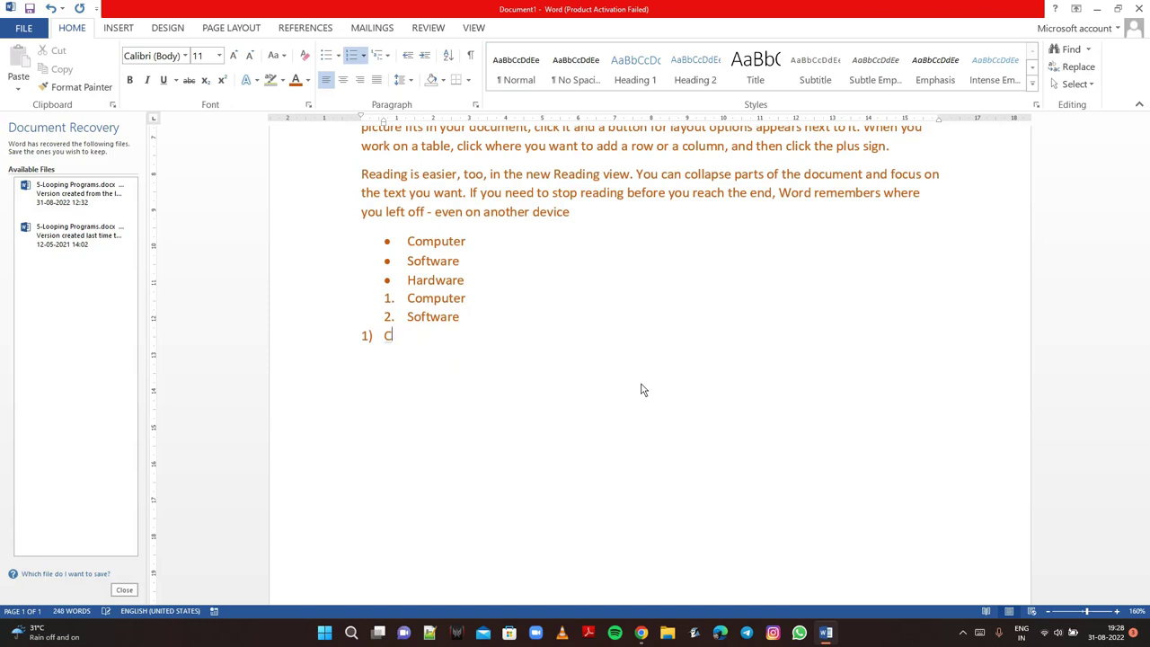
{"action": "key", "text": "BackSpace"}
{"action": "key", "text": "BackSpace"}
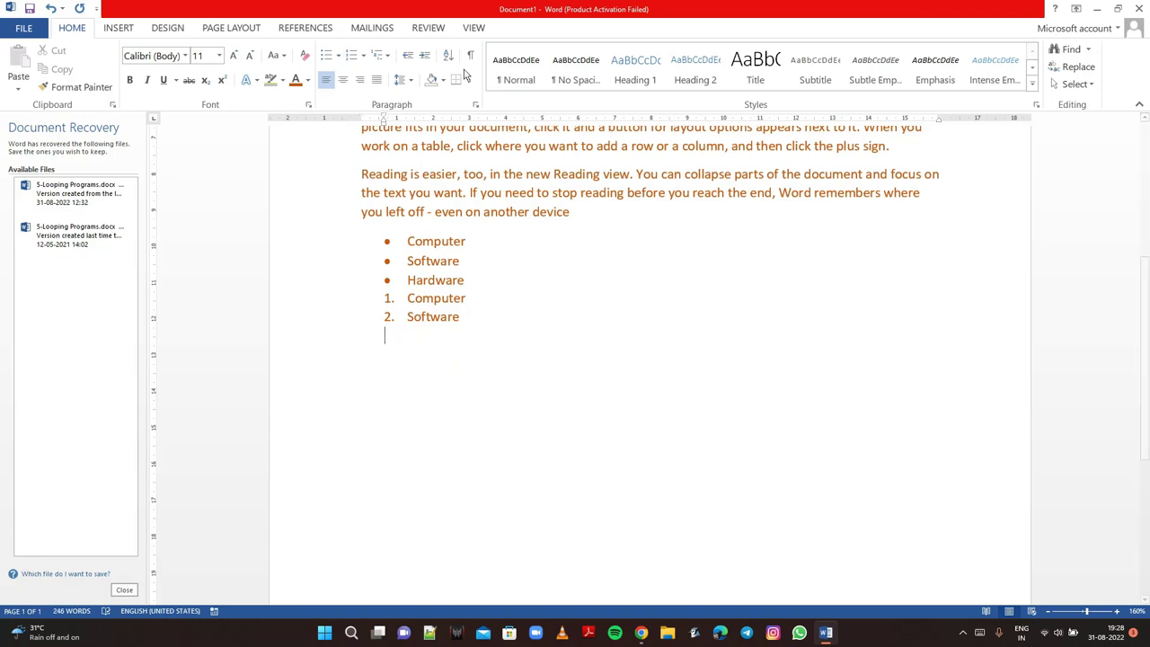
Apply arrow-bullet and Article/Section list styles, typing trial headings Hg and Kk.
{"action": "left_click", "coordinate": [381, 55]}
{"action": "left_click", "coordinate": [391, 293]}
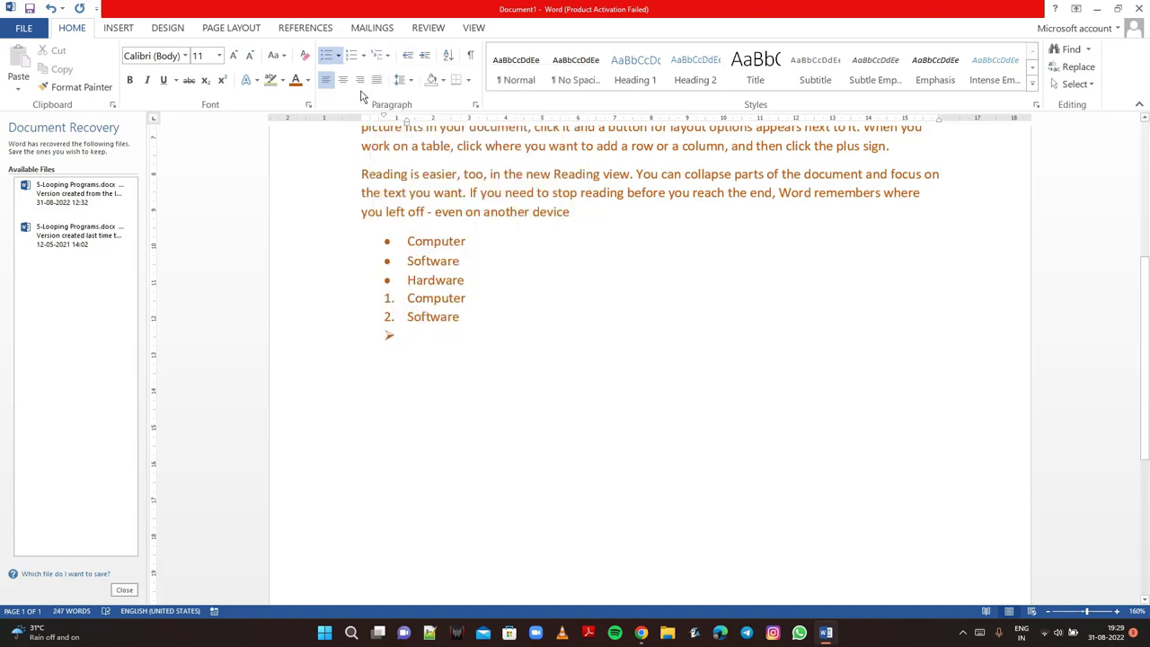
{"action": "type", "text": "hg"}
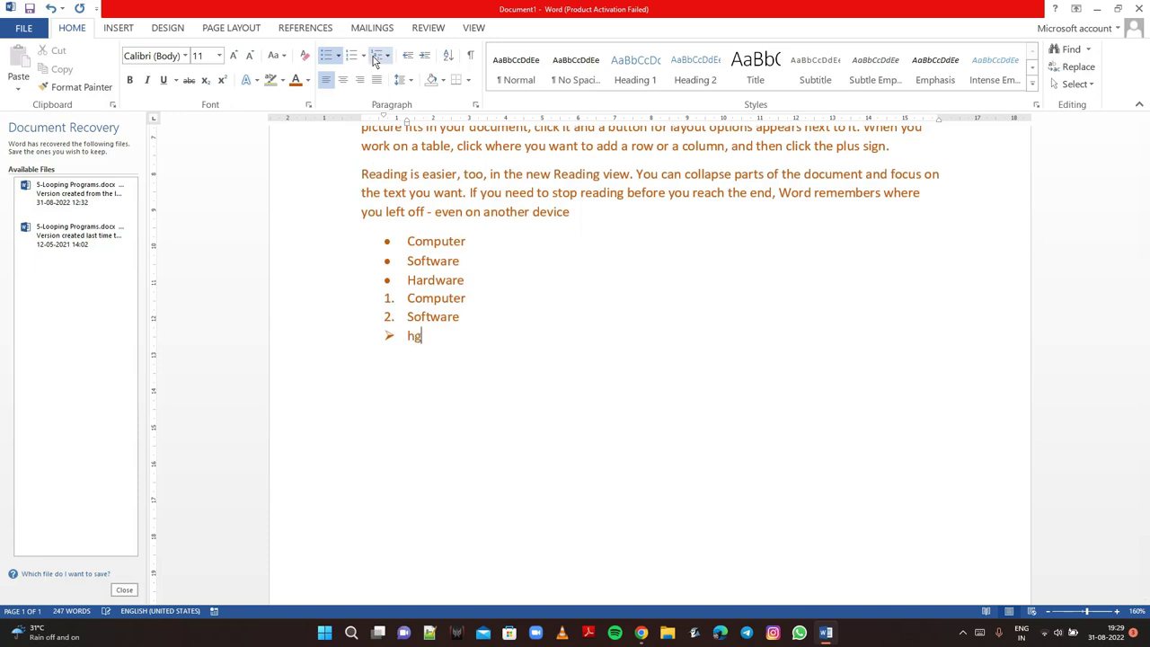
{"action": "key", "text": "Return"}
{"action": "left_click", "coordinate": [378, 57]}
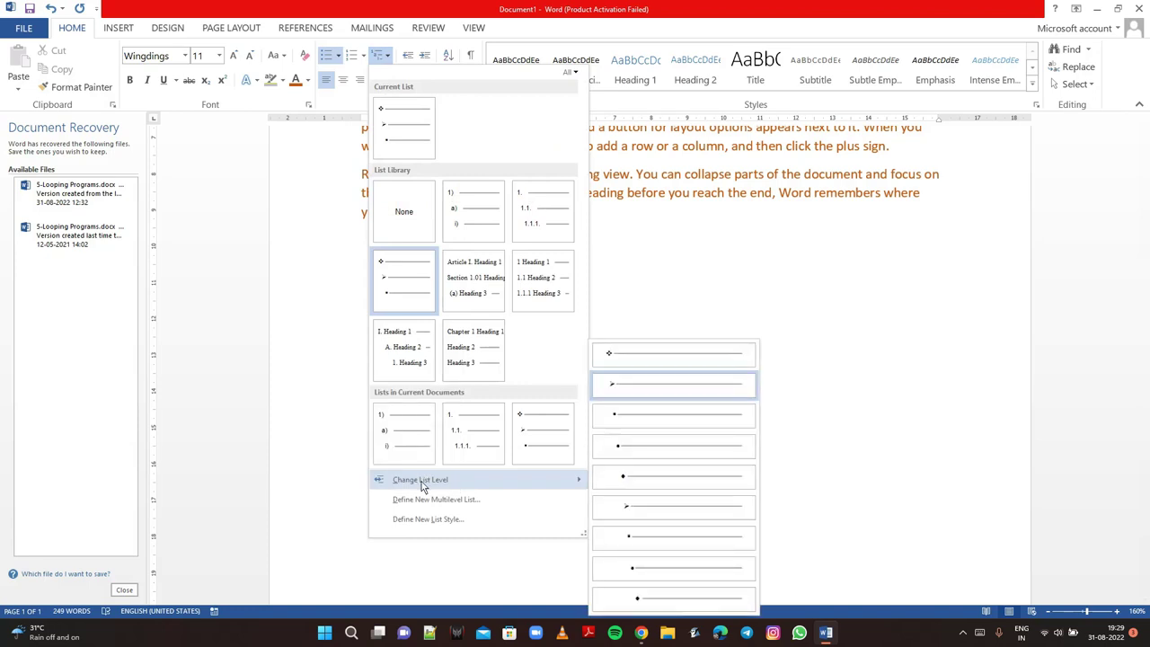
{"action": "mouse_move", "coordinate": [474, 280]}
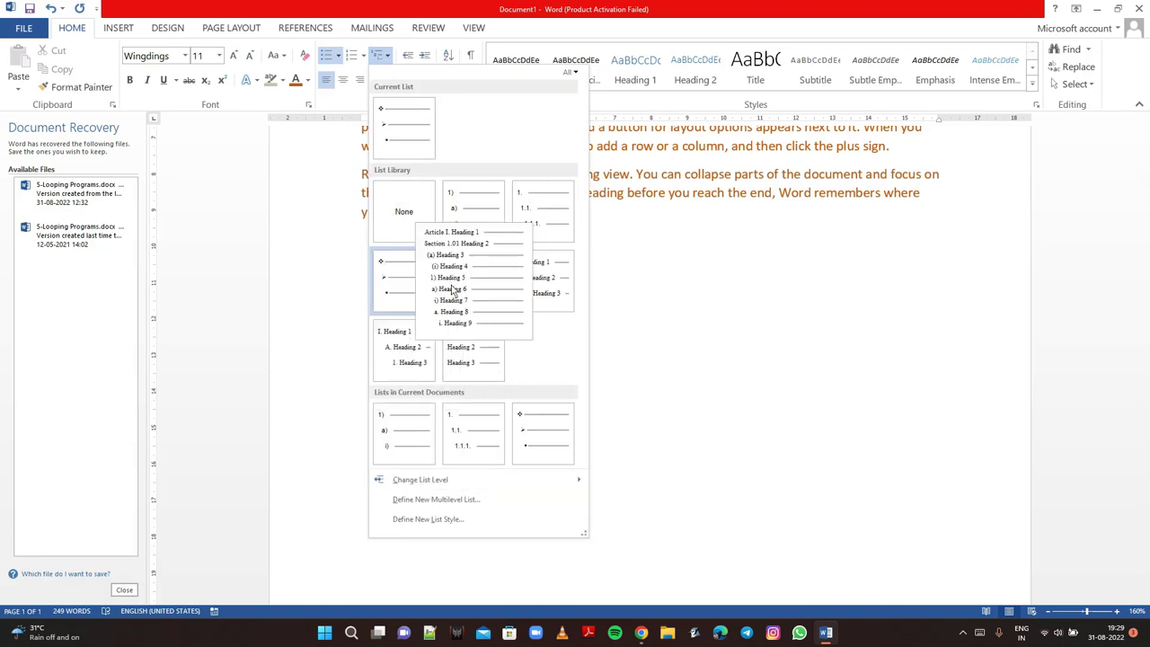
{"action": "left_click", "coordinate": [452, 290]}
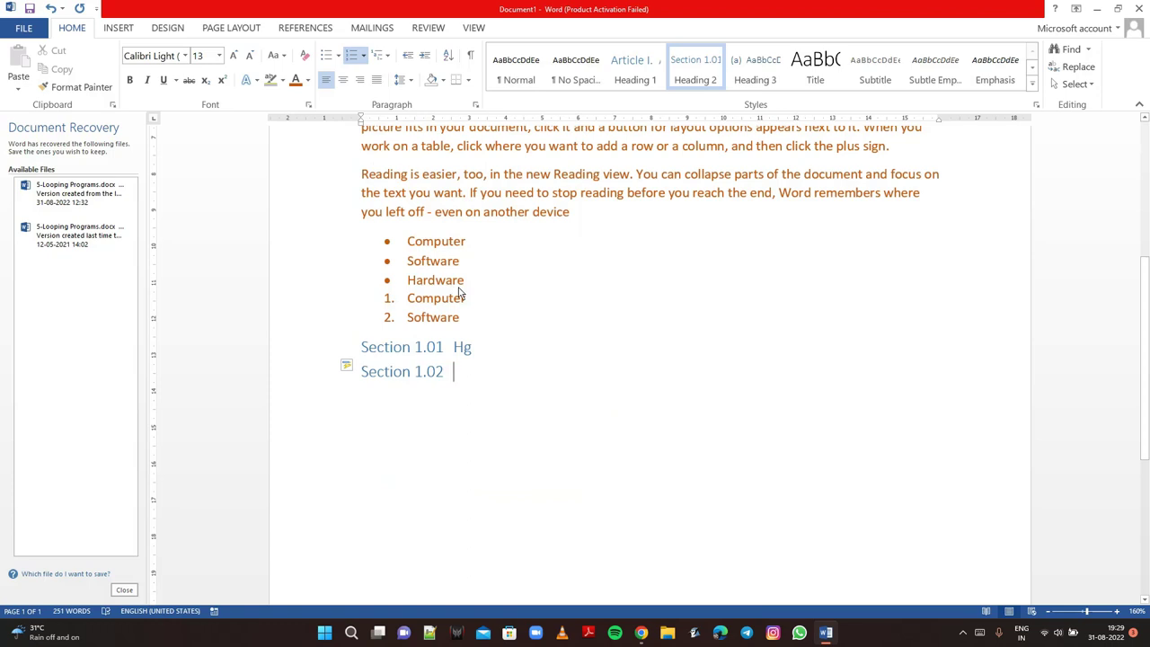
{"action": "type", "text": "Kk"}
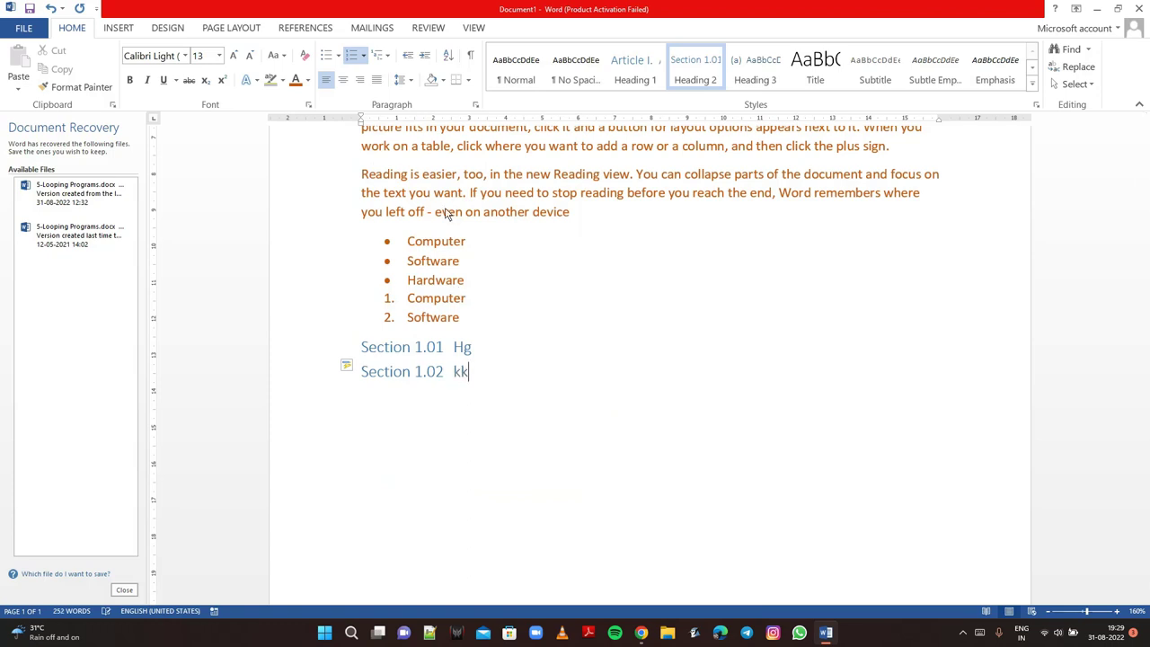
{"action": "key", "text": "Return"}
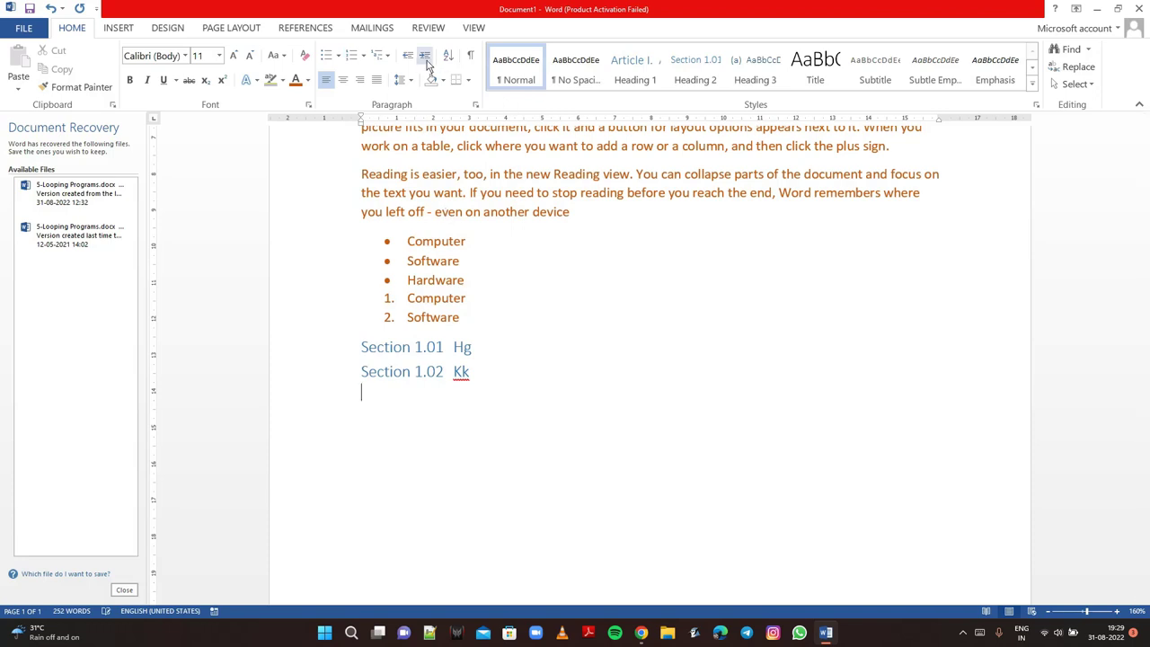
Apply Article/Section numbering to the next line, then delete all the trial heading lines.
{"action": "left_click", "coordinate": [385, 57]}
{"action": "mouse_move", "coordinate": [474, 280]}
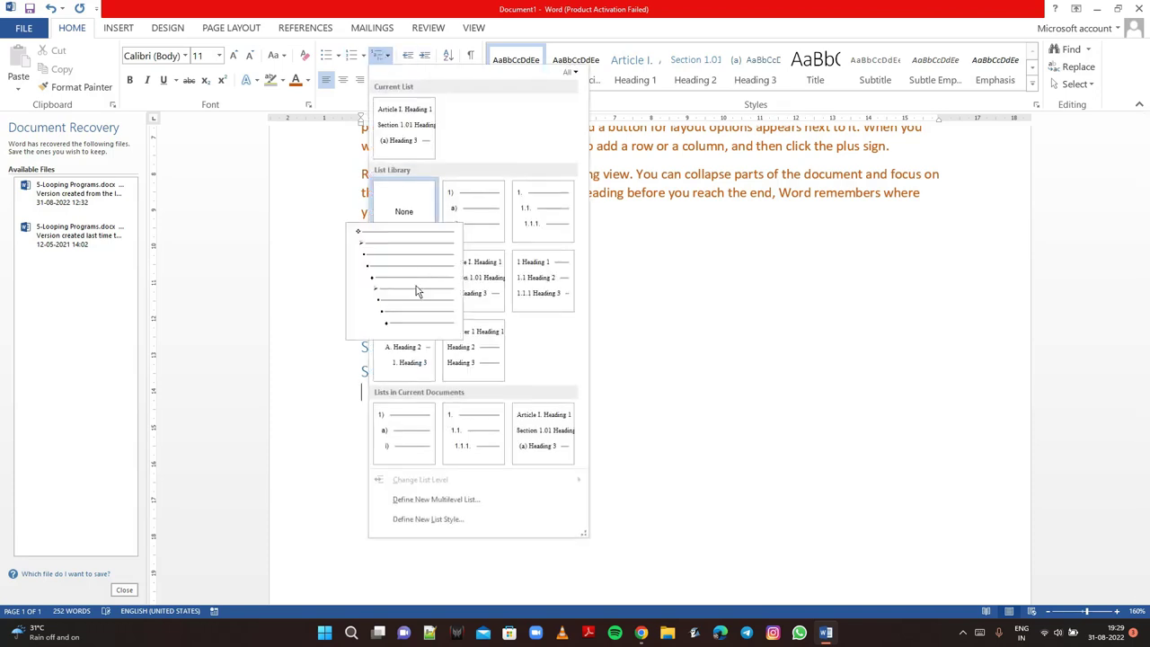
{"action": "left_click", "coordinate": [489, 269]}
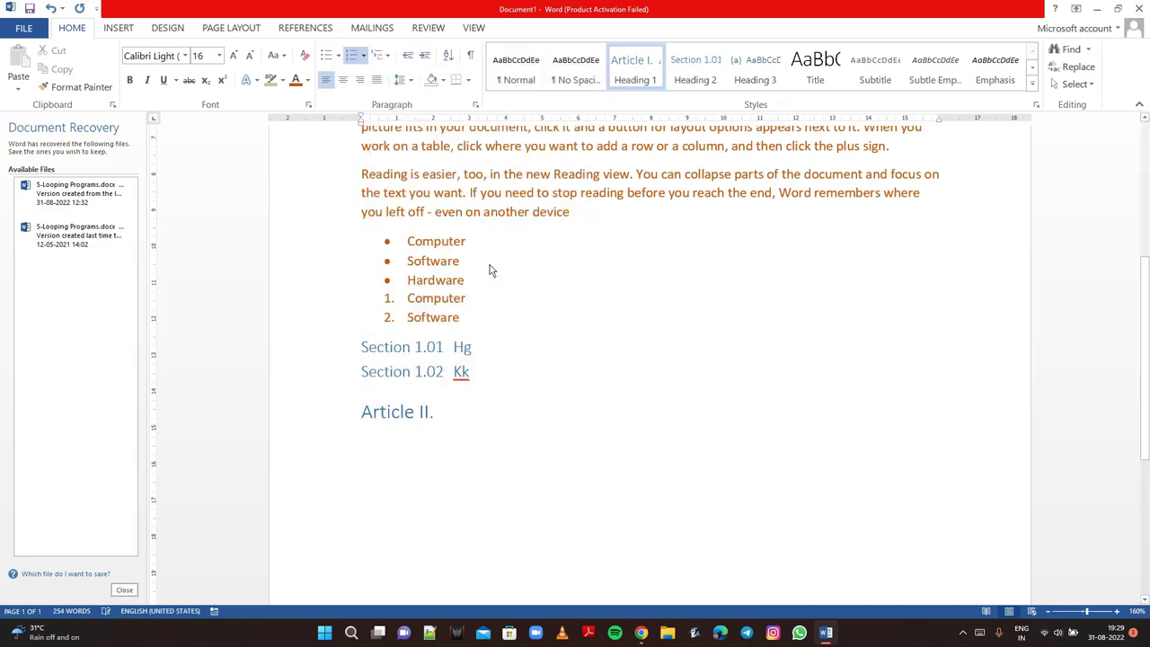
{"action": "left_click", "coordinate": [363, 56]}
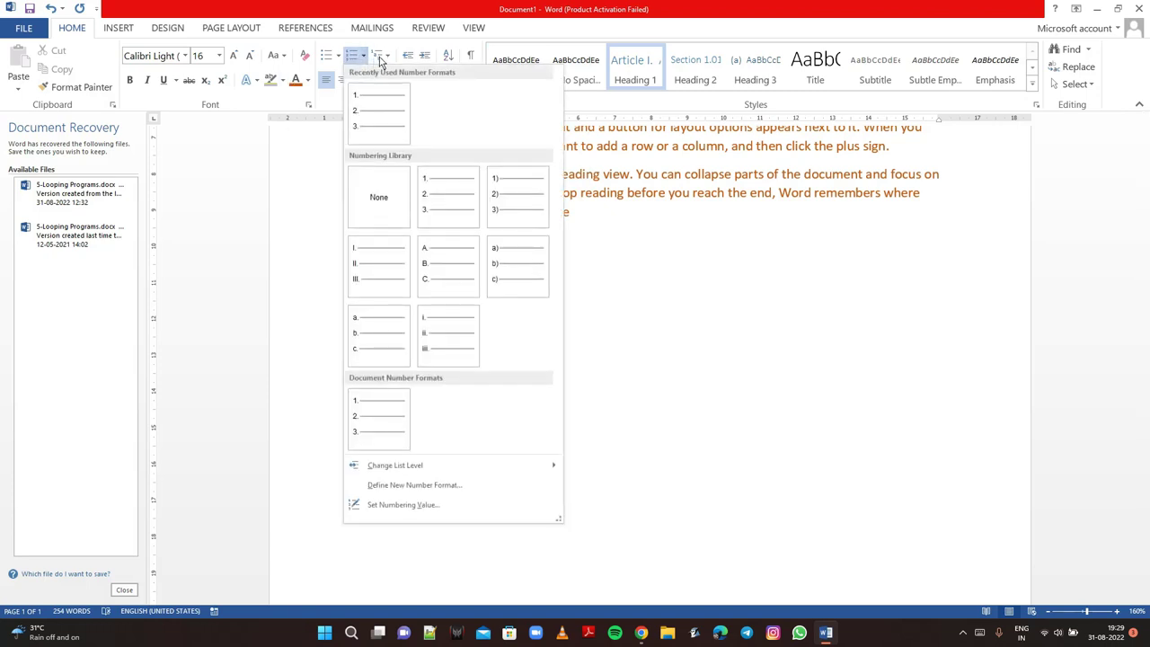
{"action": "left_click", "coordinate": [378, 56]}
{"action": "mouse_move", "coordinate": [473, 278]}
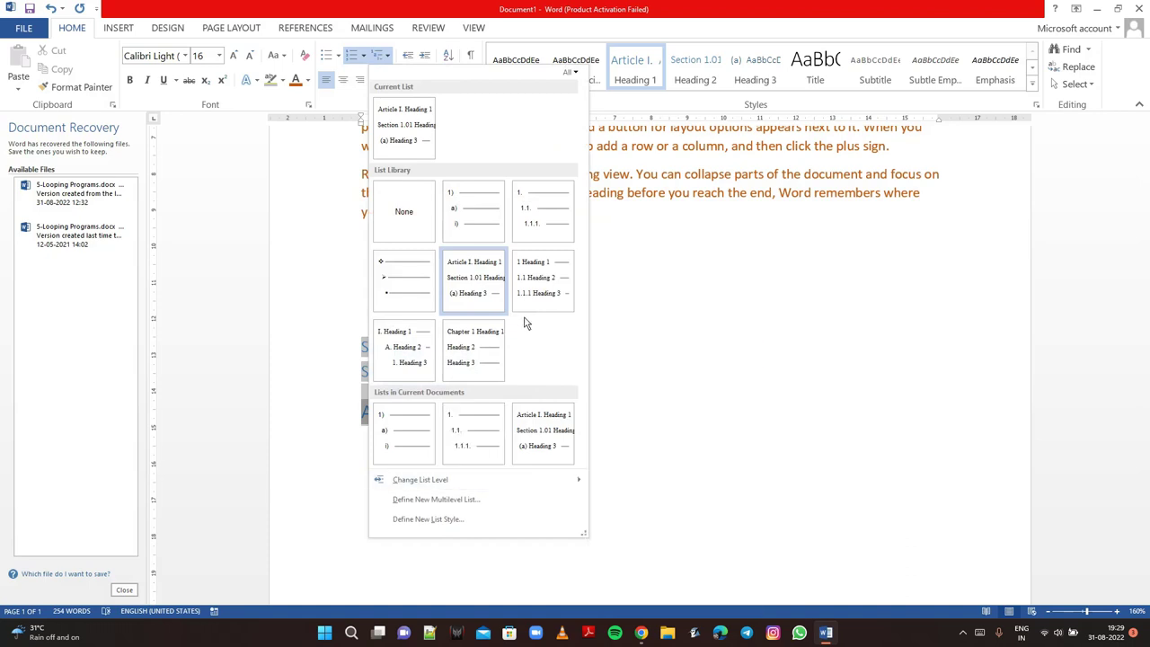
{"action": "mouse_move", "coordinate": [542, 279]}
{"action": "left_click", "coordinate": [626, 315]}
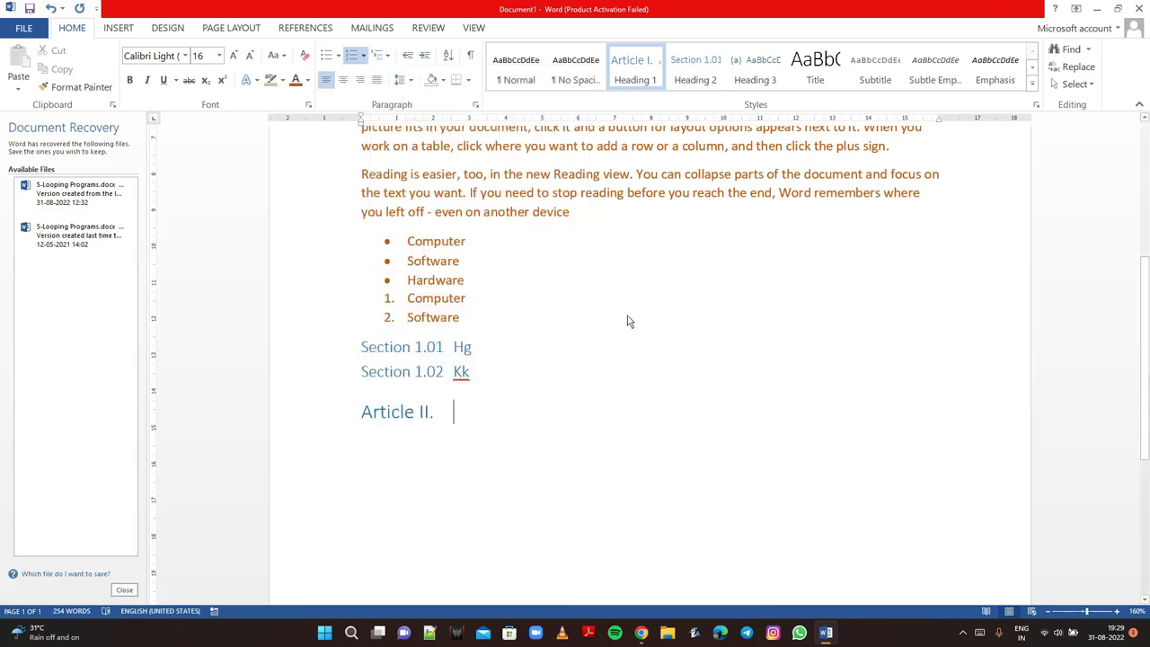
{"action": "left_click_drag", "start_coordinate": [388, 409], "coordinate": [343, 353]}
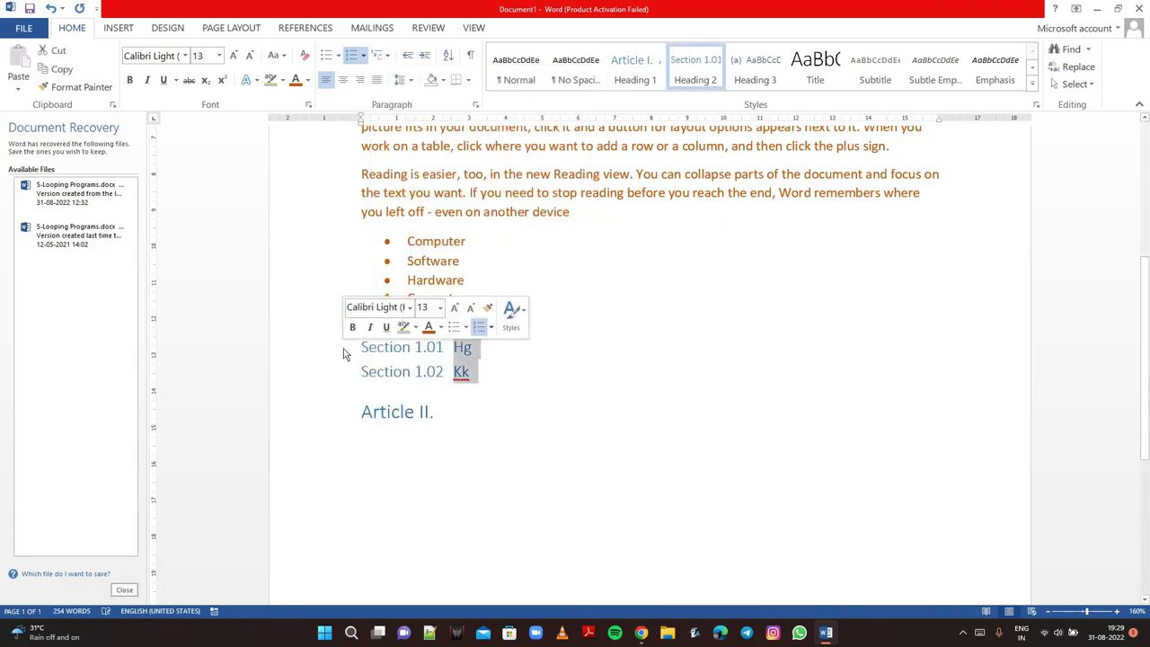
{"action": "key", "text": "BackSpace"}
{"action": "key", "text": "BackSpace"}
{"action": "key", "text": "BackSpace"}
{"action": "key", "text": "BackSpace"}
{"action": "key", "text": "BackSpace"}
Start a new multilevel list on an empty line with the item Motherbord.
{"action": "key", "text": "Return"}
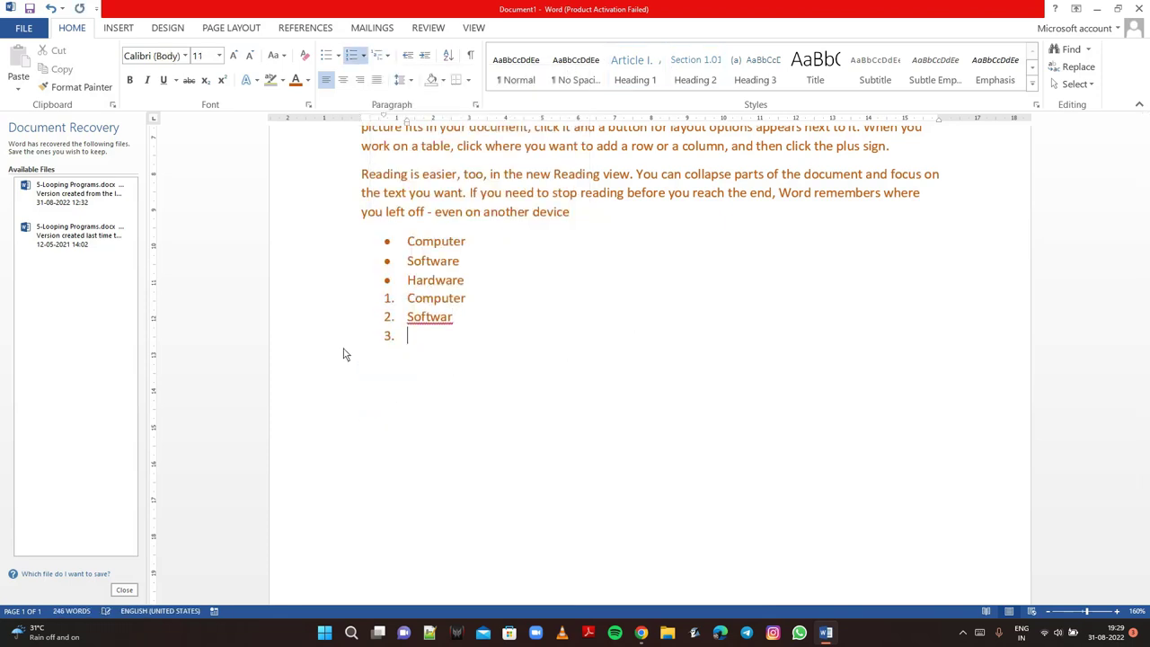
{"action": "key", "text": "BackSpace"}
{"action": "key", "text": "BackSpace"}
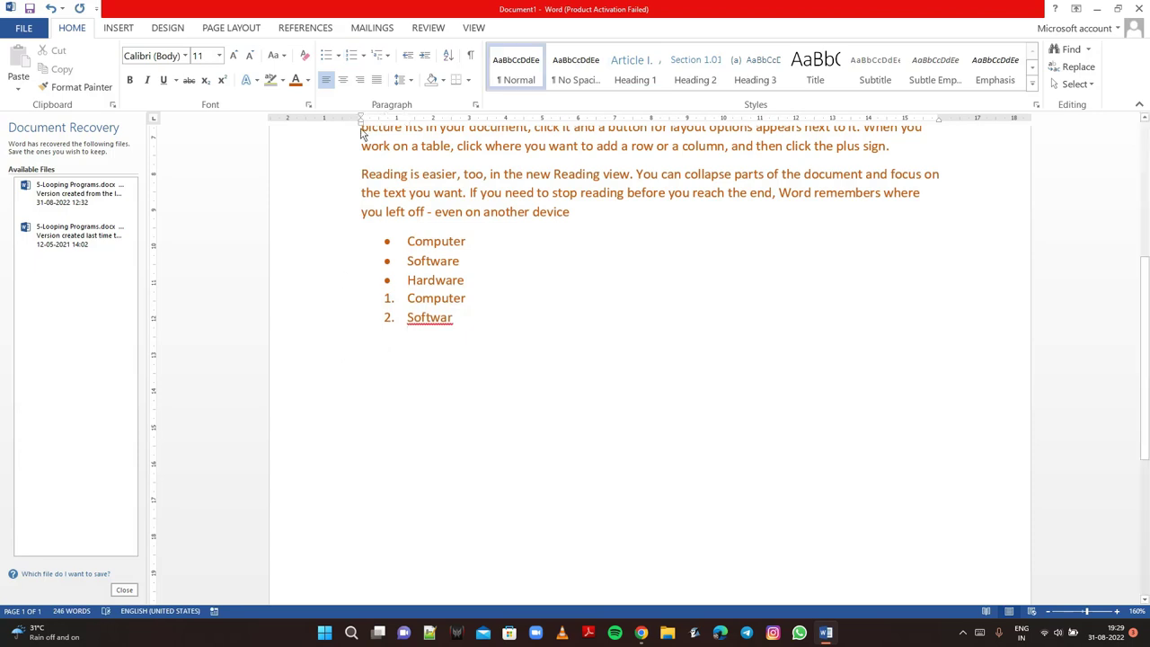
{"action": "left_click", "coordinate": [376, 63]}
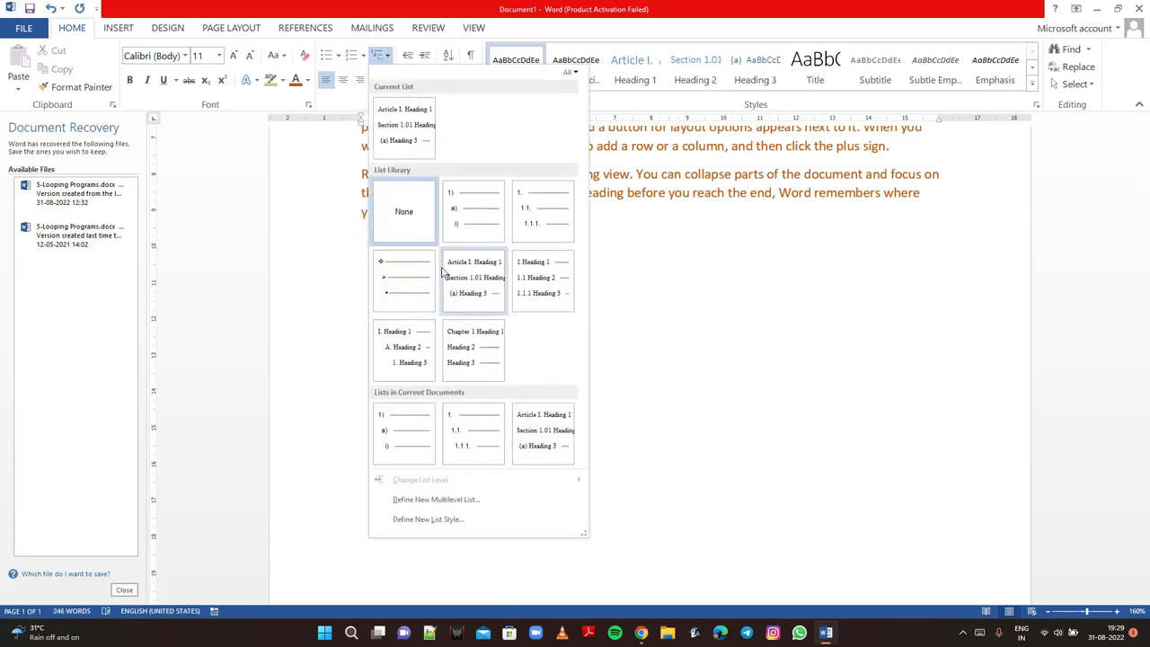
{"action": "left_click", "coordinate": [526, 279]}
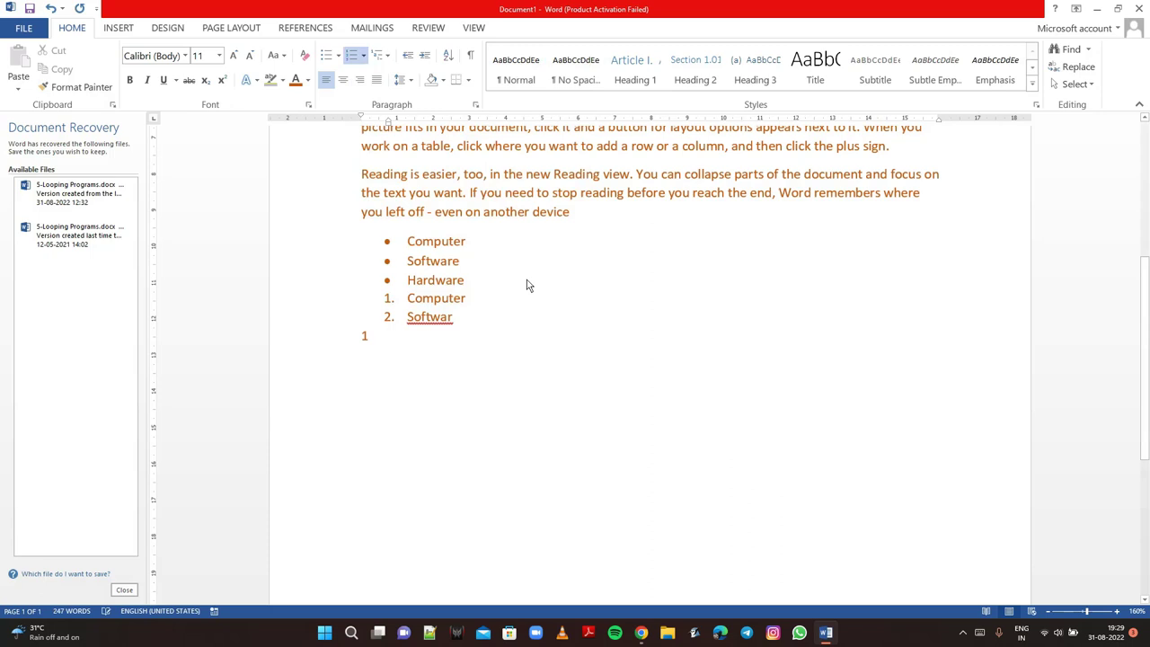
{"action": "type", "text": " mo"}
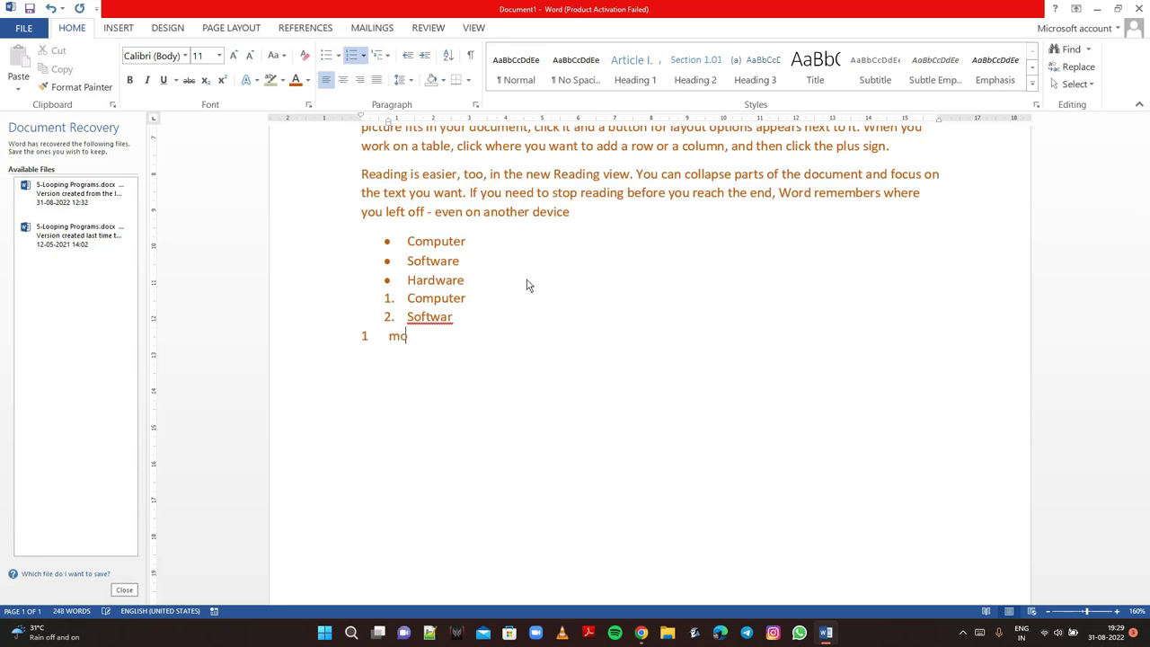
{"action": "type", "text": "therbo"}
{"action": "type", "text": "rd"}
{"action": "key", "text": "Return"}
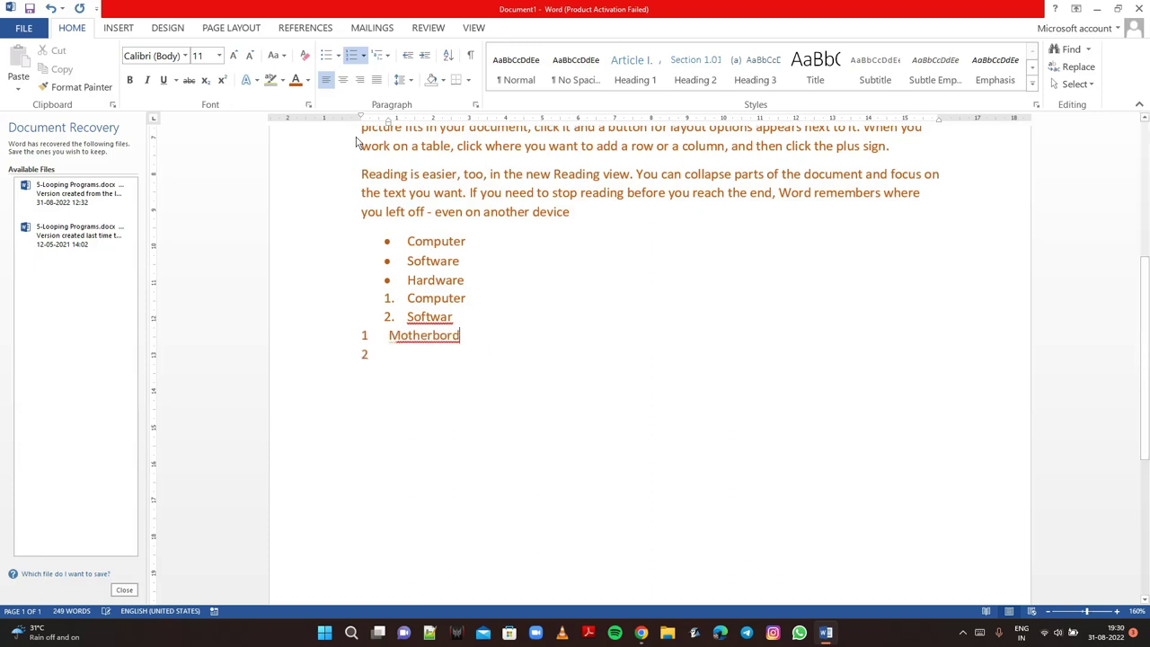
Apply multilevel numbering to the lines after Motherbord and add another numbered item.
{"action": "left_click", "coordinate": [389, 59]}
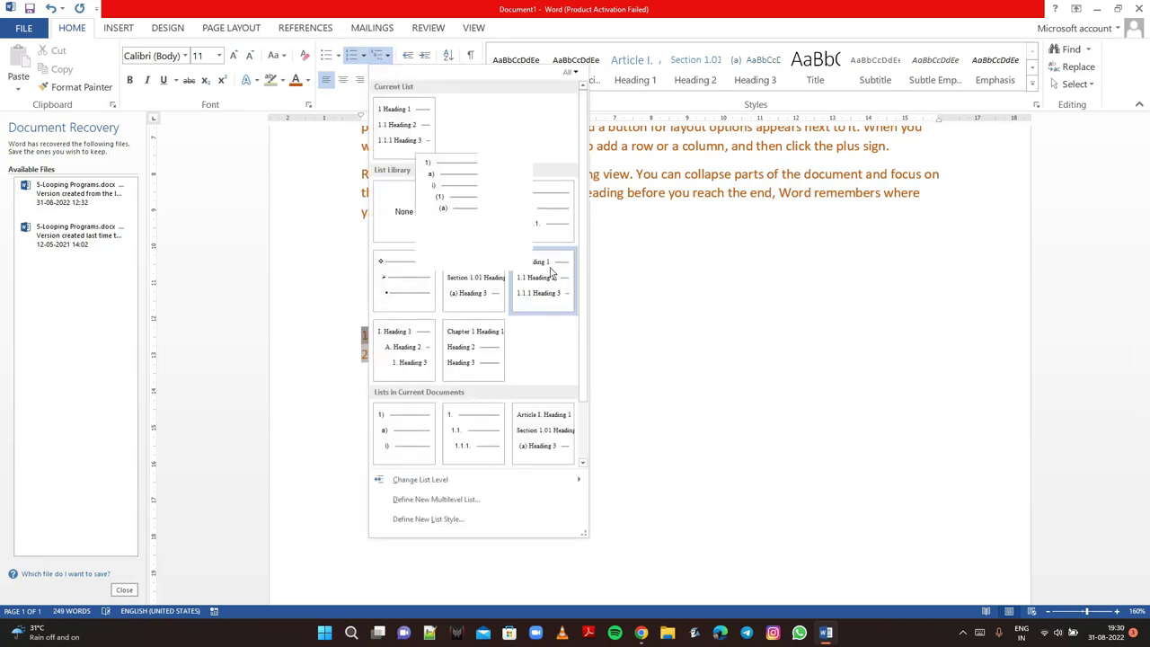
{"action": "left_click", "coordinate": [573, 302]}
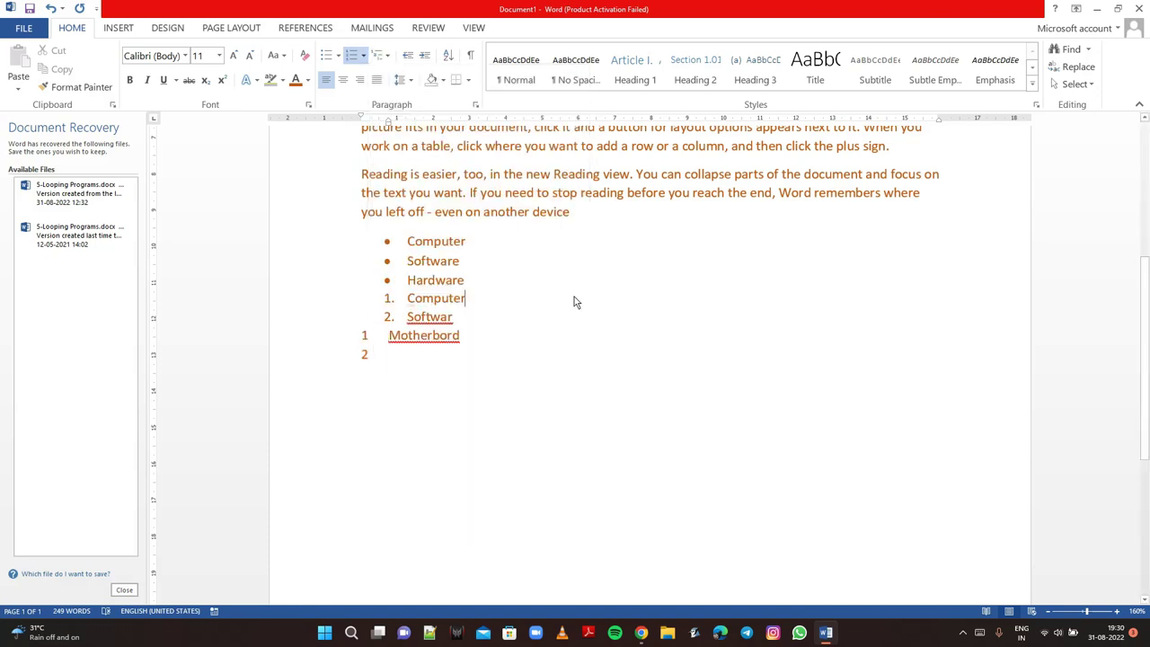
{"action": "left_click", "coordinate": [465, 337]}
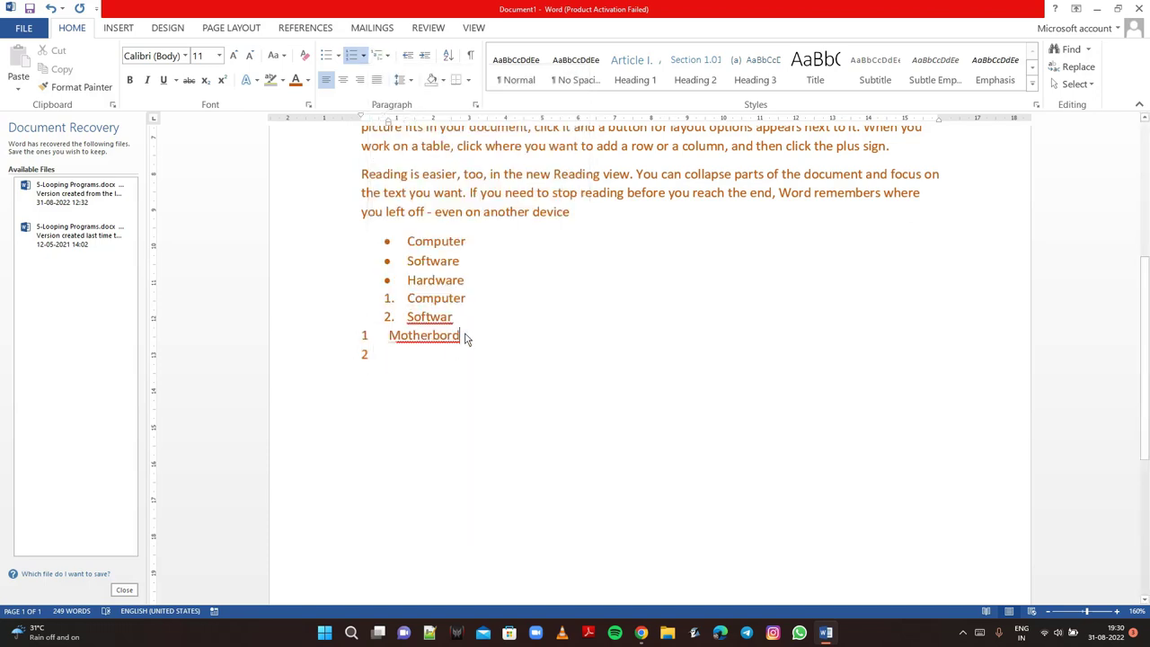
{"action": "left_click", "coordinate": [388, 59]}
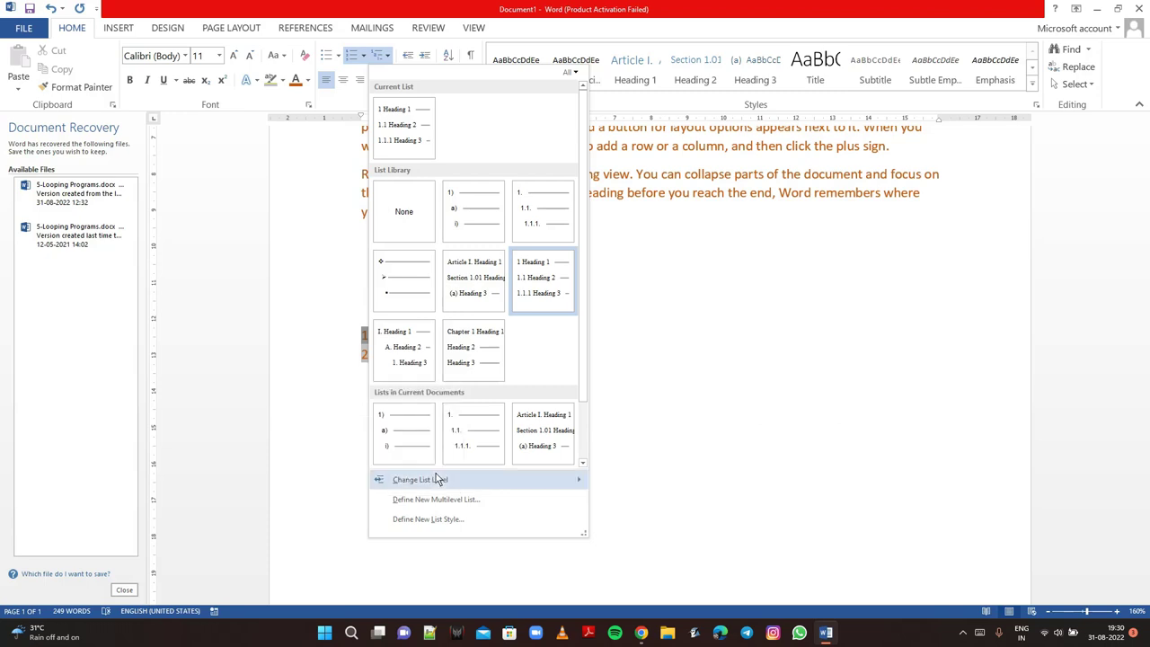
{"action": "mouse_move", "coordinate": [420, 479]}
{"action": "mouse_move", "coordinate": [543, 278]}
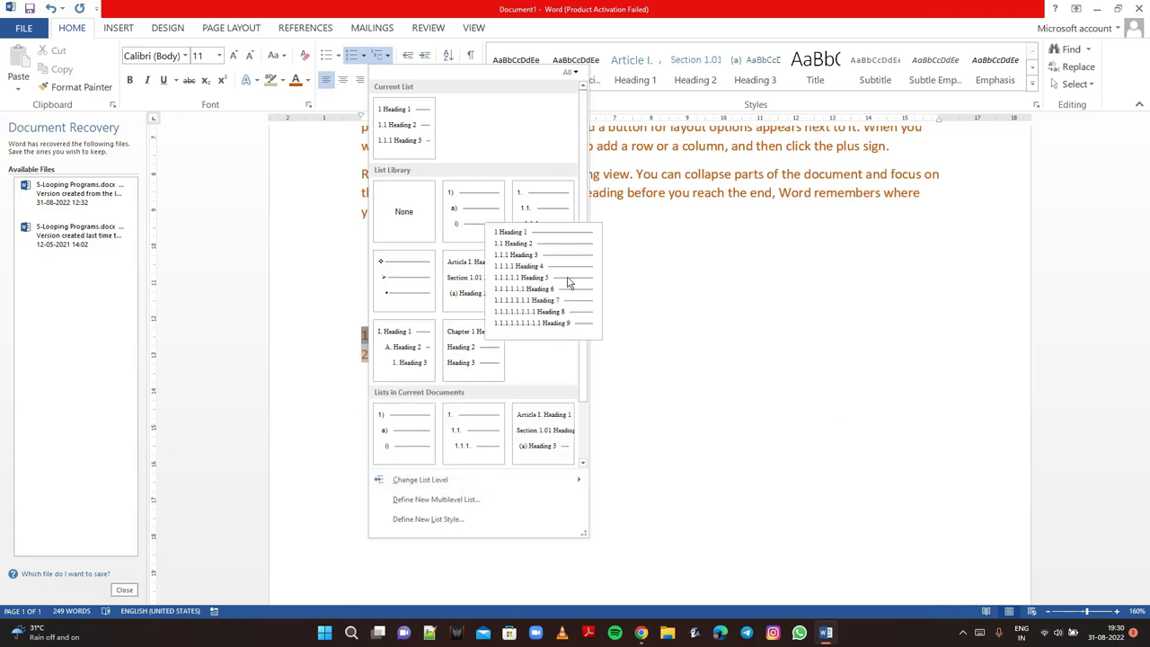
{"action": "left_click", "coordinate": [567, 283]}
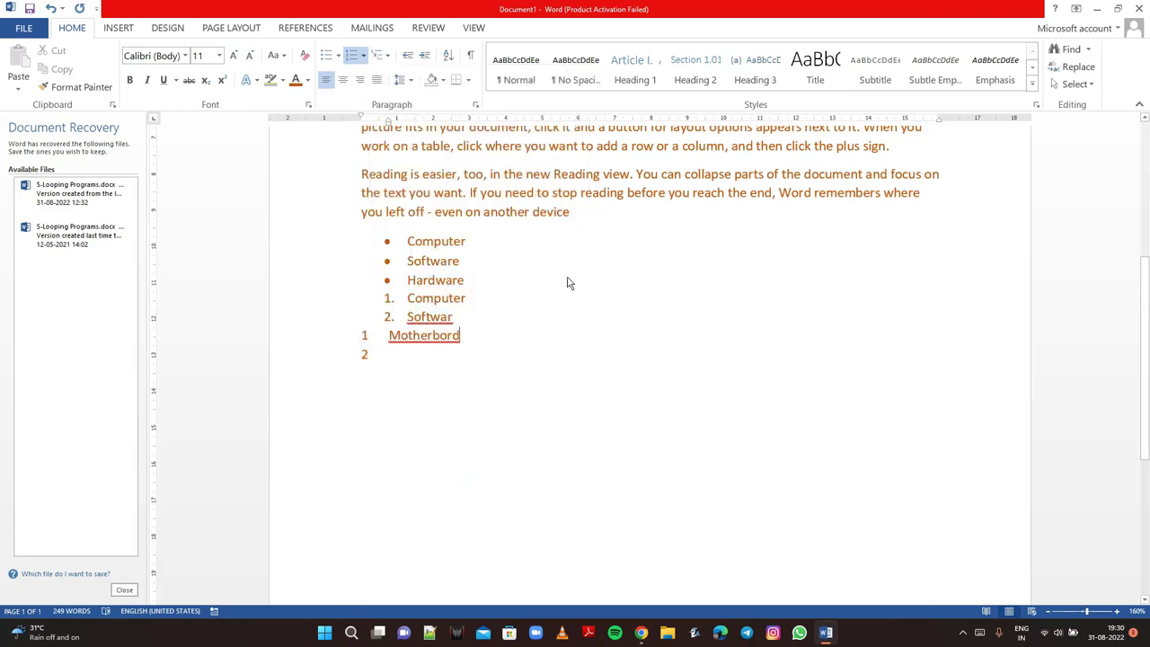
{"action": "key", "text": "Return"}
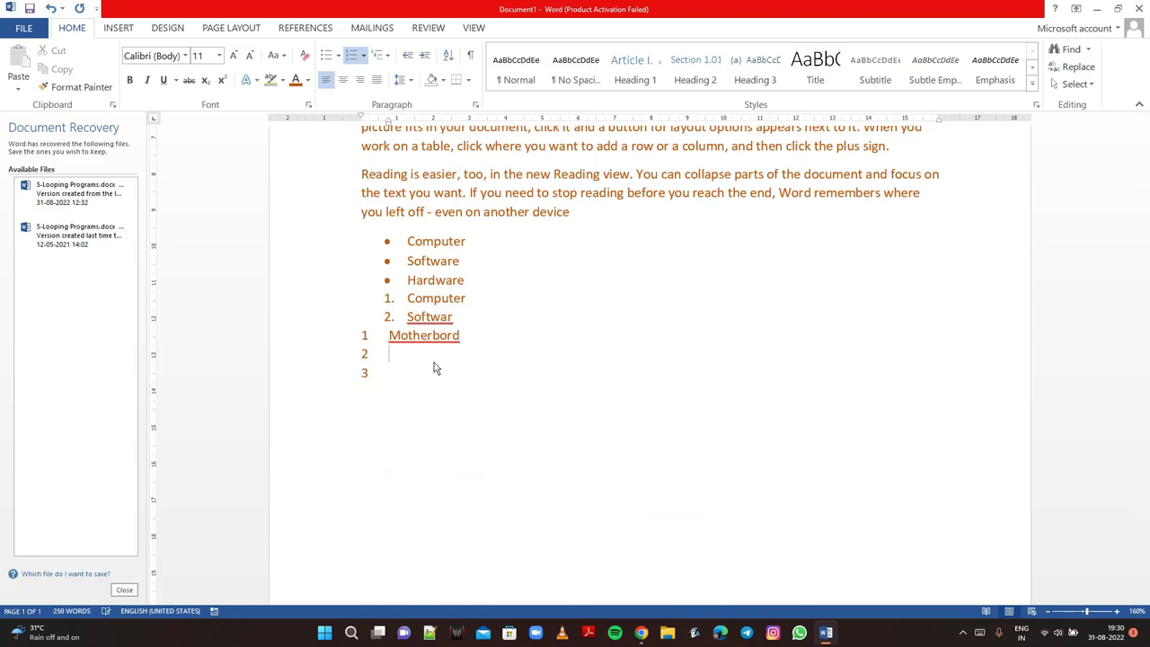
Select and delete the Software bullet line.
{"action": "mouse_move", "coordinate": [438, 386]}
{"action": "left_mouse_down"}
{"action": "mouse_move", "coordinate": [366, 344]}
{"action": "mouse_move", "coordinate": [339, 260]}
{"action": "left_mouse_up"}
{"action": "left_click", "coordinate": [340, 259]}
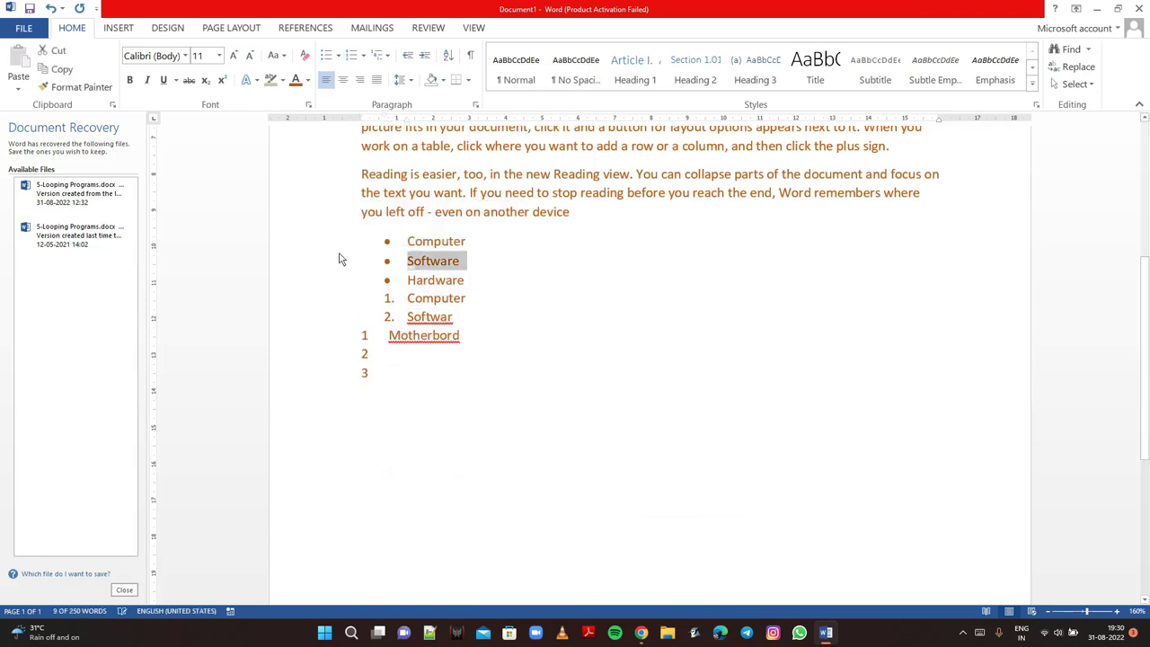
{"action": "key", "text": "Delete"}
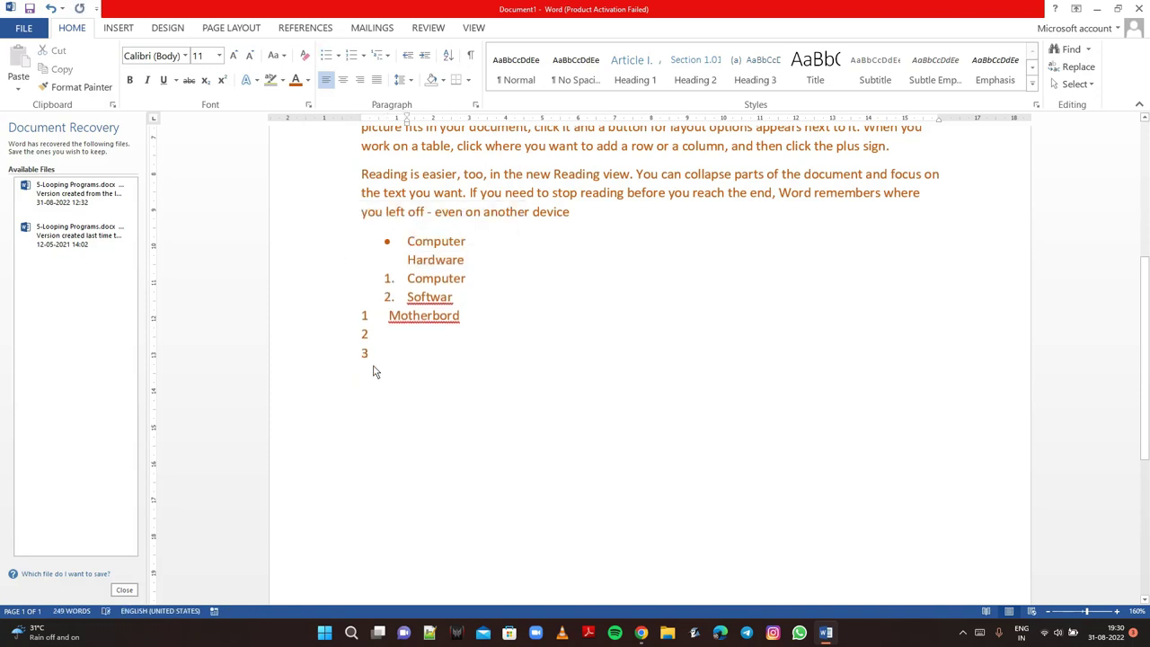
Select all the bulleted, numbered and multilevel list lines and delete them.
{"action": "left_click_drag", "start_coordinate": [372, 372], "coordinate": [305, 238]}
{"action": "key", "text": "Delete"}
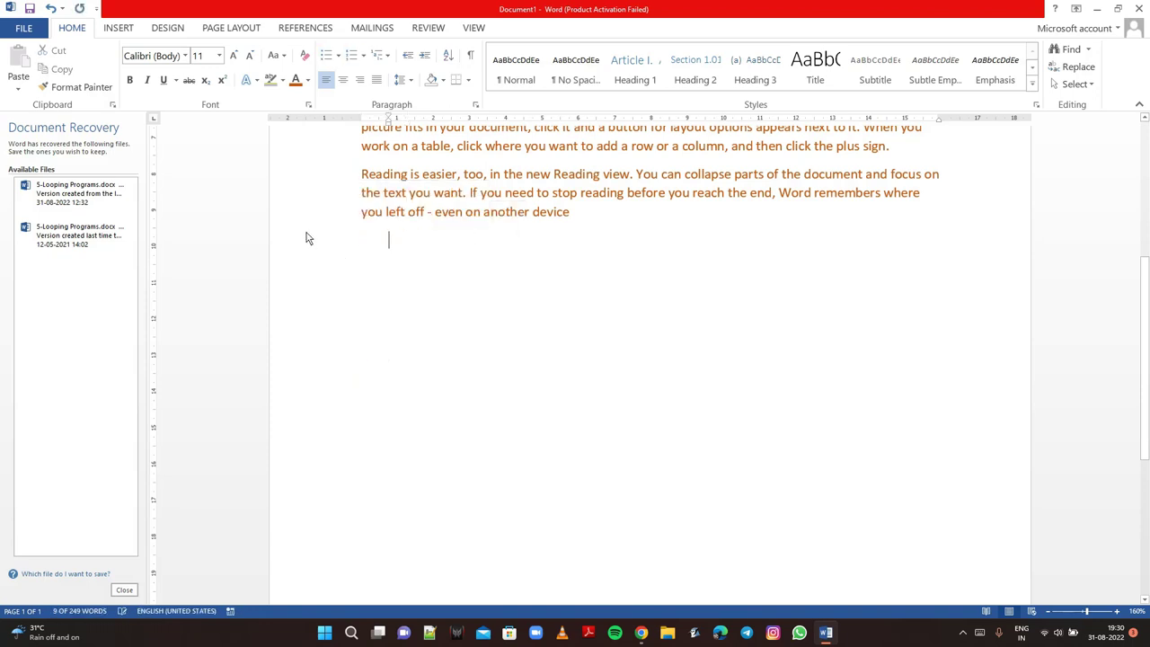
{"action": "left_click", "coordinate": [381, 59]}
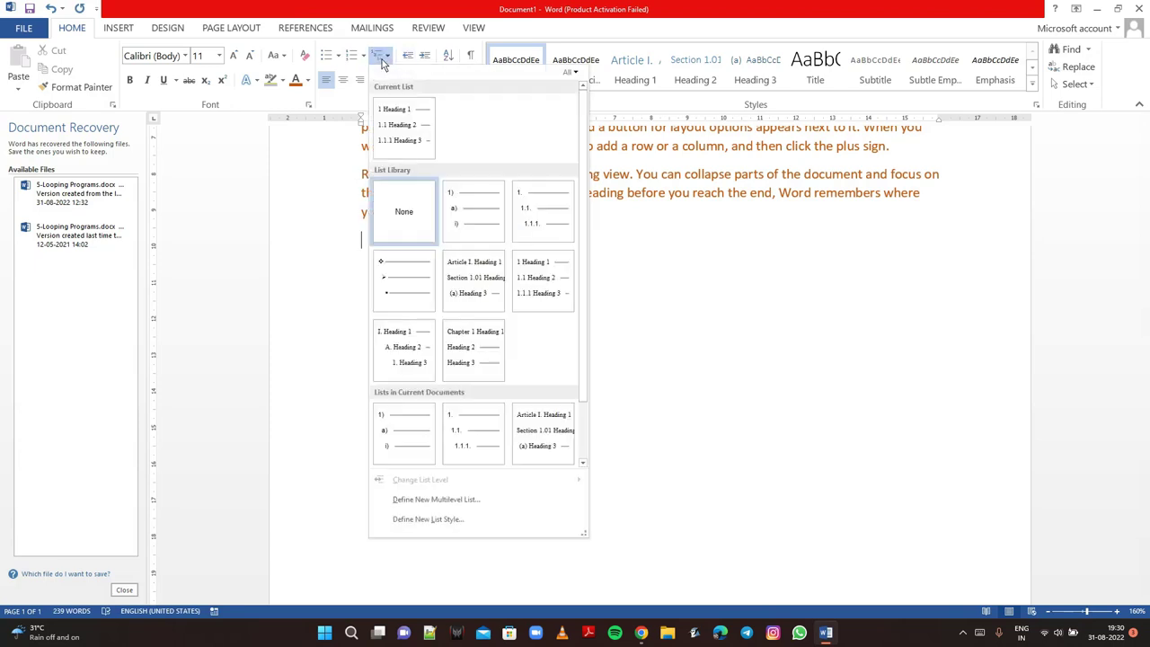
{"action": "left_click", "coordinate": [309, 119]}
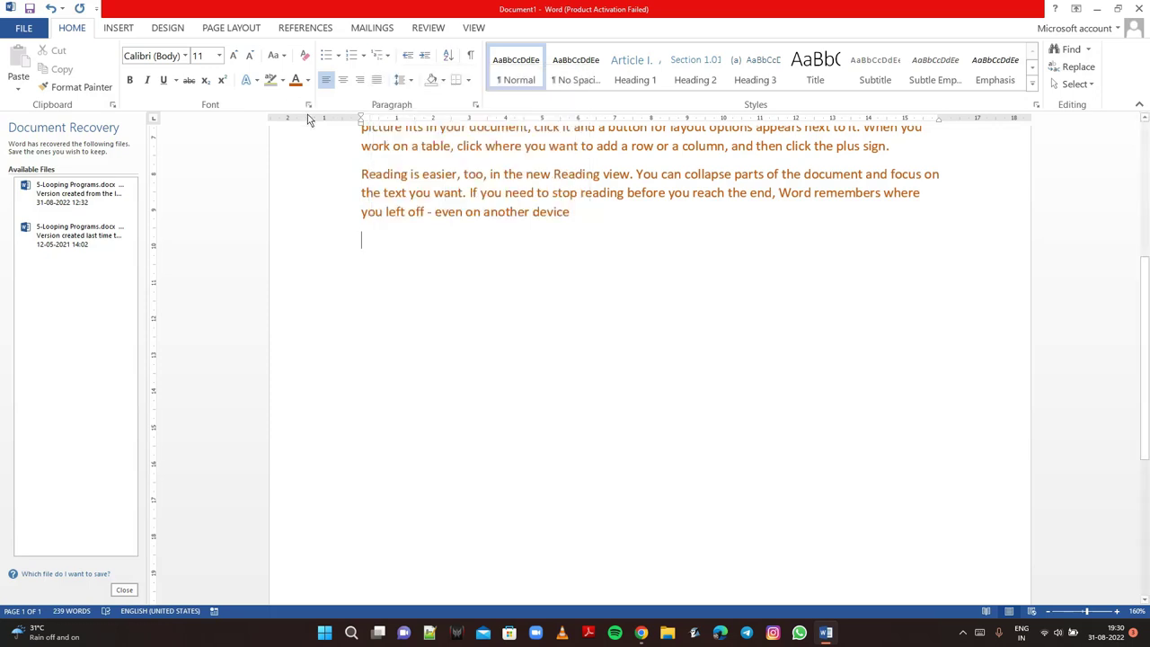
{"action": "scroll", "coordinate": [347, 188], "scroll_direction": "up", "scroll_amount": 5}
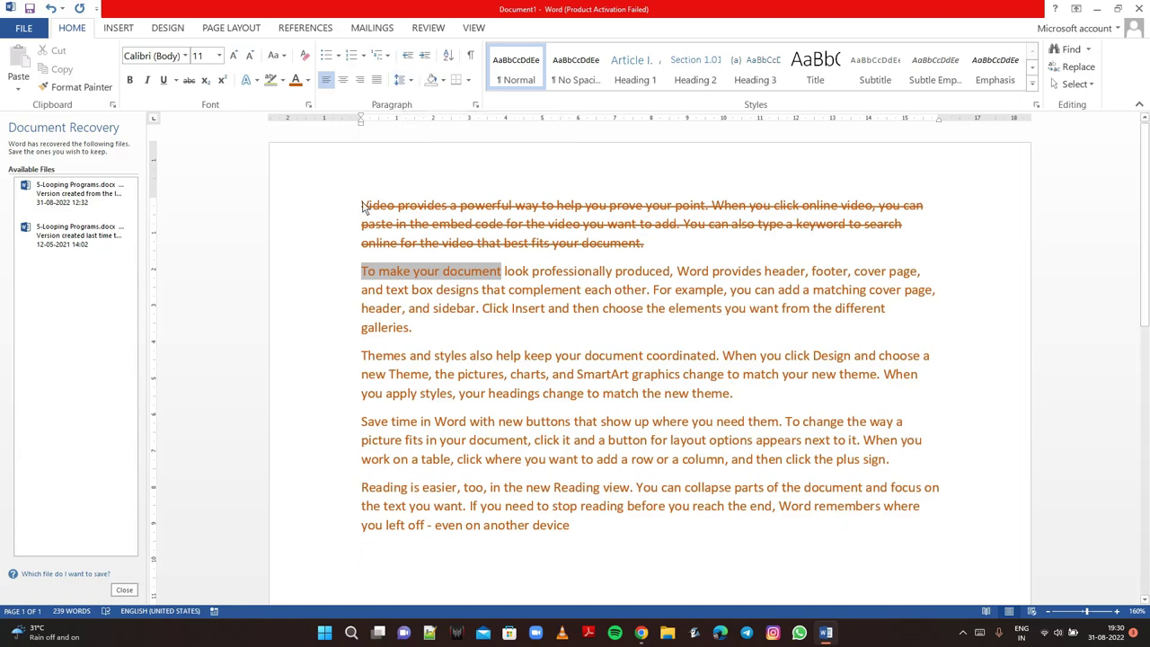
{"action": "left_click_drag", "start_coordinate": [363, 206], "coordinate": [406, 210]}
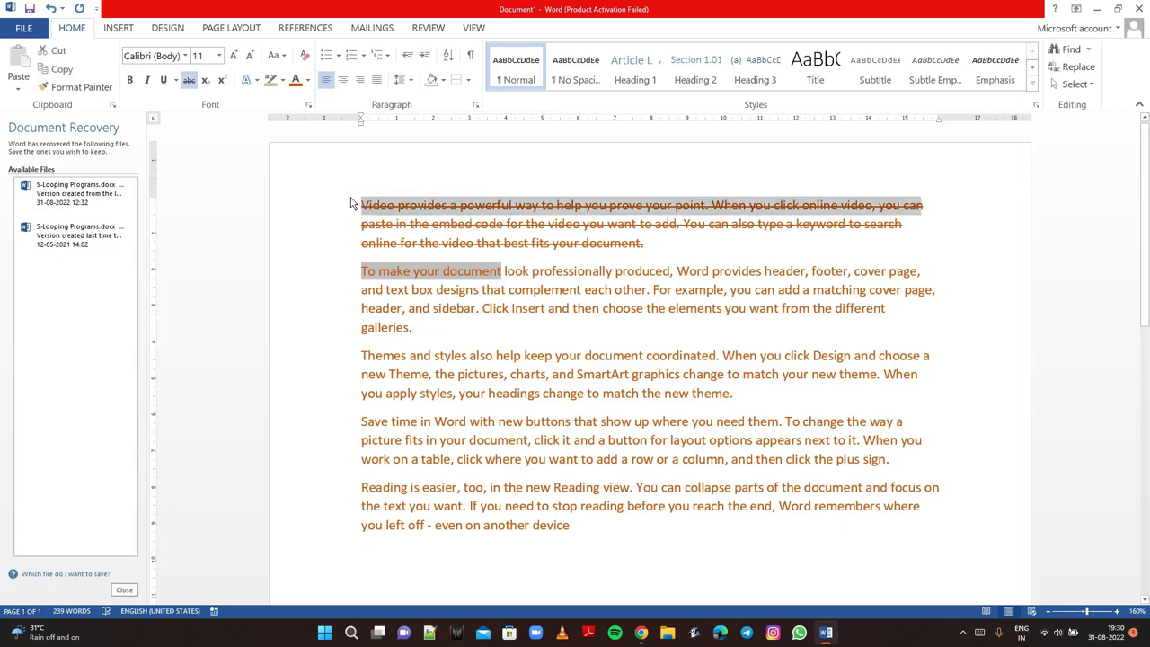
{"action": "left_click_drag", "start_coordinate": [406, 210], "coordinate": [931, 203]}
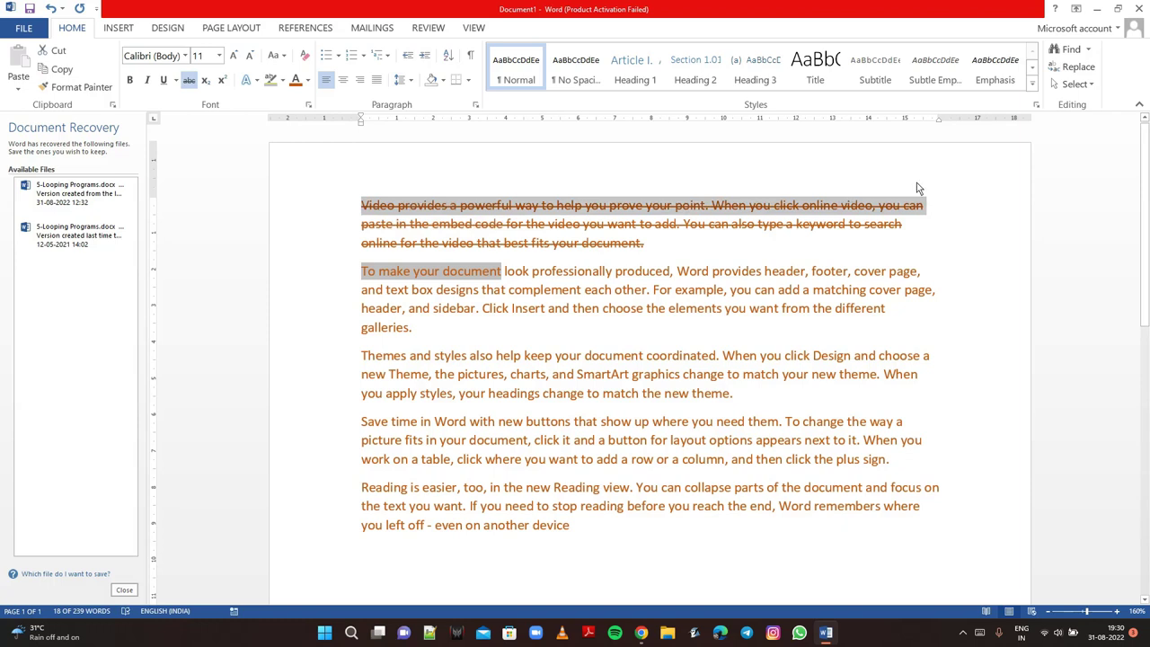
{"action": "left_click", "coordinate": [359, 205]}
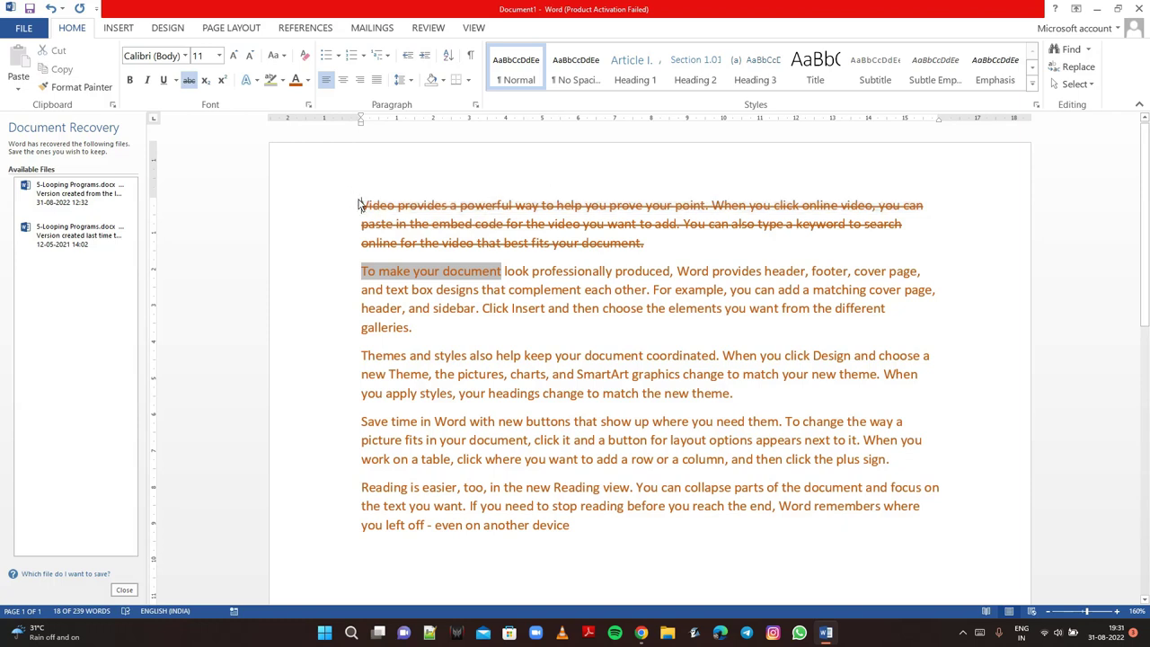
{"action": "left_click", "coordinate": [425, 56]}
{"action": "left_click", "coordinate": [425, 56]}
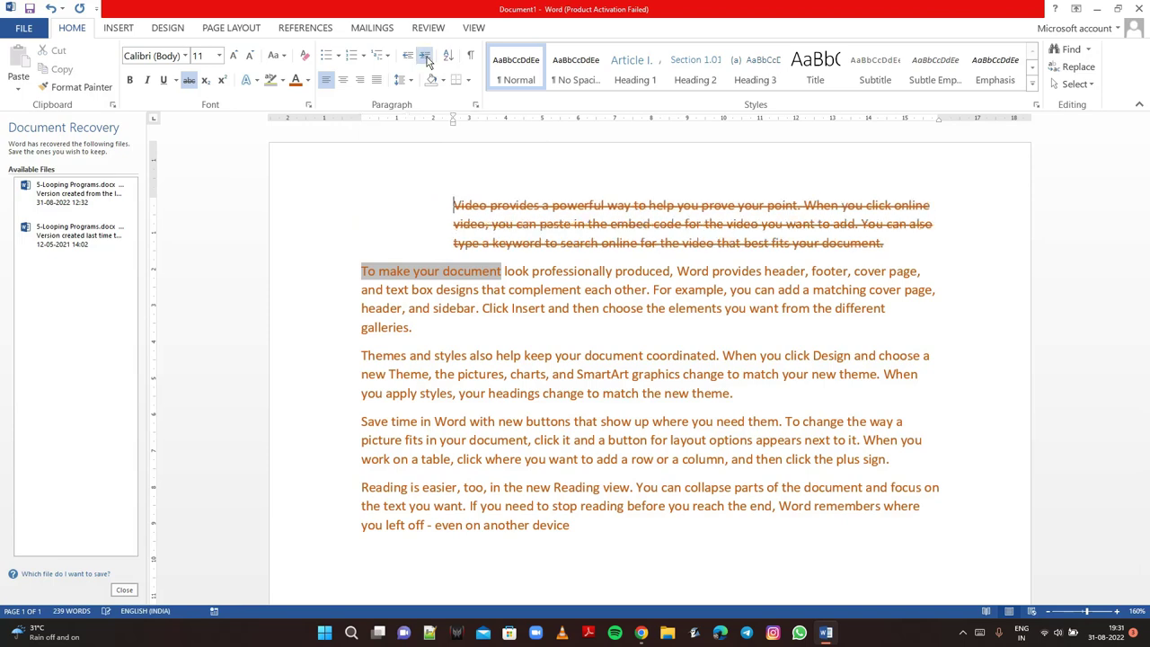
{"action": "left_click", "coordinate": [425, 56]}
{"action": "left_click", "coordinate": [425, 55]}
{"action": "left_click", "coordinate": [425, 56]}
{"action": "left_click", "coordinate": [425, 55]}
{"action": "left_click", "coordinate": [425, 56]}
{"action": "left_click", "coordinate": [425, 56]}
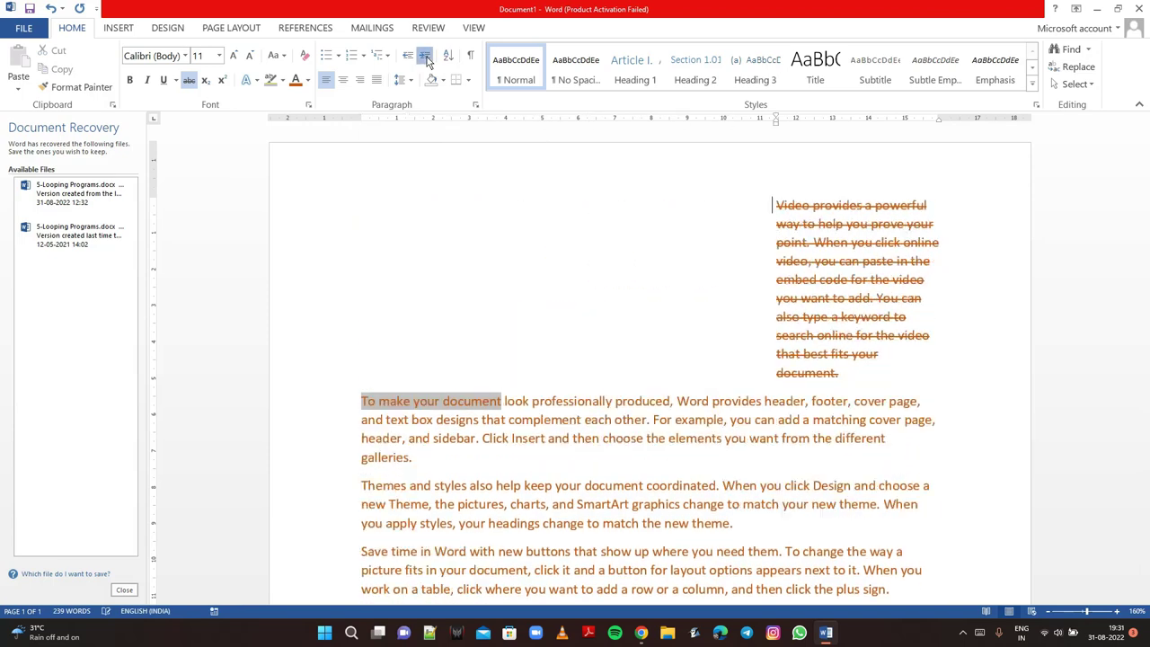
{"action": "left_click", "coordinate": [425, 56]}
{"action": "left_click", "coordinate": [425, 56]}
{"action": "left_click", "coordinate": [425, 56]}
{"action": "left_click", "coordinate": [425, 56]}
{"action": "left_click", "coordinate": [425, 56]}
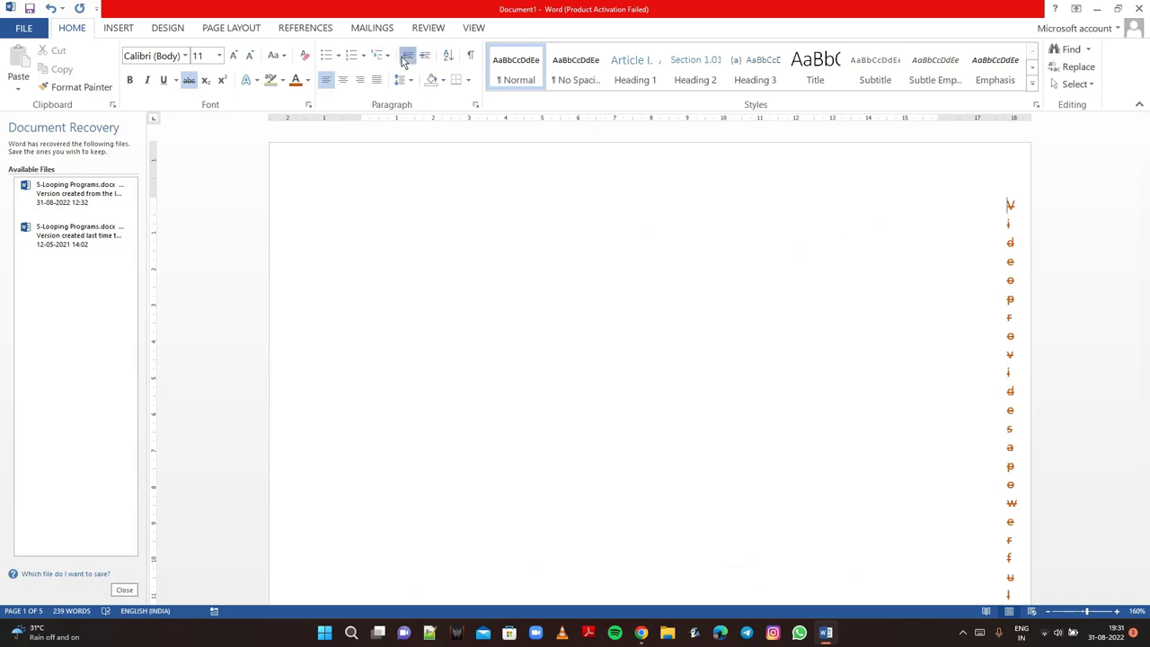
{"action": "left_click", "coordinate": [407, 55]}
{"action": "left_click", "coordinate": [406, 56]}
{"action": "left_click", "coordinate": [407, 55]}
{"action": "left_click", "coordinate": [407, 56]}
{"action": "left_click", "coordinate": [407, 56]}
{"action": "left_click", "coordinate": [407, 56]}
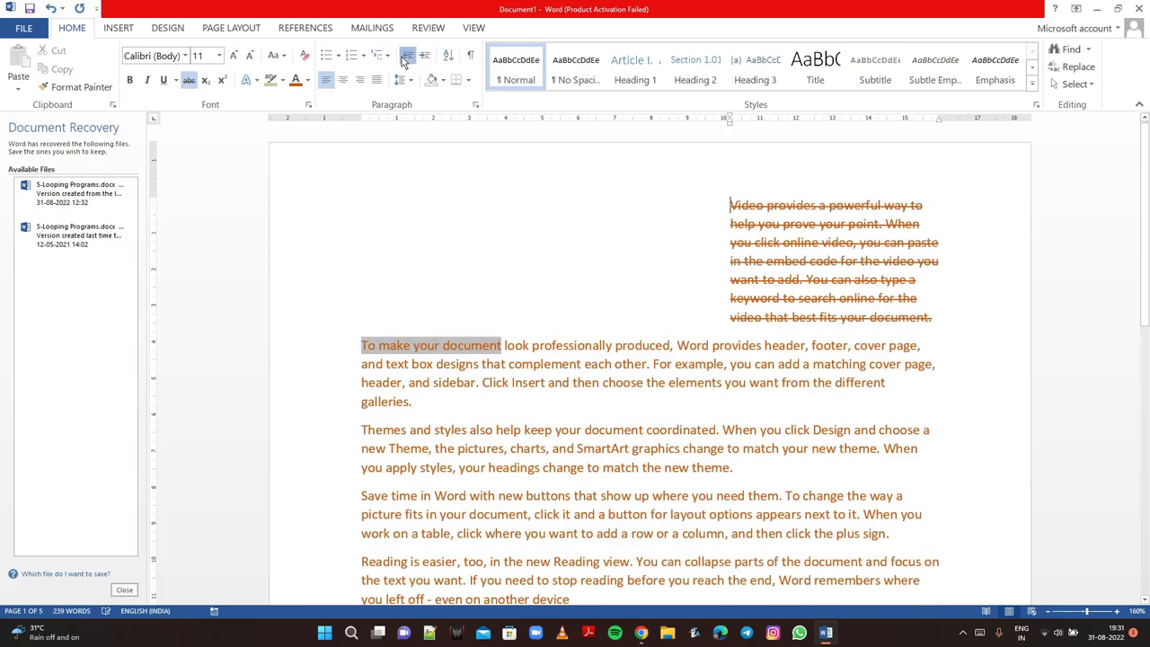
{"action": "left_click", "coordinate": [407, 55]}
{"action": "left_click", "coordinate": [407, 55]}
{"action": "left_click", "coordinate": [407, 56]}
{"action": "left_click", "coordinate": [406, 56]}
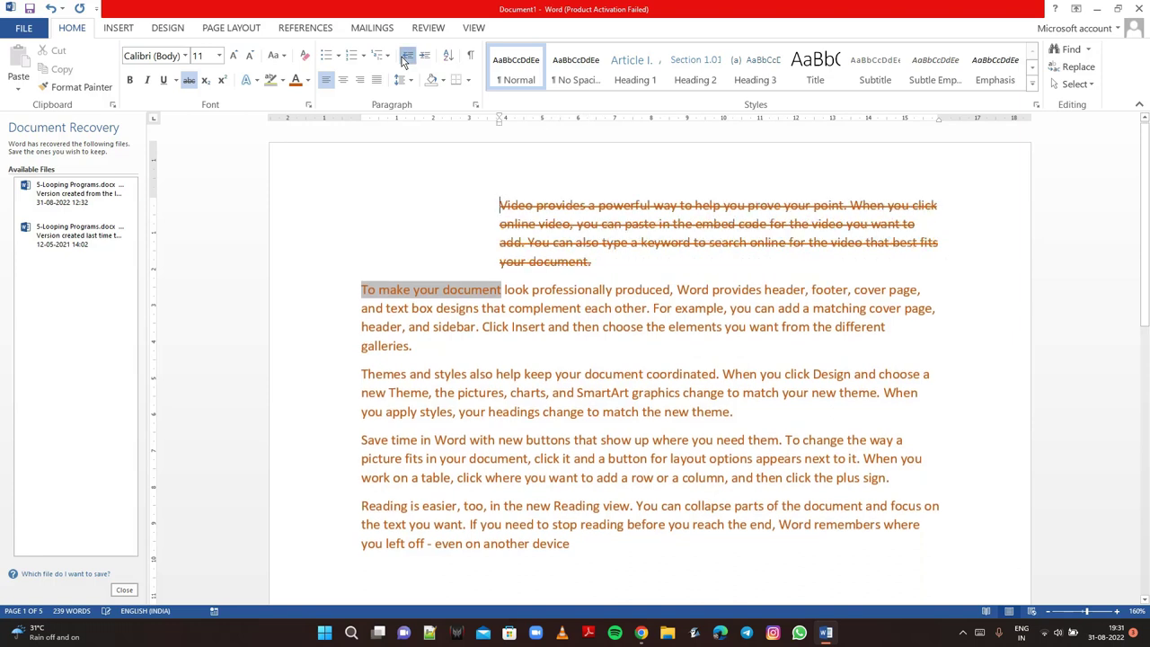
{"action": "left_click", "coordinate": [407, 55]}
{"action": "left_click", "coordinate": [407, 56]}
{"action": "left_click", "coordinate": [407, 56]}
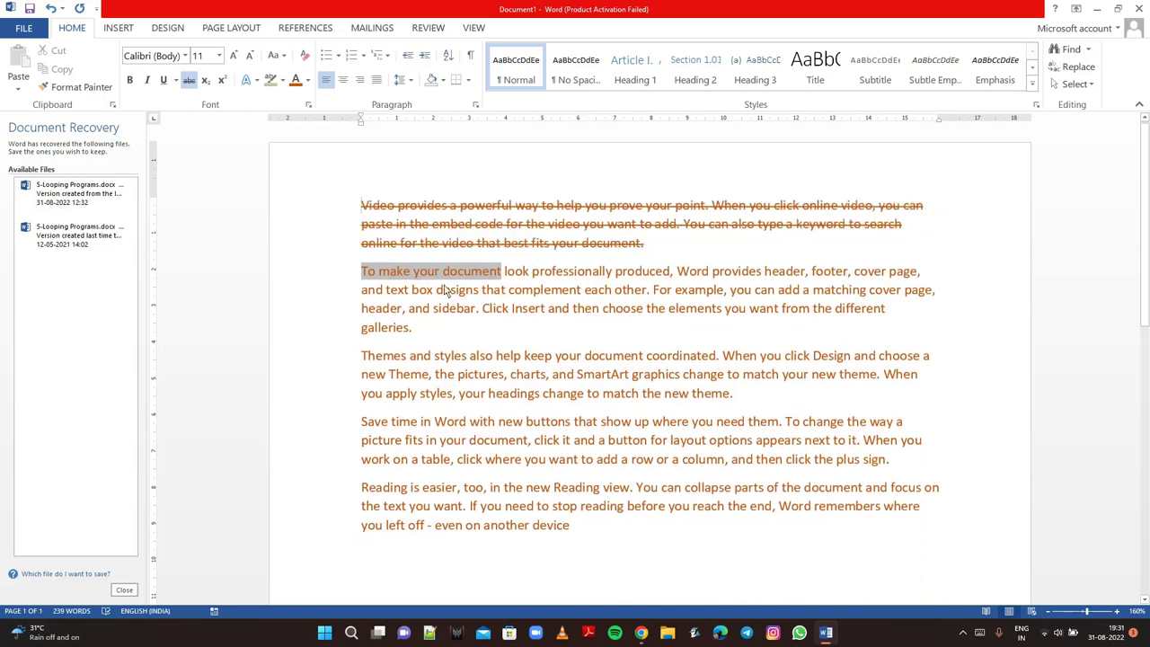
{"action": "scroll", "coordinate": [453, 489], "scroll_direction": "down", "scroll_amount": 2}
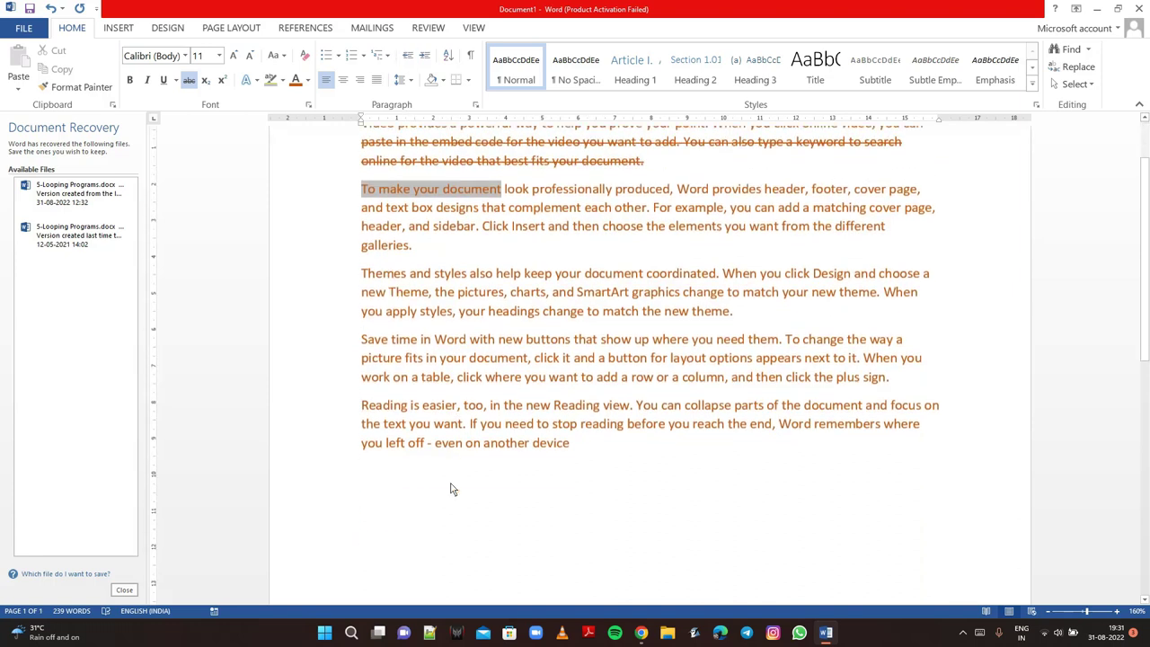
Type the numbers 1, 6, 5, 3, 2, 4 on separate lines below the last paragraph.
{"action": "left_click", "coordinate": [356, 461]}
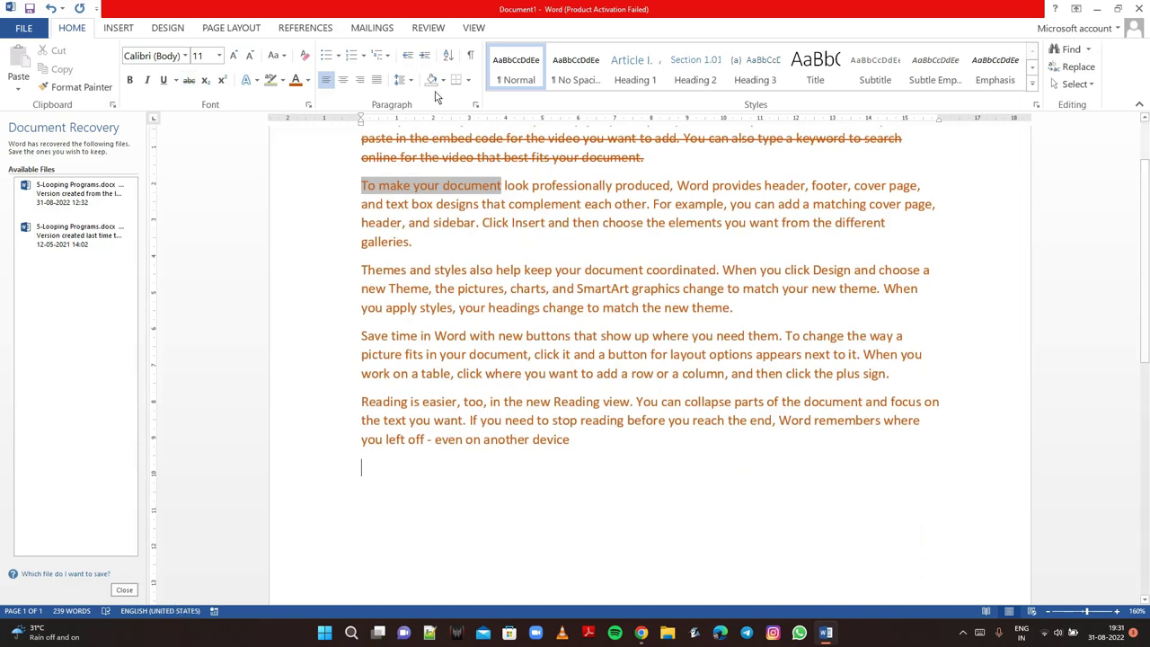
{"action": "left_click", "coordinate": [447, 58]}
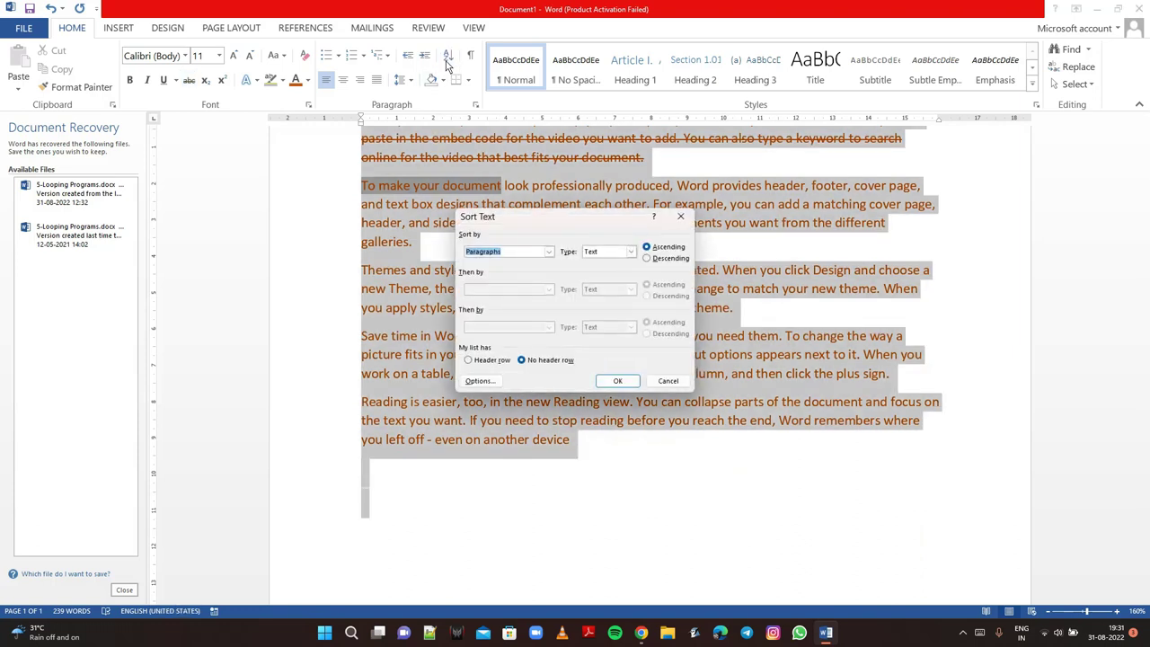
{"action": "left_click", "coordinate": [679, 216]}
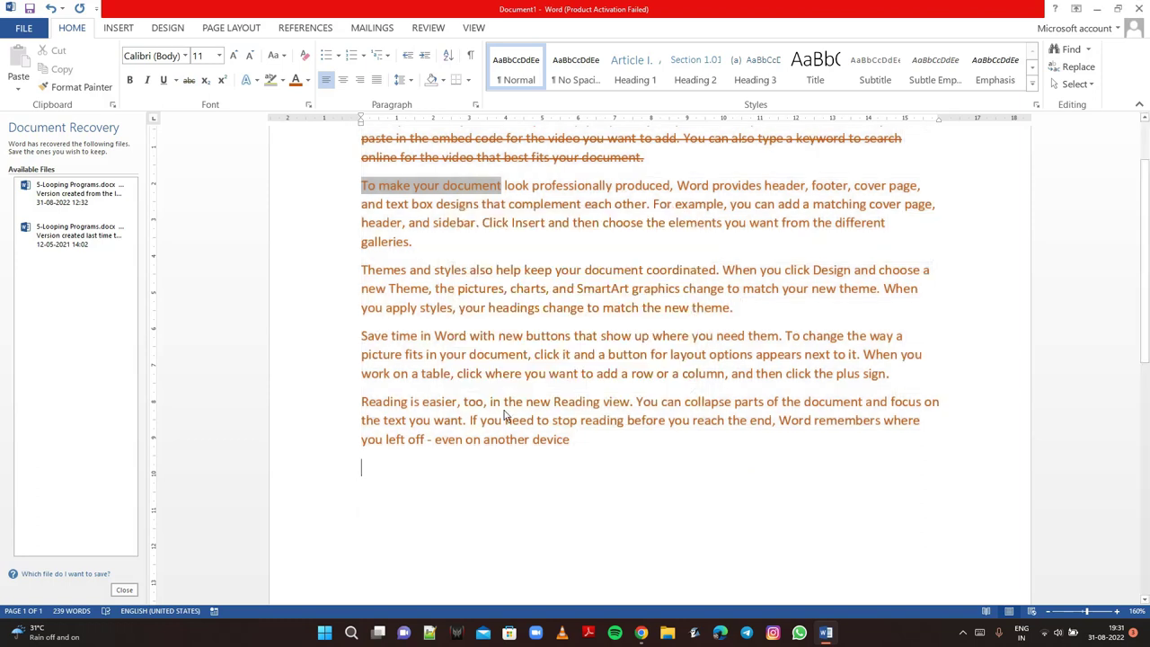
{"action": "type", "text": "1 "}
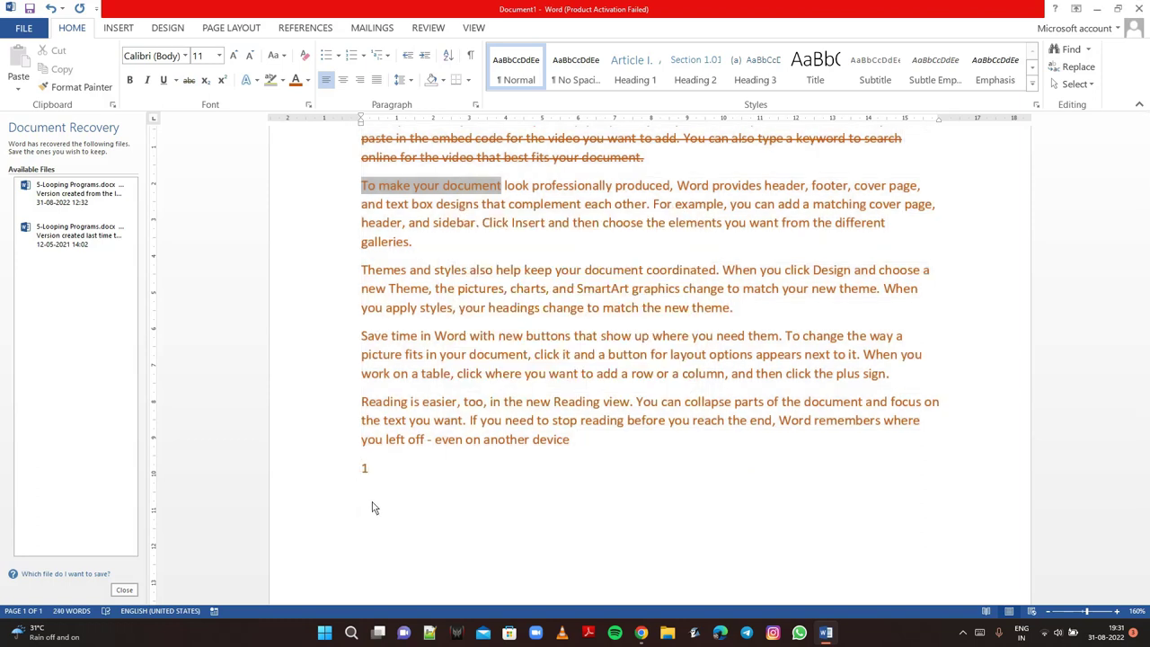
{"action": "type", "text": "6"}
{"action": "key", "text": "Return"}
{"action": "type", "text": "5"}
{"action": "key", "text": "Return"}
{"action": "type", "text": "3 "}
{"action": "type", "text": "2"}
{"action": "key", "text": "Return"}
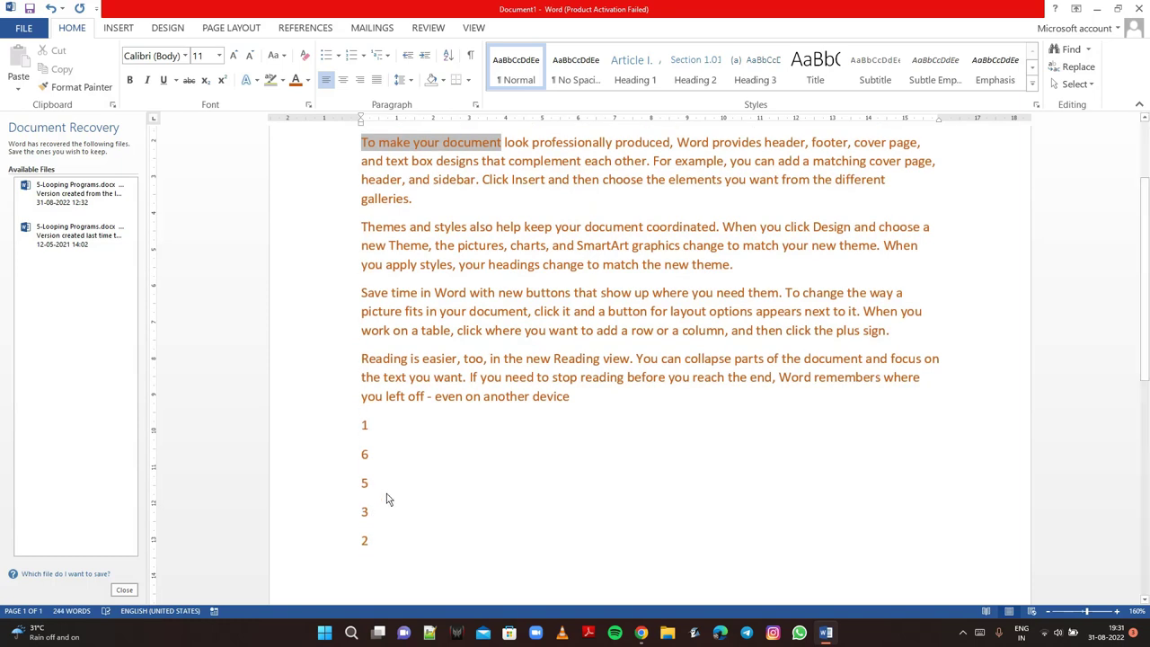
{"action": "type", "text": "4"}
Sort the selected number lines ascending by Number.
{"action": "mouse_move", "coordinate": [368, 569]}
{"action": "left_mouse_down"}
{"action": "mouse_move", "coordinate": [345, 444]}
{"action": "mouse_move", "coordinate": [352, 424]}
{"action": "left_mouse_up"}
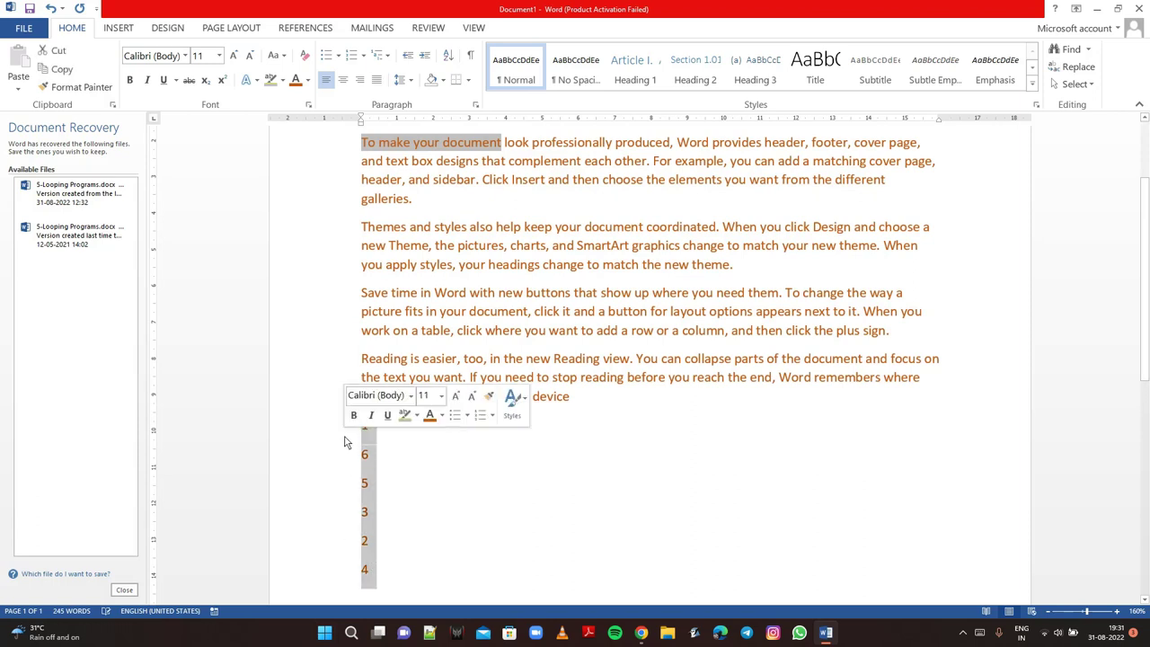
{"action": "left_click", "coordinate": [447, 55]}
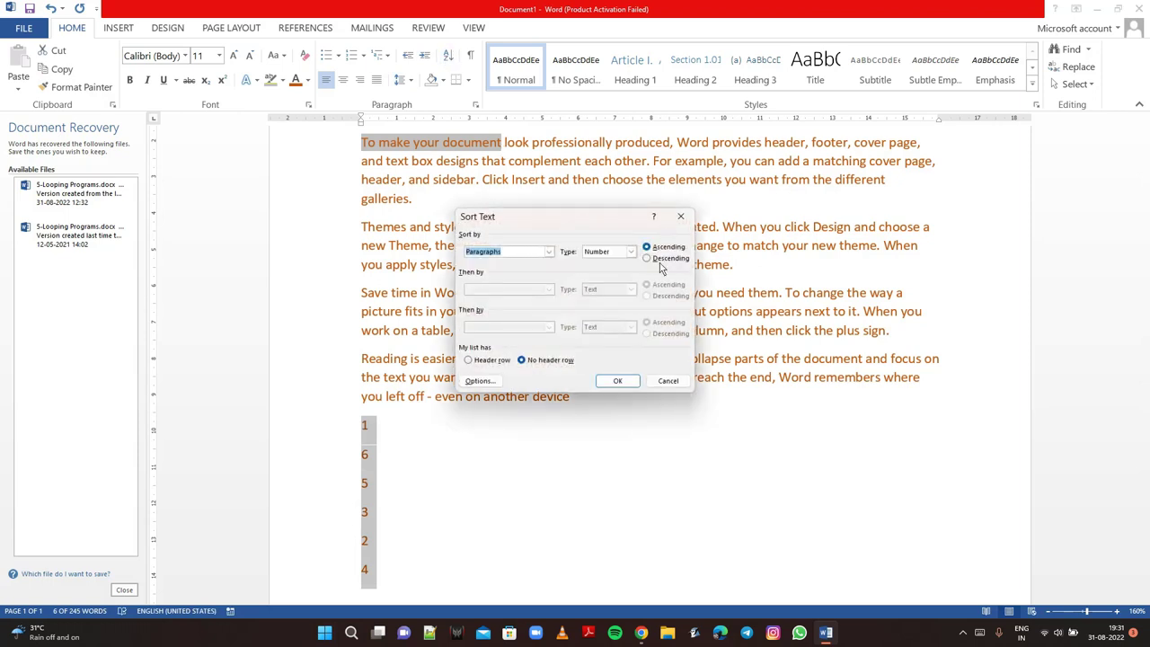
{"action": "left_click", "coordinate": [617, 384]}
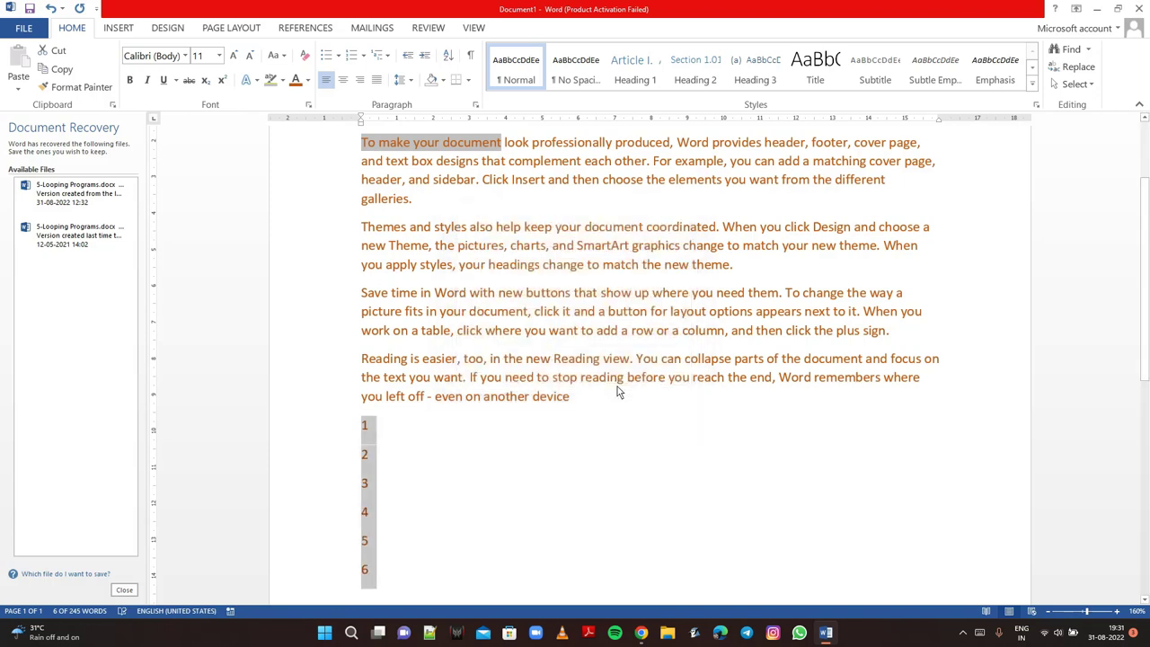
{"action": "left_click", "coordinate": [446, 57]}
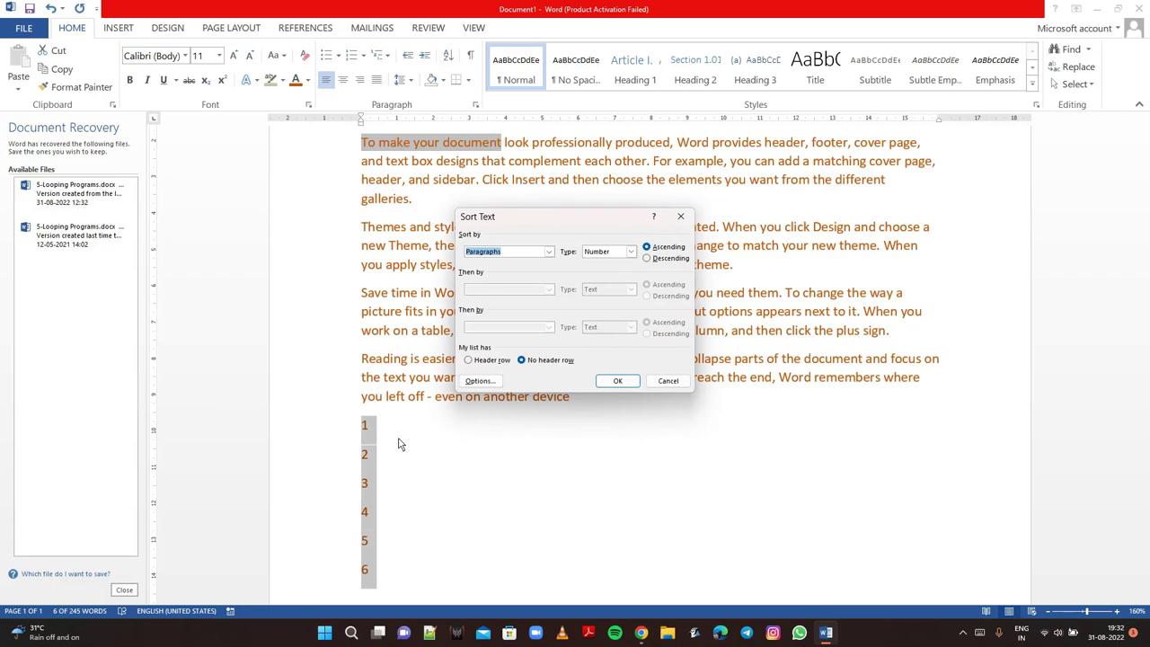
{"action": "left_click", "coordinate": [631, 381]}
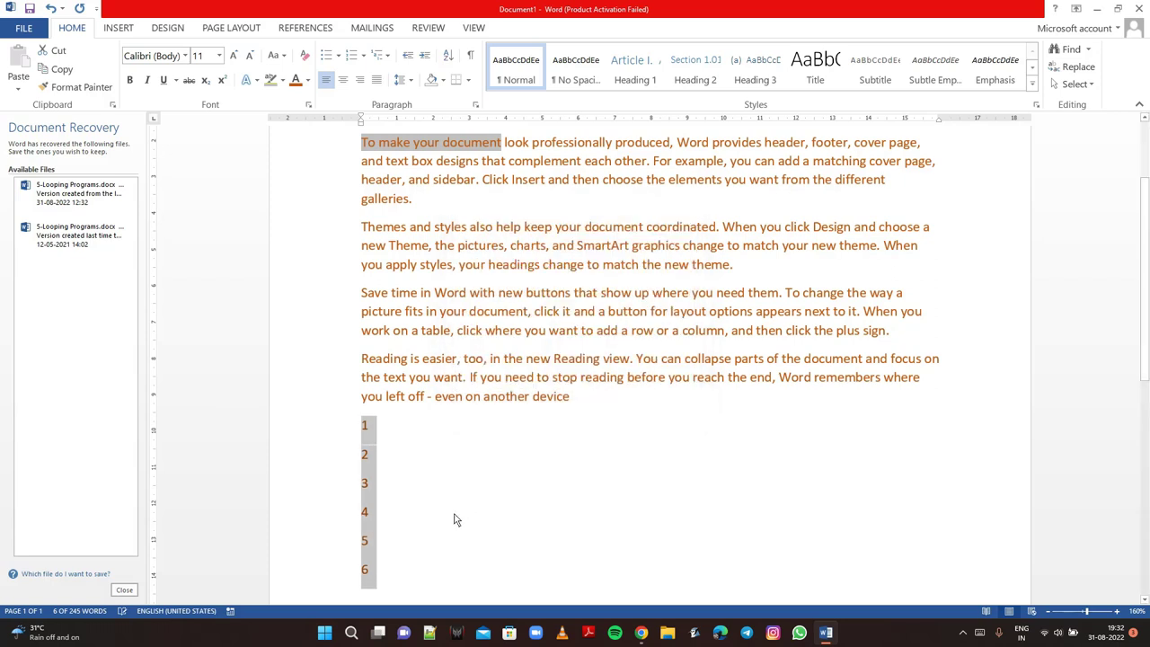
Replace the numbers with letter lines A, B, D and C.
{"action": "key", "text": "Delete"}
{"action": "type", "text": "a"}
{"action": "key", "text": "Return"}
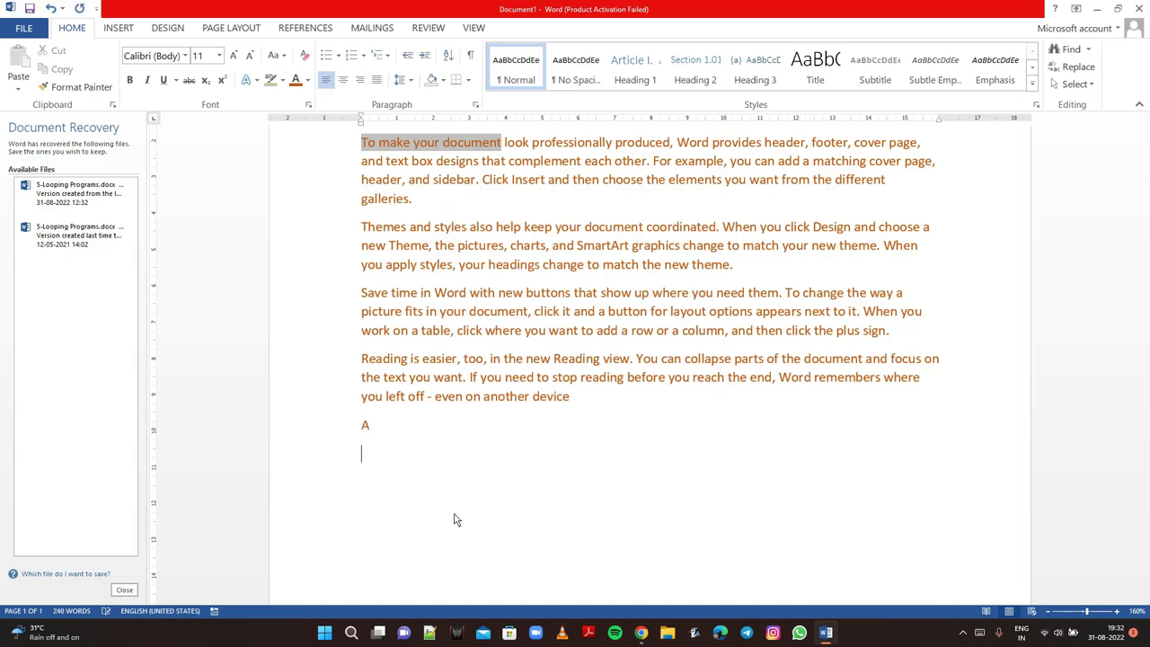
{"action": "type", "text": "b"}
{"action": "key", "text": "Return"}
{"action": "type", "text": "d"}
{"action": "key", "text": "Return"}
{"action": "type", "text": "c"}
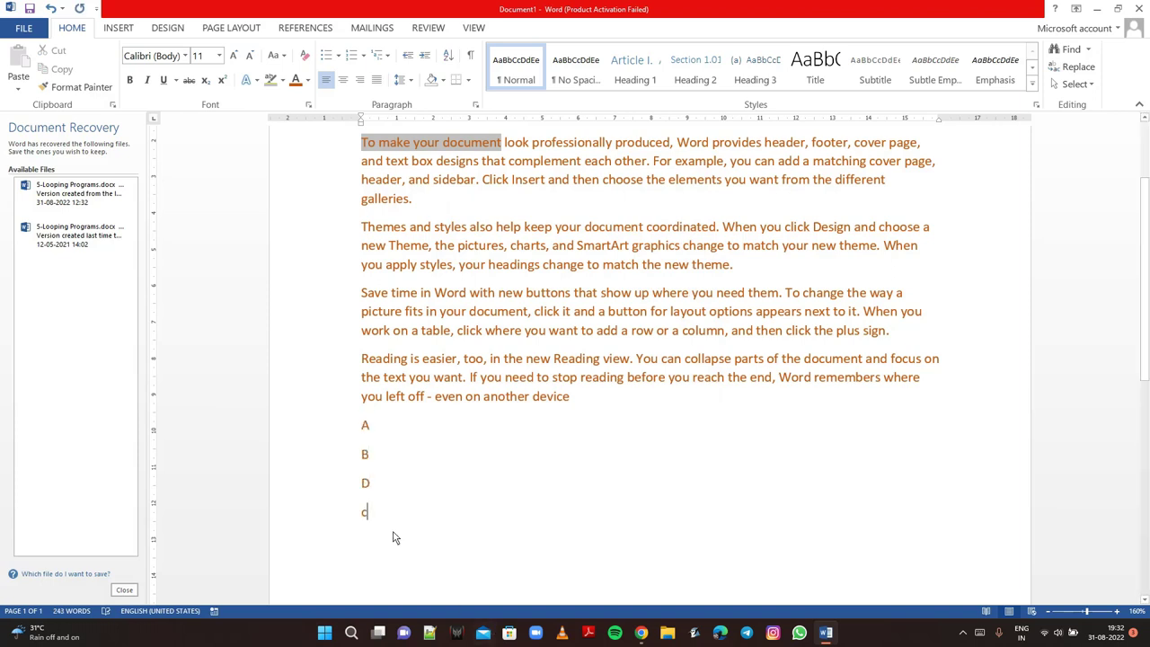
{"action": "key", "text": "Return"}
Sort the letter lines descending, then sort them back to ascending.
{"action": "left_click_drag", "start_coordinate": [370, 528], "coordinate": [332, 435]}
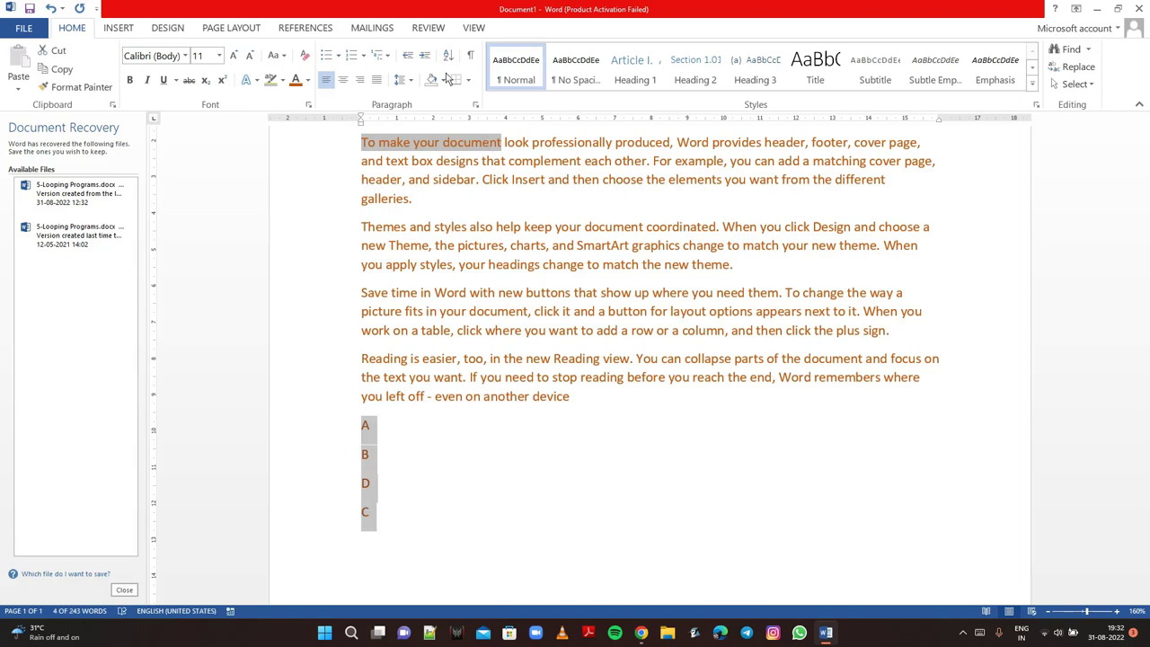
{"action": "left_click", "coordinate": [449, 55]}
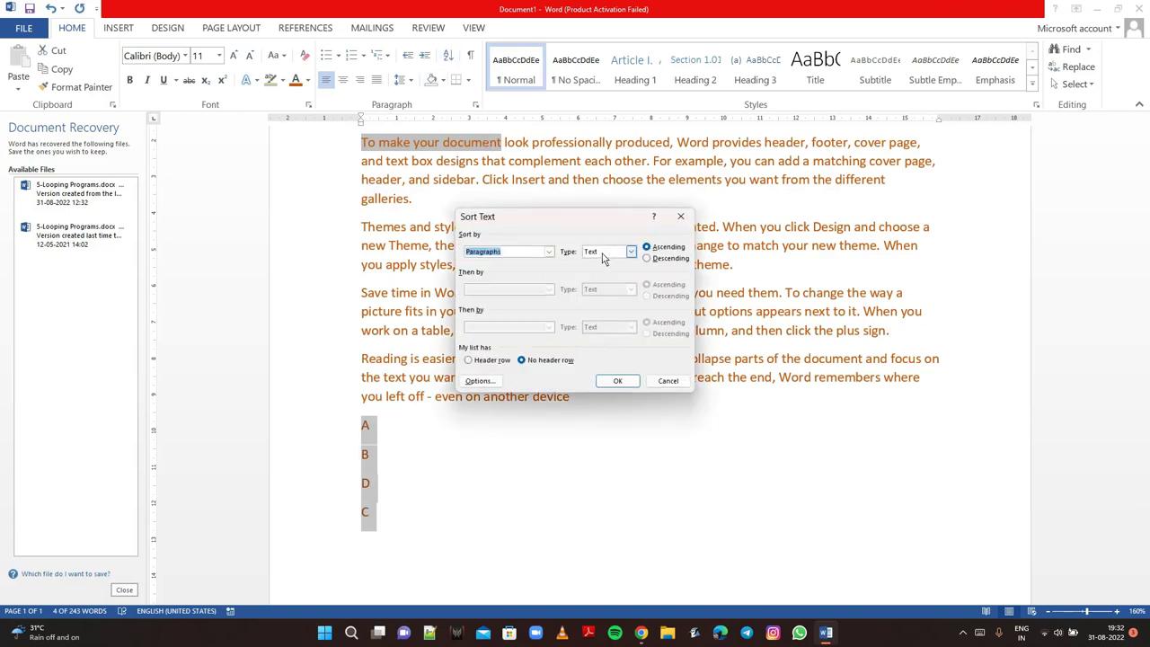
{"action": "left_click", "coordinate": [668, 258]}
{"action": "left_click", "coordinate": [624, 385]}
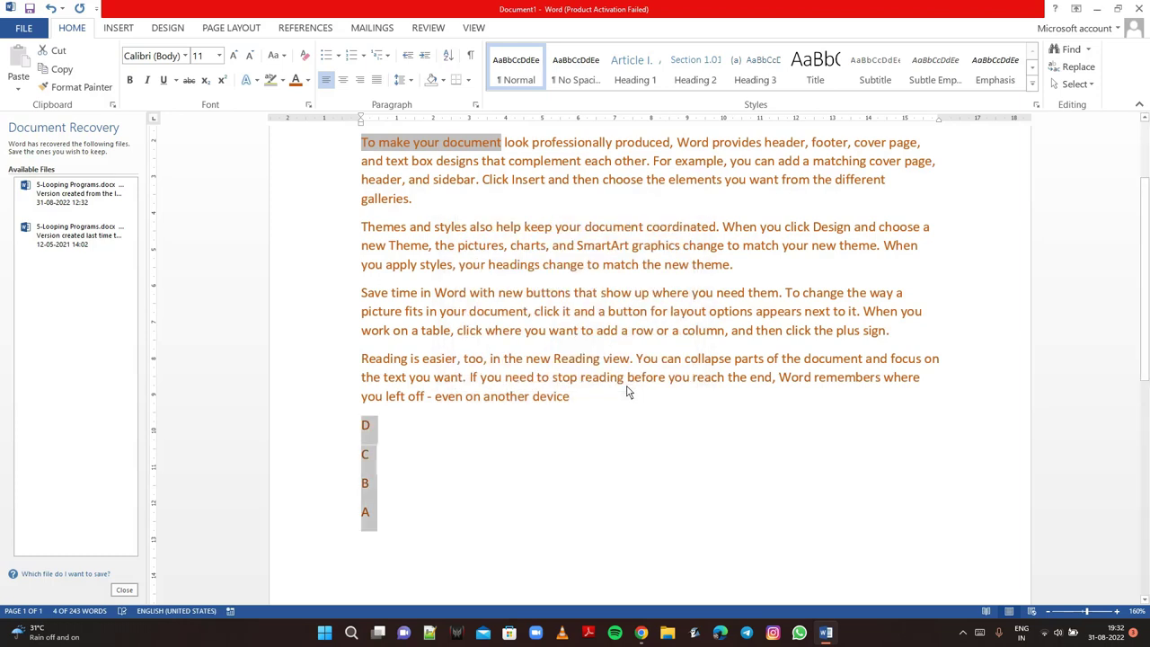
{"action": "left_click", "coordinate": [448, 55]}
{"action": "left_click", "coordinate": [669, 248]}
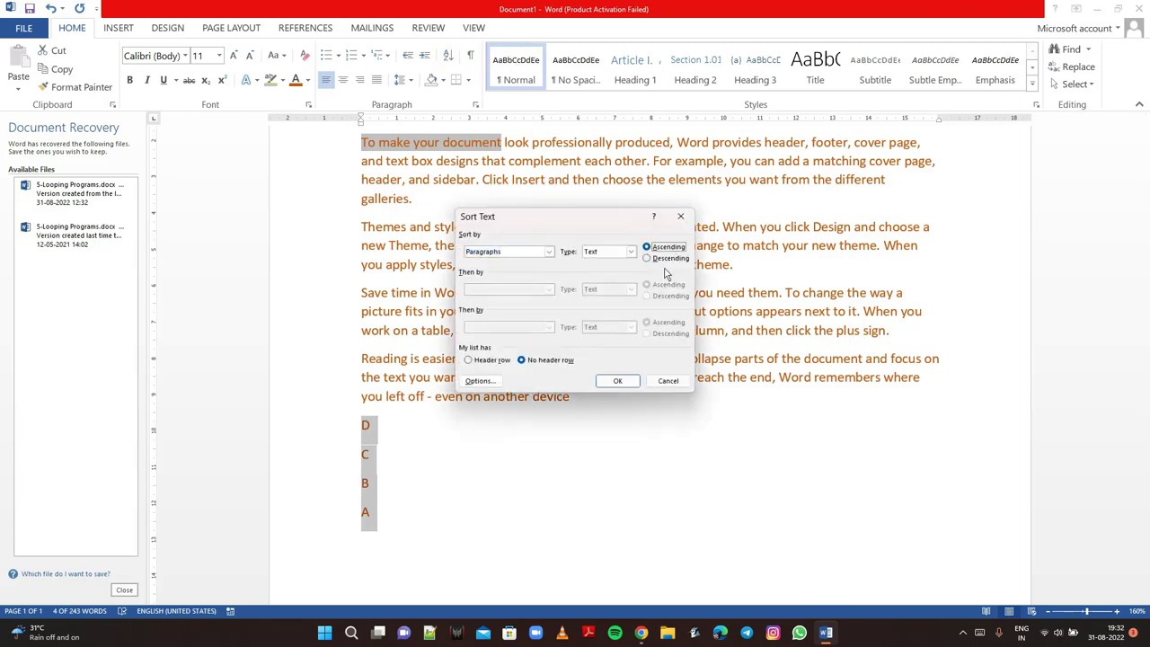
{"action": "left_click", "coordinate": [663, 258]}
{"action": "left_click", "coordinate": [663, 247]}
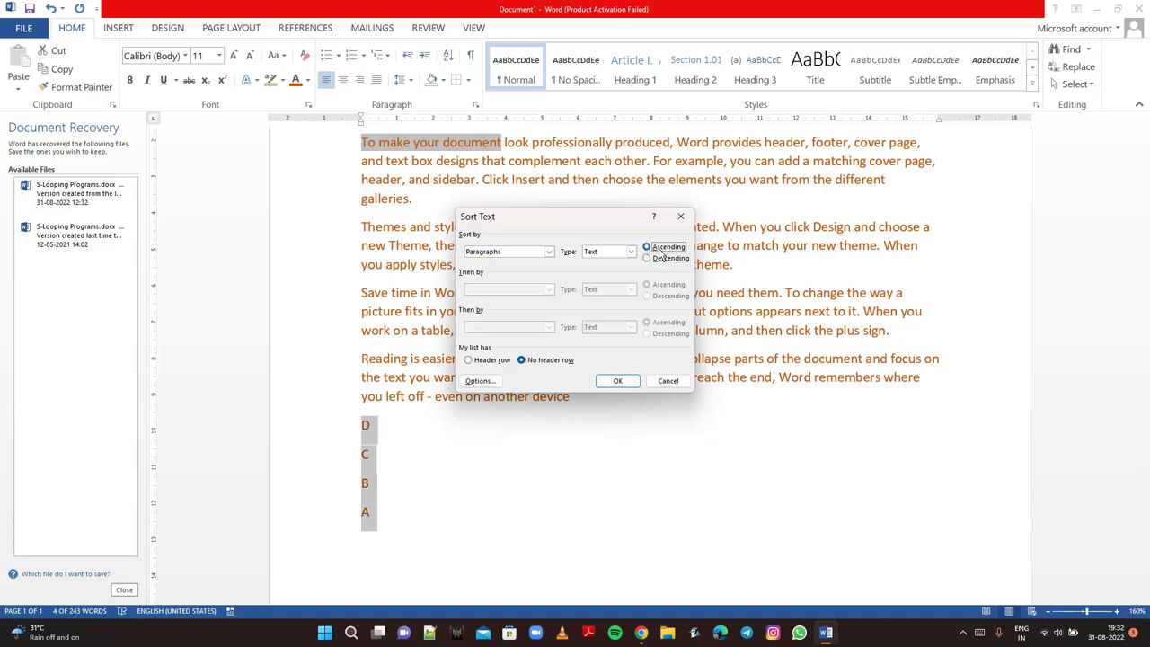
{"action": "left_click", "coordinate": [624, 382]}
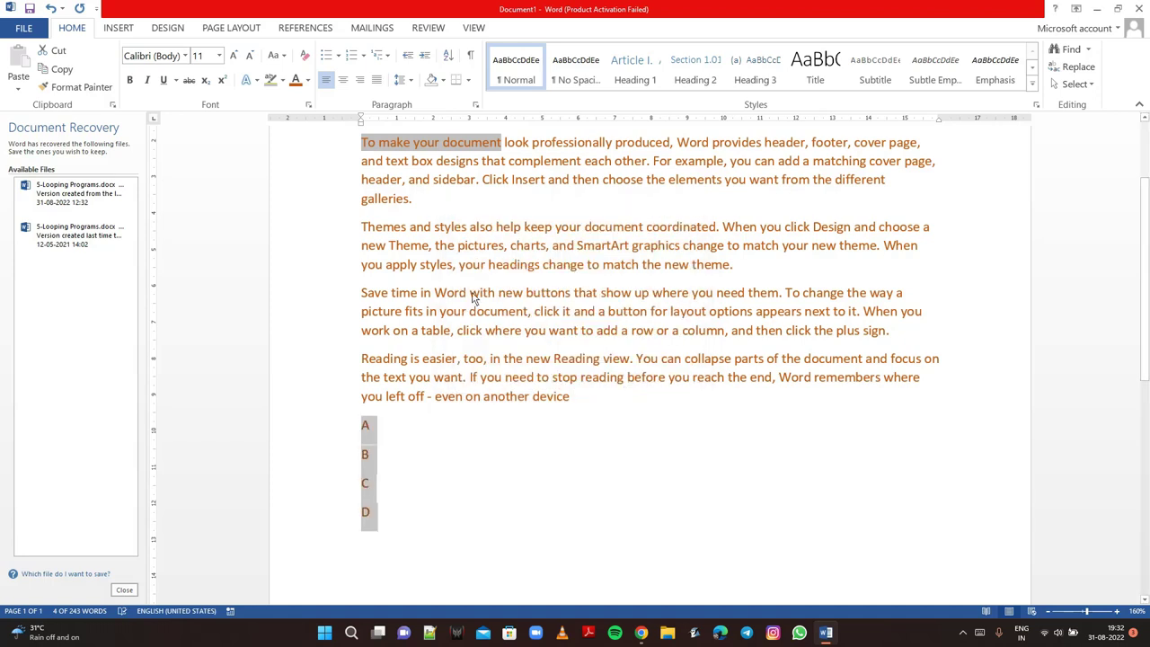
Backspace the sorted letter lines down to a single A line.
{"action": "key", "text": "Right"}
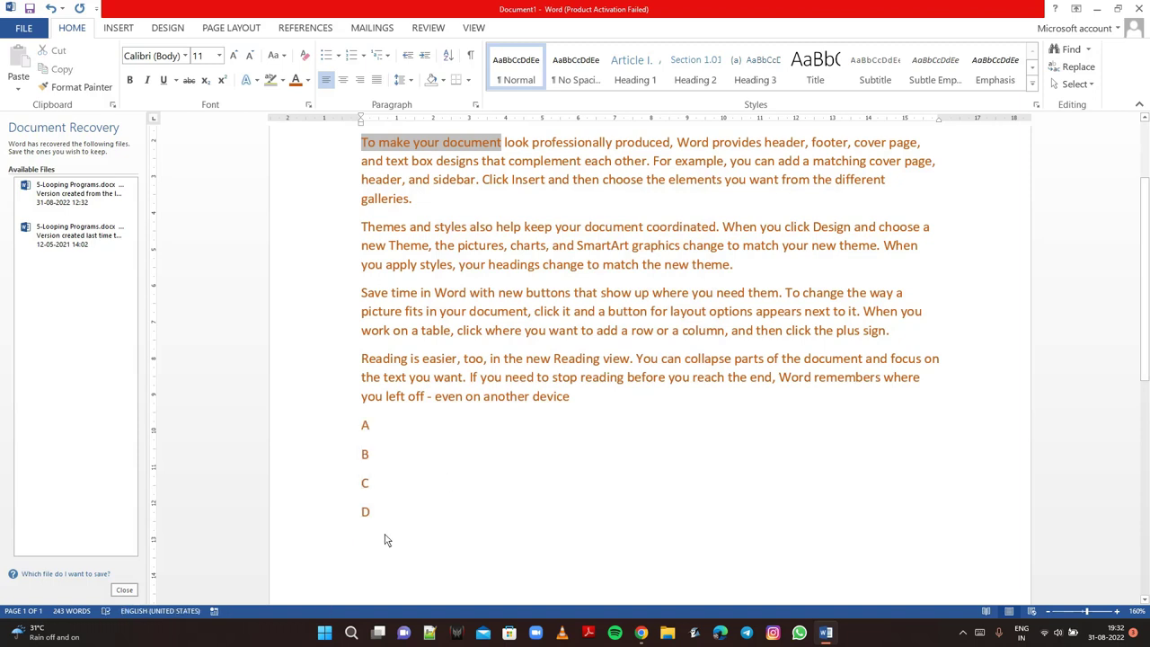
{"action": "key", "text": "BackSpace"}
{"action": "key", "text": "BackSpace"}
{"action": "key", "text": "BackSpace"}
{"action": "key", "text": "BackSpace"}
{"action": "key", "text": "BackSpace"}
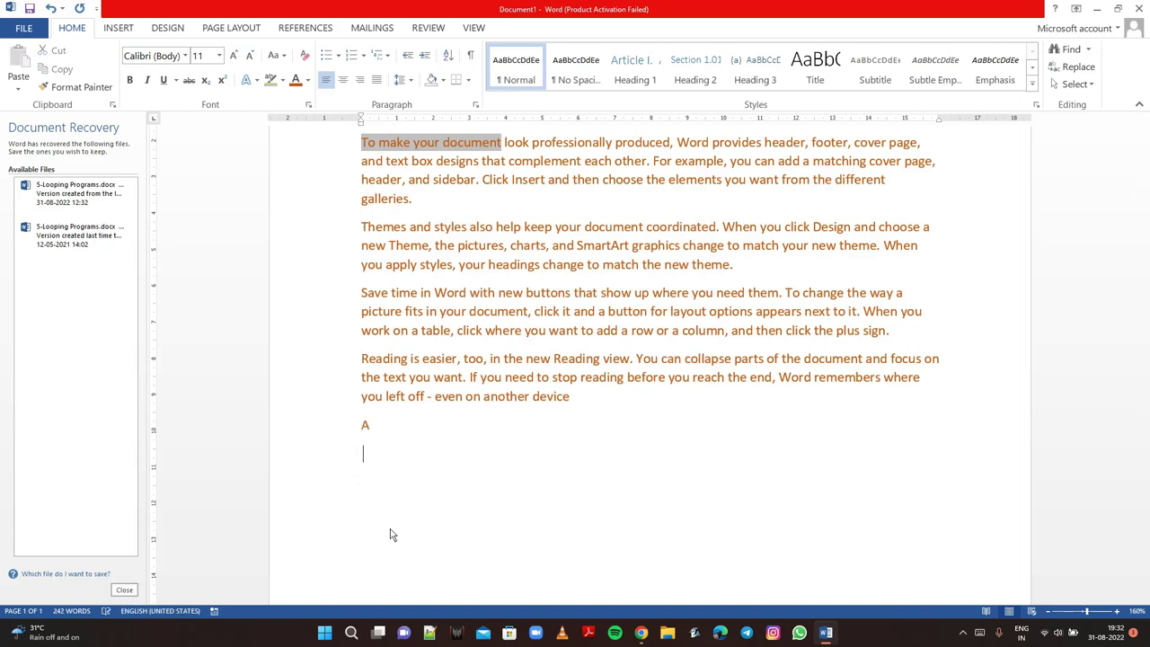
{"action": "key", "text": "BackSpace"}
{"action": "key", "text": "BackSpace"}
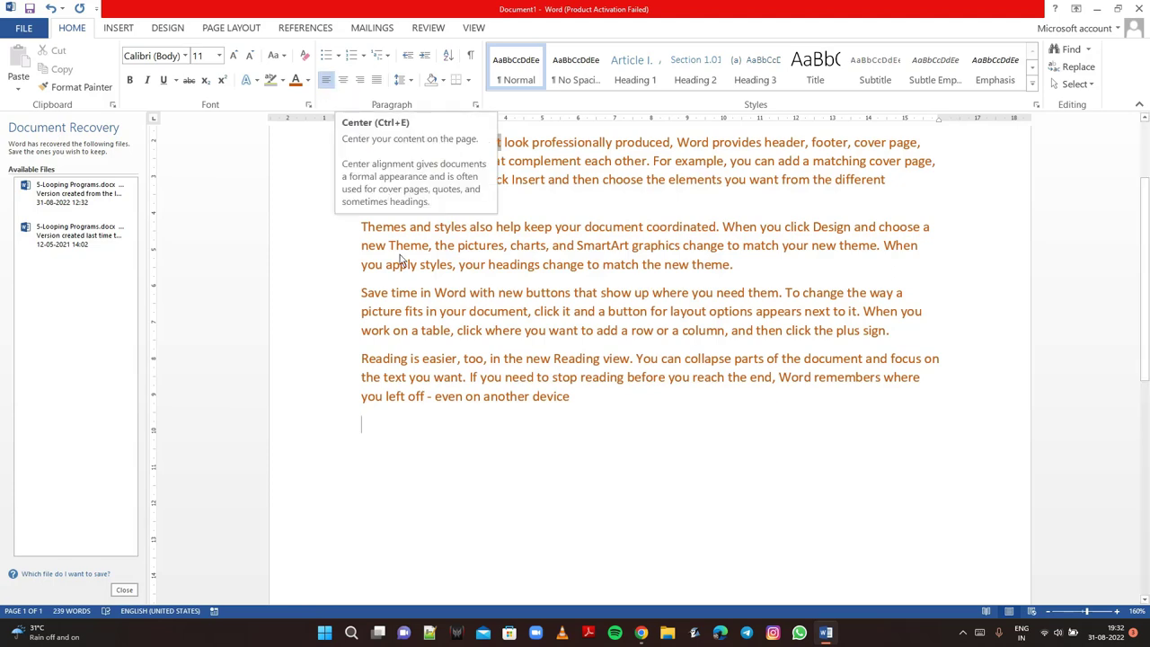
Delete the first two paragraphs of the sample text.
{"action": "scroll", "coordinate": [399, 256], "scroll_direction": "up", "scroll_amount": 3}
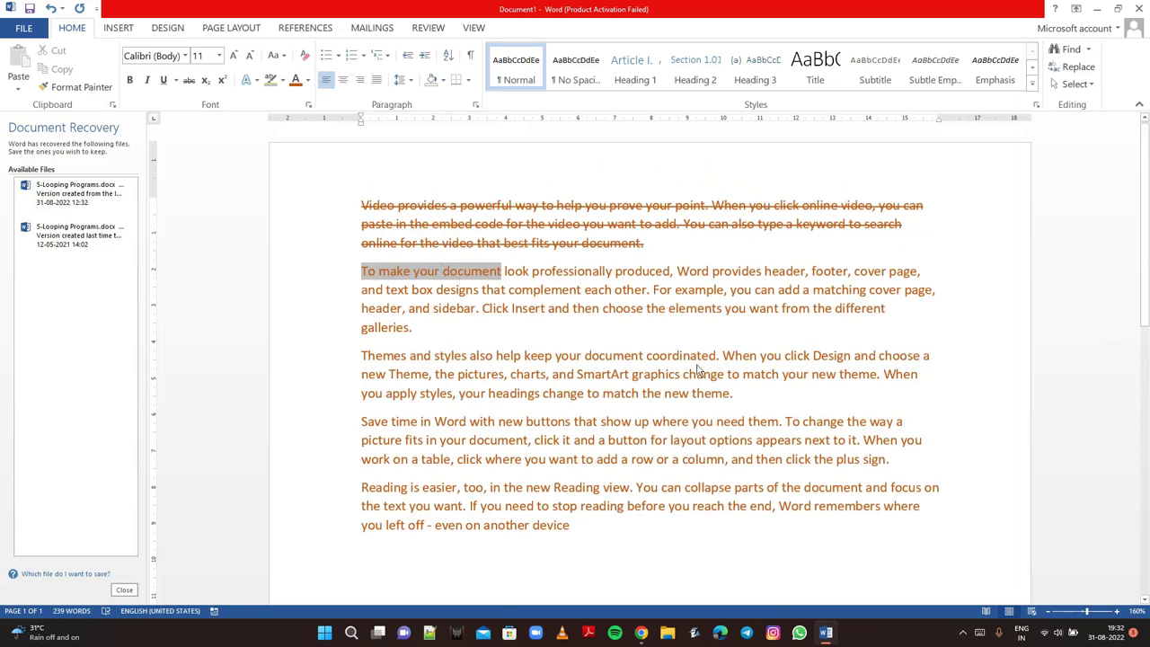
{"action": "mouse_move", "coordinate": [652, 340]}
{"action": "left_mouse_down"}
{"action": "mouse_move", "coordinate": [496, 309]}
{"action": "mouse_move", "coordinate": [308, 195]}
{"action": "left_mouse_up"}
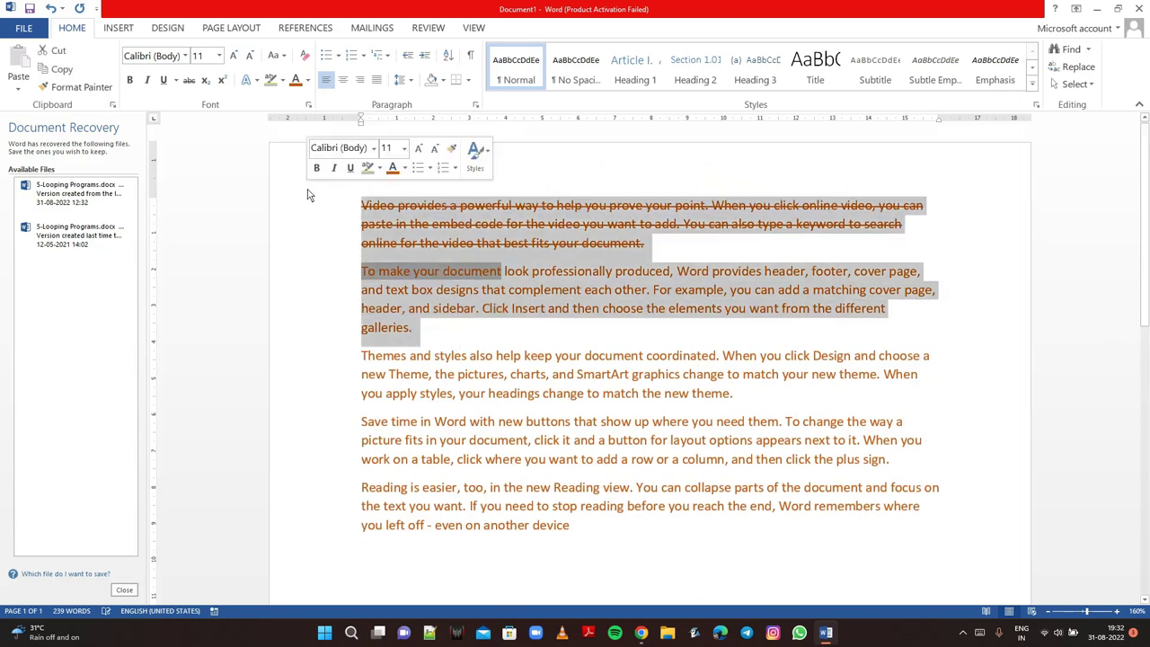
{"action": "key", "text": "Delete"}
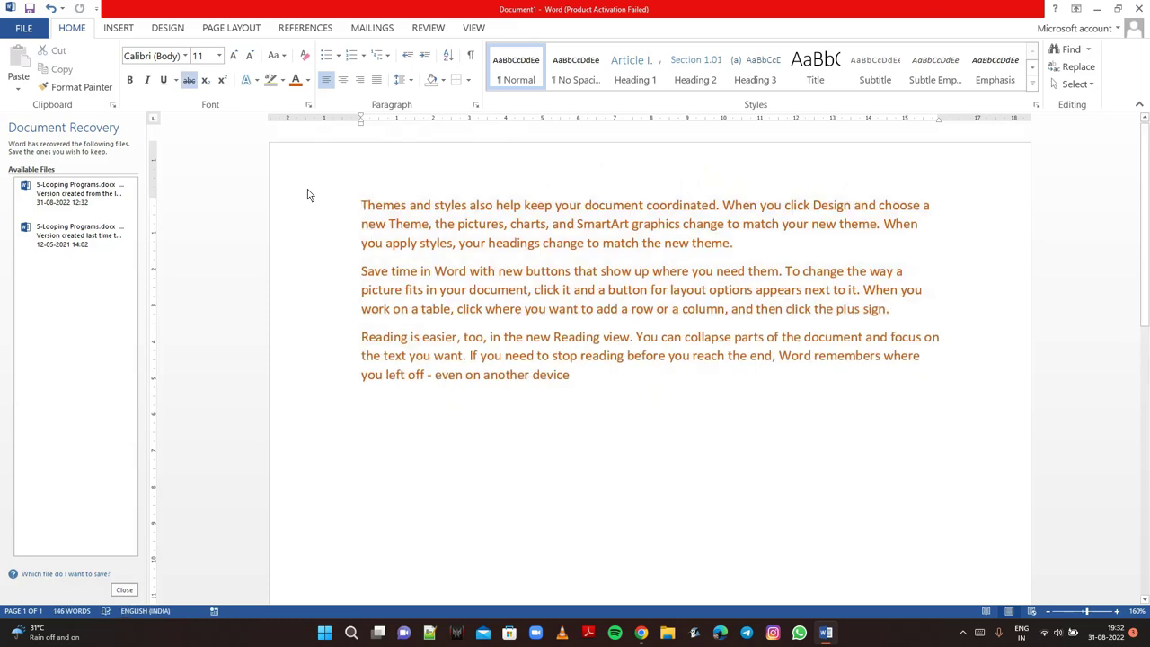
{"action": "left_click", "coordinate": [736, 241]}
Try Center, Align Right and then Align Left on the first remaining paragraph.
{"action": "left_click_drag", "start_coordinate": [736, 242], "coordinate": [354, 199]}
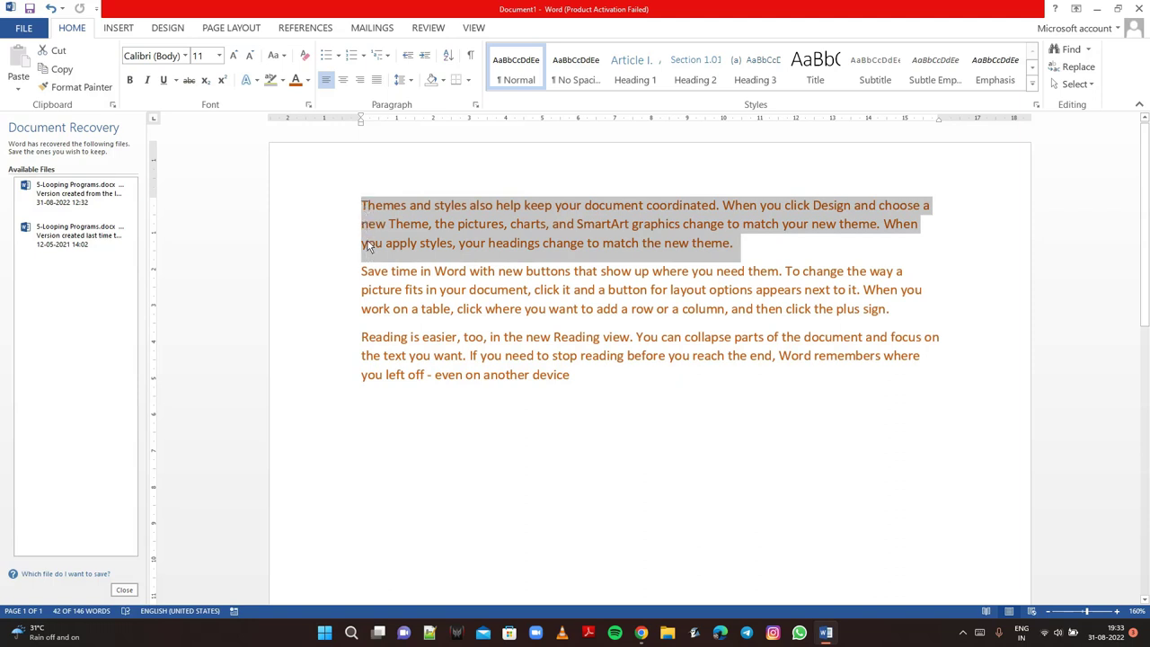
{"action": "left_click", "coordinate": [342, 80]}
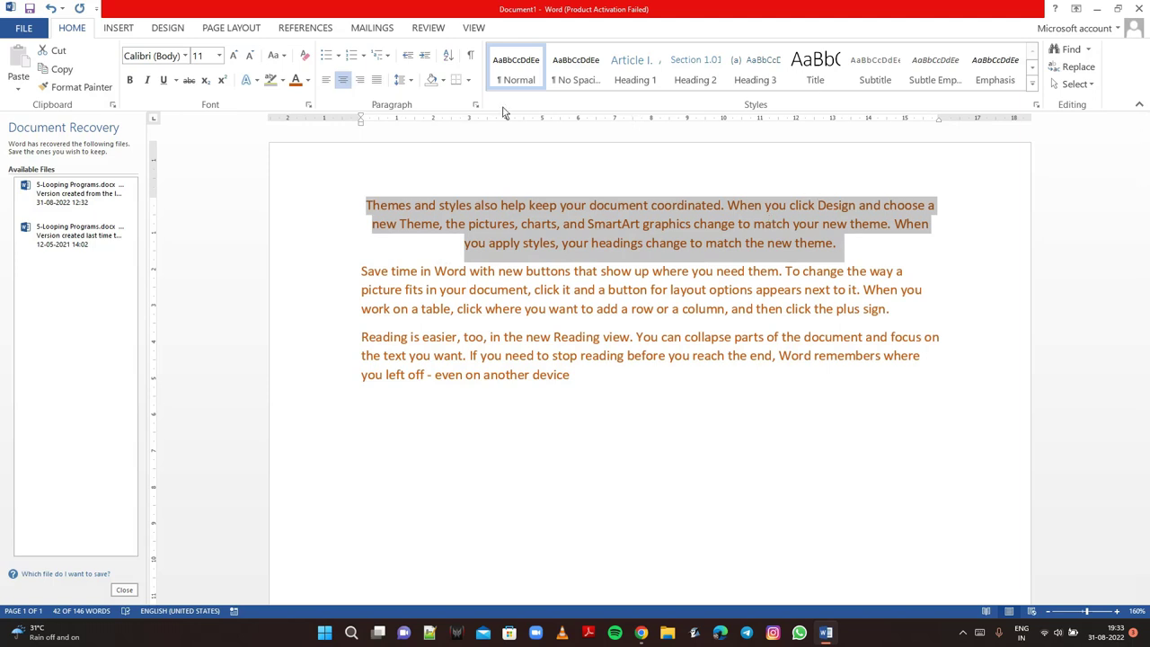
{"action": "left_click", "coordinate": [362, 85]}
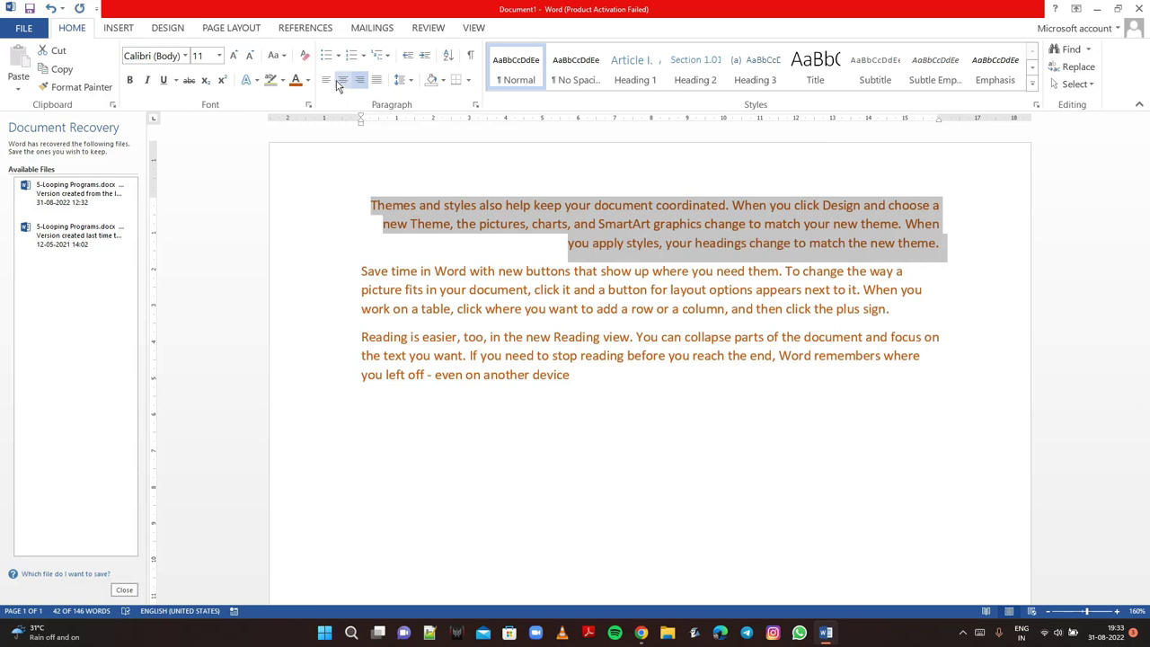
{"action": "left_click", "coordinate": [328, 82]}
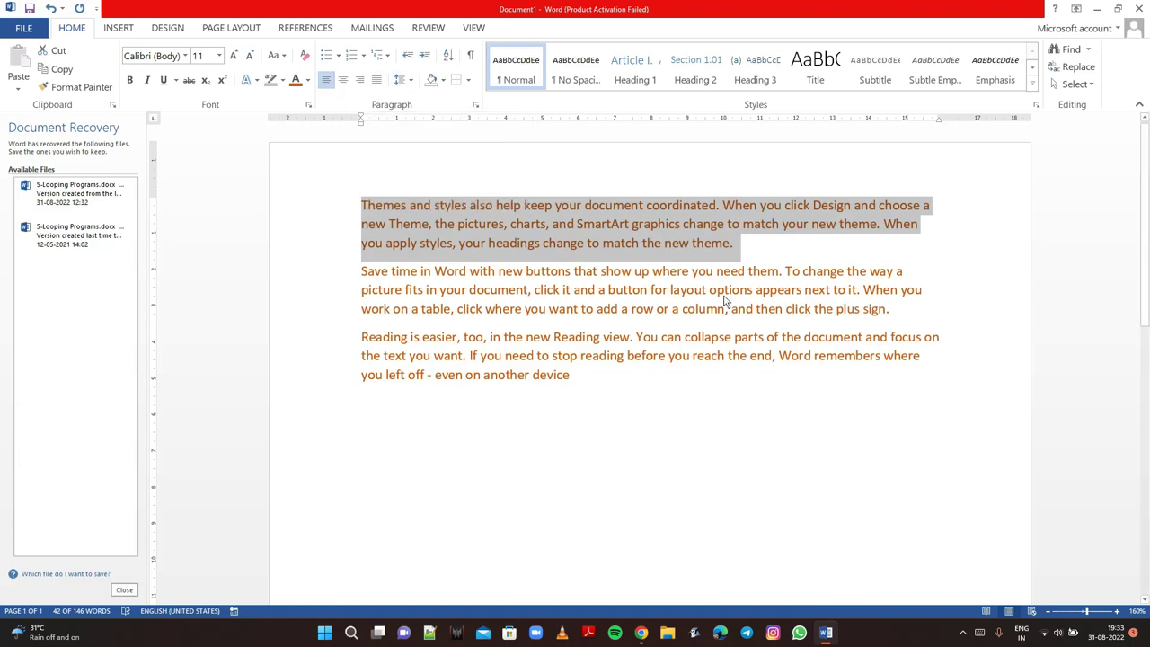
{"action": "left_click", "coordinate": [763, 331]}
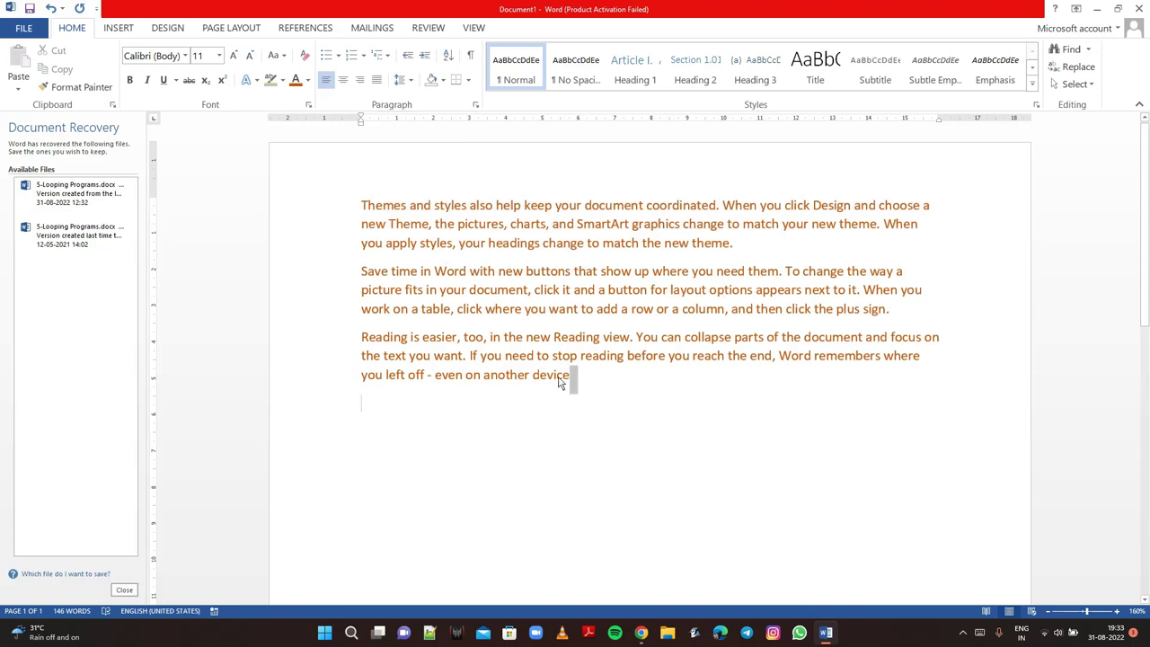
Justify all three remaining paragraphs.
{"action": "mouse_move", "coordinate": [571, 375]}
{"action": "left_mouse_down"}
{"action": "mouse_move", "coordinate": [459, 326]}
{"action": "mouse_move", "coordinate": [379, 160]}
{"action": "left_mouse_up"}
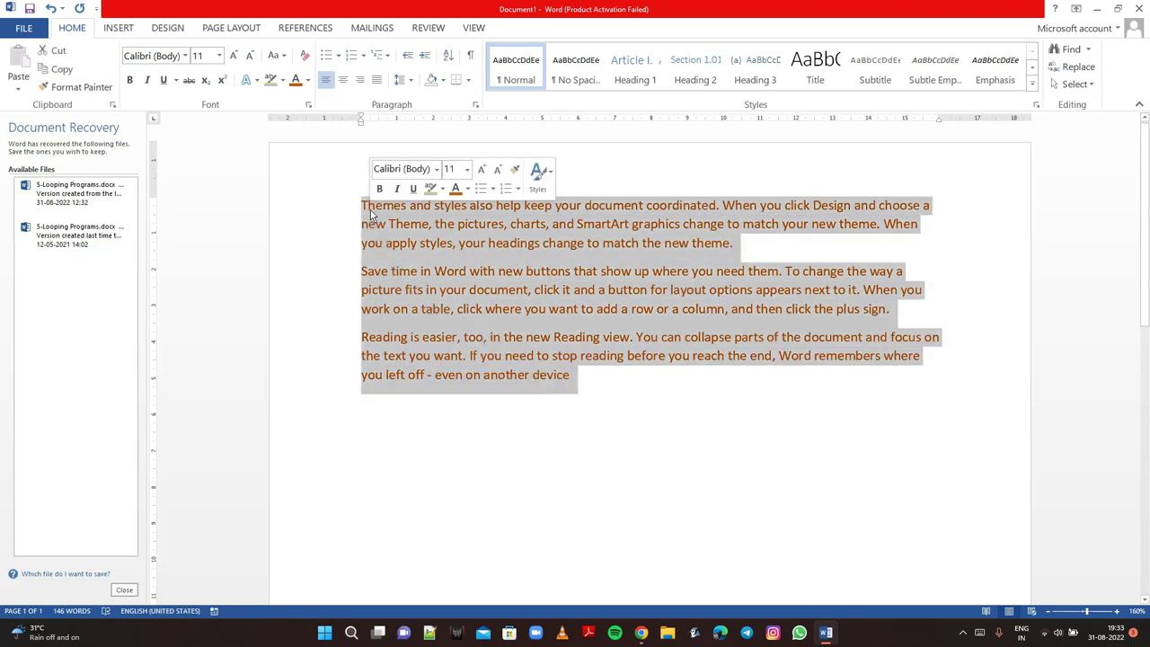
{"action": "left_click", "coordinate": [377, 83]}
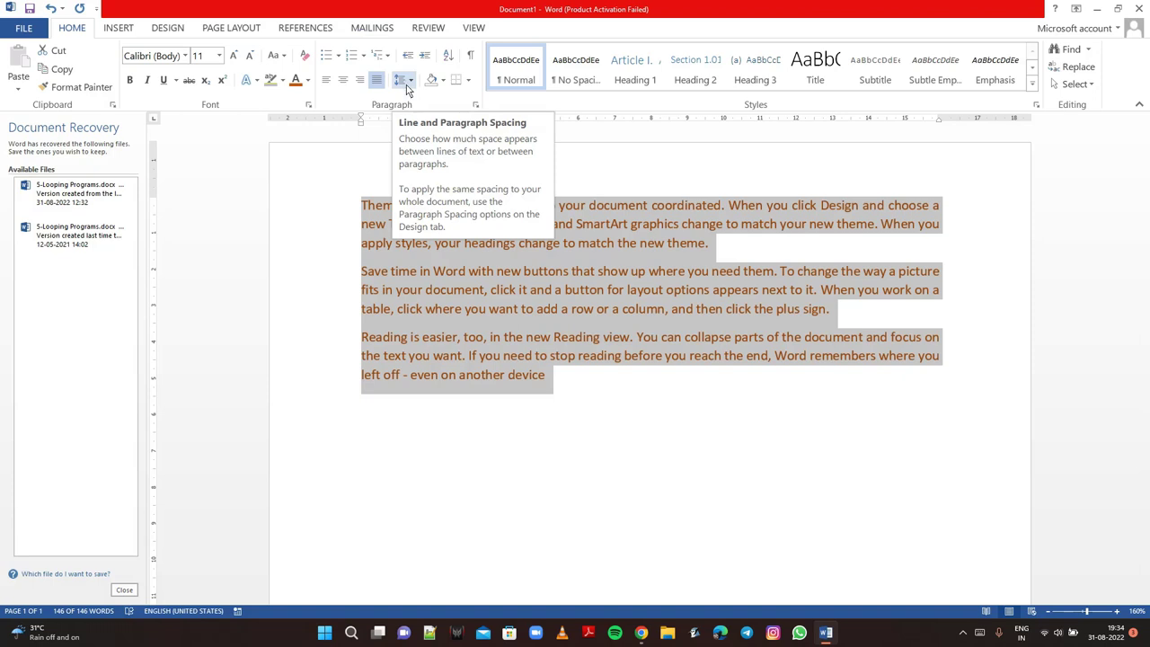
{"action": "left_click", "coordinate": [505, 275]}
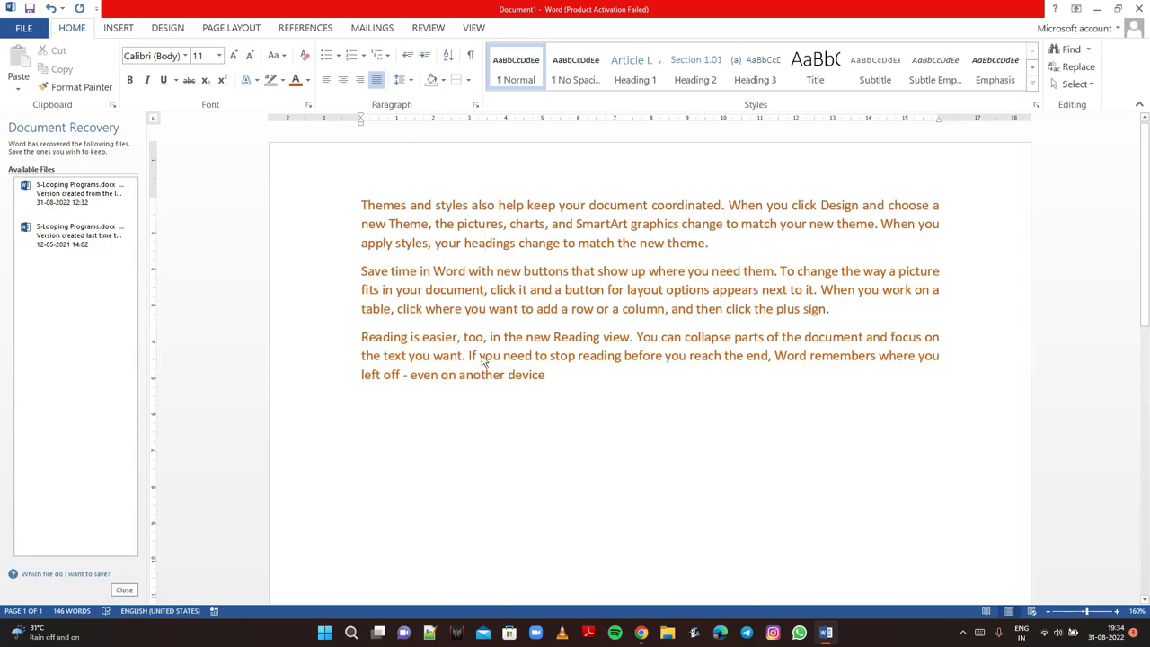
Set the three paragraphs to 1.0 line spacing and remove the space after each paragraph.
{"action": "left_click_drag", "start_coordinate": [548, 384], "coordinate": [361, 205]}
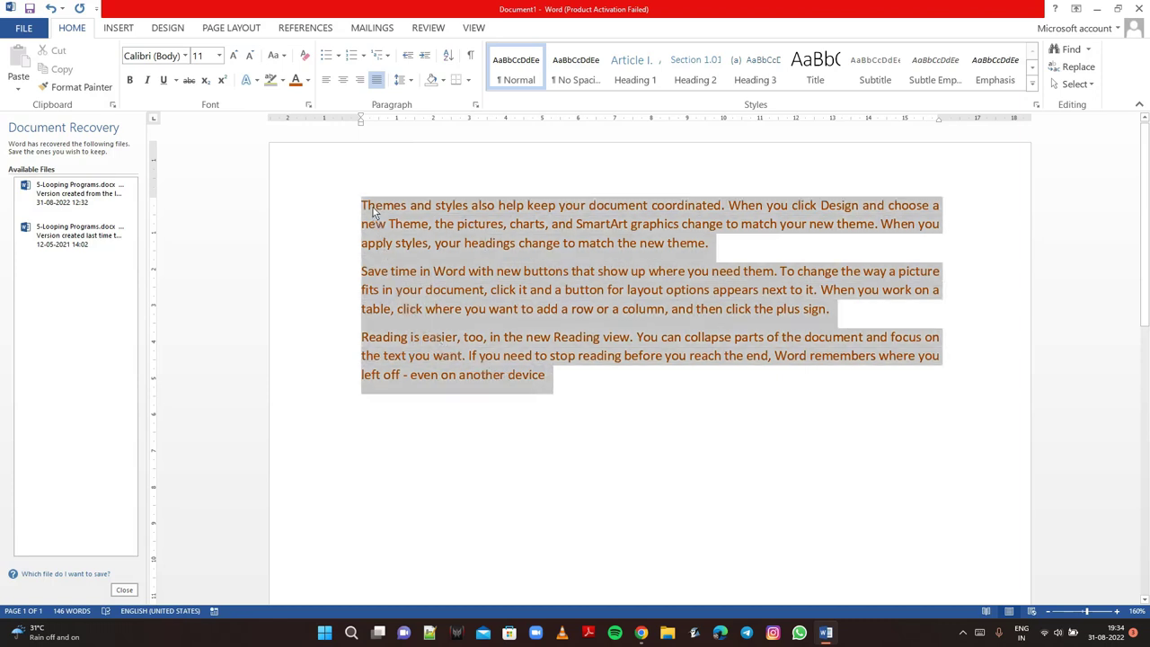
{"action": "left_click", "coordinate": [401, 82]}
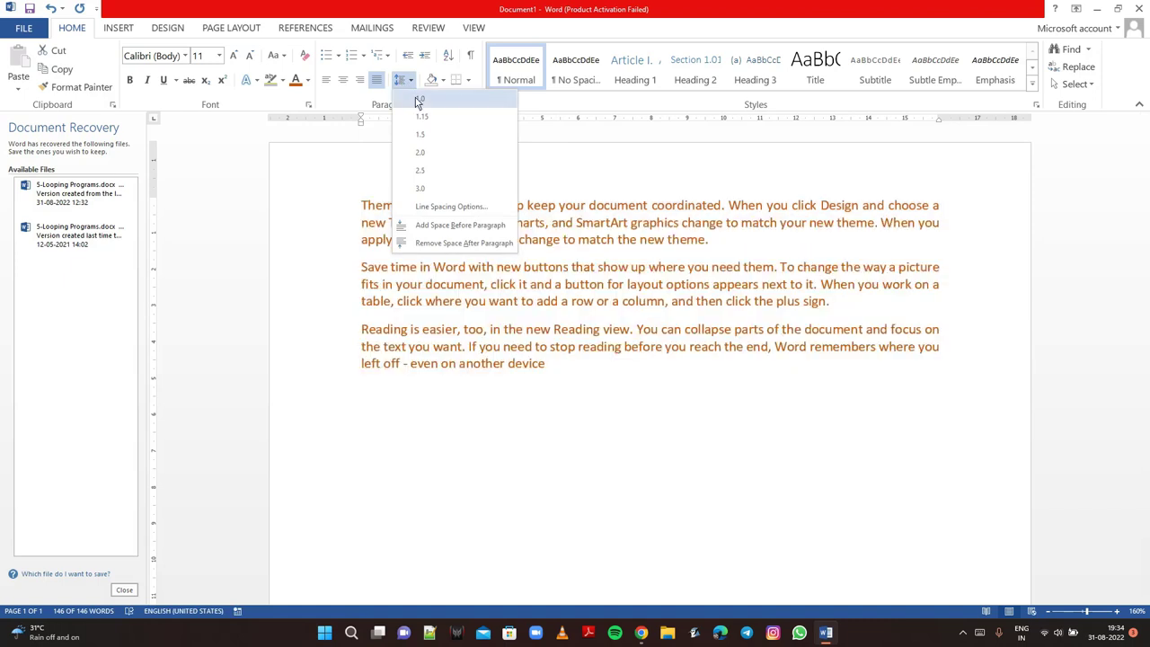
{"action": "left_click", "coordinate": [417, 102]}
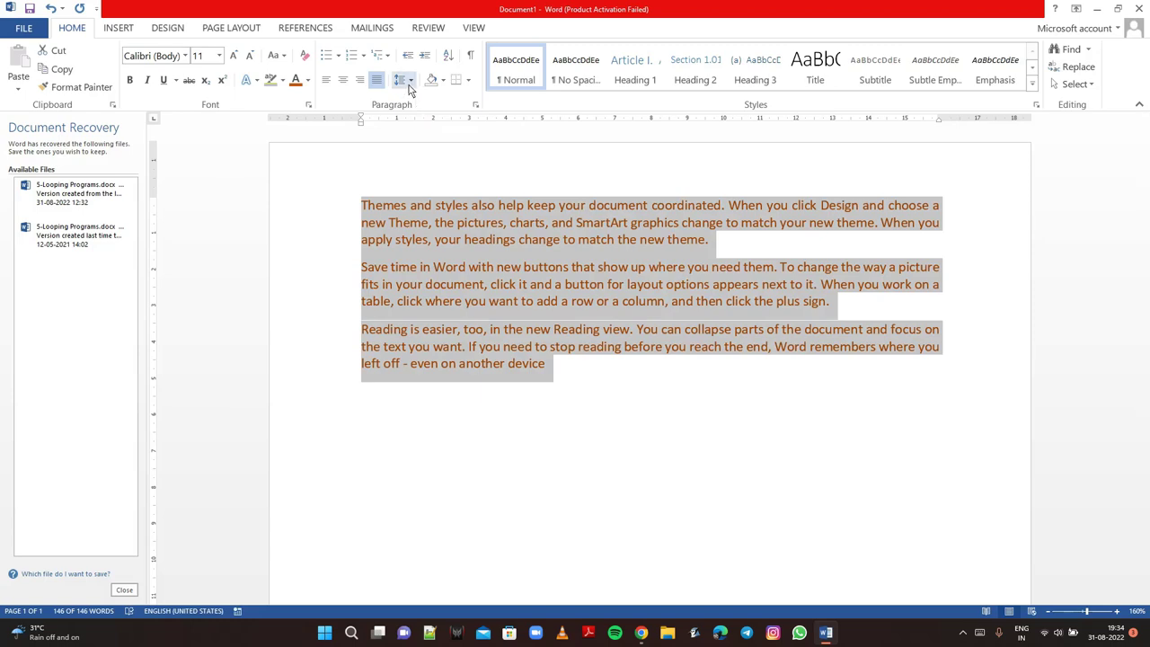
{"action": "left_click", "coordinate": [409, 84]}
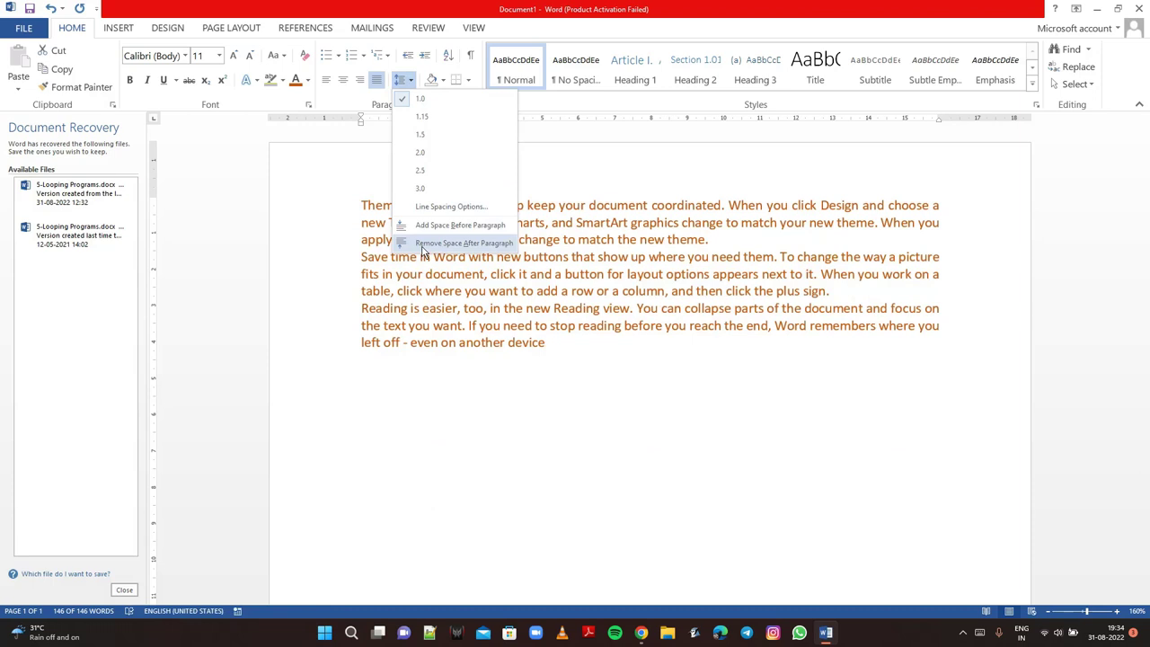
{"action": "left_click", "coordinate": [421, 243]}
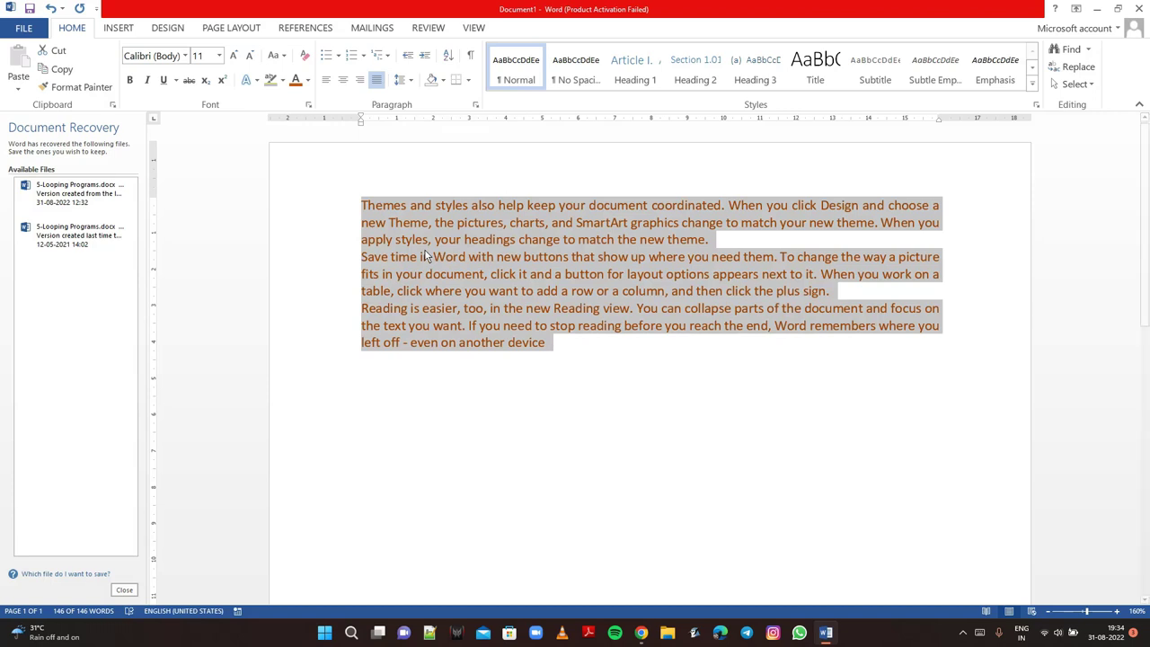
{"action": "left_click", "coordinate": [551, 342]}
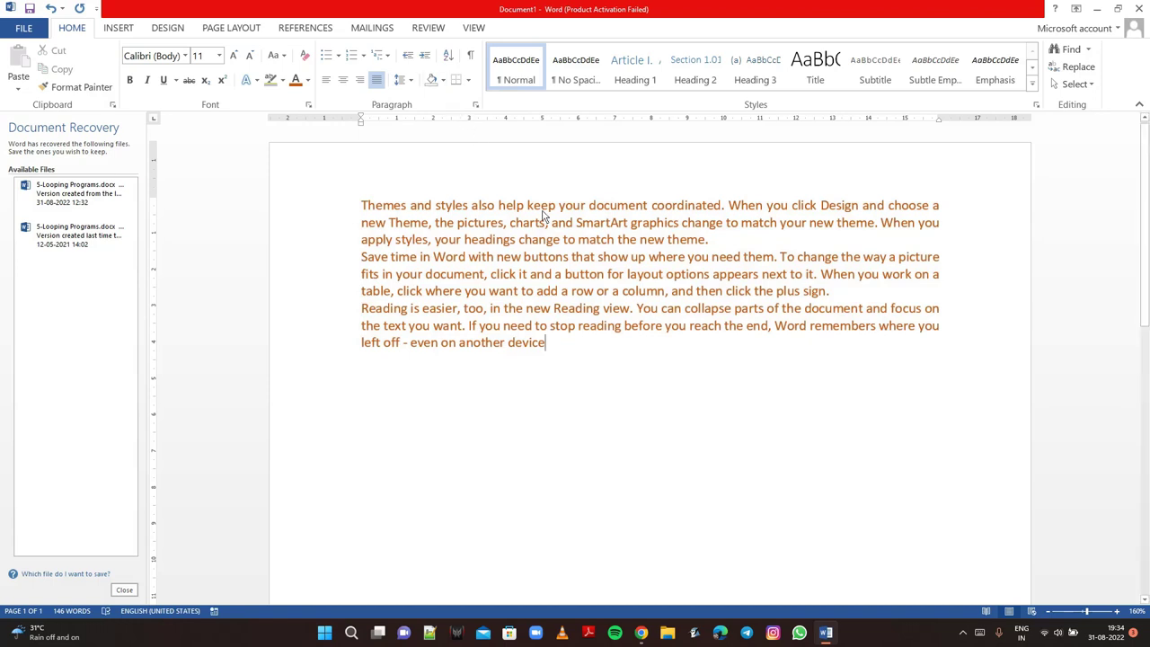
Add the space after each of the three paragraphs back.
{"action": "mouse_move", "coordinate": [566, 360]}
{"action": "left_mouse_down"}
{"action": "mouse_move", "coordinate": [488, 334]}
{"action": "mouse_move", "coordinate": [334, 210]}
{"action": "left_mouse_up"}
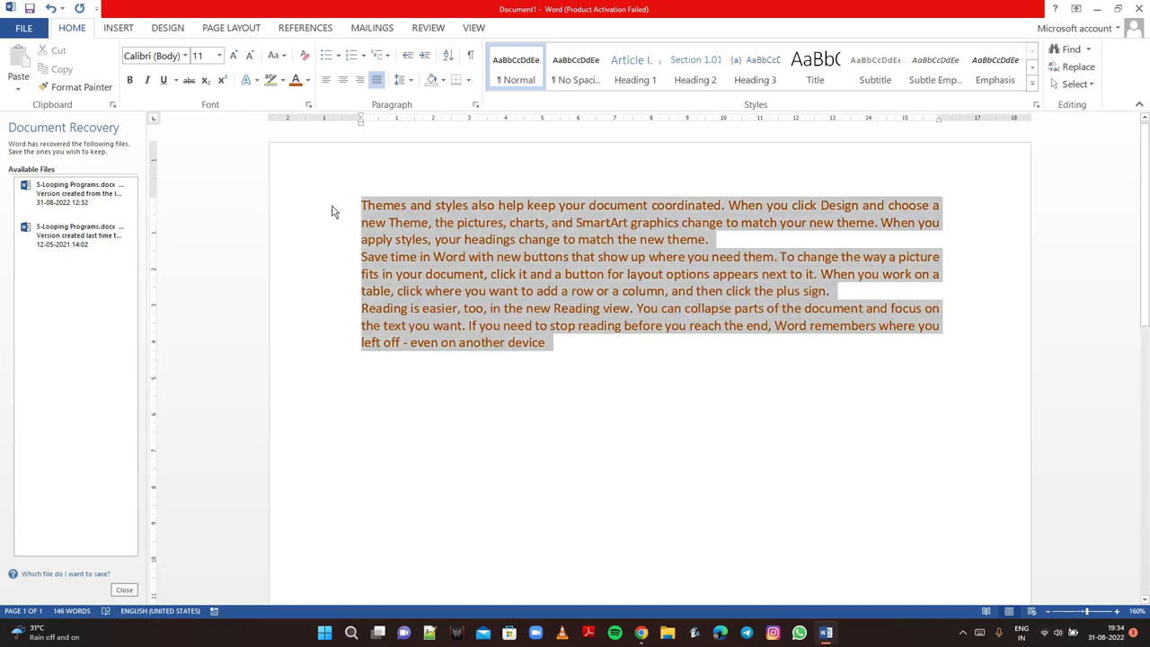
{"action": "left_click", "coordinate": [397, 85]}
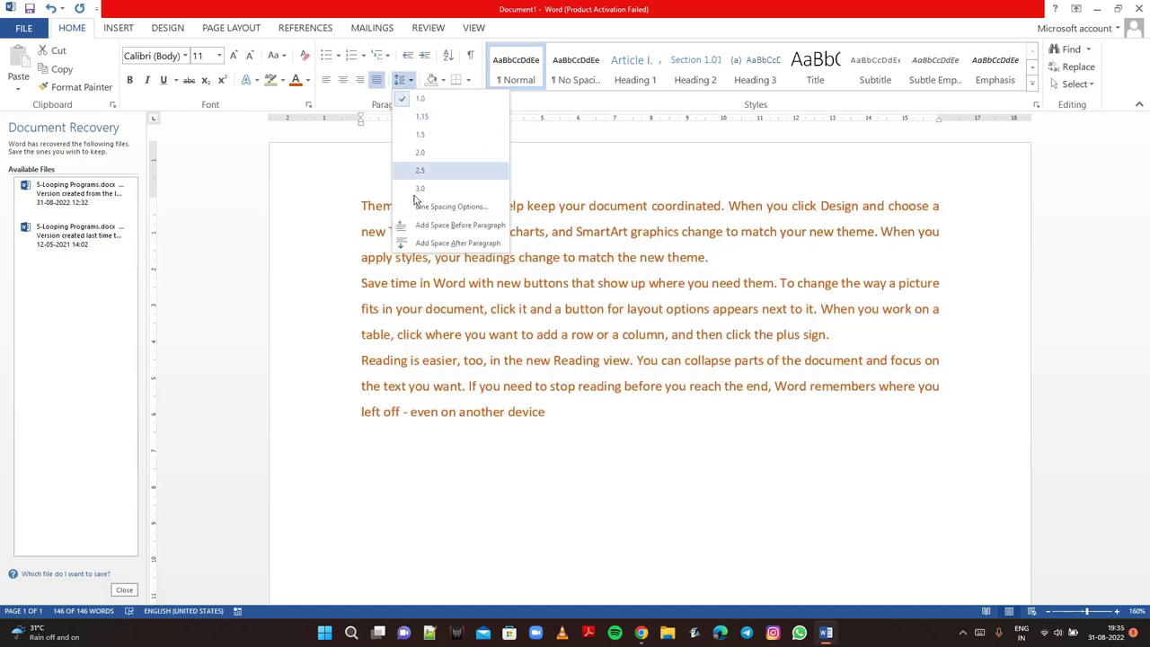
{"action": "left_click", "coordinate": [418, 243]}
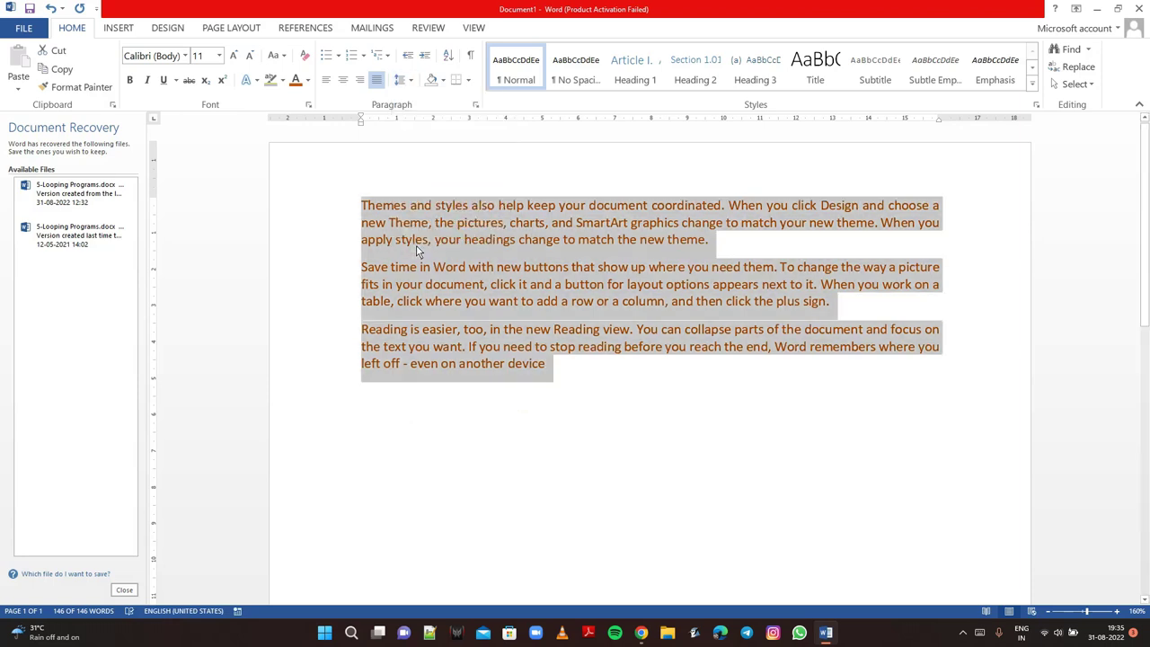
{"action": "left_click", "coordinate": [363, 207]}
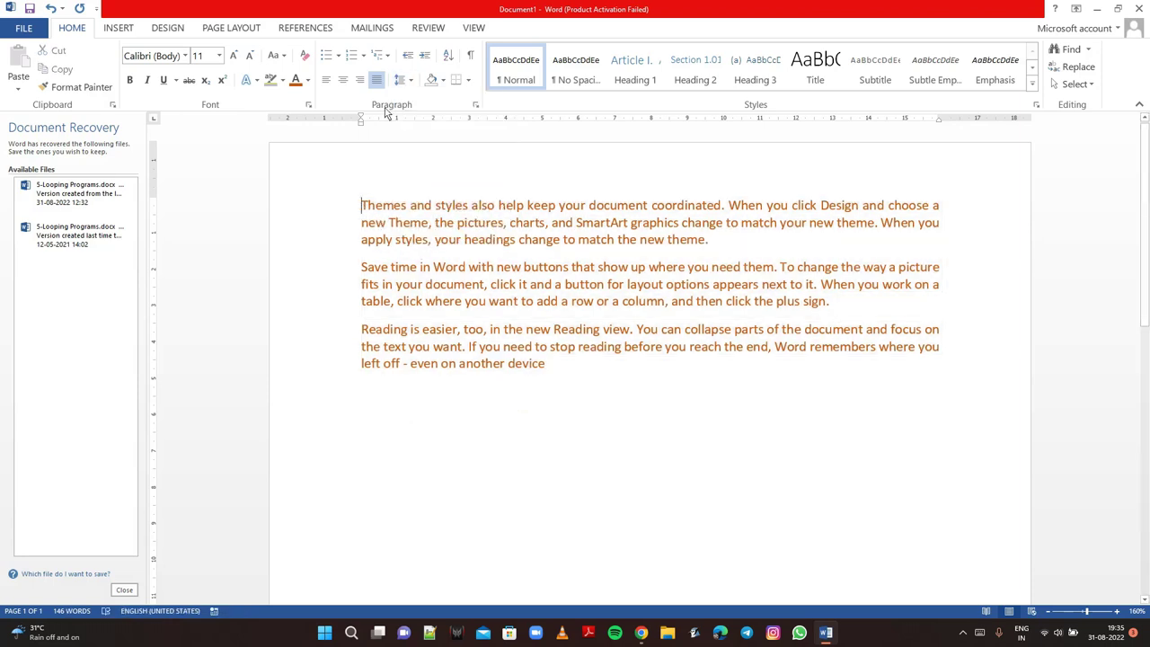
Shade the phrase "Themes and styles also help" light green.
{"action": "left_click", "coordinate": [443, 80]}
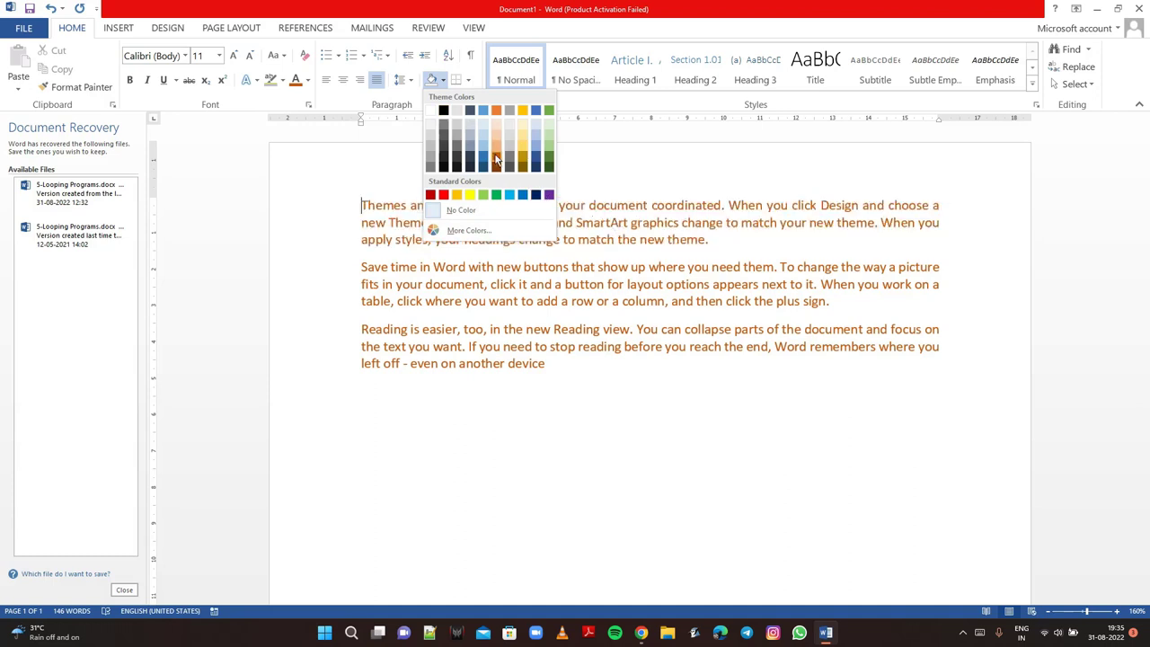
{"action": "left_click", "coordinate": [700, 242]}
{"action": "left_click_drag", "start_coordinate": [362, 206], "coordinate": [521, 208]}
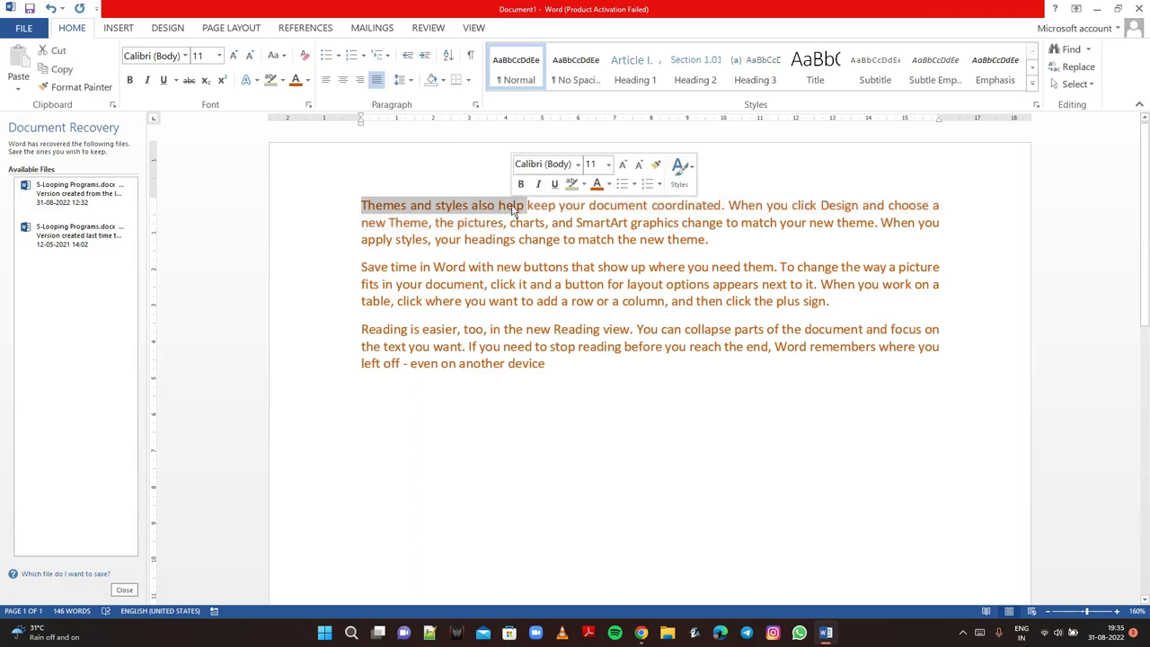
{"action": "left_click", "coordinate": [442, 80]}
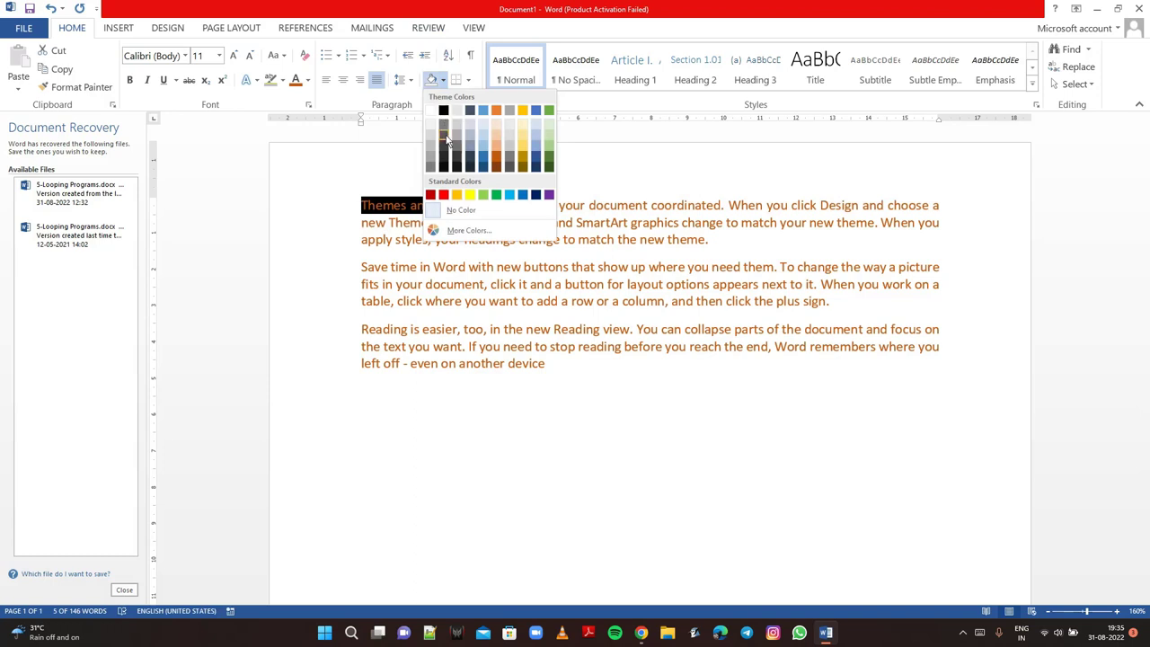
{"action": "left_click", "coordinate": [482, 196]}
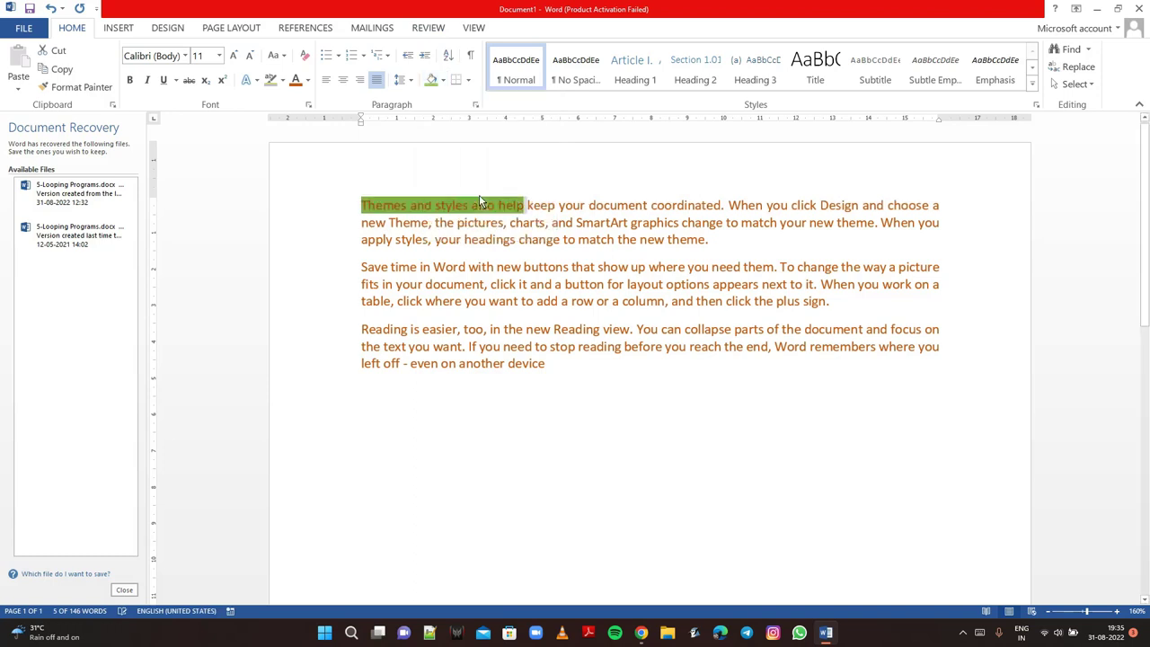
{"action": "left_click", "coordinate": [527, 209]}
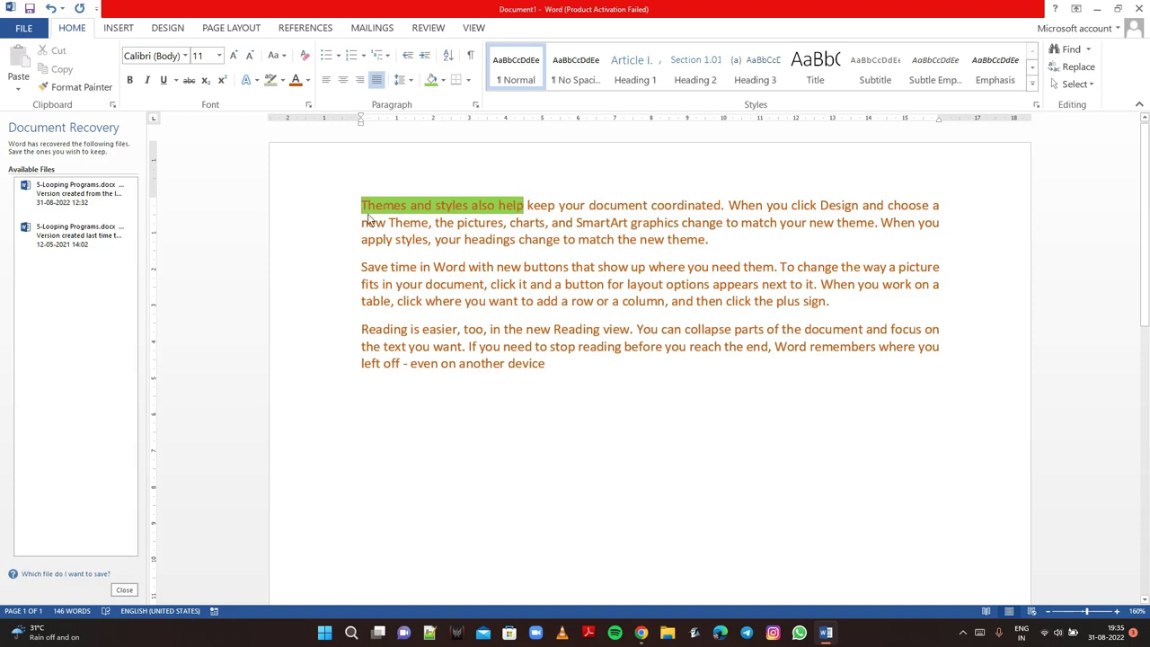
Select the whole first paragraph and dismiss the shading colours without applying one.
{"action": "mouse_move", "coordinate": [363, 213]}
{"action": "left_mouse_down"}
{"action": "mouse_move", "coordinate": [721, 213]}
{"action": "mouse_move", "coordinate": [379, 169]}
{"action": "left_mouse_up"}
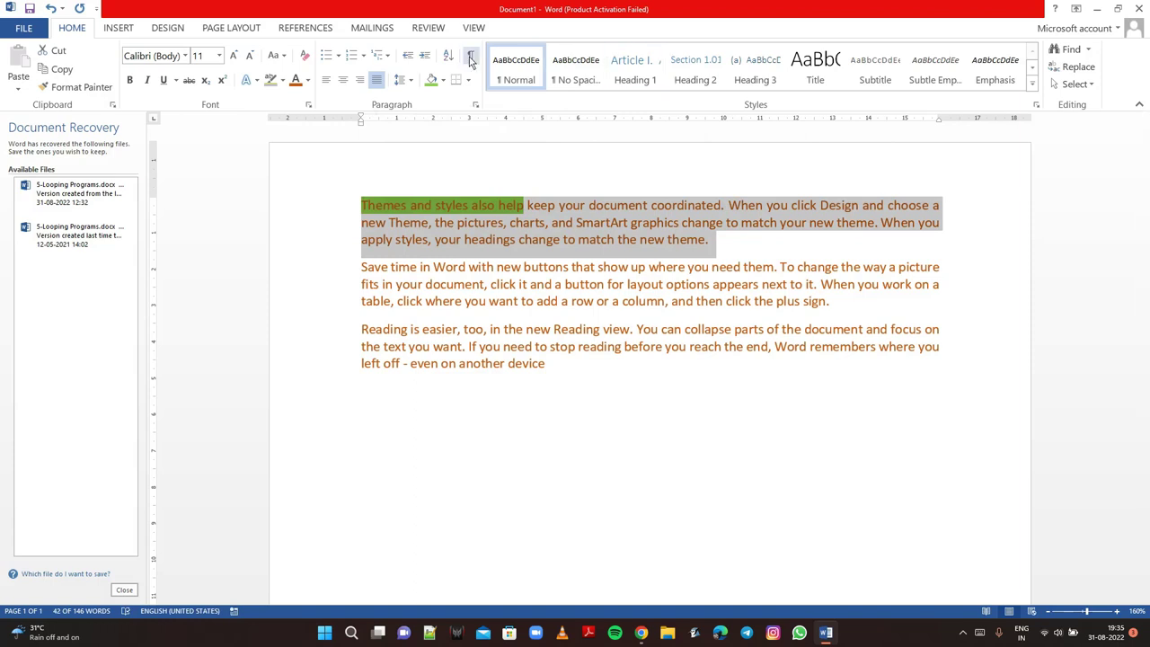
{"action": "left_click", "coordinate": [443, 80]}
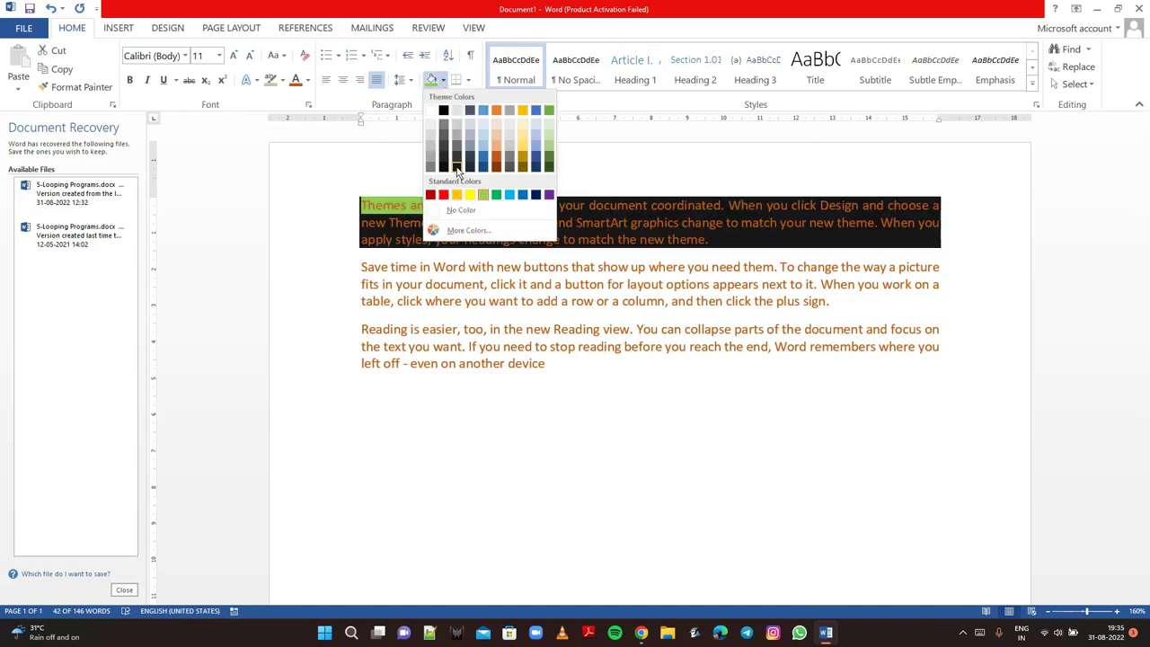
{"action": "left_click", "coordinate": [463, 261]}
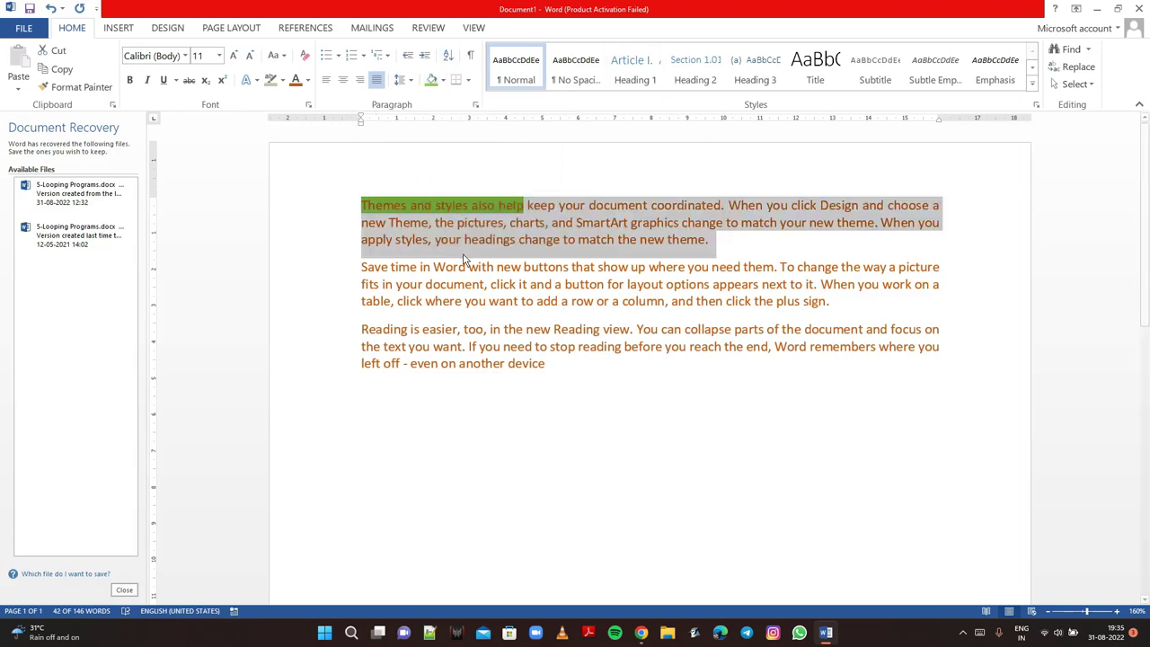
{"action": "left_click", "coordinate": [465, 266]}
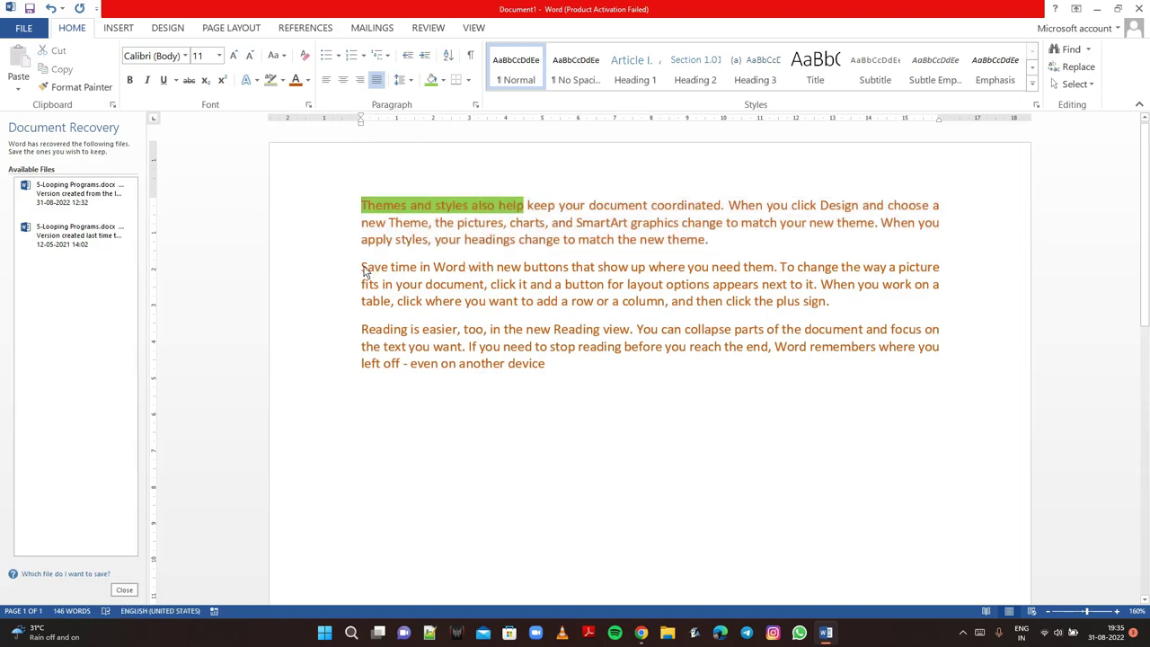
Put an Outside Borders box around the first paragraph.
{"action": "left_click", "coordinate": [361, 206]}
{"action": "left_click", "coordinate": [469, 80]}
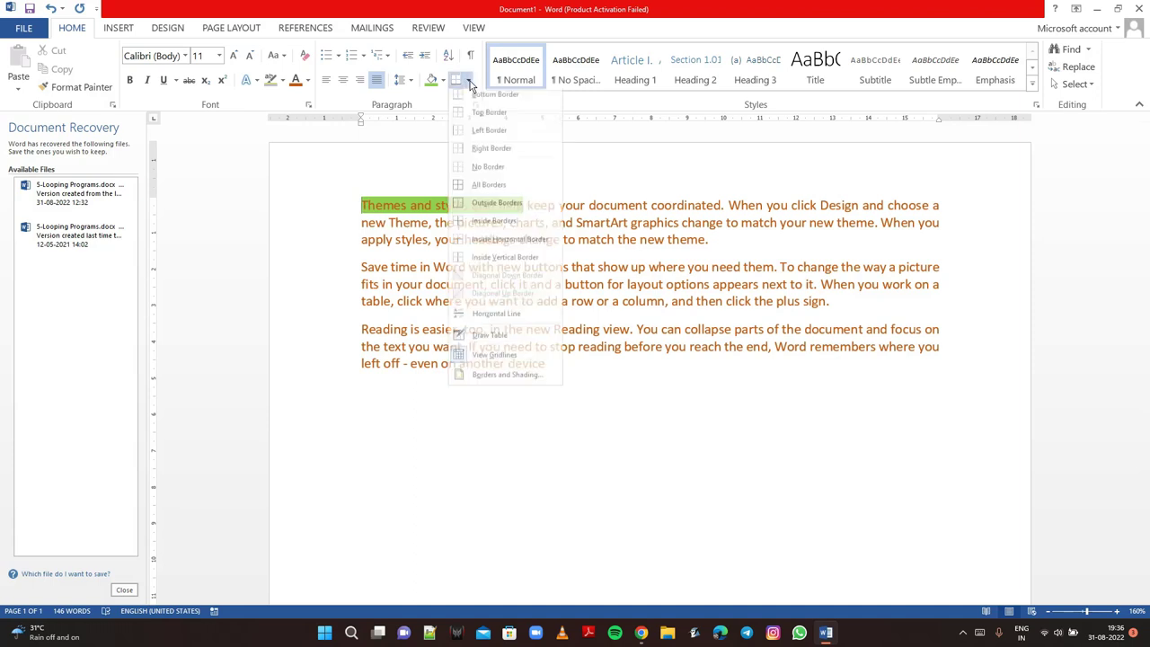
{"action": "left_click", "coordinate": [352, 230]}
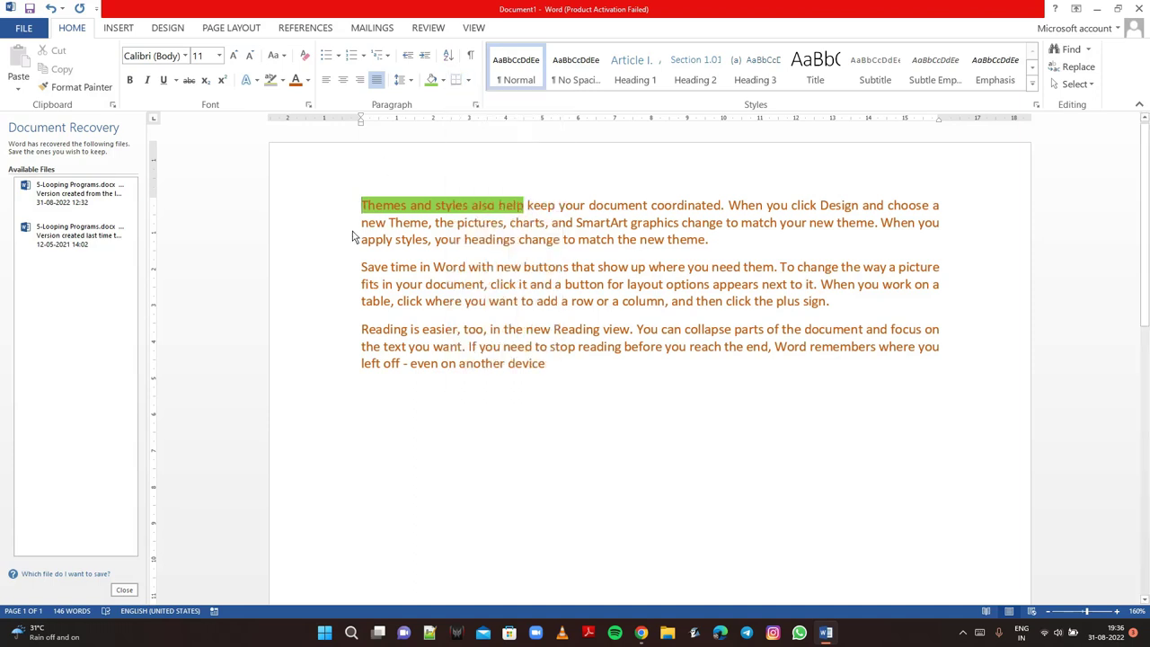
{"action": "mouse_move", "coordinate": [363, 204]}
{"action": "left_mouse_down"}
{"action": "mouse_move", "coordinate": [373, 231]}
{"action": "mouse_move", "coordinate": [363, 210]}
{"action": "left_mouse_up"}
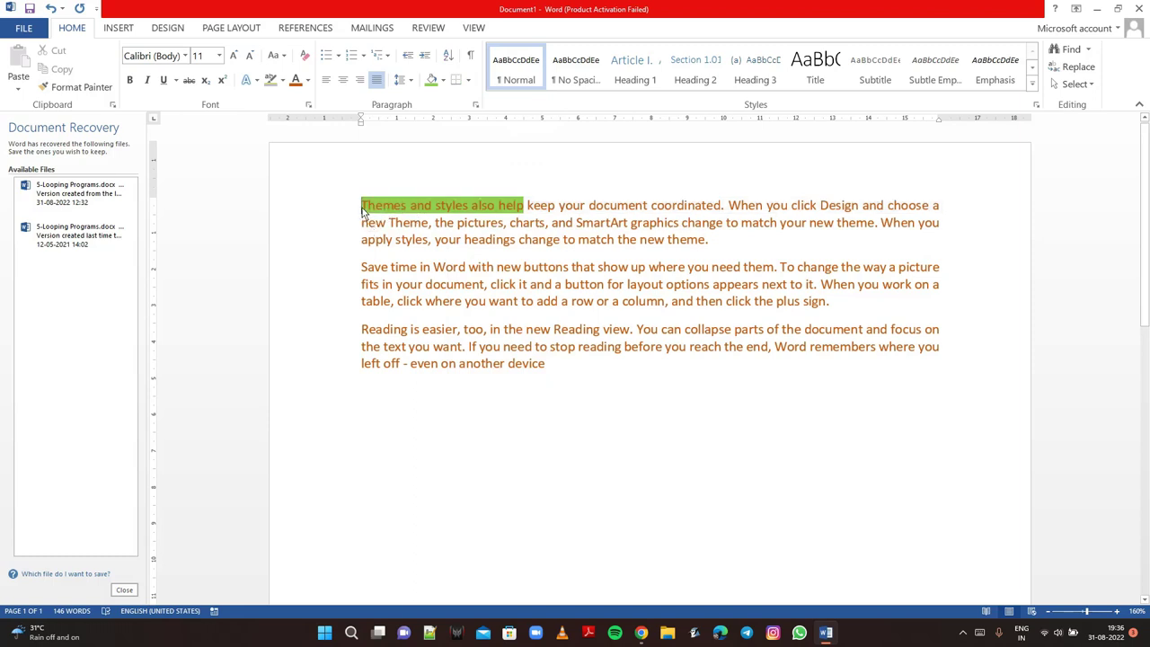
{"action": "left_click", "coordinate": [467, 81]}
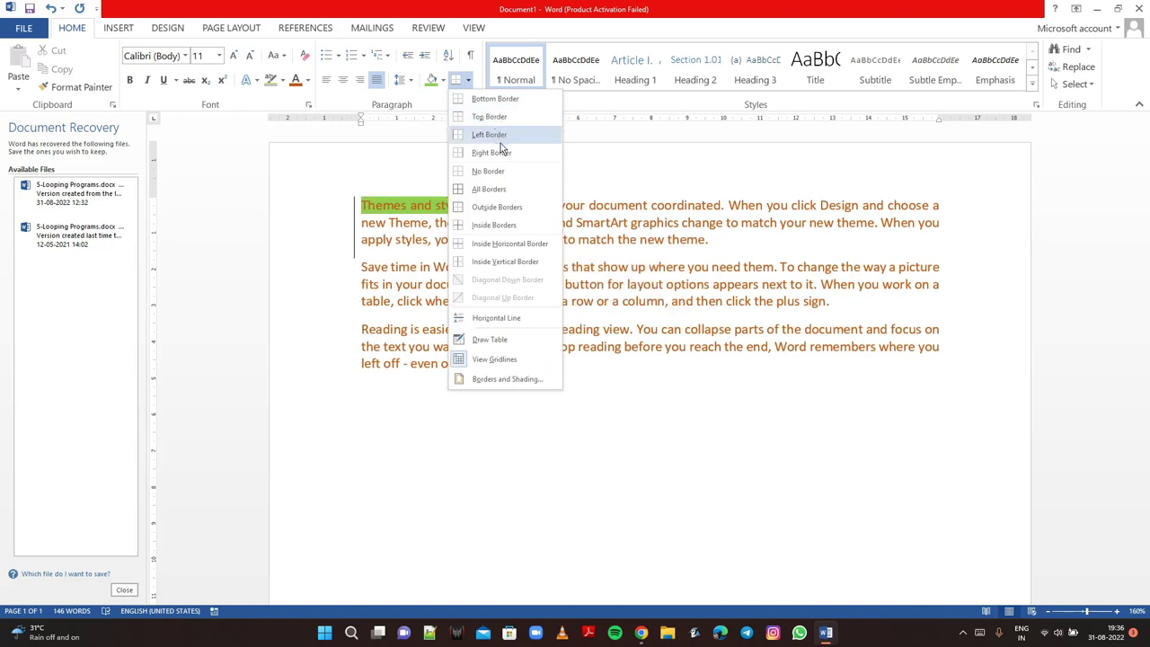
{"action": "left_click", "coordinate": [504, 190]}
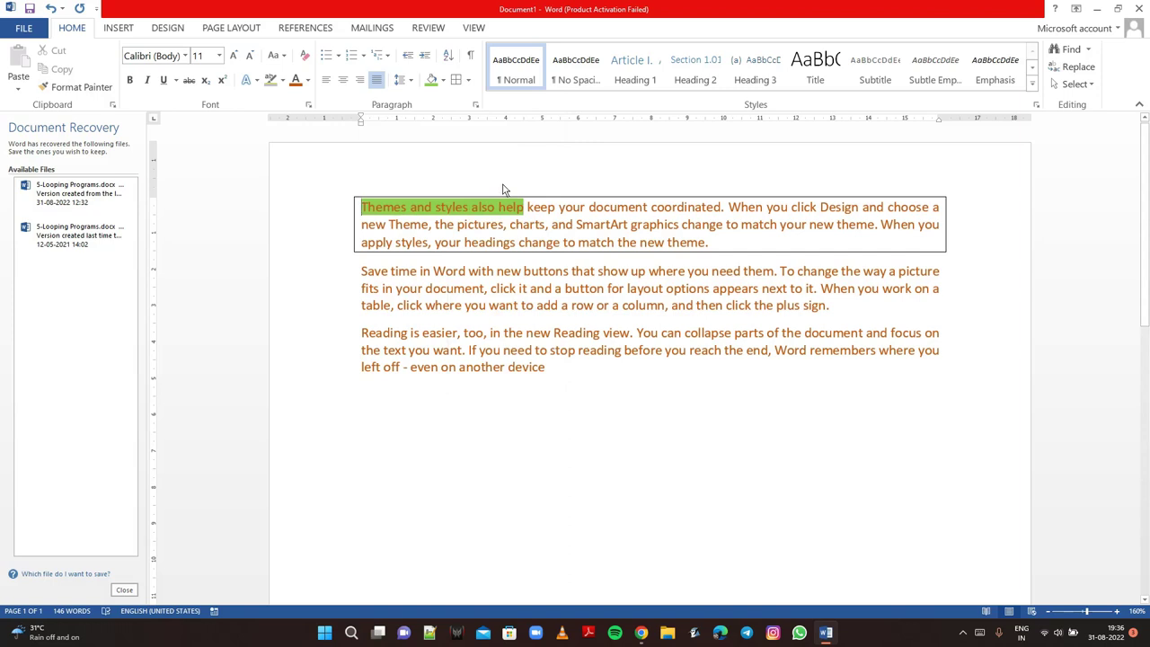
Switch the first paragraph to All Borders, then remove it with No Border.
{"action": "left_click", "coordinate": [468, 80]}
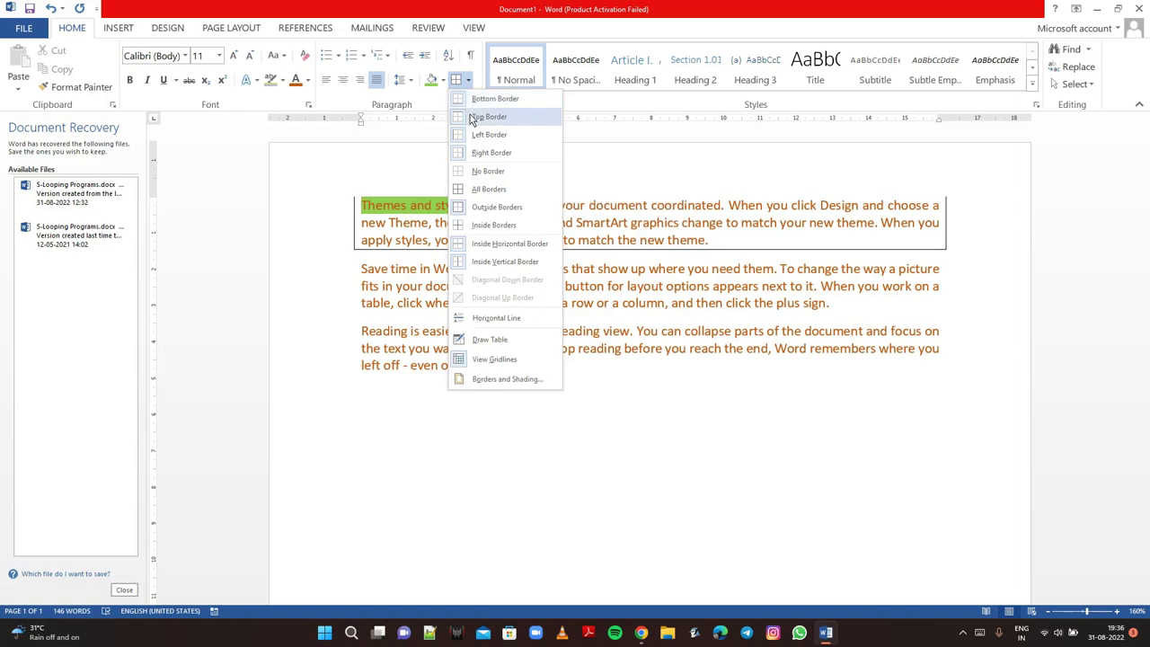
{"action": "left_click", "coordinate": [480, 193]}
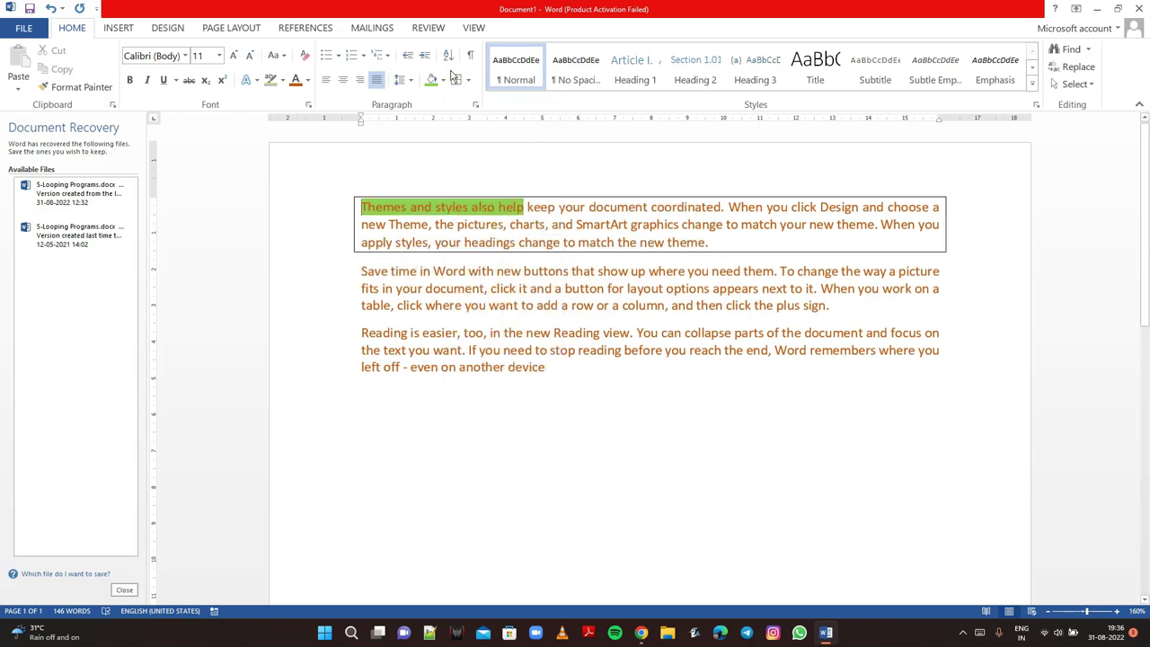
{"action": "left_click", "coordinate": [468, 80]}
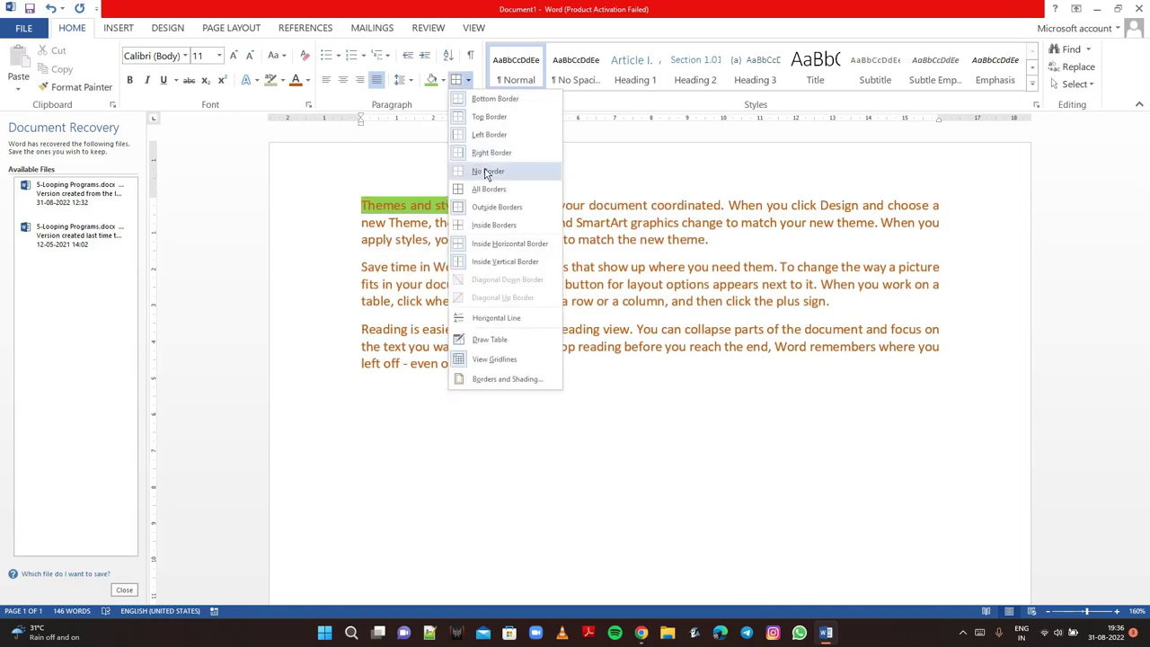
{"action": "left_click", "coordinate": [486, 171]}
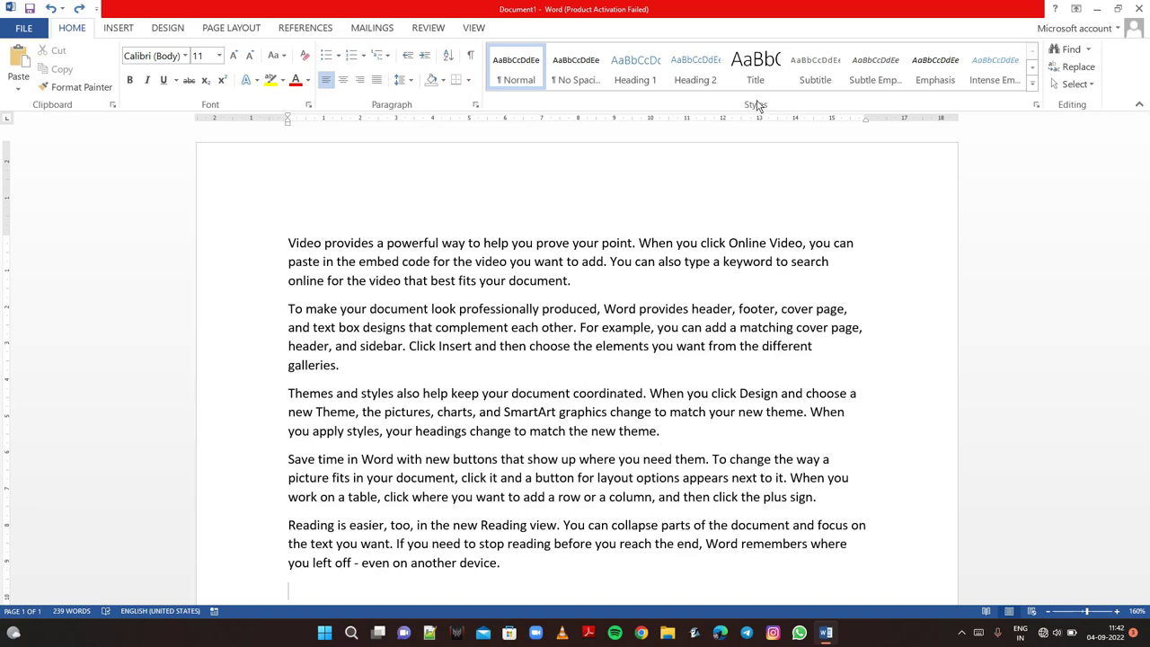
Apply Heading 1 to the "Video provides" and "To make your document" paragraphs.
{"action": "left_click", "coordinate": [287, 246]}
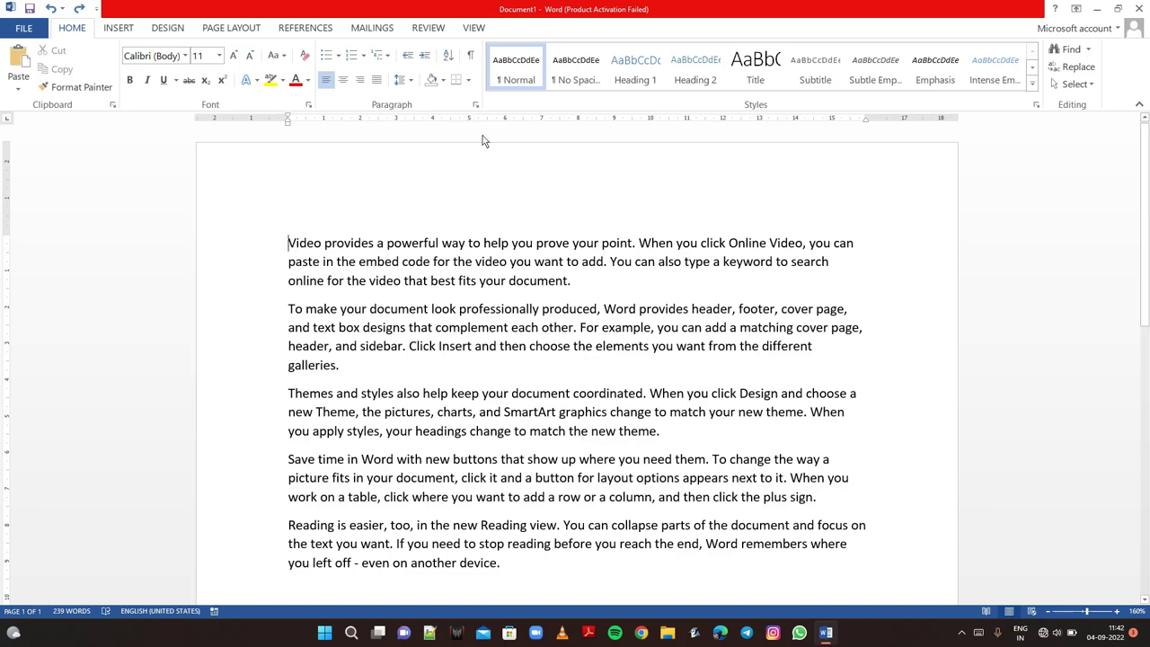
{"action": "left_click", "coordinate": [632, 79]}
{"action": "left_click", "coordinate": [462, 346]}
{"action": "left_click_drag", "start_coordinate": [437, 349], "coordinate": [259, 253]}
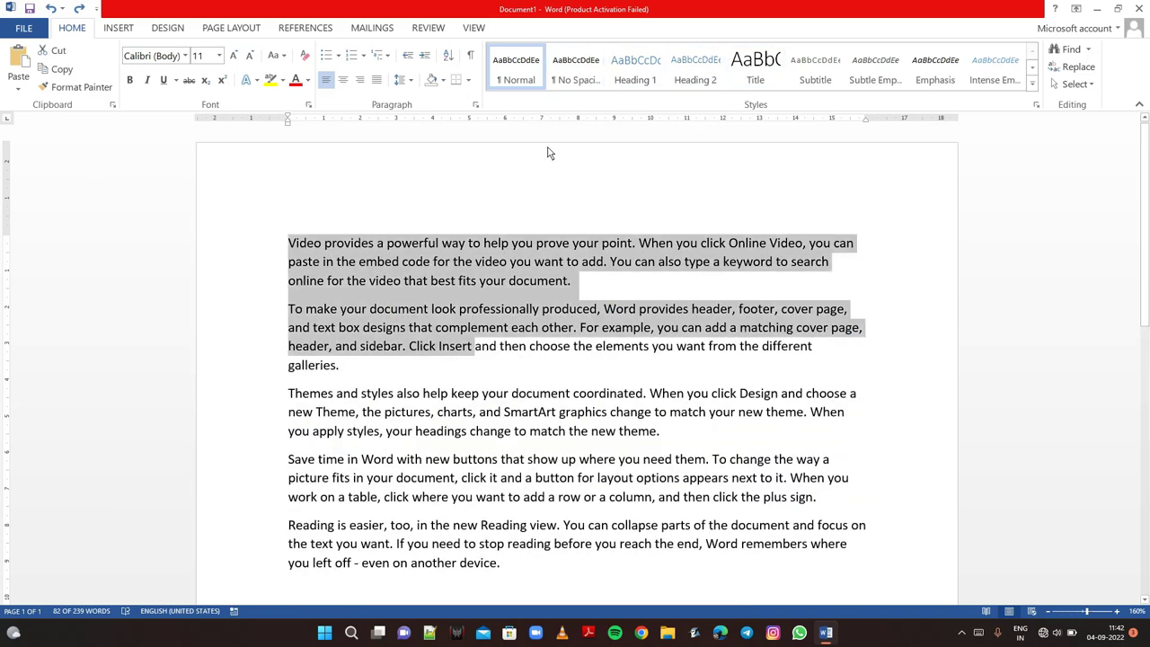
{"action": "left_click", "coordinate": [653, 72]}
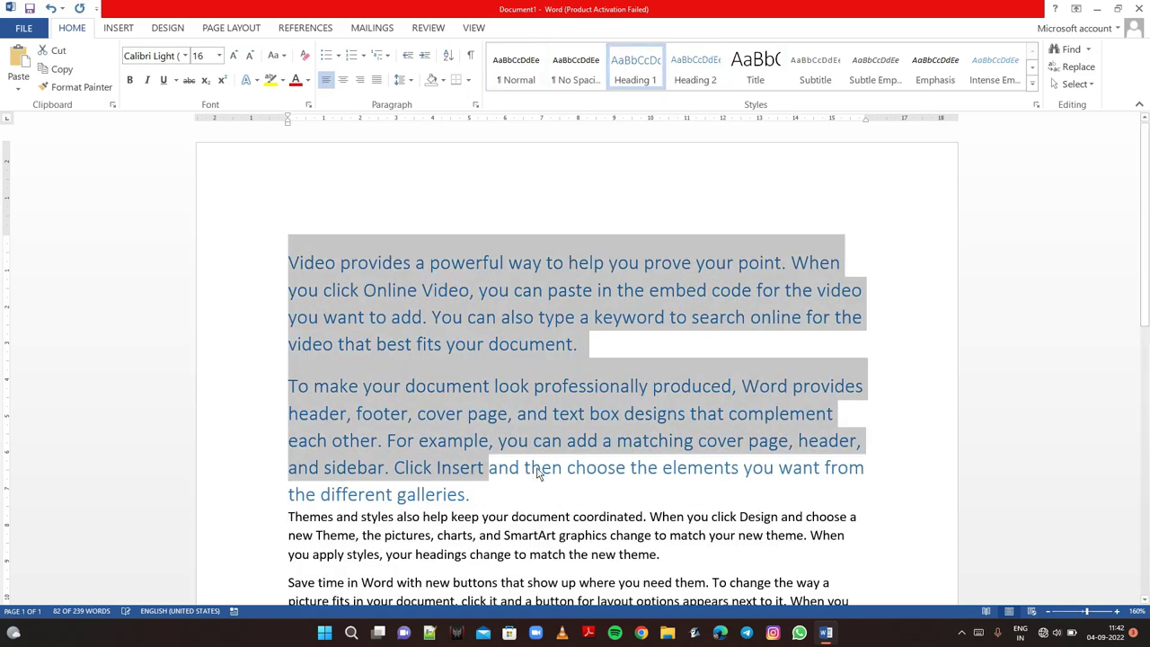
{"action": "left_click", "coordinate": [474, 476]}
{"action": "left_click", "coordinate": [474, 487]}
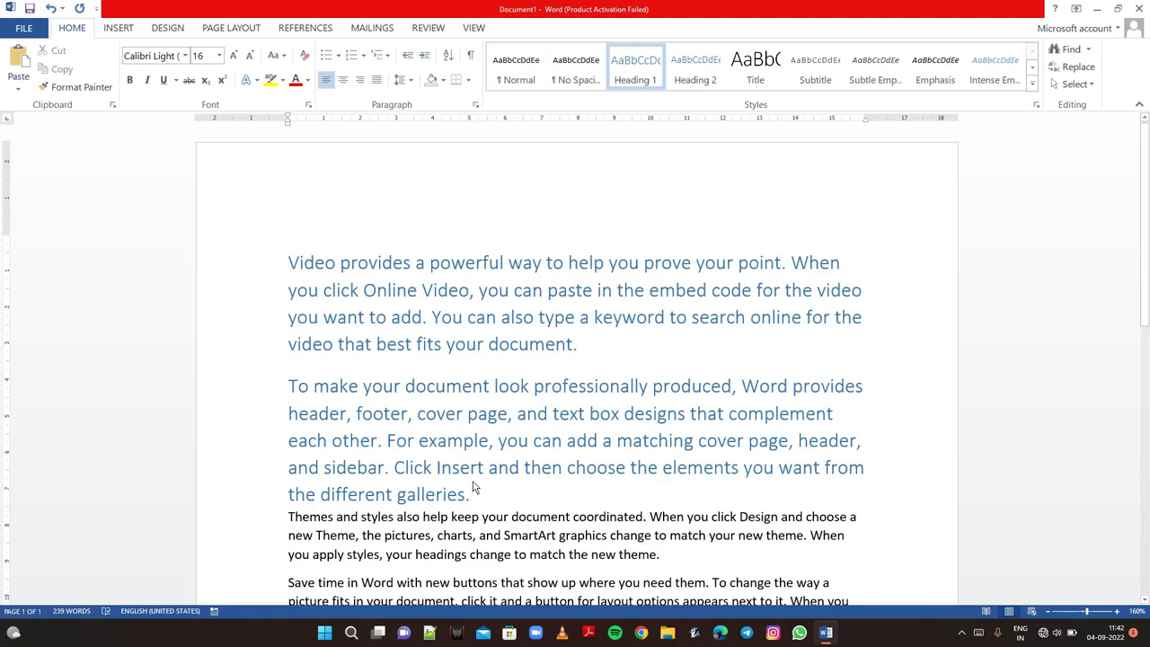
Search for "video" in the Navigation pane, replacing the old term "movie".
{"action": "left_click", "coordinate": [575, 344]}
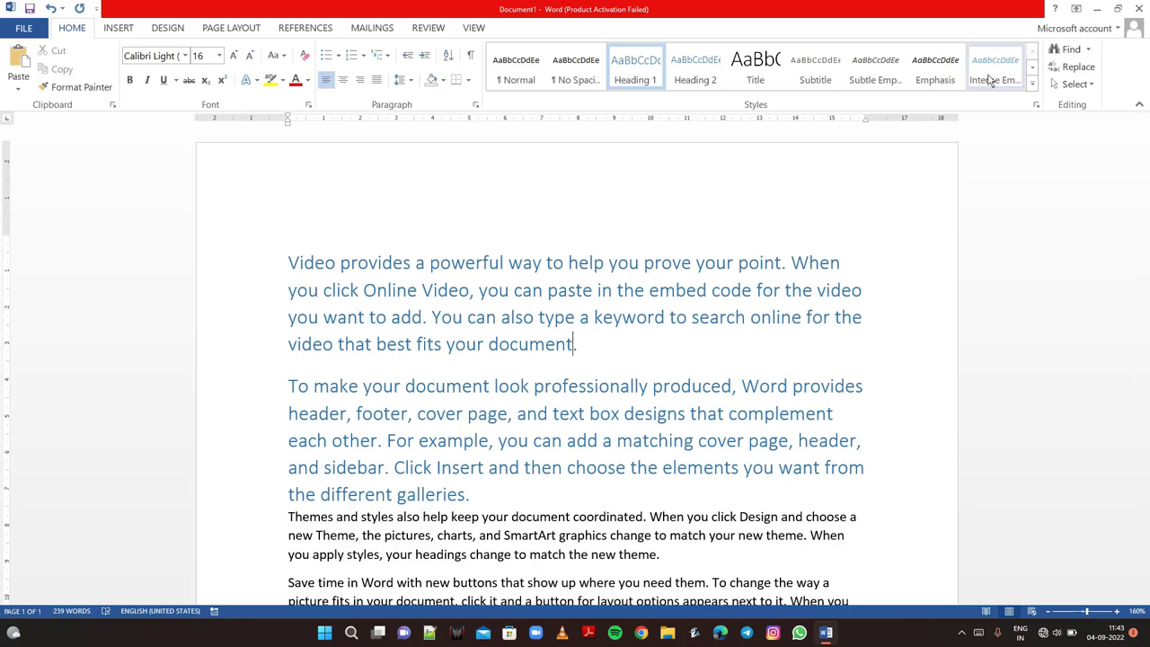
{"action": "left_click", "coordinate": [1087, 52]}
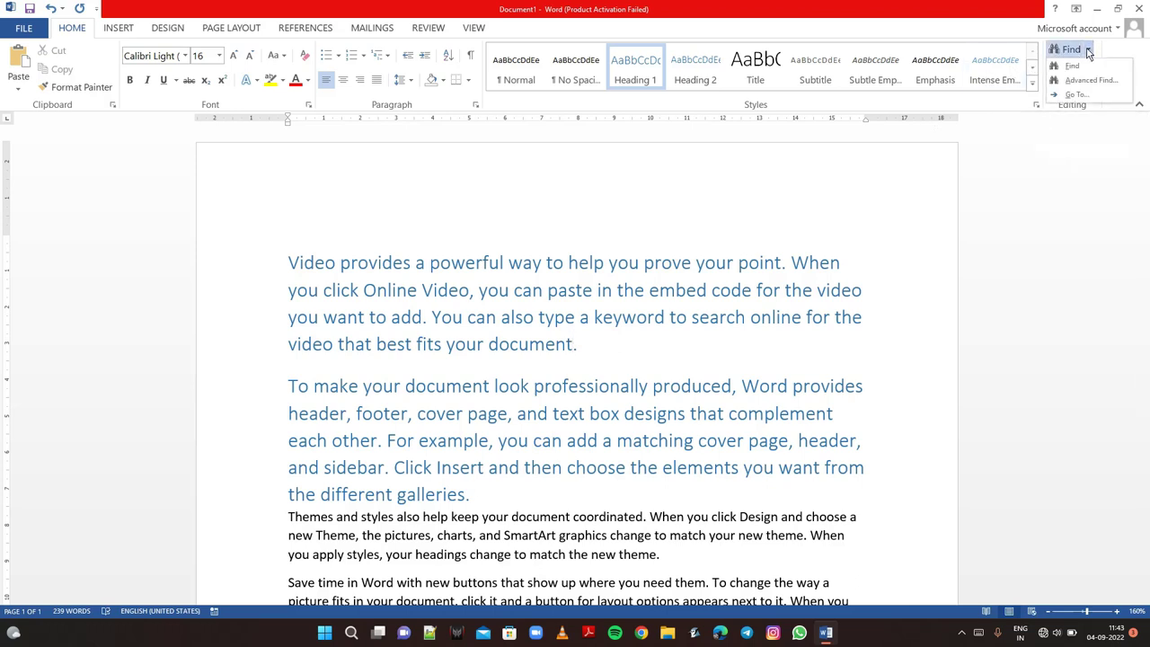
{"action": "left_click", "coordinate": [1086, 66]}
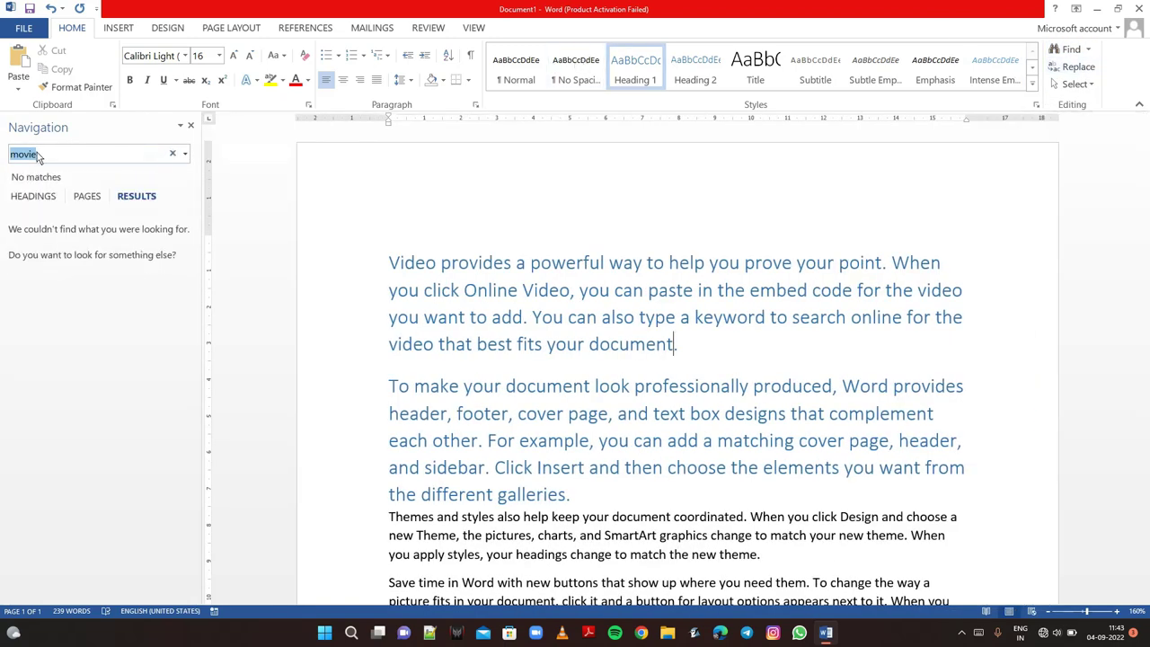
{"action": "key", "text": "BackSpace"}
{"action": "type", "text": "vid"}
{"action": "type", "text": "eo"}
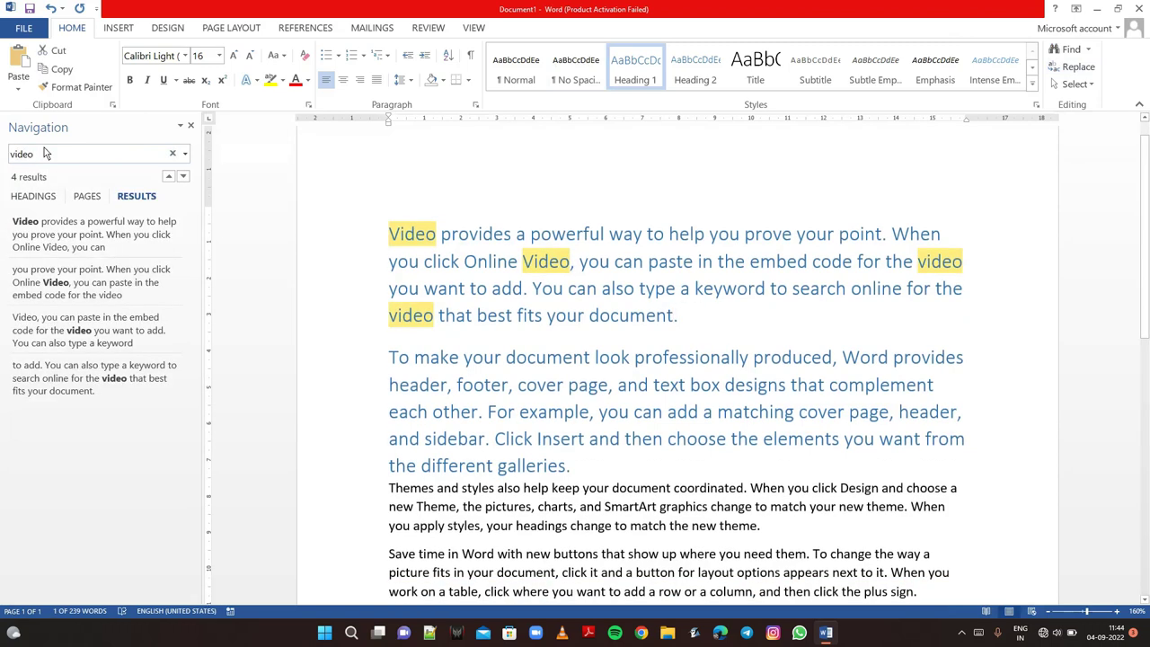
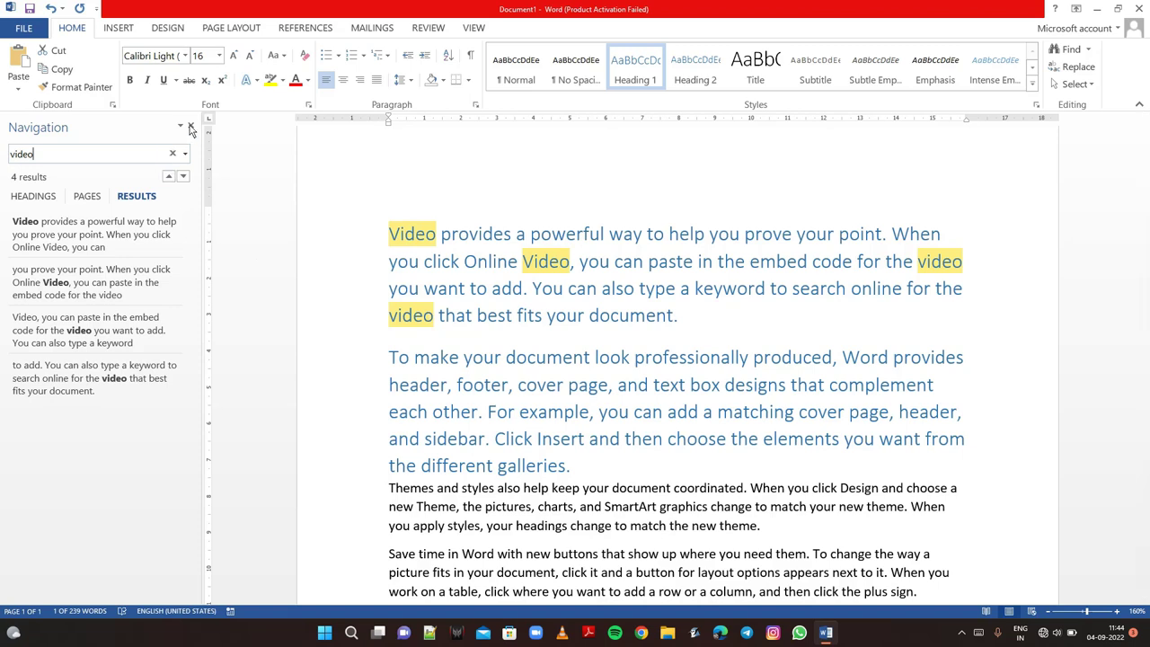
Clear 'video' from the Navigation pane search box and close the pane.
{"action": "key", "text": "BackSpace"}
{"action": "key", "text": "BackSpace"}
{"action": "key", "text": "BackSpace"}
{"action": "key", "text": "BackSpace"}
{"action": "key", "text": "BackSpace"}
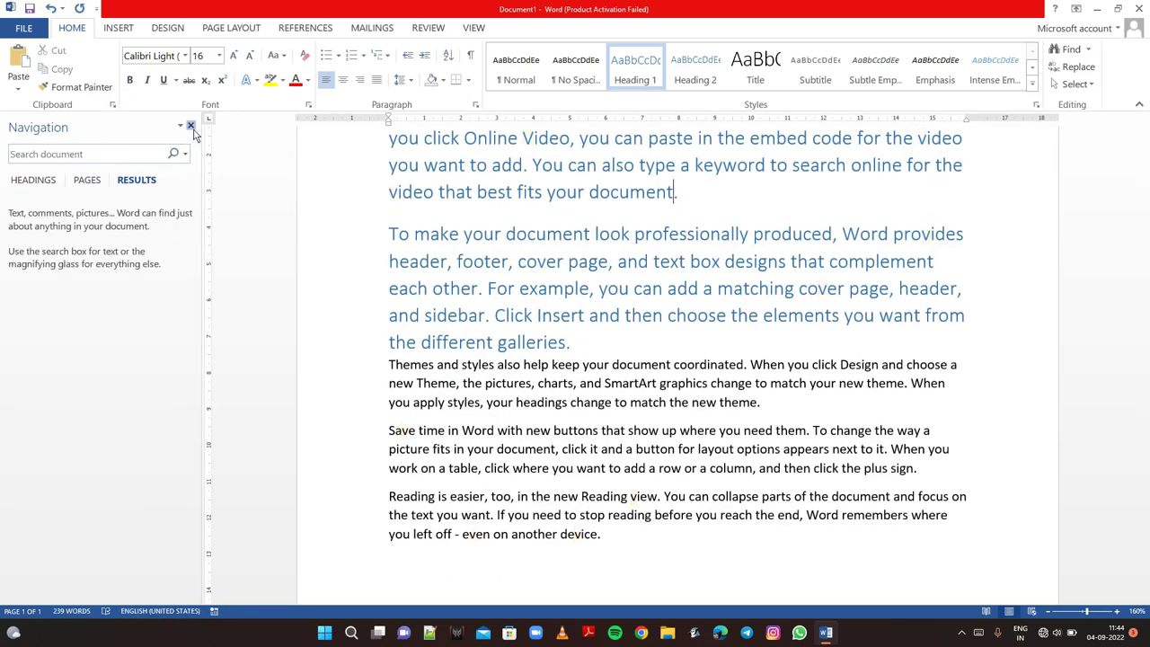
{"action": "left_click", "coordinate": [190, 126]}
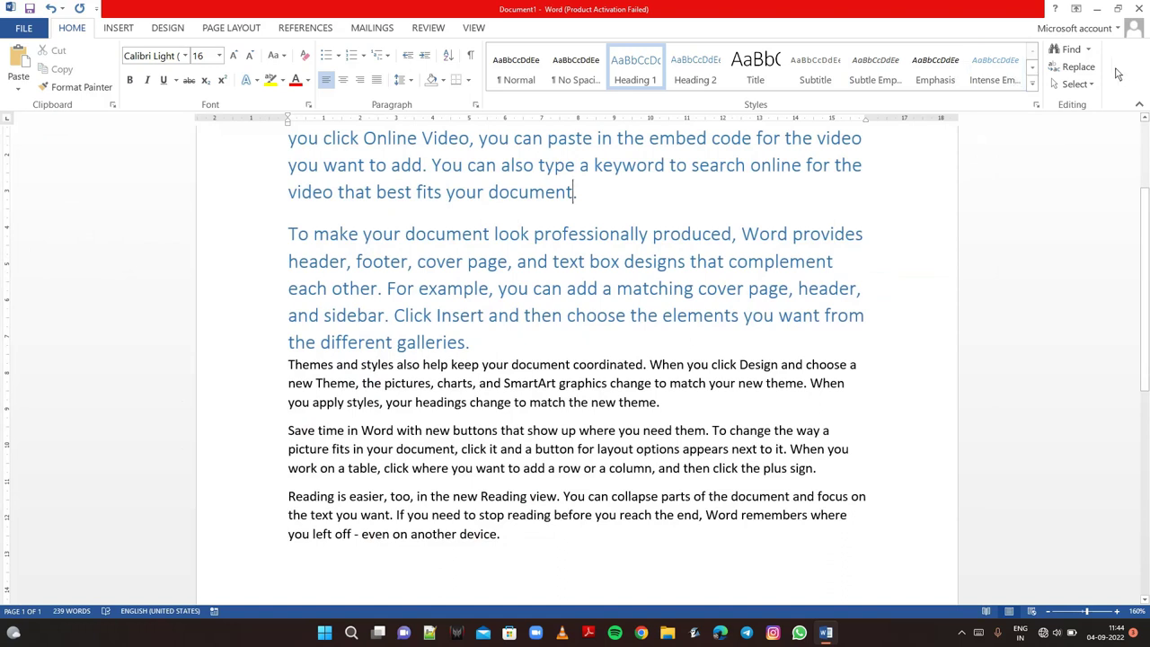
In Find and Replace, enter 'video' as Find what and 'movie' as Replace with.
{"action": "left_click", "coordinate": [1089, 70]}
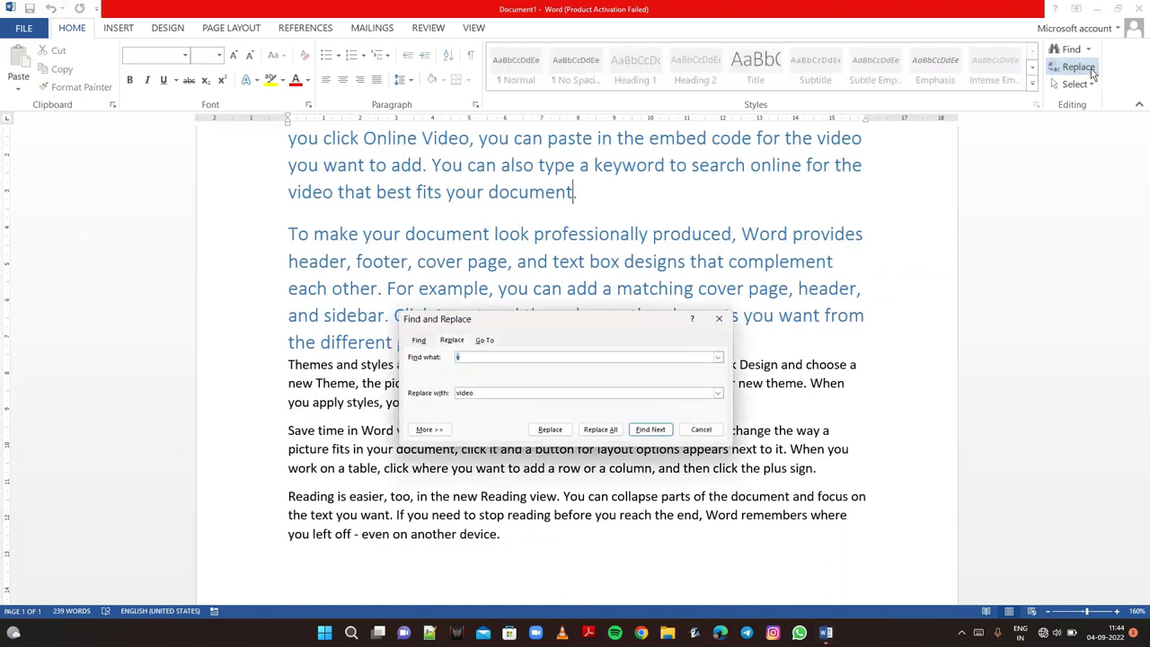
{"action": "left_click", "coordinate": [923, 178]}
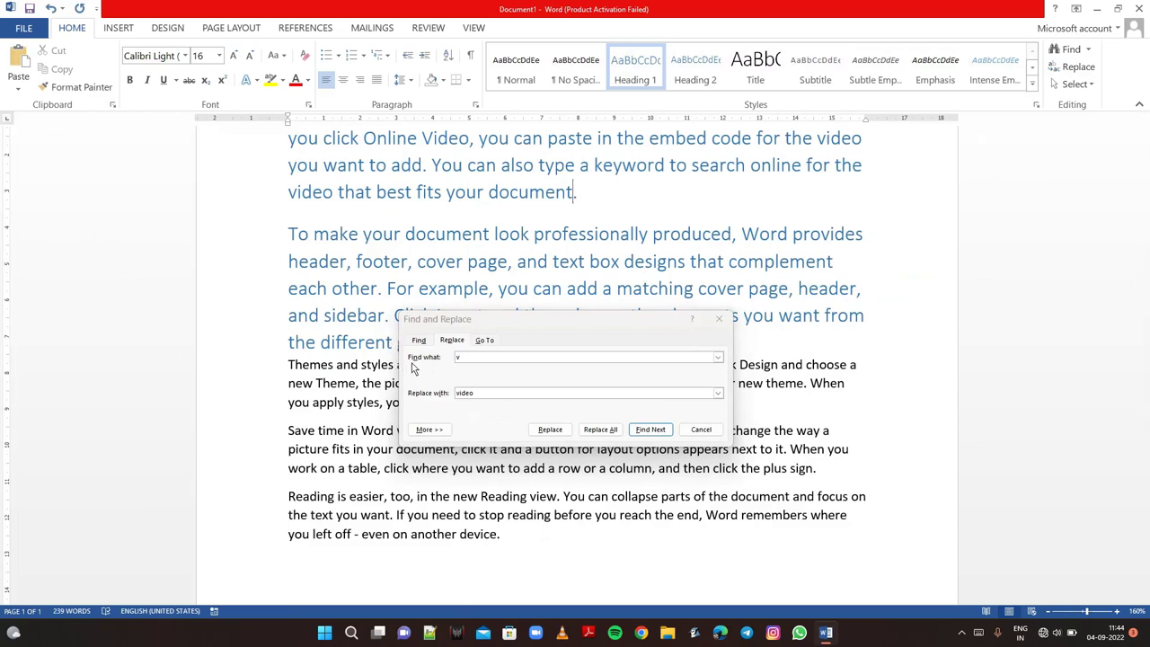
{"action": "left_click", "coordinate": [477, 360]}
{"action": "key", "text": "BackSpace"}
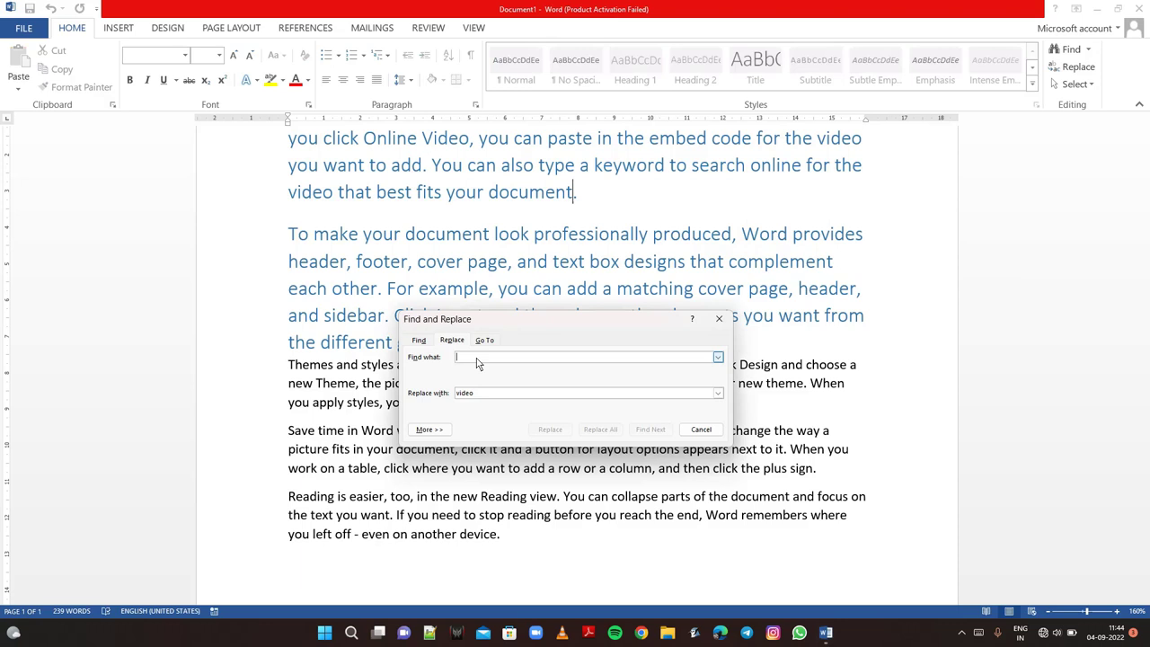
{"action": "type", "text": "vi"}
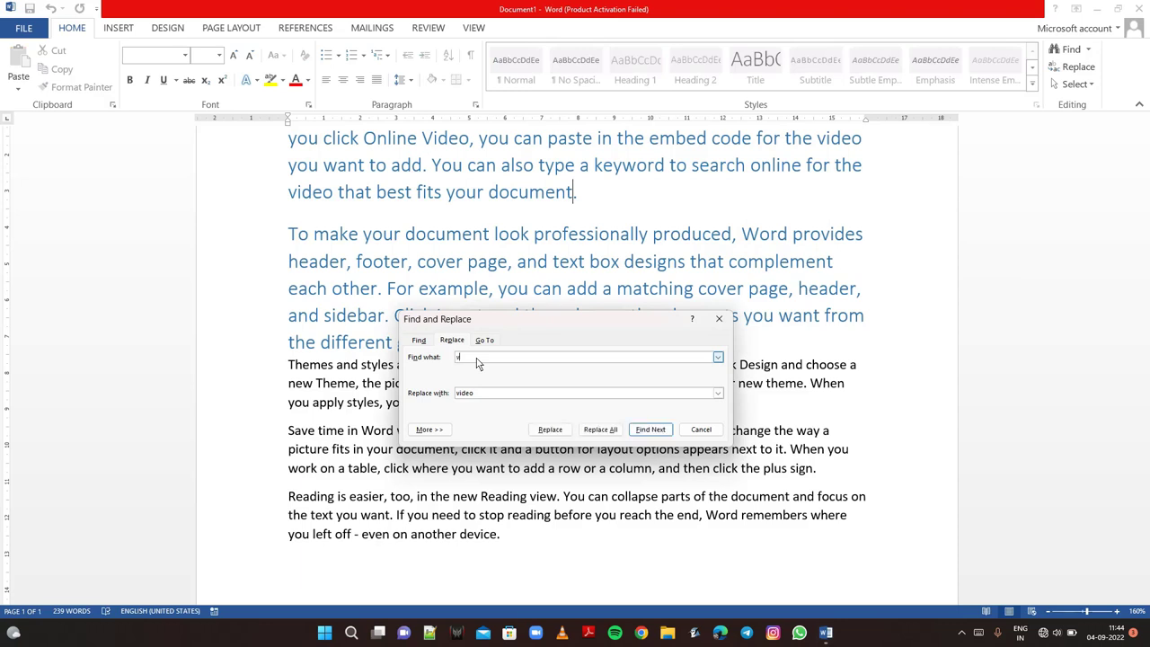
{"action": "type", "text": "deo"}
{"action": "key", "text": "BackSpace"}
{"action": "key", "text": "BackSpace"}
{"action": "key", "text": "BackSpace"}
{"action": "key", "text": "BackSpace"}
{"action": "key", "text": "BackSpace"}
{"action": "type", "text": "movie"}
Replace all 3 occurrences of 'video' with 'movie' and close the dialog.
{"action": "left_click", "coordinate": [537, 433]}
{"action": "left_click", "coordinate": [536, 433]}
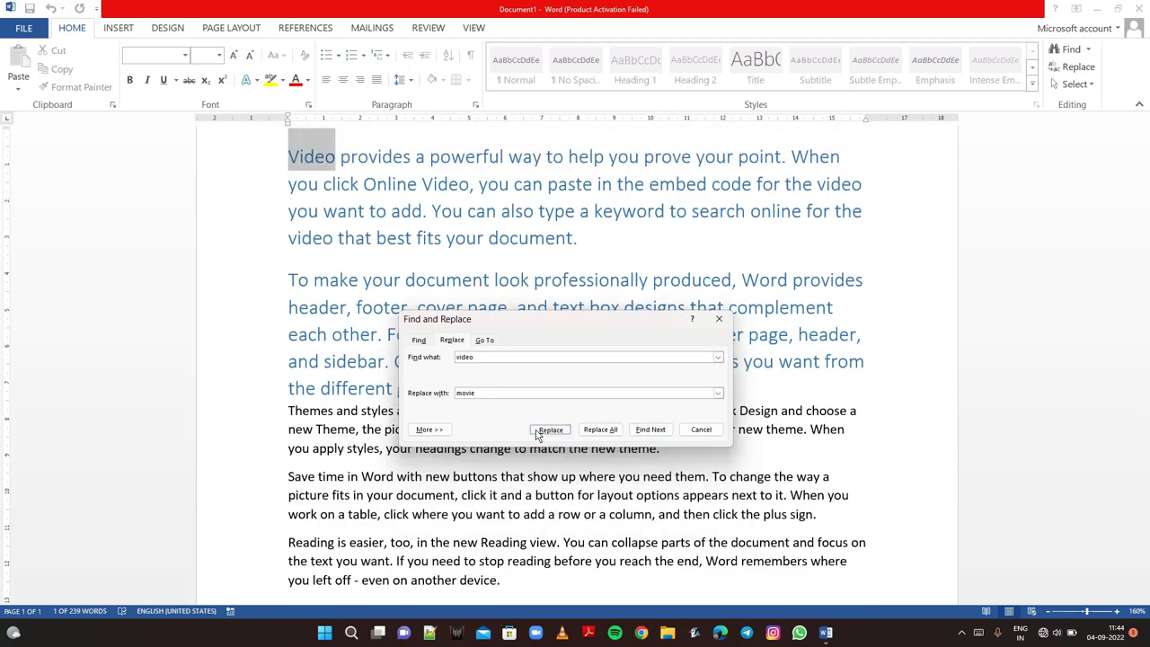
{"action": "left_click", "coordinate": [599, 430]}
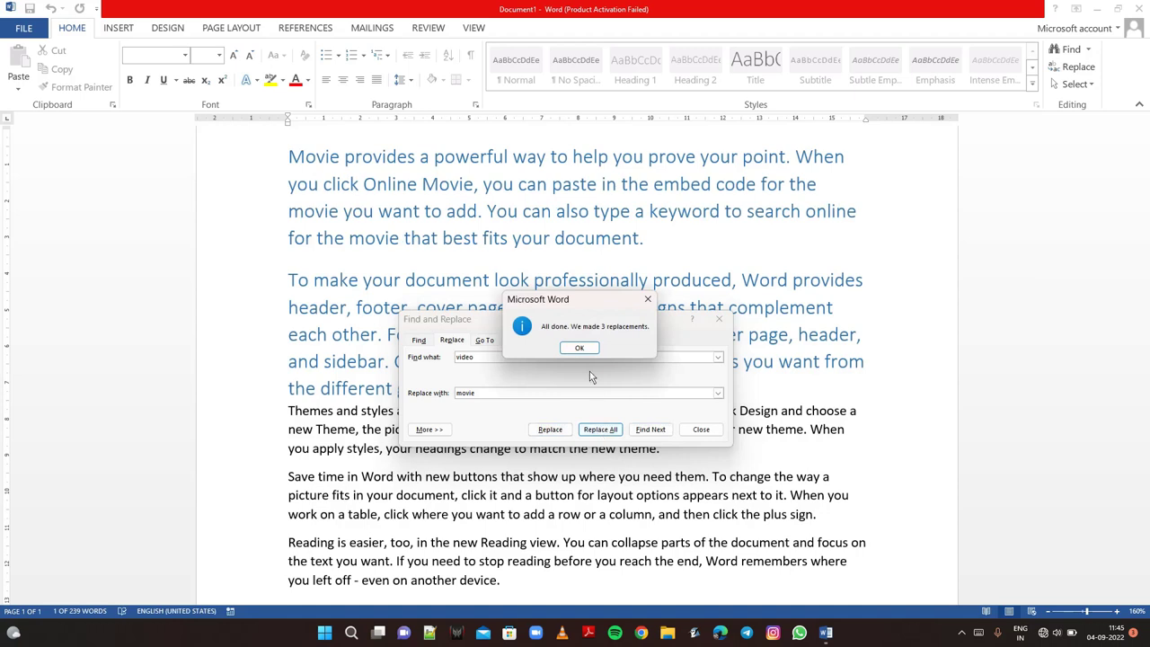
{"action": "left_click", "coordinate": [580, 348]}
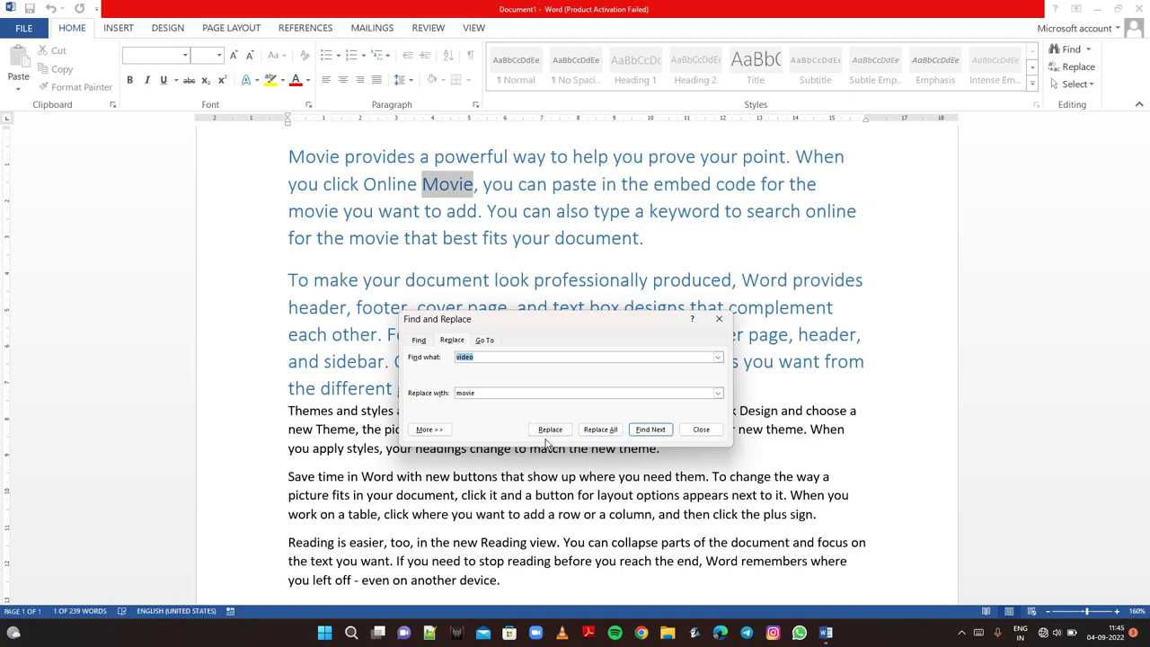
{"action": "left_click", "coordinate": [718, 319]}
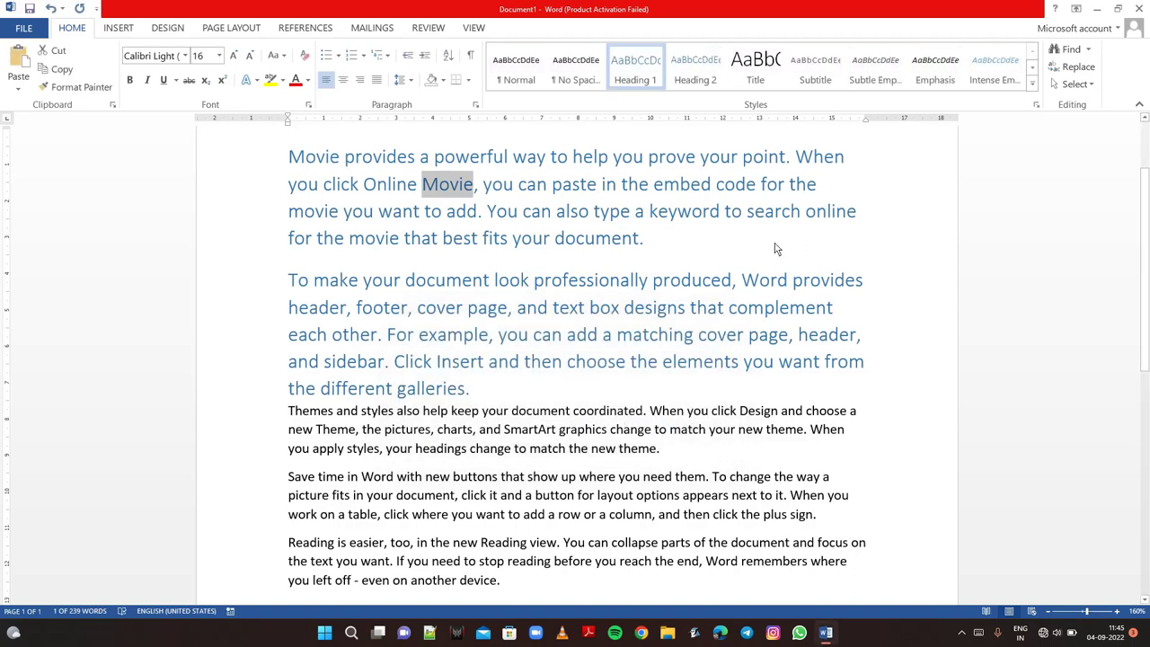
Select the whole document via Select All and Ctrl+A, then deselect it.
{"action": "right_click", "coordinate": [729, 258]}
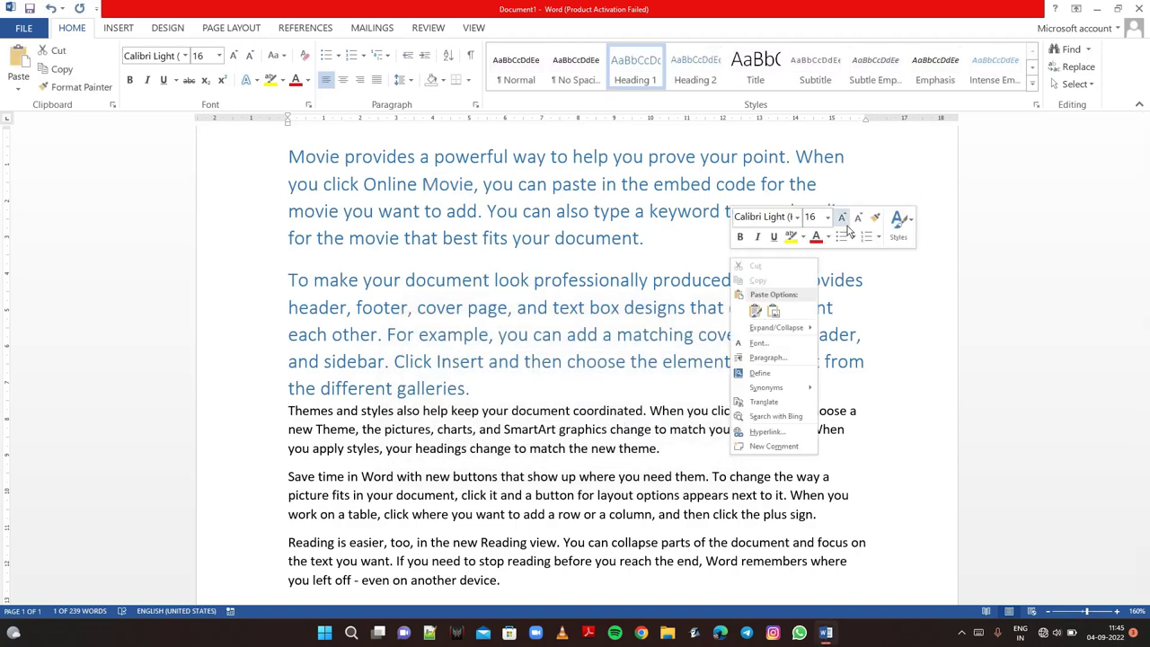
{"action": "key", "text": "Escape"}
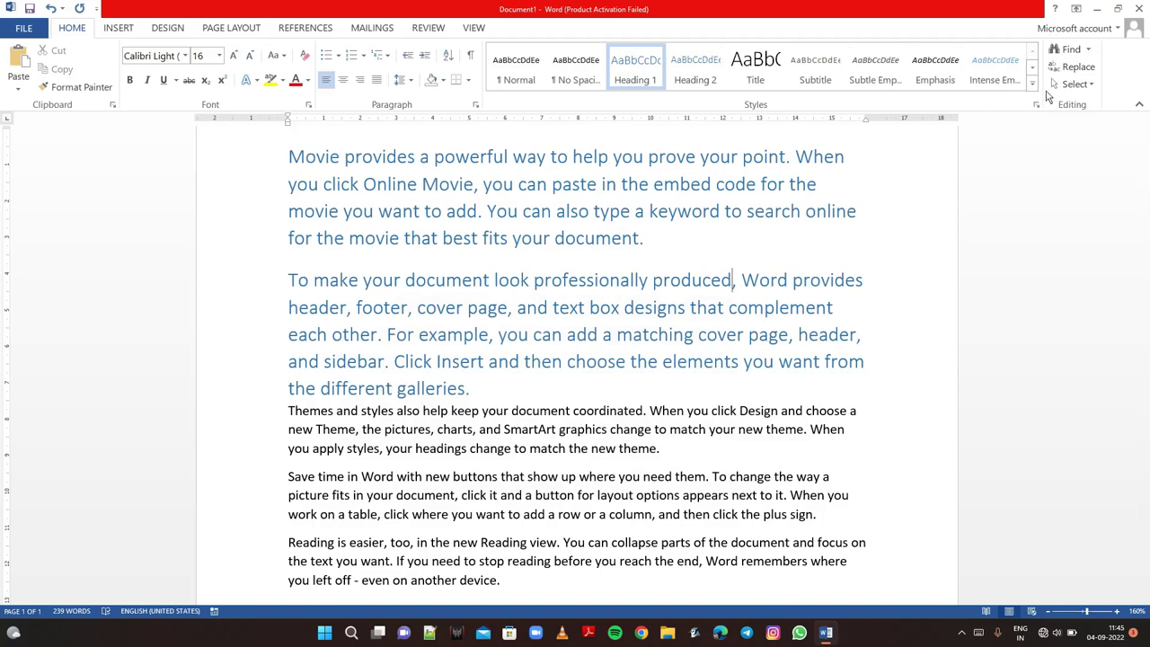
{"action": "left_click", "coordinate": [1073, 83]}
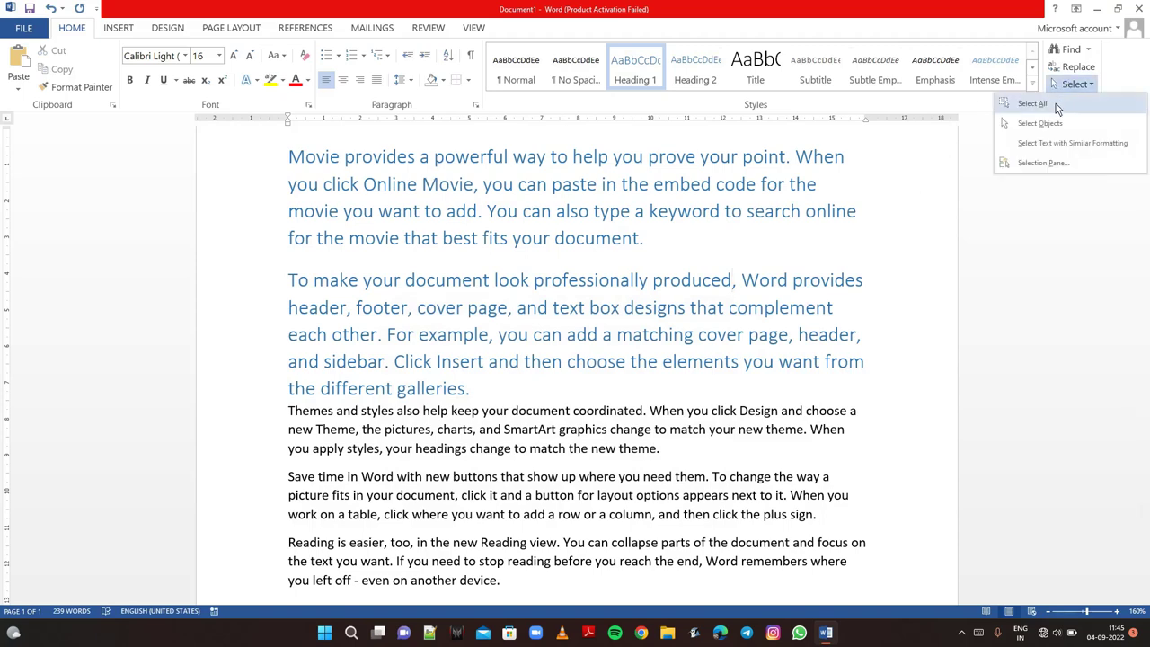
{"action": "left_click", "coordinate": [1058, 104]}
{"action": "left_click", "coordinate": [693, 230]}
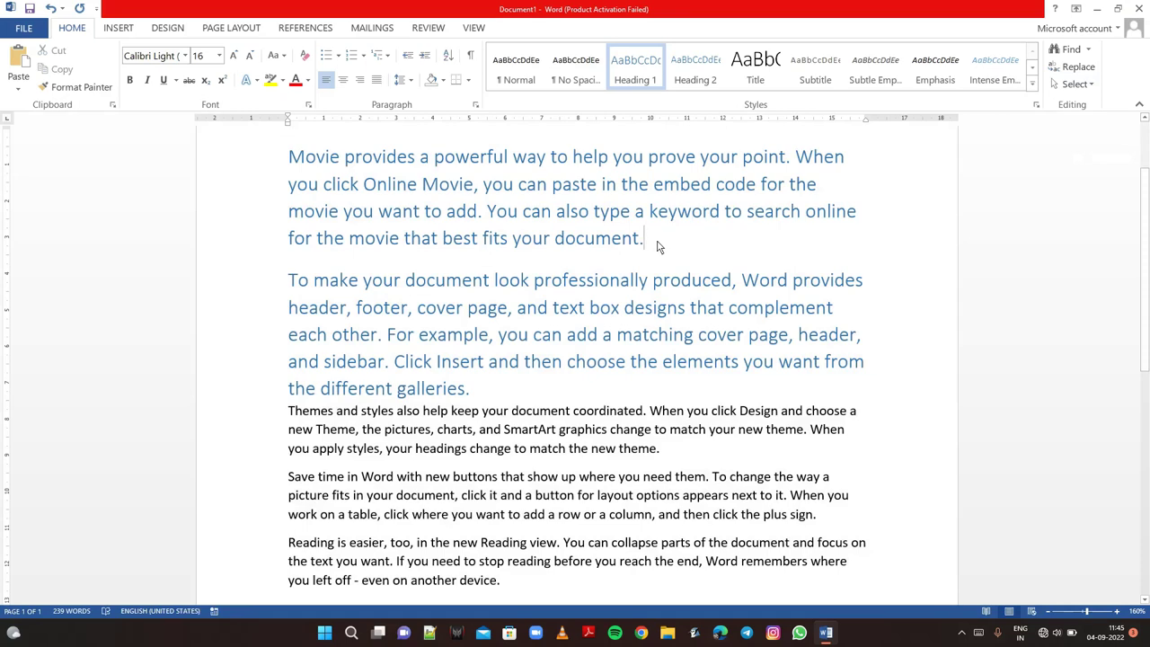
{"action": "key", "text": "ctrl+a"}
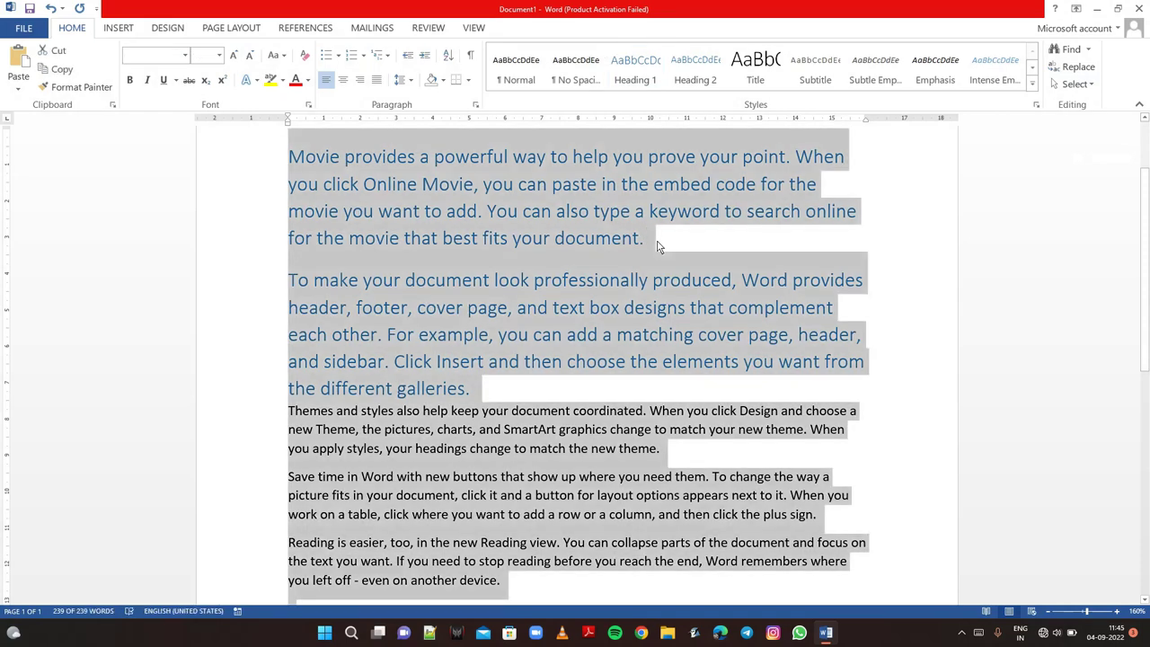
{"action": "left_click", "coordinate": [657, 246]}
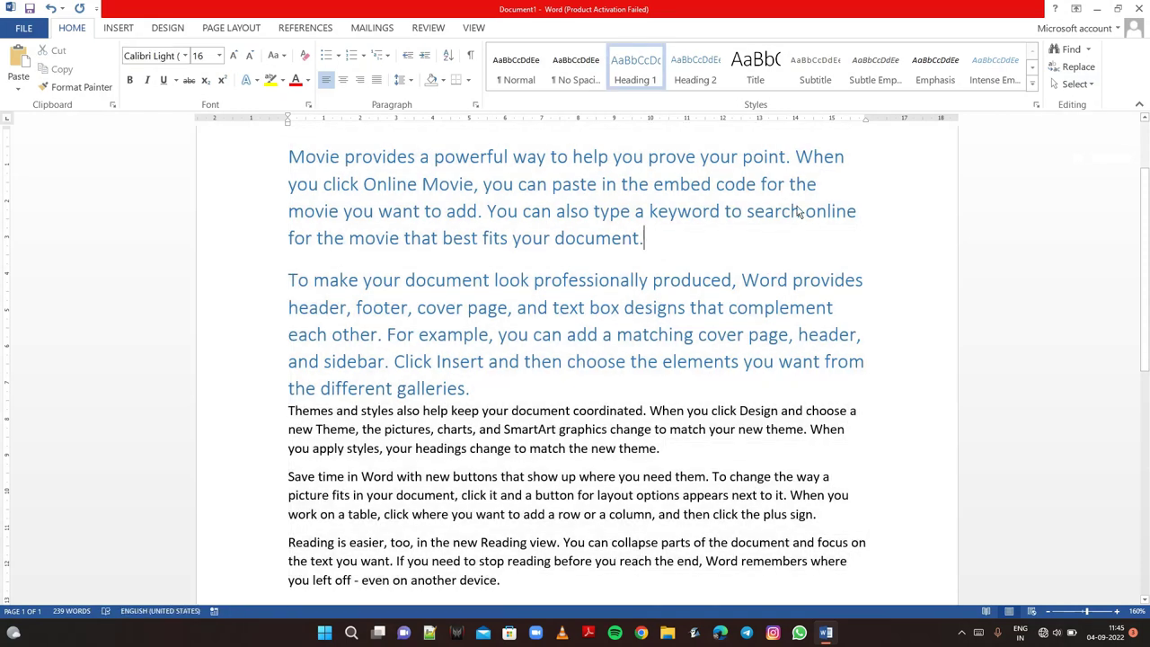
Turn on Select Objects mode and scroll to the space below the text.
{"action": "left_click", "coordinate": [1084, 86]}
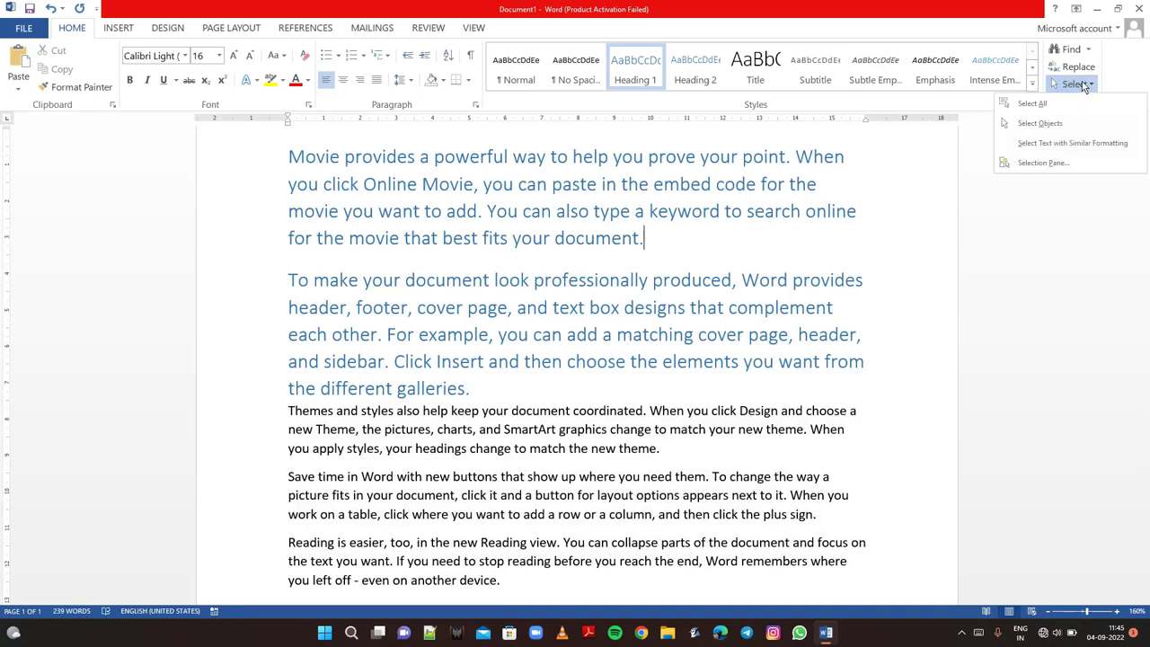
{"action": "left_click", "coordinate": [1070, 127]}
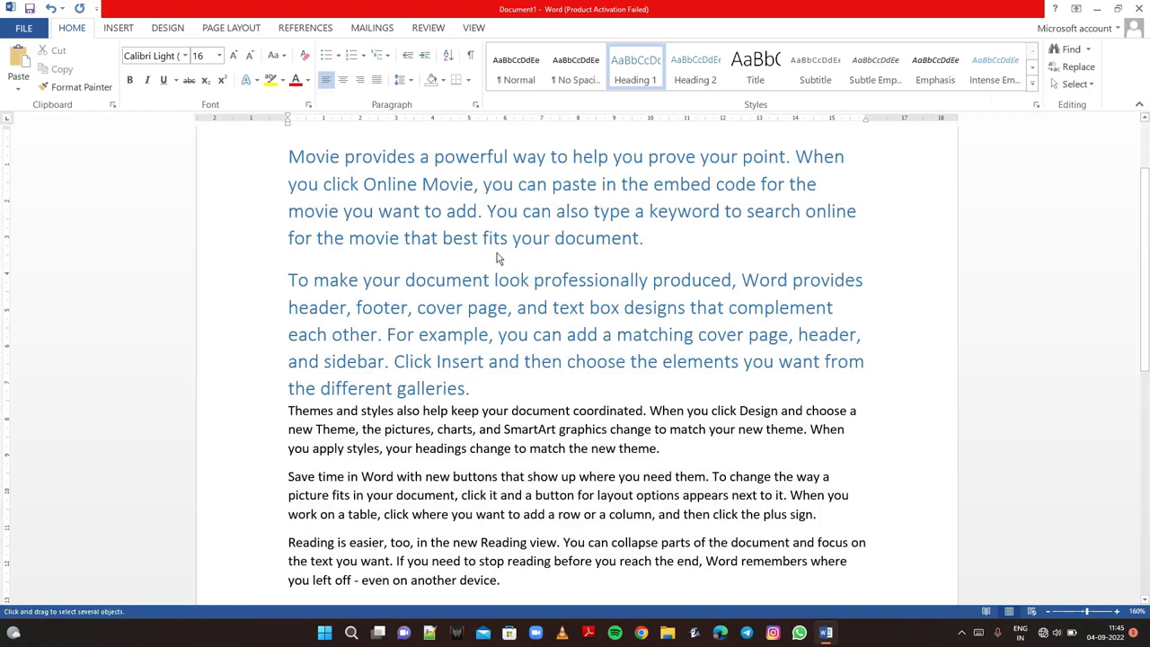
{"action": "left_click_drag", "start_coordinate": [1146, 180], "coordinate": [1147, 319]}
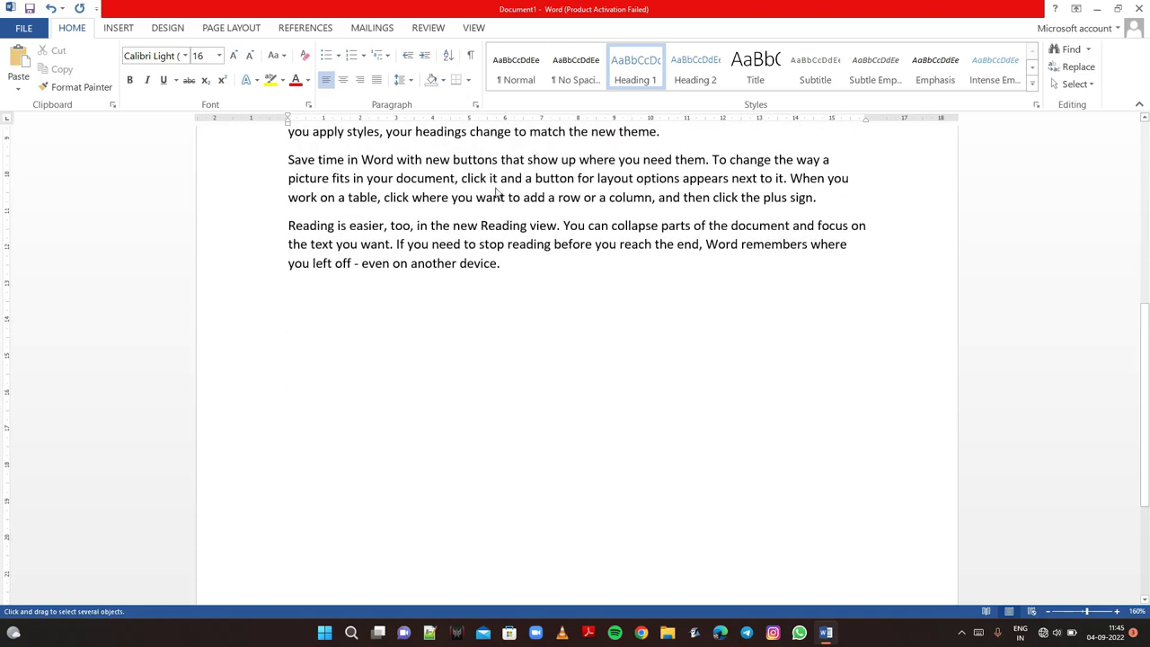
Draw a blue rectangle below the last paragraph and paste a copy level beside it.
{"action": "left_click", "coordinate": [130, 31]}
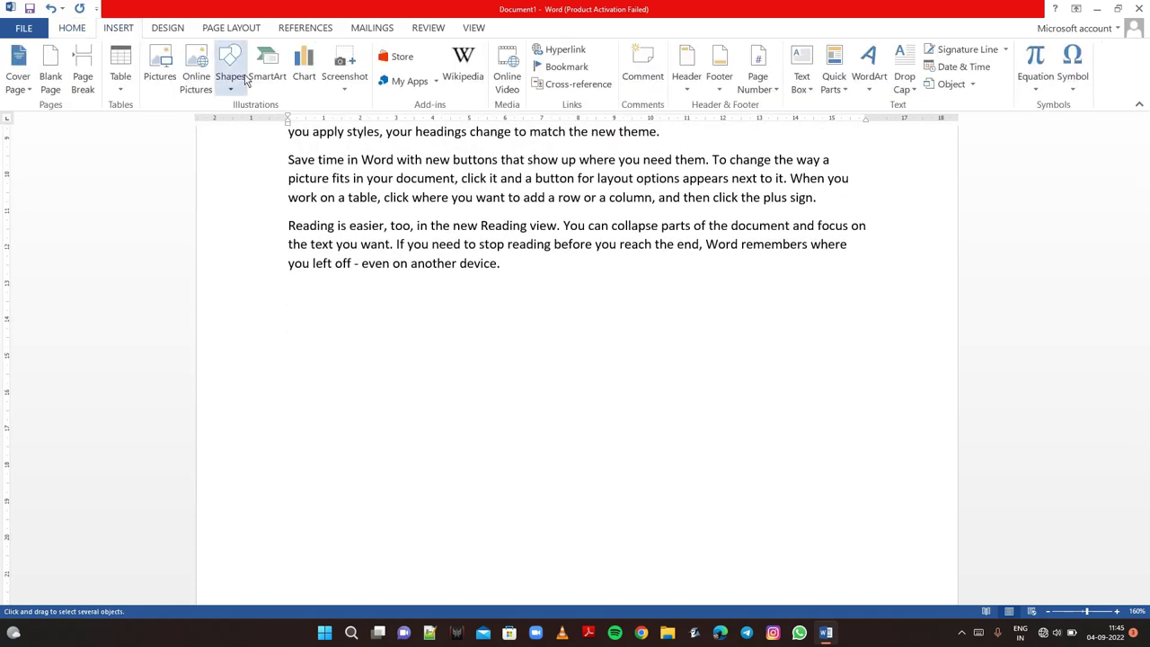
{"action": "left_click", "coordinate": [232, 84]}
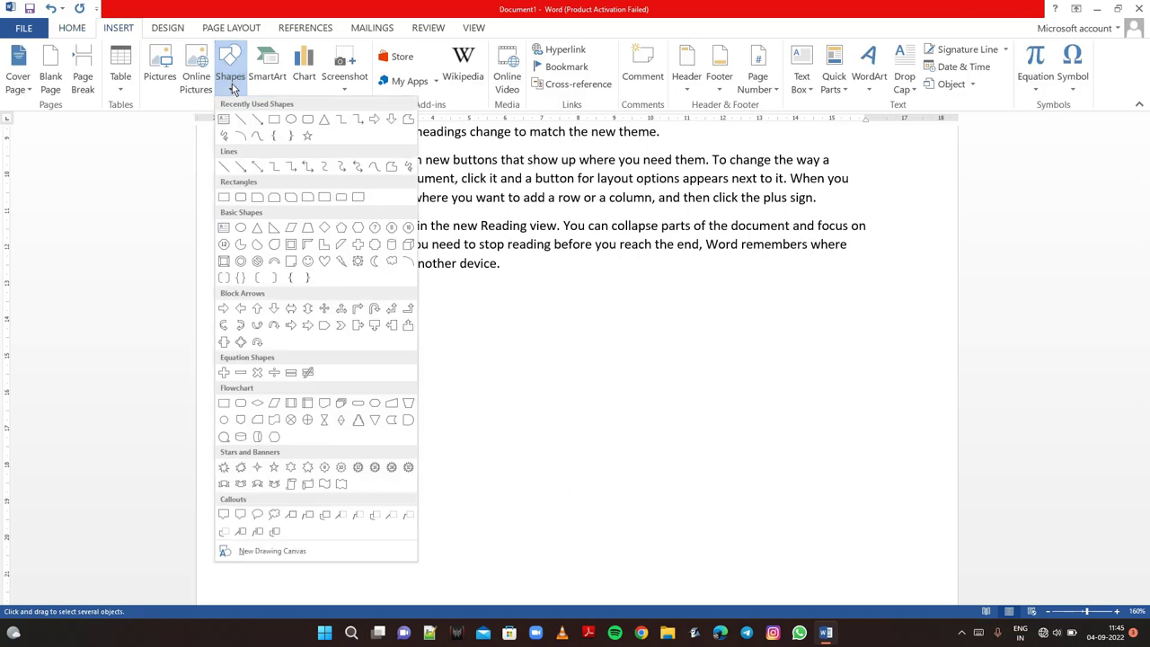
{"action": "left_click", "coordinate": [274, 121]}
{"action": "left_click_drag", "start_coordinate": [306, 295], "coordinate": [404, 366]}
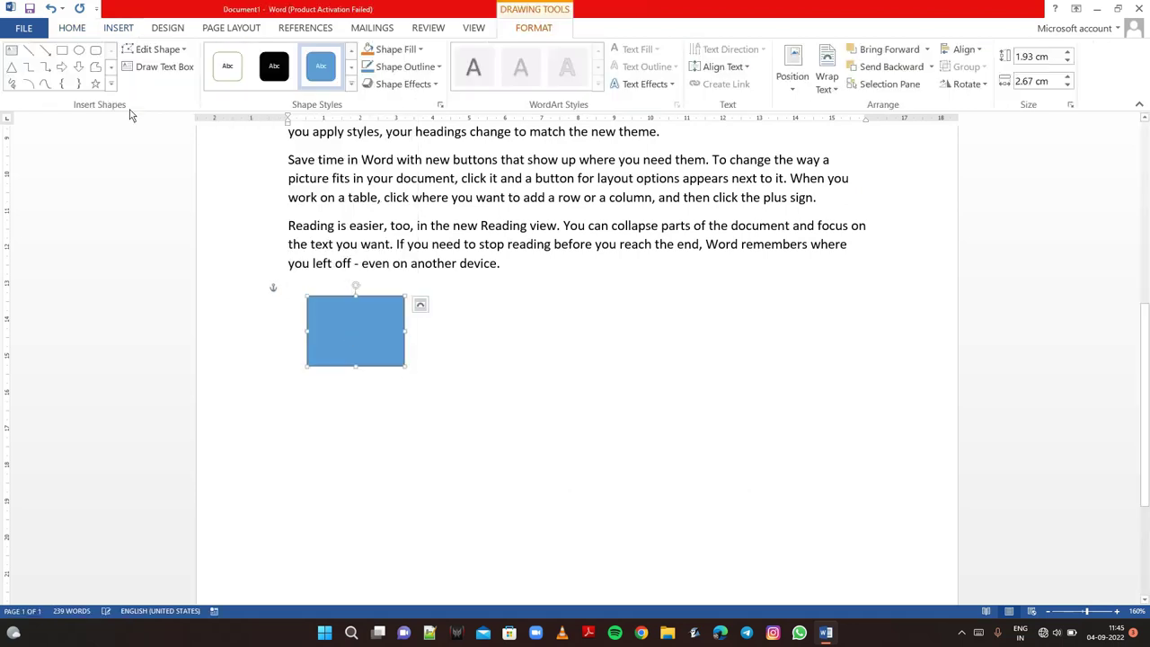
{"action": "left_click", "coordinate": [79, 29]}
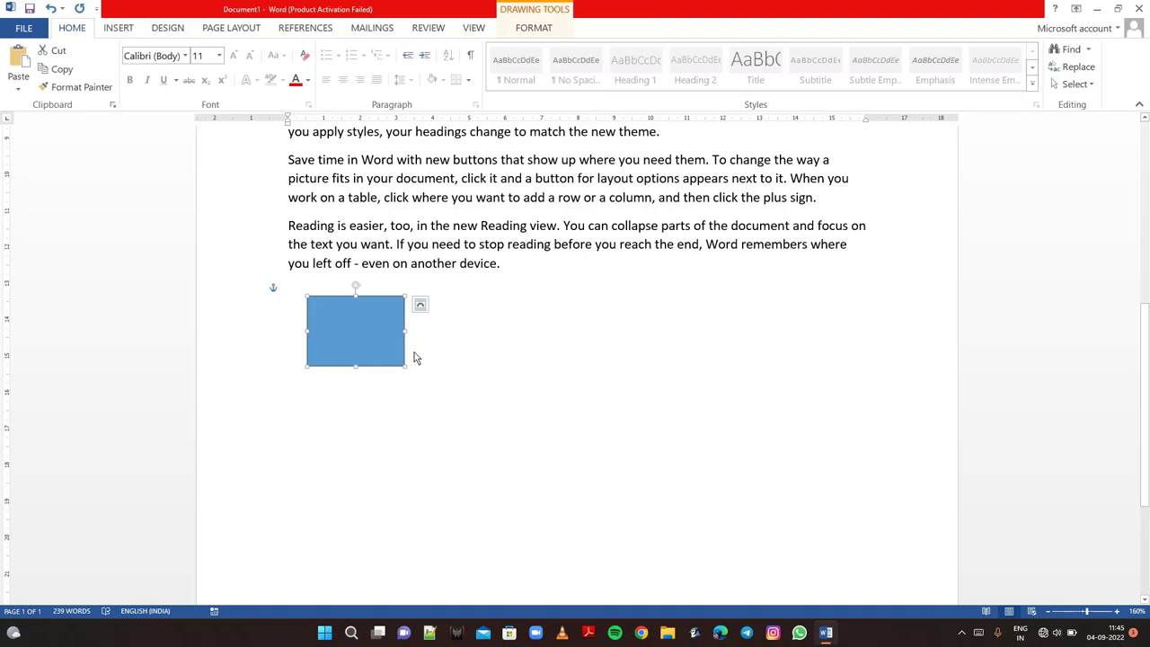
{"action": "key", "text": "ctrl+v"}
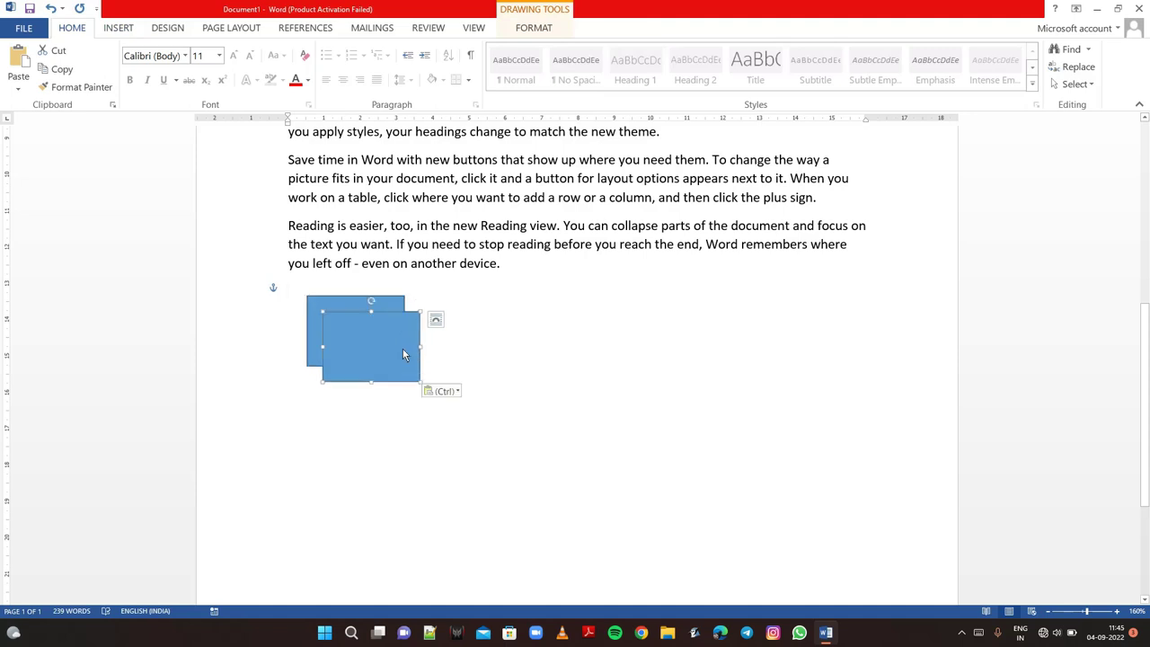
{"action": "left_click_drag", "start_coordinate": [402, 349], "coordinate": [500, 333]}
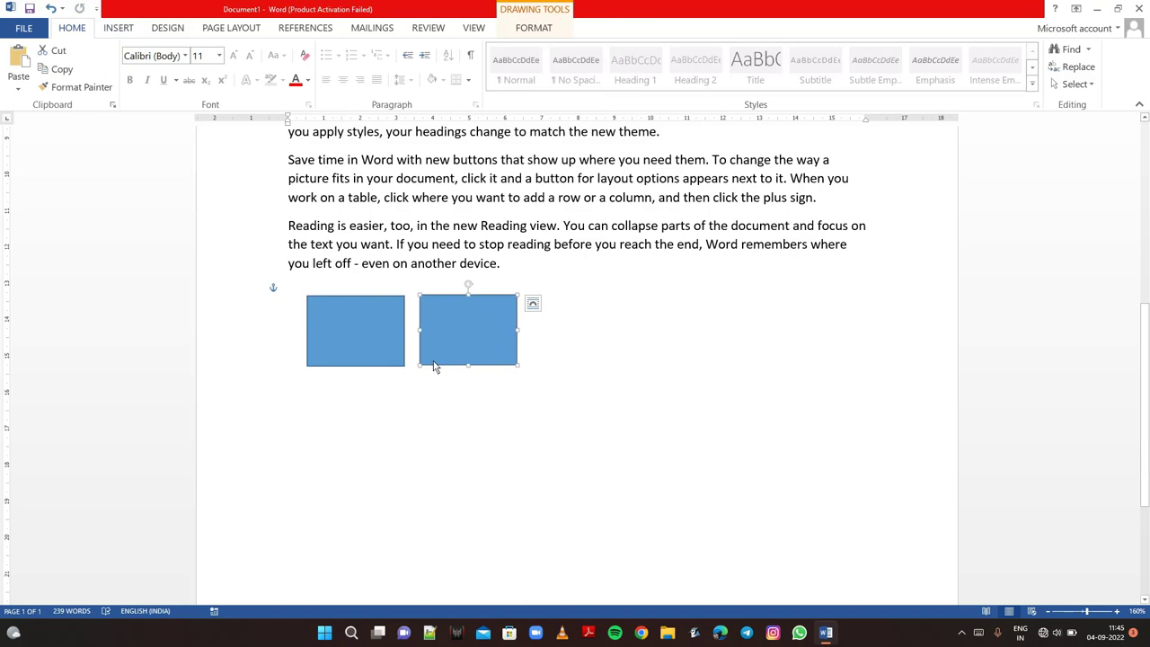
{"action": "left_click", "coordinate": [404, 400]}
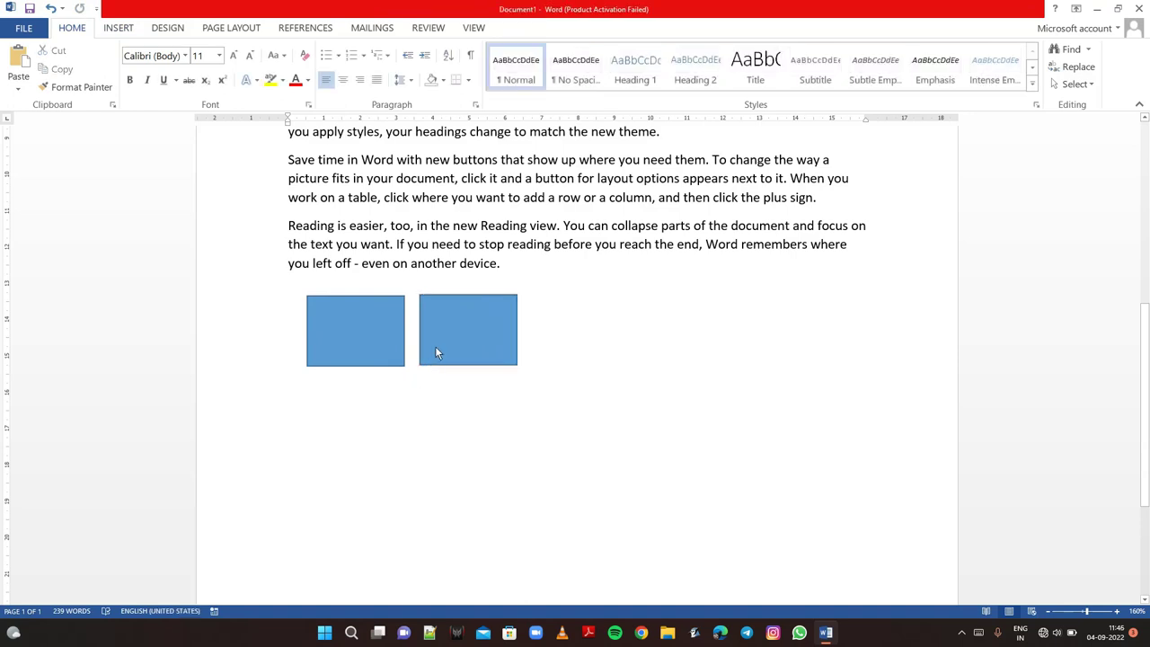
Select the right rectangle and switch on Select Objects mode.
{"action": "left_click_drag", "start_coordinate": [434, 352], "coordinate": [435, 358]}
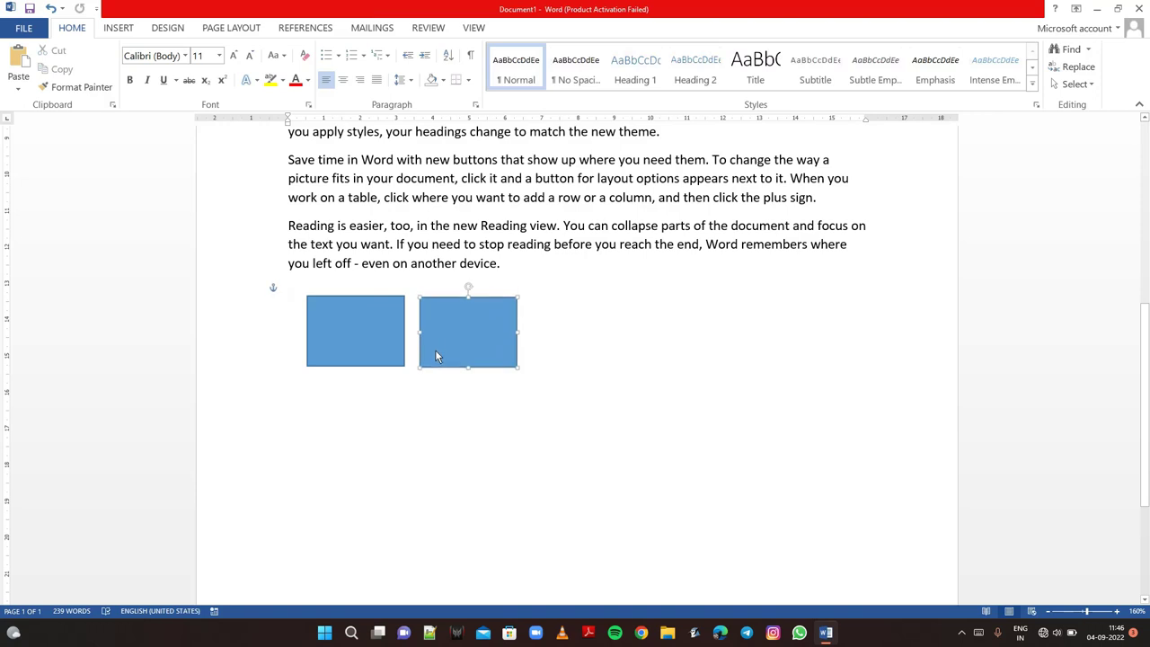
{"action": "left_click", "coordinate": [1076, 85]}
{"action": "left_click", "coordinate": [1073, 125]}
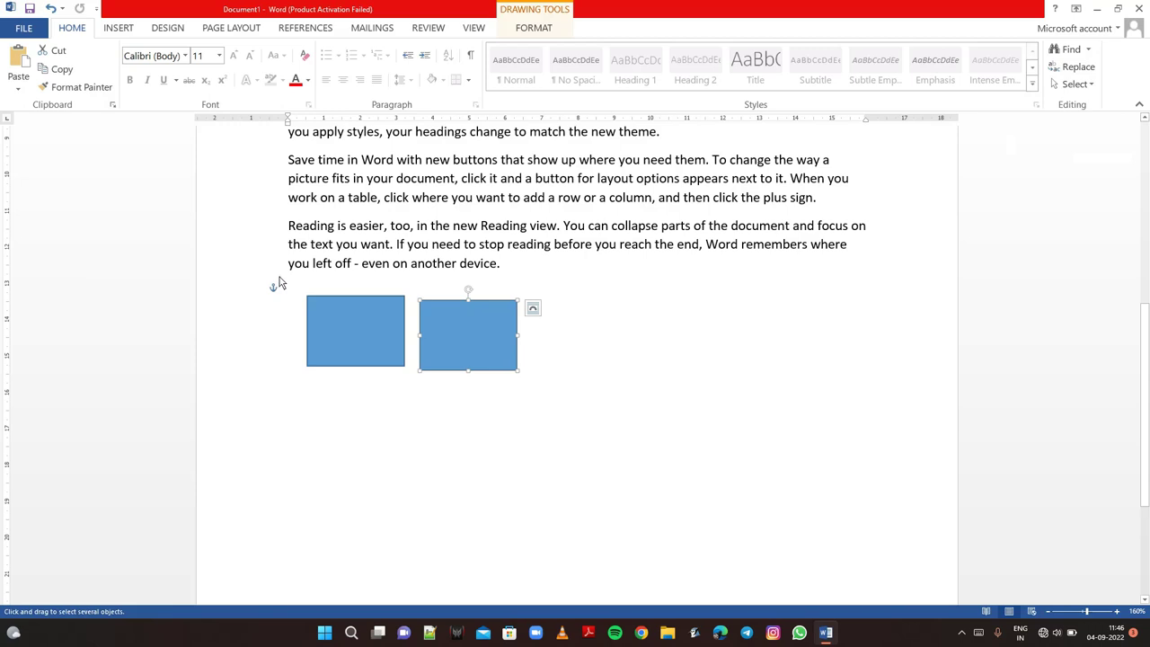
Group both blue rectangles into one object and nudge it right and down.
{"action": "left_click_drag", "start_coordinate": [279, 282], "coordinate": [490, 406]}
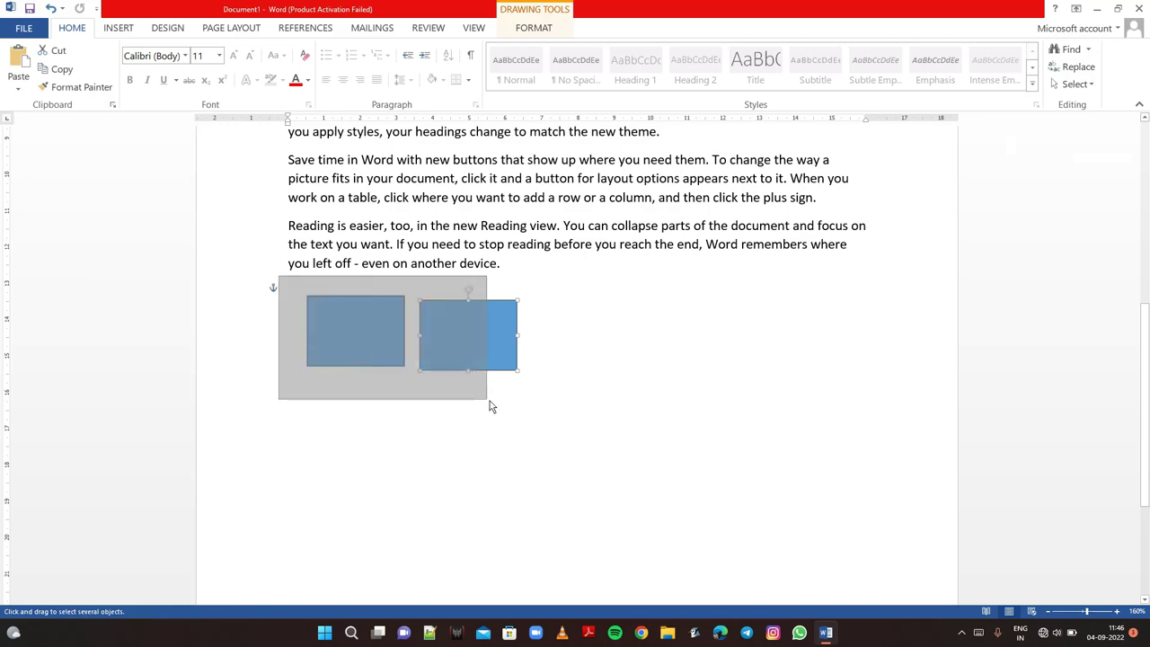
{"action": "left_click_drag", "start_coordinate": [489, 406], "coordinate": [539, 409]}
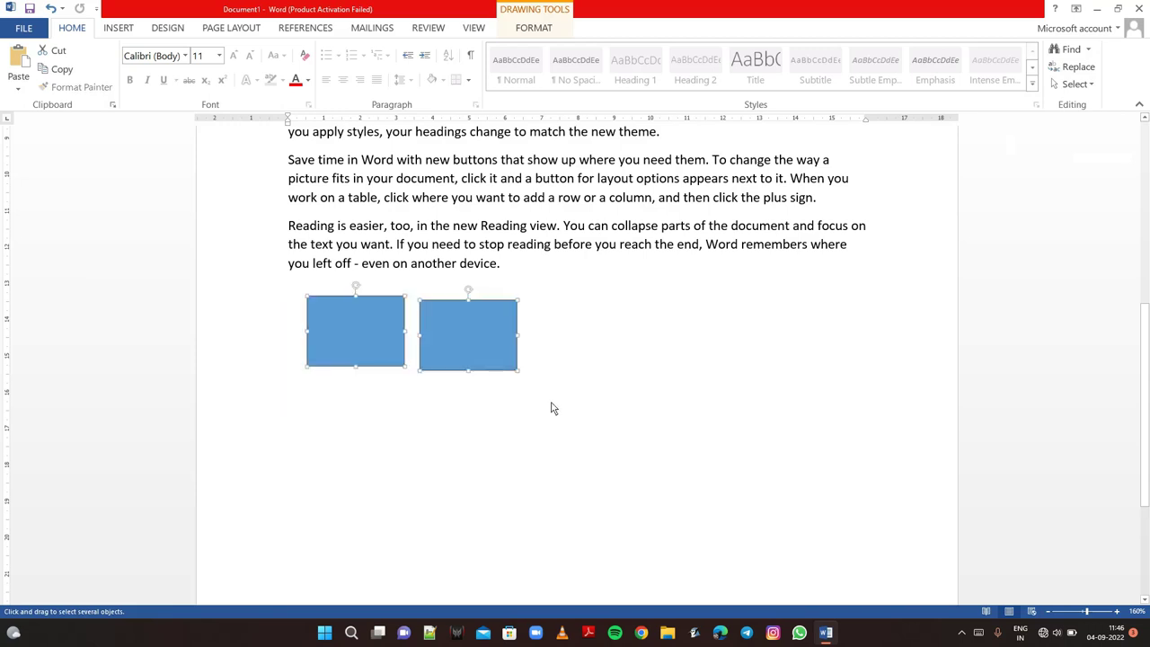
{"action": "right_click", "coordinate": [451, 348]}
{"action": "mouse_move", "coordinate": [479, 410]}
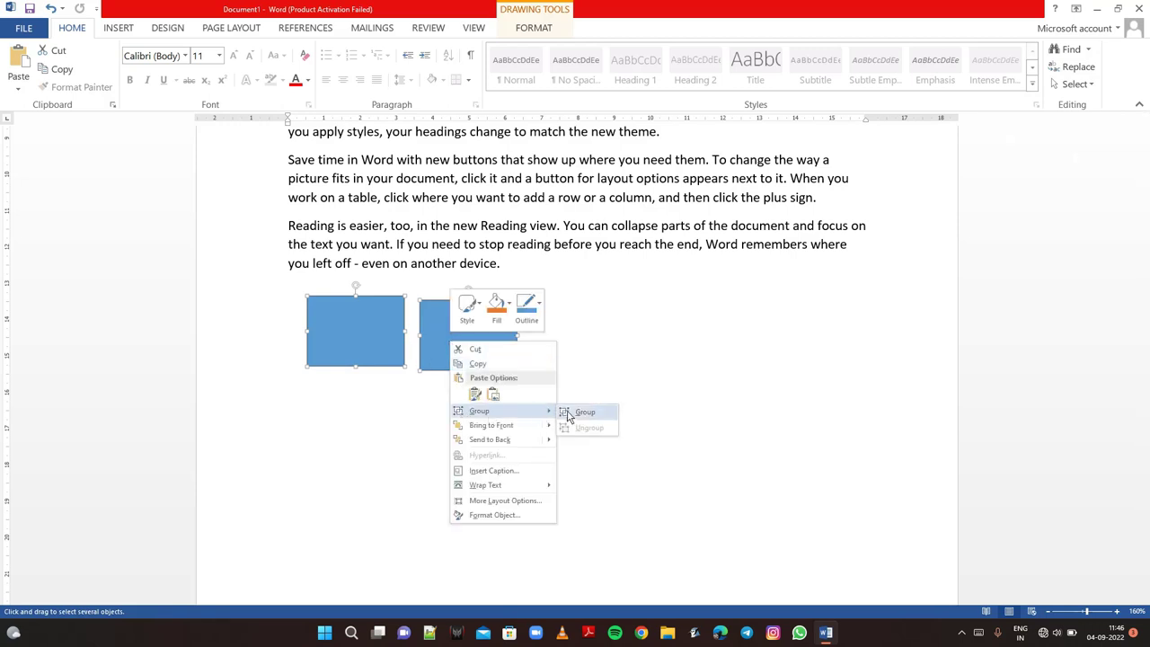
{"action": "left_click", "coordinate": [568, 415]}
{"action": "left_click", "coordinate": [485, 400]}
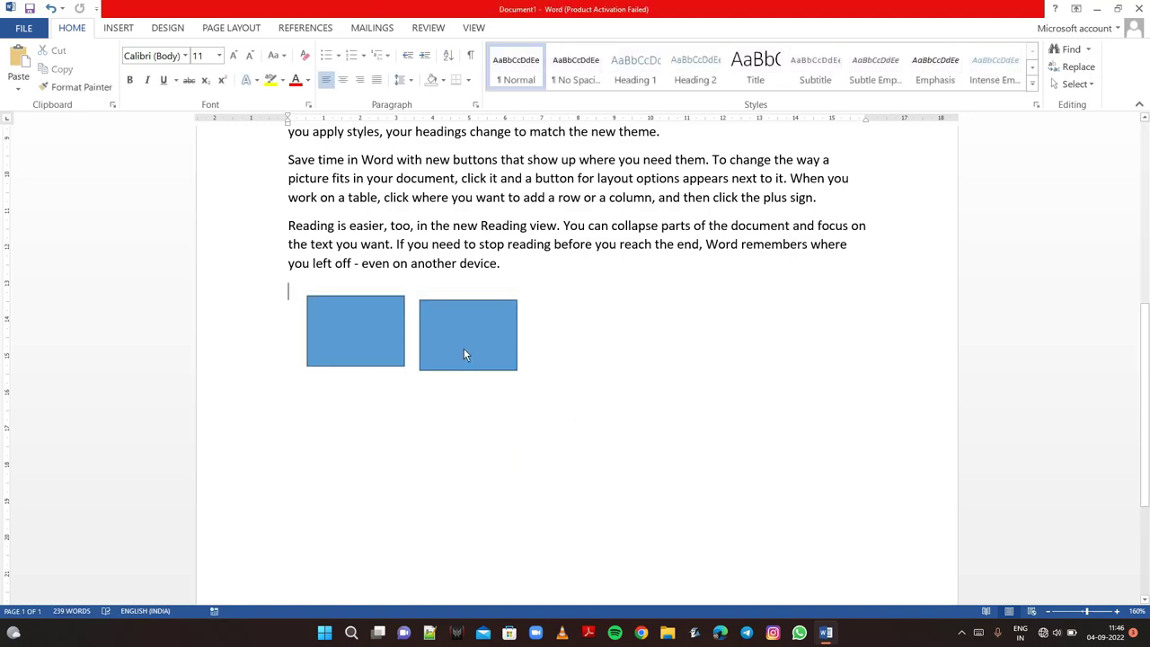
{"action": "mouse_move", "coordinate": [464, 352]}
{"action": "left_mouse_down"}
{"action": "mouse_move", "coordinate": [591, 380]}
{"action": "mouse_move", "coordinate": [441, 328]}
{"action": "mouse_move", "coordinate": [504, 382]}
{"action": "left_mouse_up"}
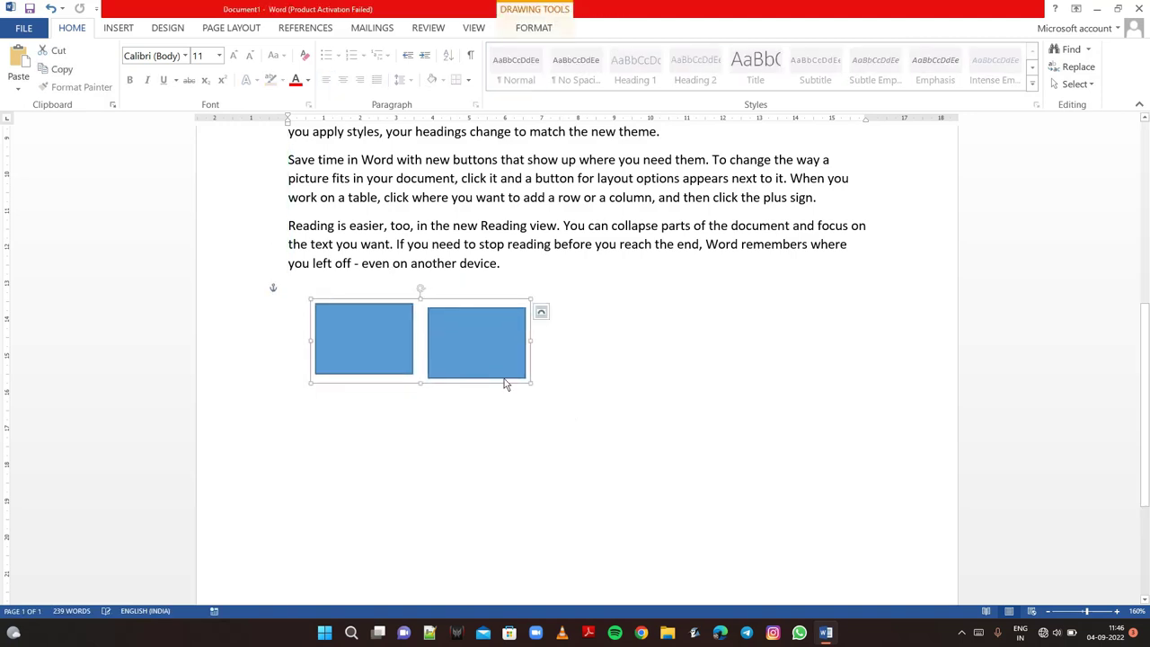
Enlarge the rectangle group from its corner, reposition it under the text, then ungroup.
{"action": "left_click", "coordinate": [531, 390]}
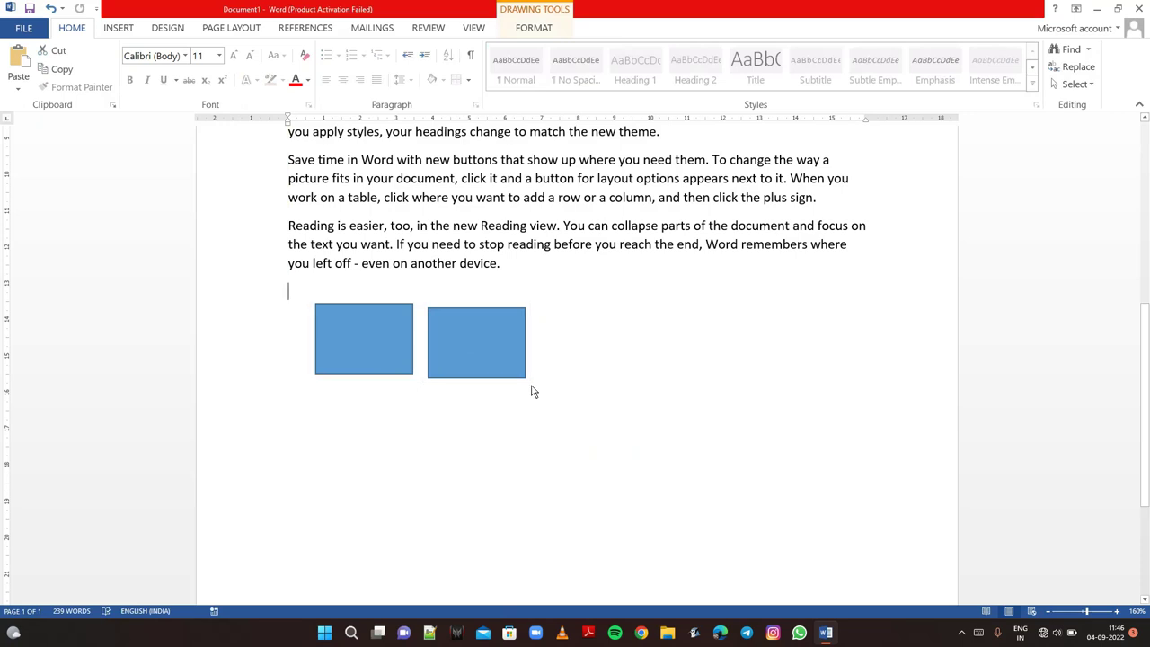
{"action": "left_click_drag", "start_coordinate": [521, 375], "coordinate": [694, 460]}
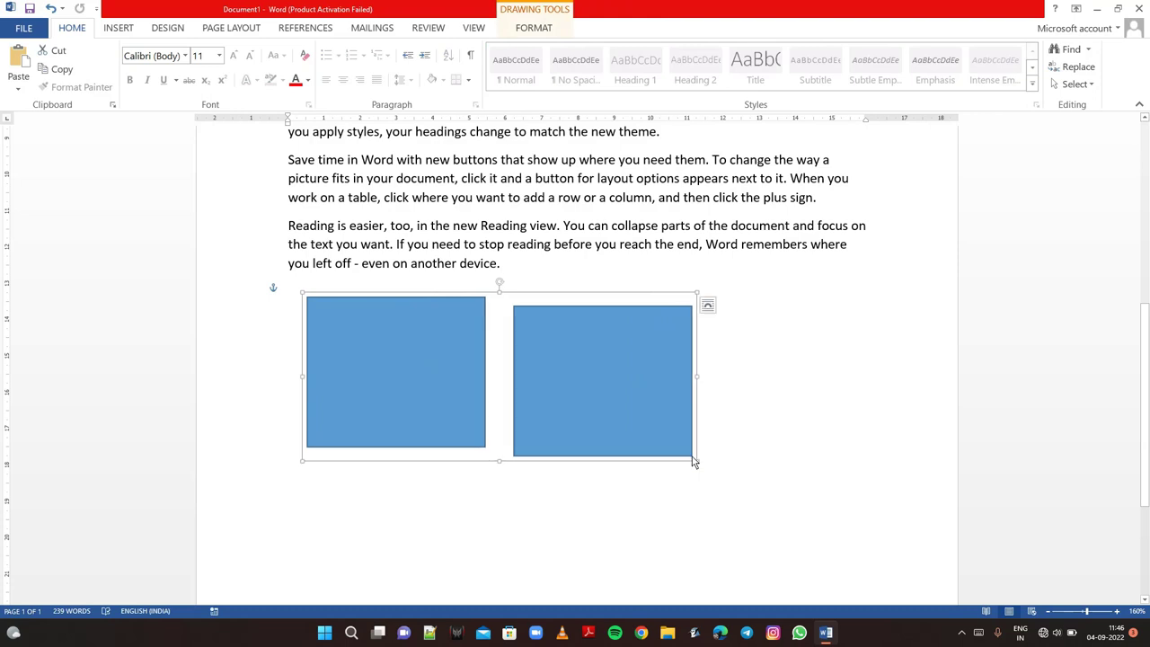
{"action": "left_click_drag", "start_coordinate": [649, 424], "coordinate": [636, 413]}
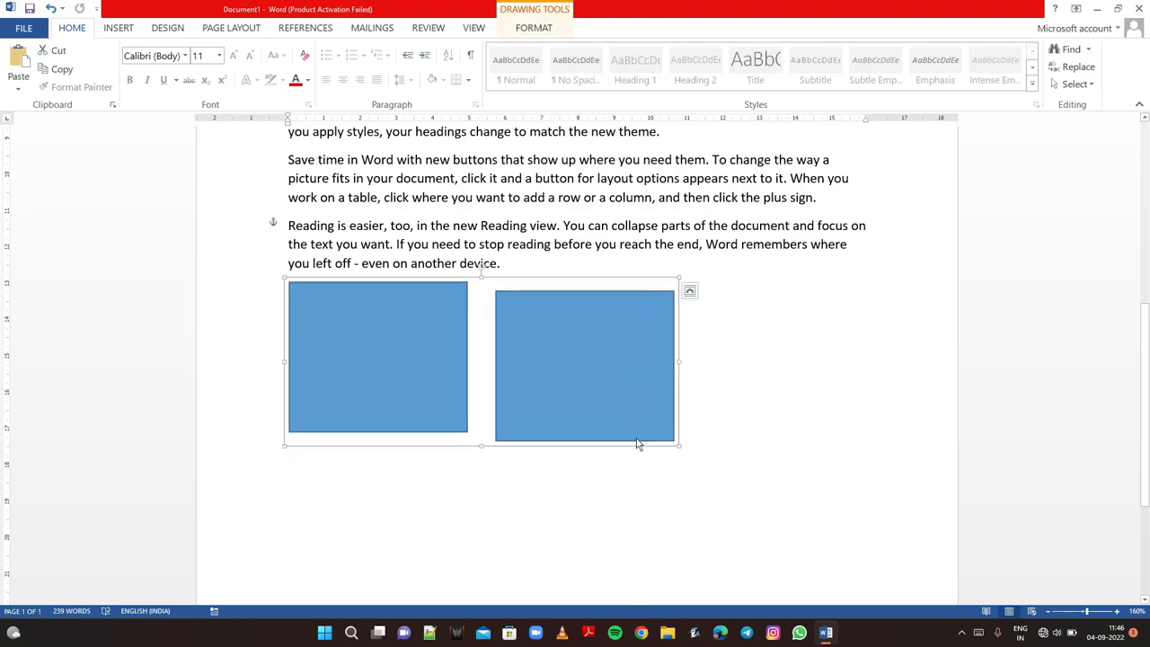
{"action": "right_click", "coordinate": [627, 396]}
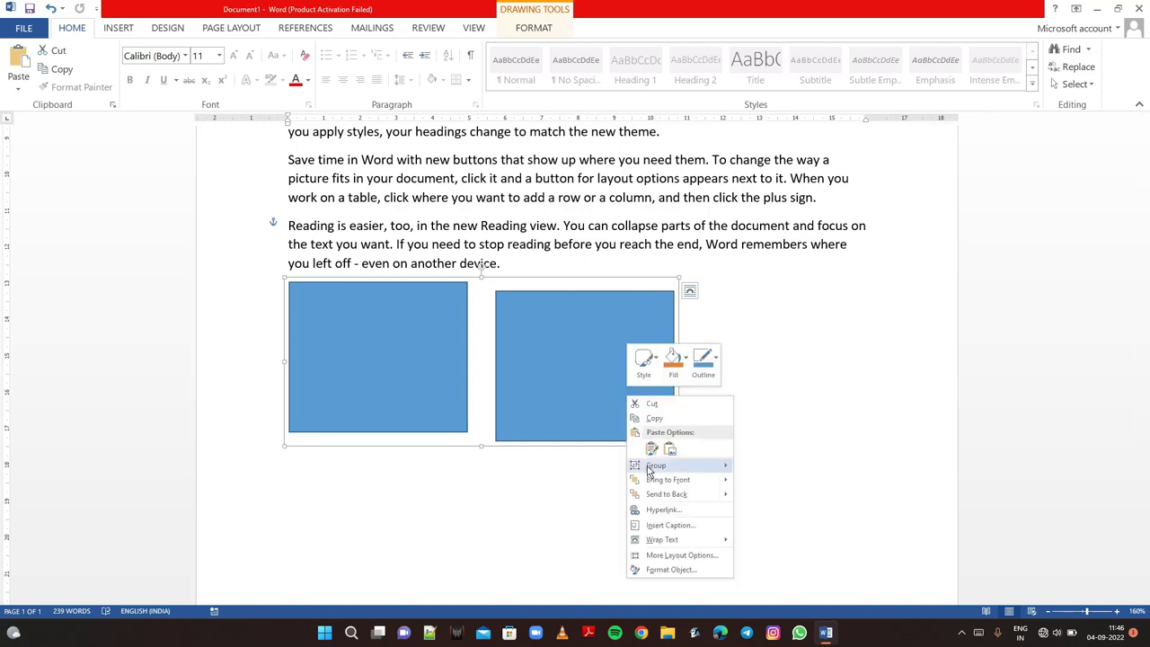
{"action": "mouse_move", "coordinate": [657, 466]}
{"action": "left_click", "coordinate": [774, 489]}
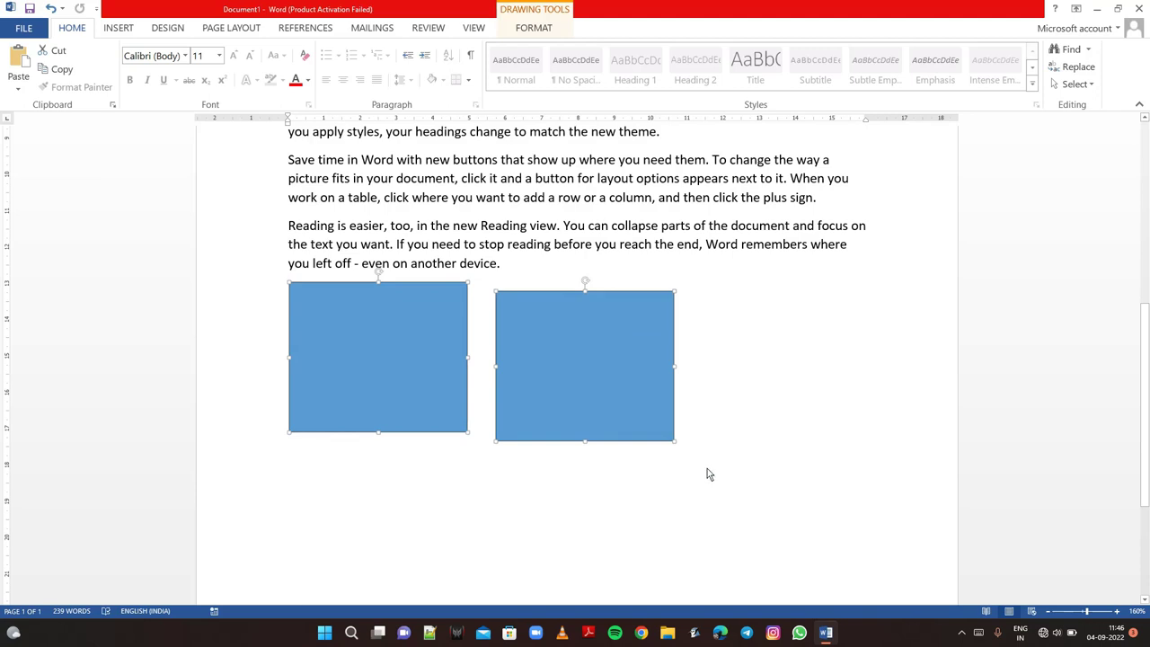
Add an empty line below the text and move both rectangles lower, side by side.
{"action": "left_click", "coordinate": [684, 424]}
{"action": "key", "text": "Return"}
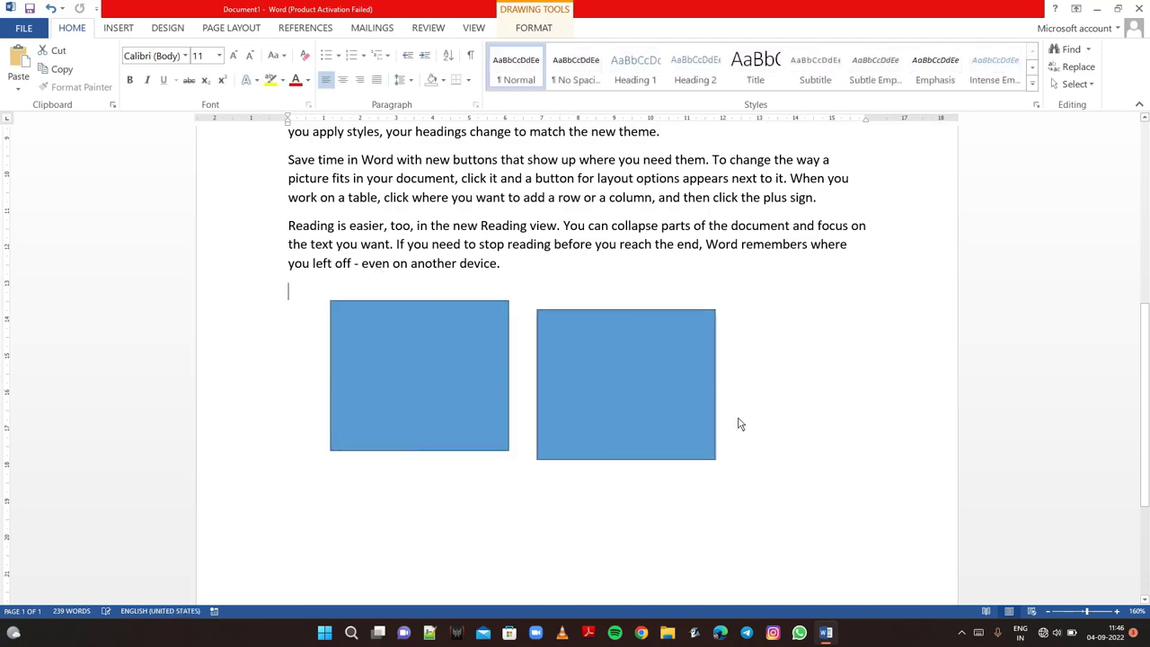
{"action": "left_click", "coordinate": [637, 389]}
{"action": "left_click_drag", "start_coordinate": [638, 389], "coordinate": [630, 382]}
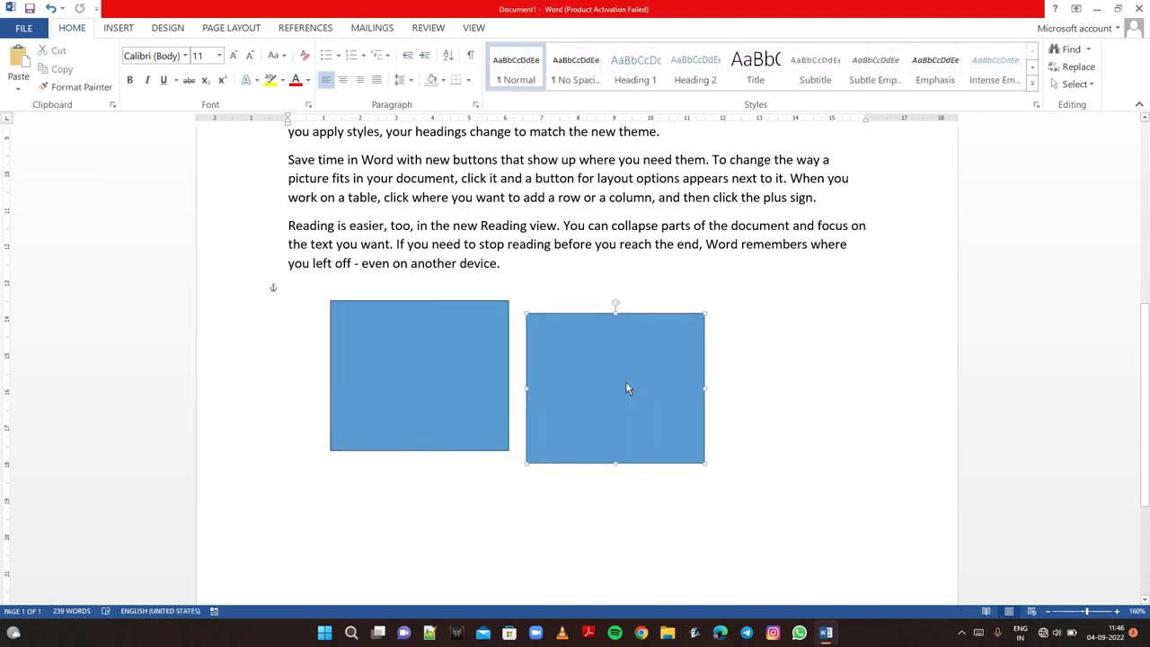
{"action": "left_click", "coordinate": [830, 343]}
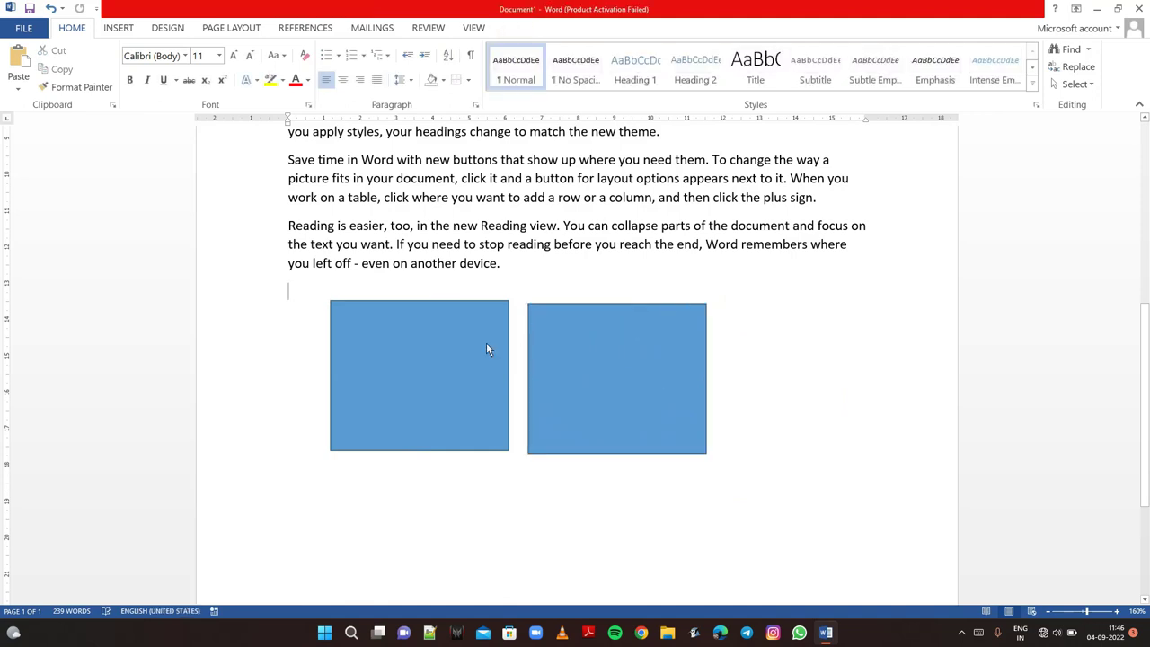
{"action": "left_click_drag", "start_coordinate": [485, 343], "coordinate": [479, 411]}
{"action": "left_click_drag", "start_coordinate": [556, 392], "coordinate": [537, 466]}
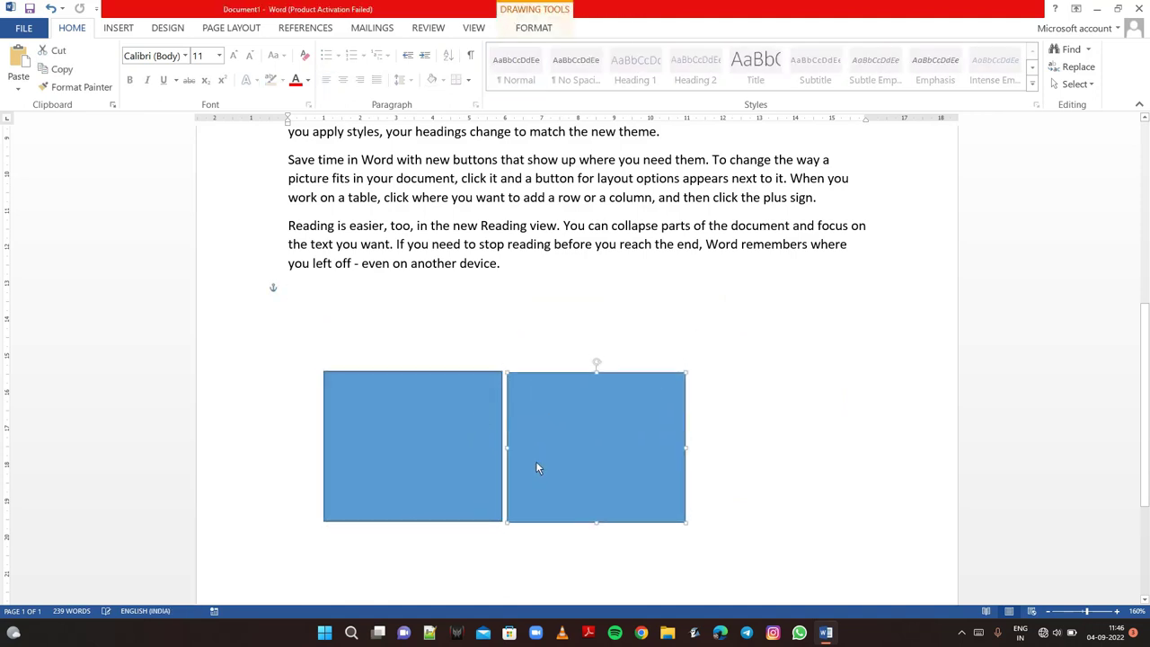
Use Format Painter to copy the blue heading formatting onto the Themes paragraph.
{"action": "scroll", "coordinate": [539, 383], "scroll_direction": "up", "scroll_amount": 2}
{"action": "scroll", "coordinate": [539, 386], "scroll_direction": "up", "scroll_amount": 2}
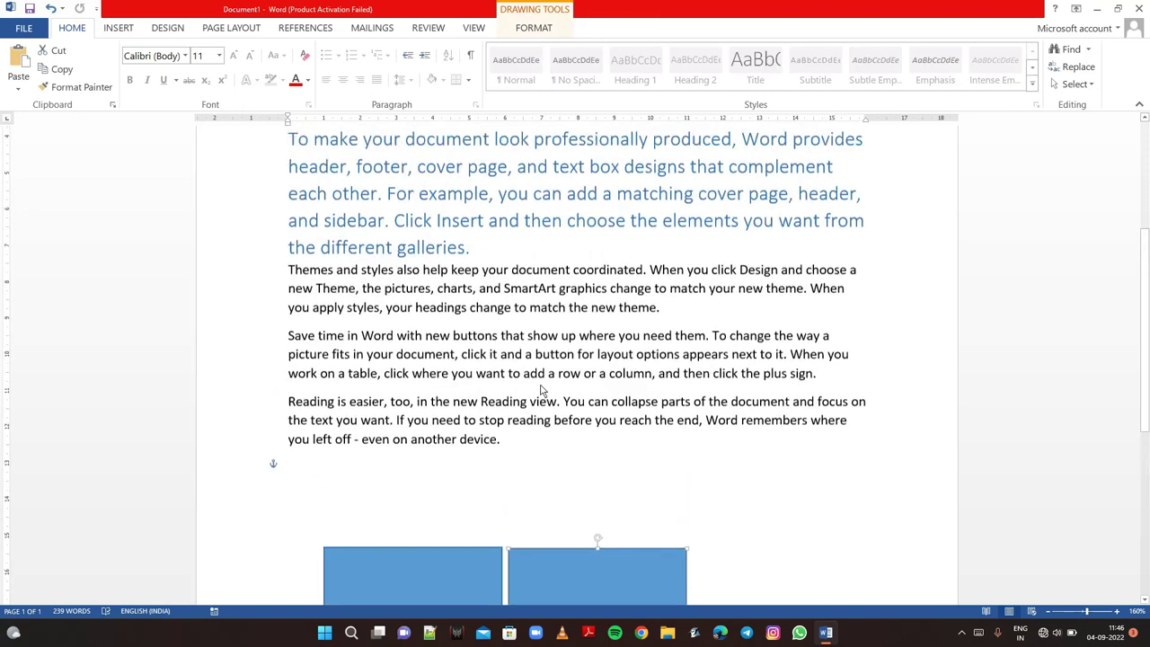
{"action": "scroll", "coordinate": [540, 388], "scroll_direction": "up", "scroll_amount": 1}
{"action": "scroll", "coordinate": [541, 389], "scroll_direction": "up", "scroll_amount": 1}
{"action": "scroll", "coordinate": [539, 391], "scroll_direction": "up", "scroll_amount": 1}
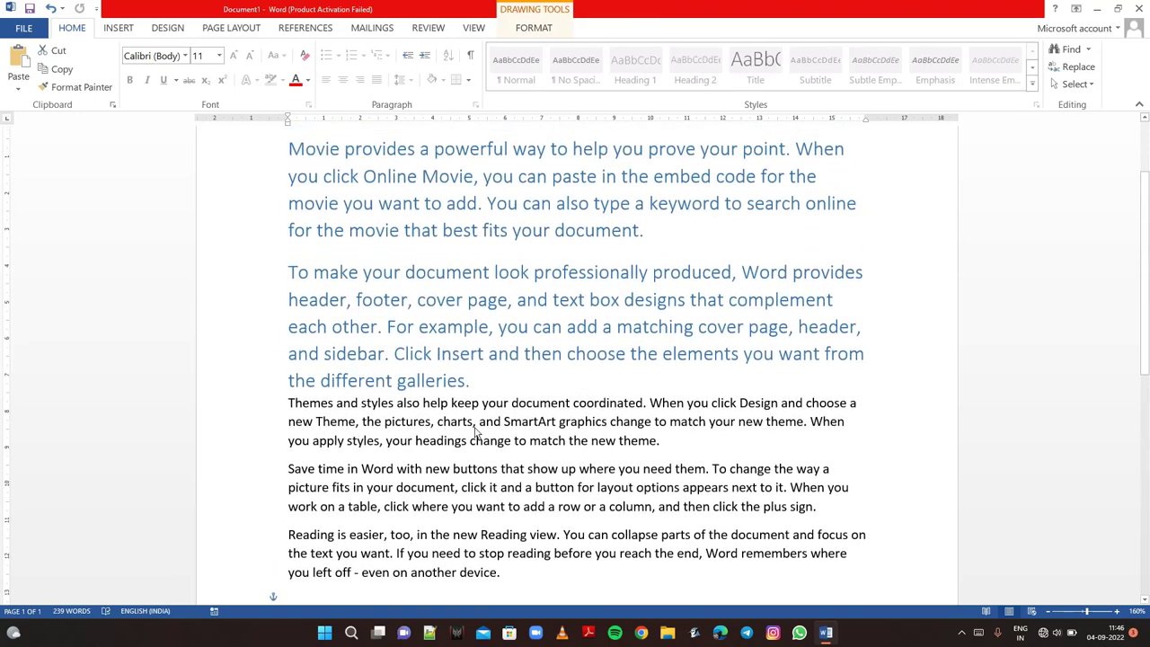
{"action": "scroll", "coordinate": [467, 395], "scroll_direction": "up", "scroll_amount": 2}
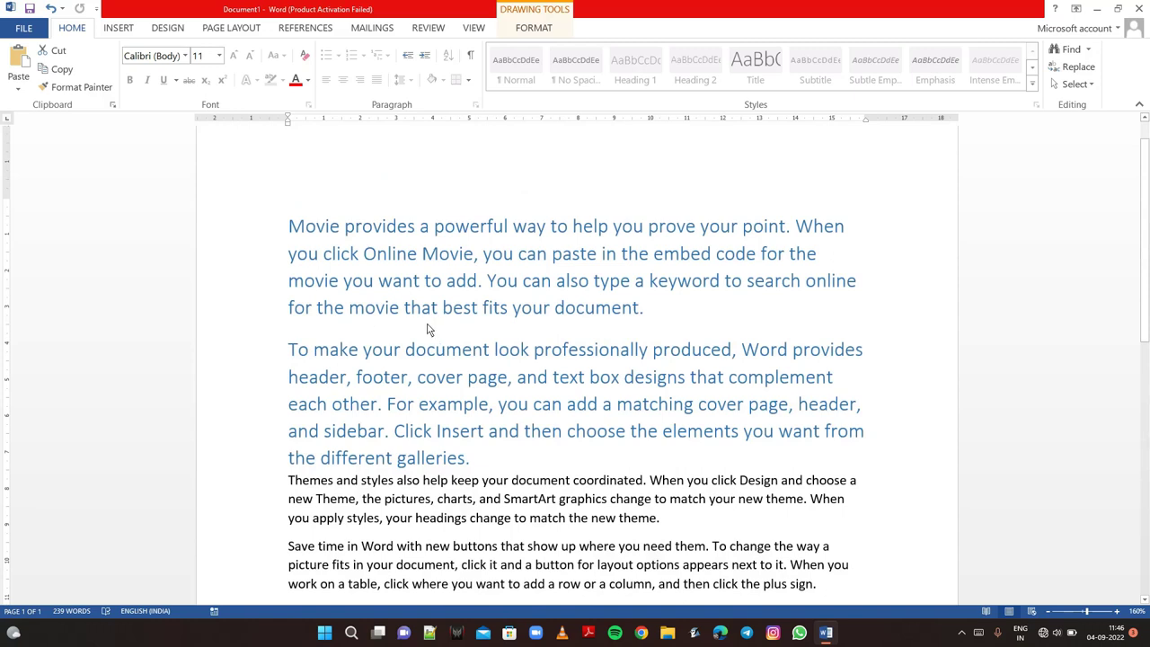
{"action": "scroll", "coordinate": [427, 331], "scroll_direction": "down", "scroll_amount": 2}
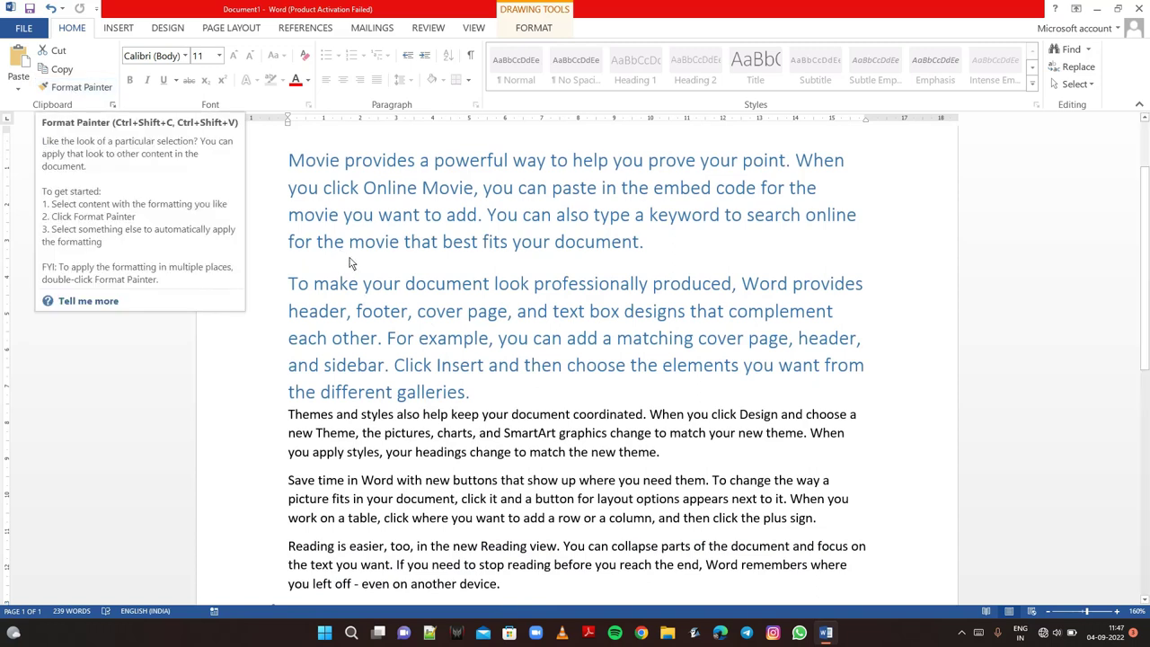
{"action": "left_click", "coordinate": [495, 344]}
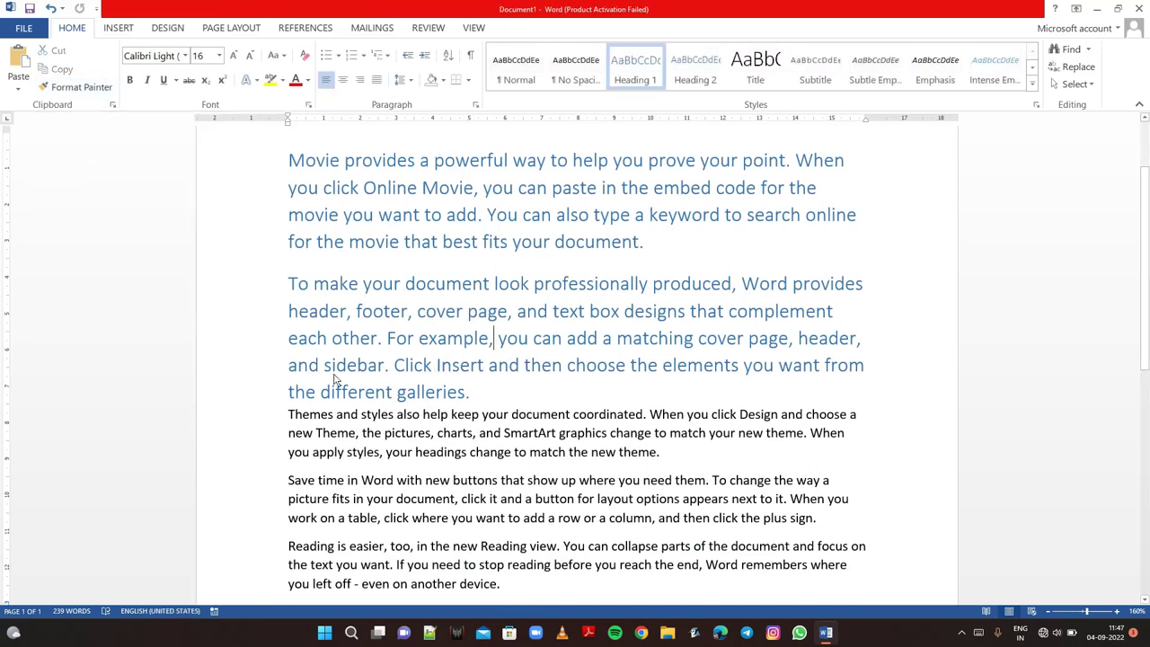
{"action": "left_click", "coordinate": [55, 90]}
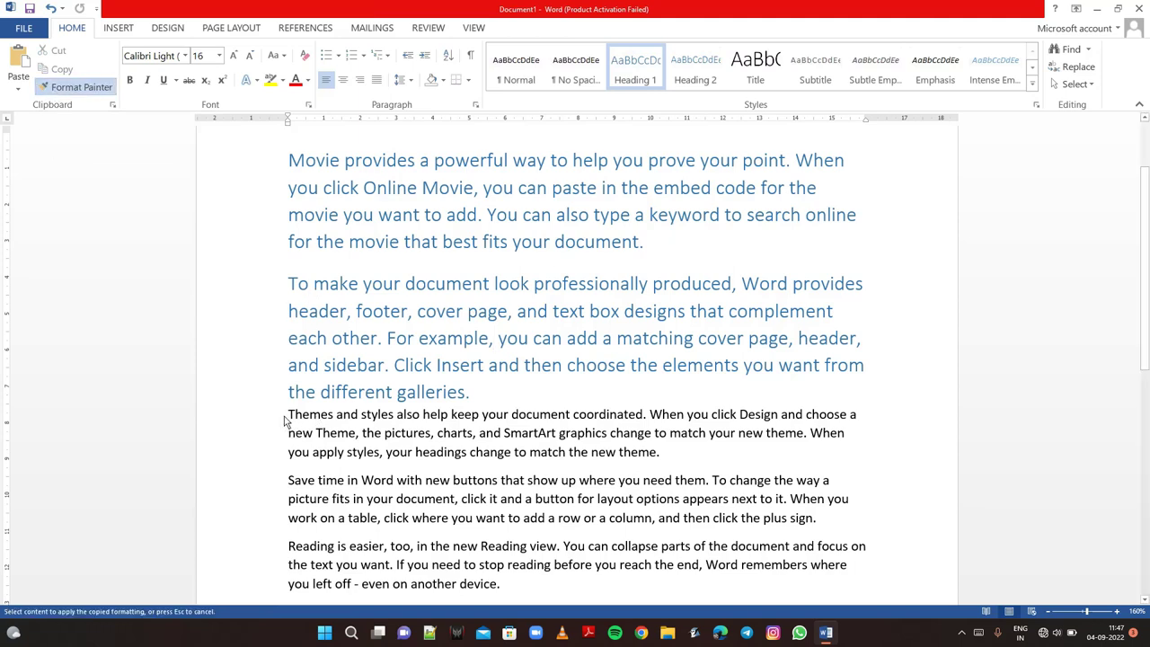
{"action": "left_click_drag", "start_coordinate": [286, 419], "coordinate": [469, 463]}
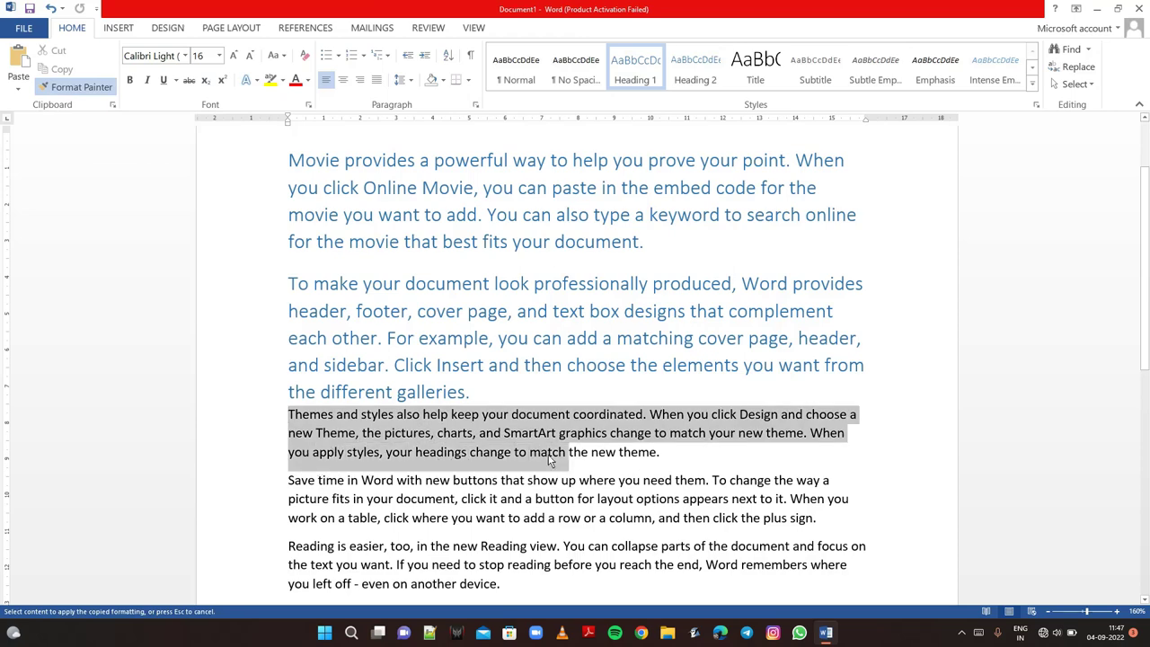
{"action": "left_click_drag", "start_coordinate": [492, 461], "coordinate": [618, 460]}
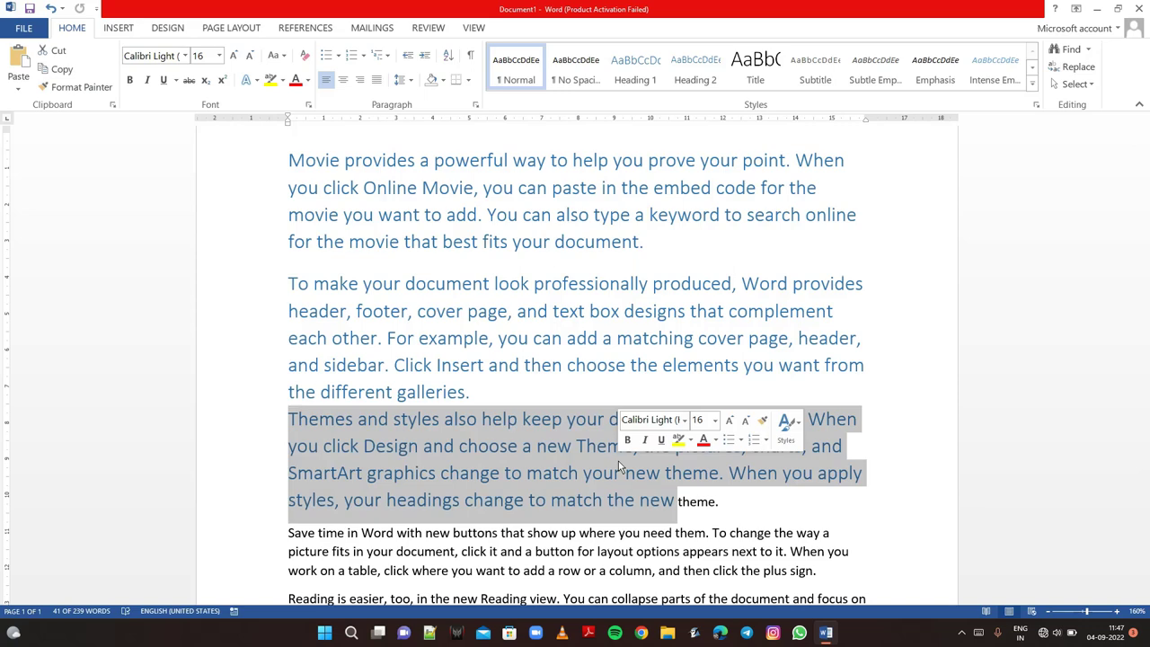
Paint the Save time paragraph's body formatting onto the text following 'Themes'.
{"action": "scroll", "coordinate": [618, 460], "scroll_direction": "down", "scroll_amount": 1}
{"action": "scroll", "coordinate": [618, 461], "scroll_direction": "down", "scroll_amount": 2}
{"action": "scroll", "coordinate": [618, 460], "scroll_direction": "down", "scroll_amount": 1}
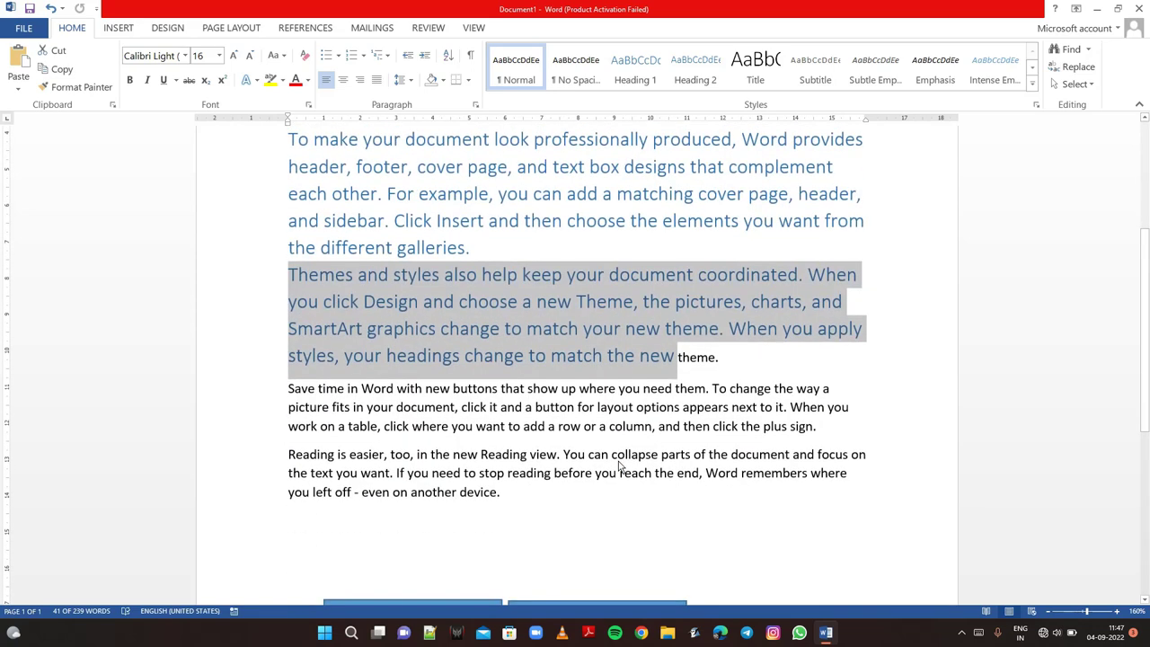
{"action": "left_click", "coordinate": [576, 415]}
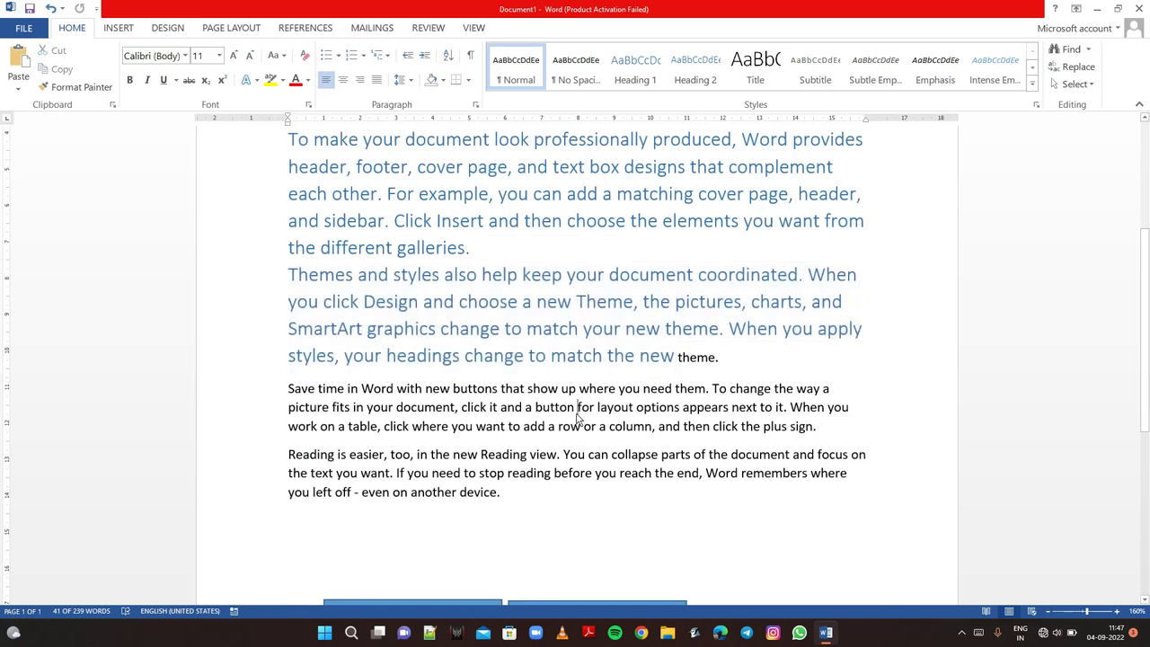
{"action": "left_click", "coordinate": [67, 87]}
{"action": "left_click_drag", "start_coordinate": [673, 357], "coordinate": [391, 272]}
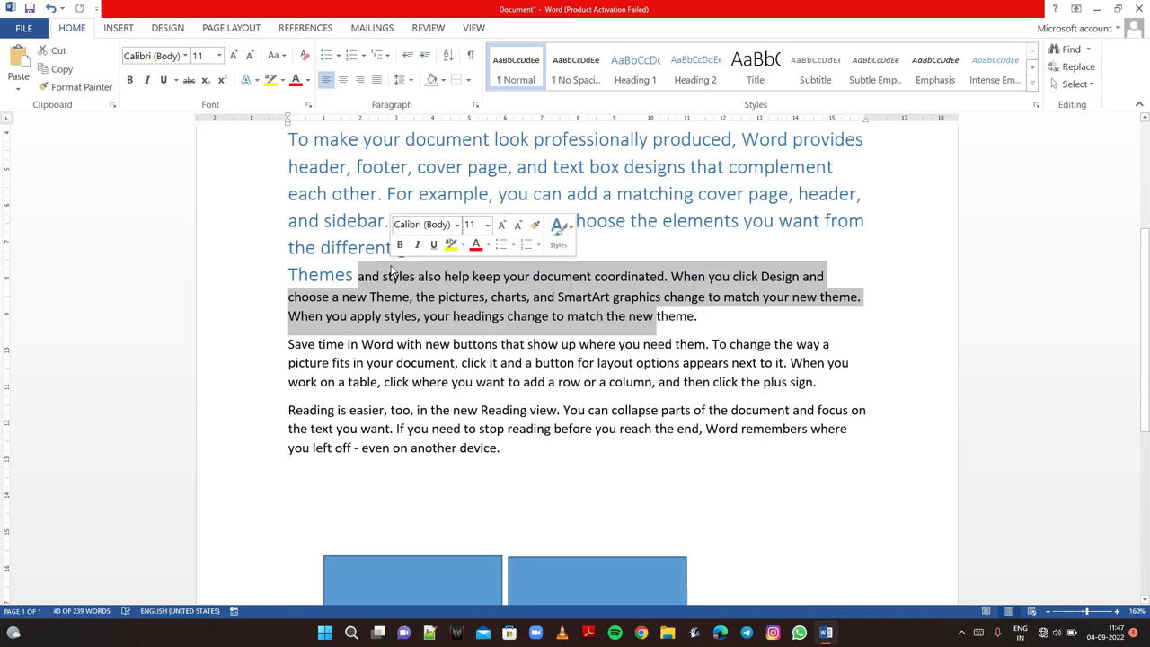
{"action": "left_click", "coordinate": [452, 368]}
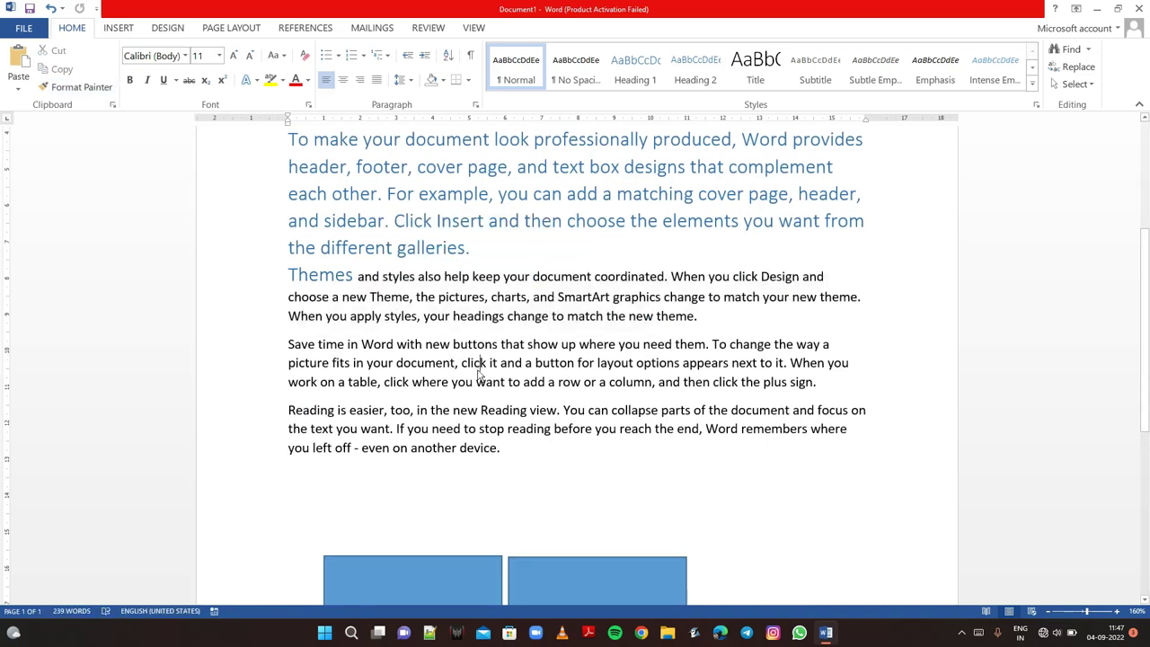
Paint the blue heading format onto 'Save time' and 'Reading is easier', then select the text after 'Themes'.
{"action": "left_click", "coordinate": [435, 223]}
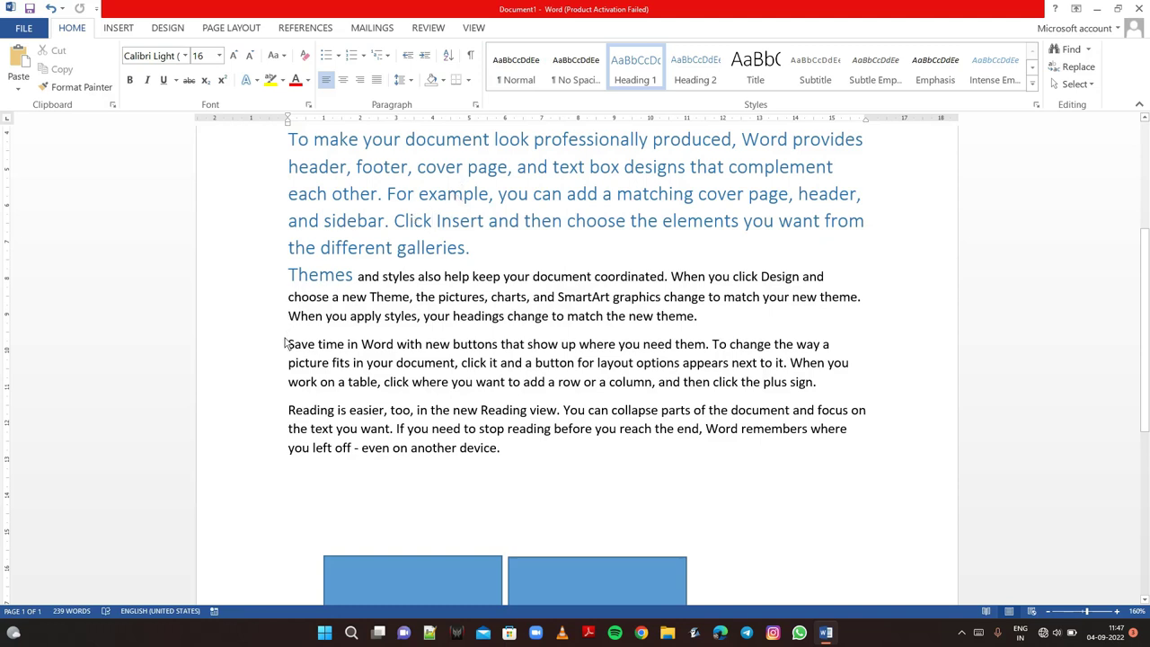
{"action": "left_click", "coordinate": [81, 87]}
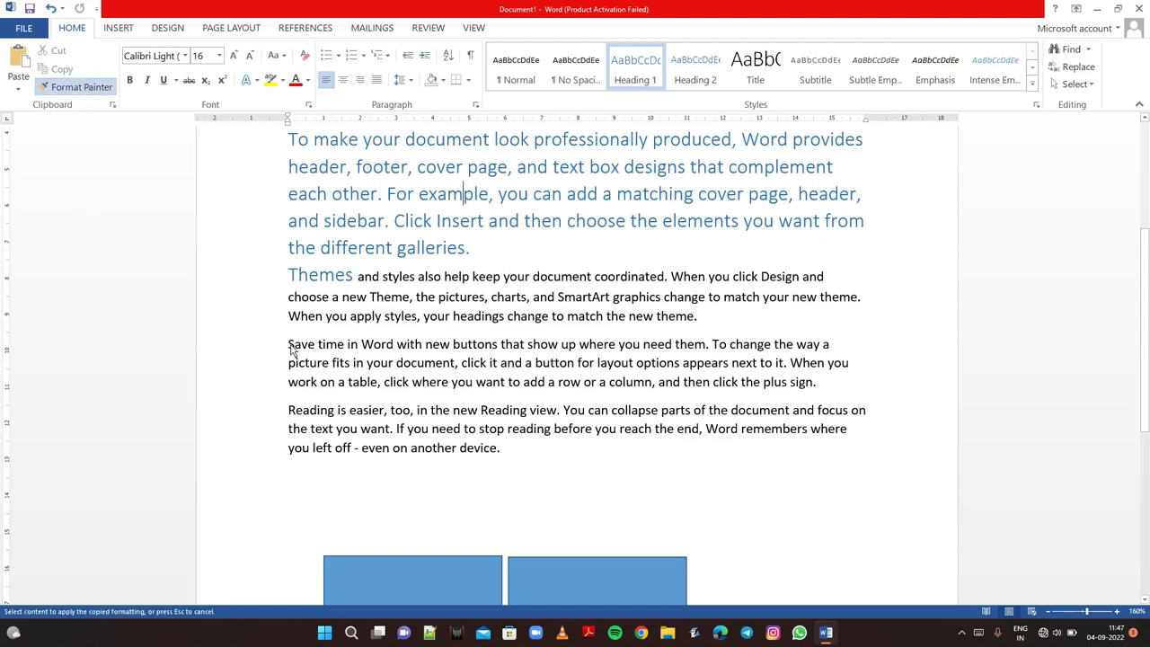
{"action": "left_click_drag", "start_coordinate": [289, 346], "coordinate": [451, 411]}
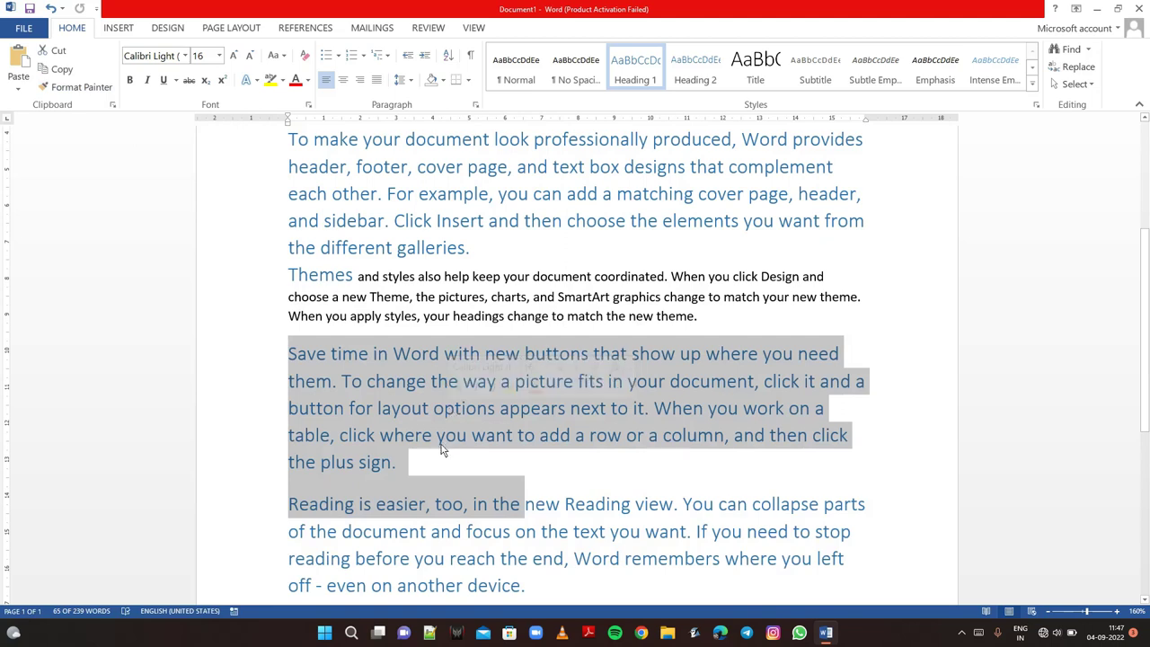
{"action": "left_click", "coordinate": [436, 479]}
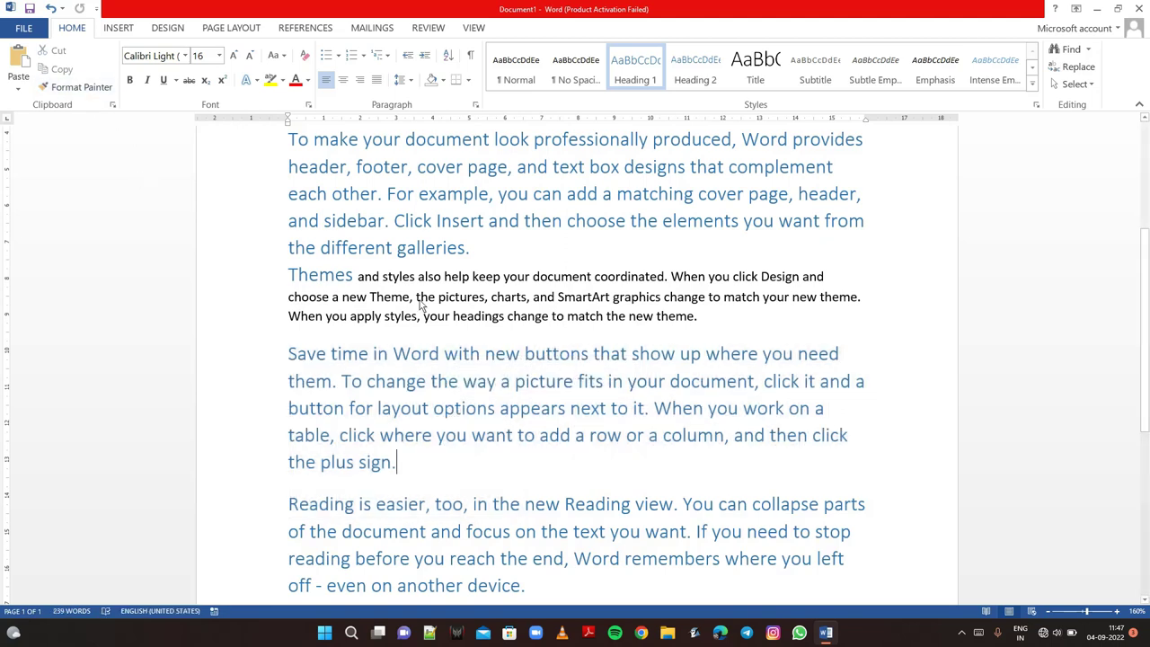
{"action": "left_click_drag", "start_coordinate": [724, 326], "coordinate": [357, 277]}
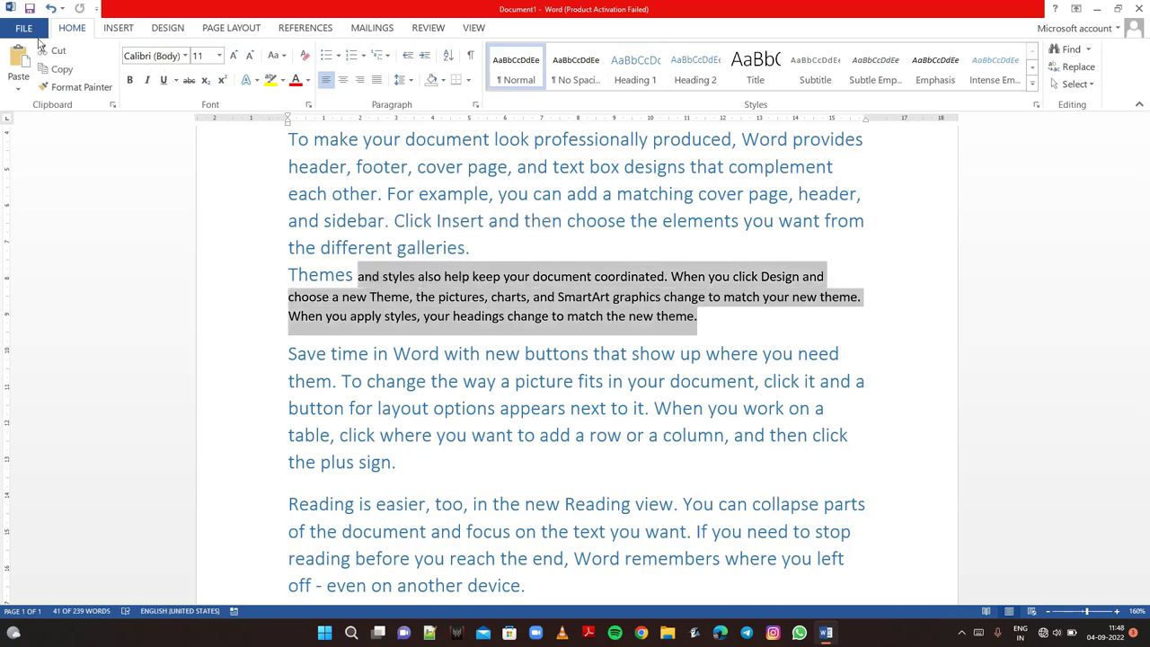
Cut the 'and styles also help…' text and paste it on the line above the rectangles.
{"action": "left_click", "coordinate": [52, 52]}
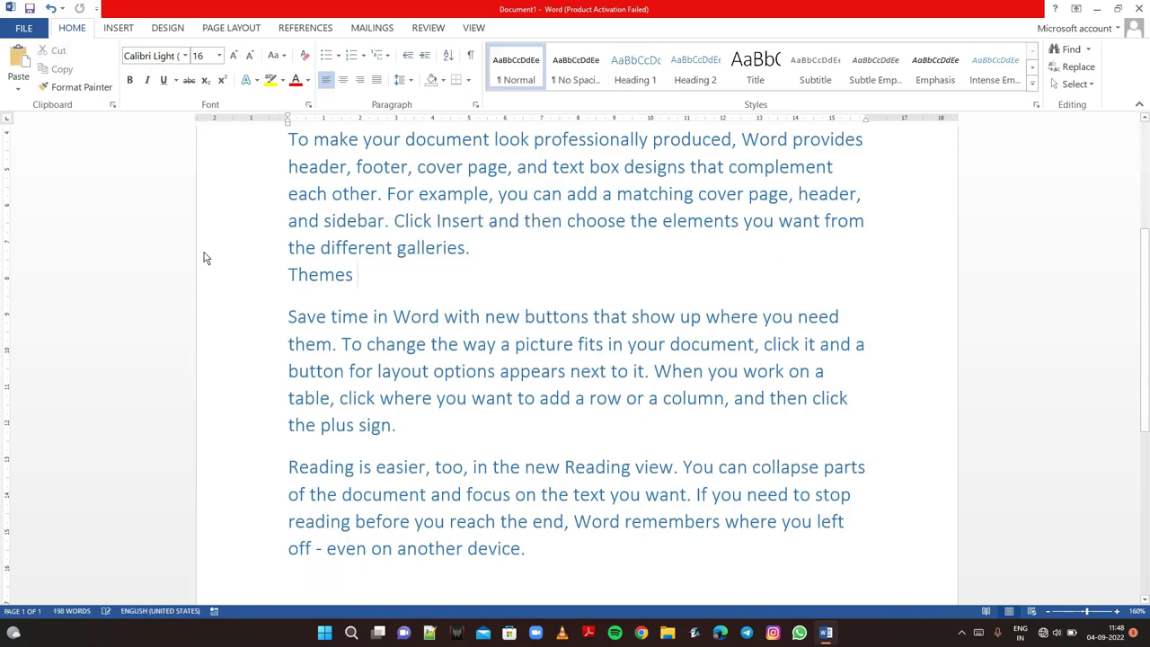
{"action": "scroll", "coordinate": [220, 265], "scroll_direction": "down", "scroll_amount": 3}
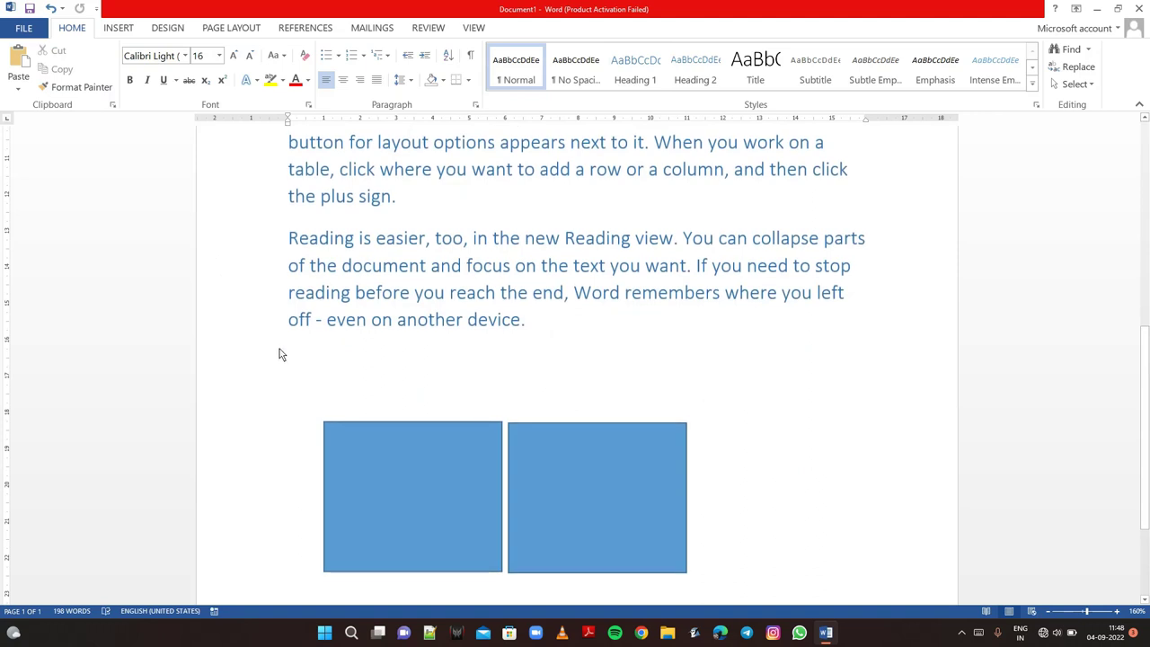
{"action": "left_click", "coordinate": [299, 352]}
{"action": "left_click", "coordinate": [19, 57]}
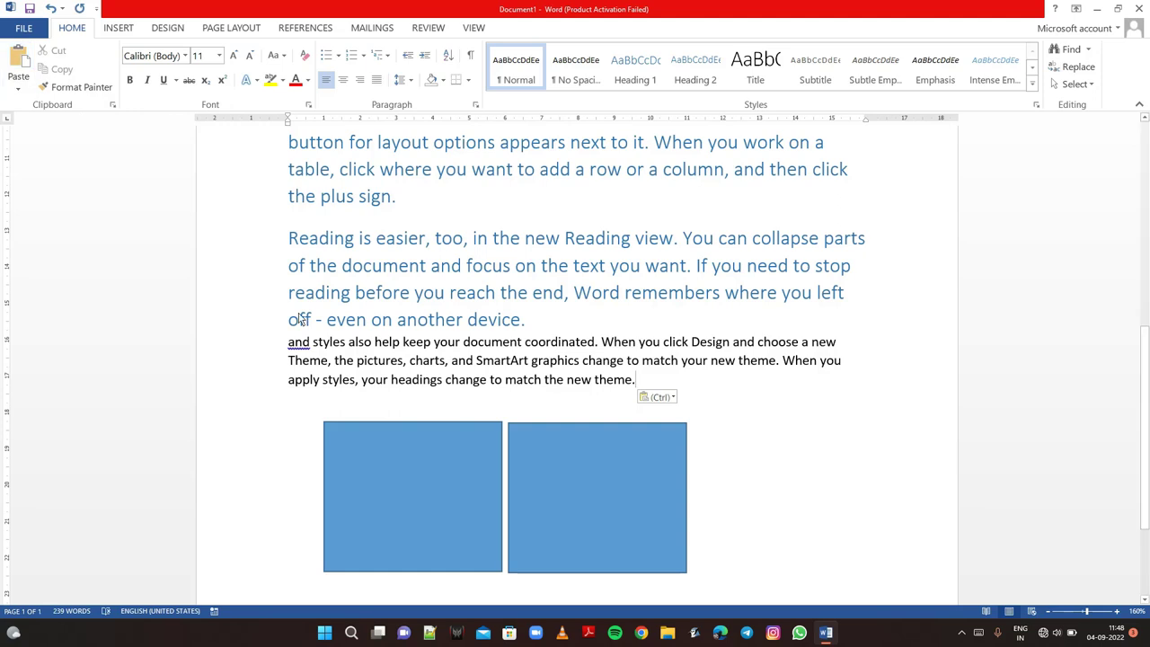
Drag both blue rectangles further down the page, keeping them side by side.
{"action": "scroll", "coordinate": [615, 303], "scroll_direction": "down", "scroll_amount": 1}
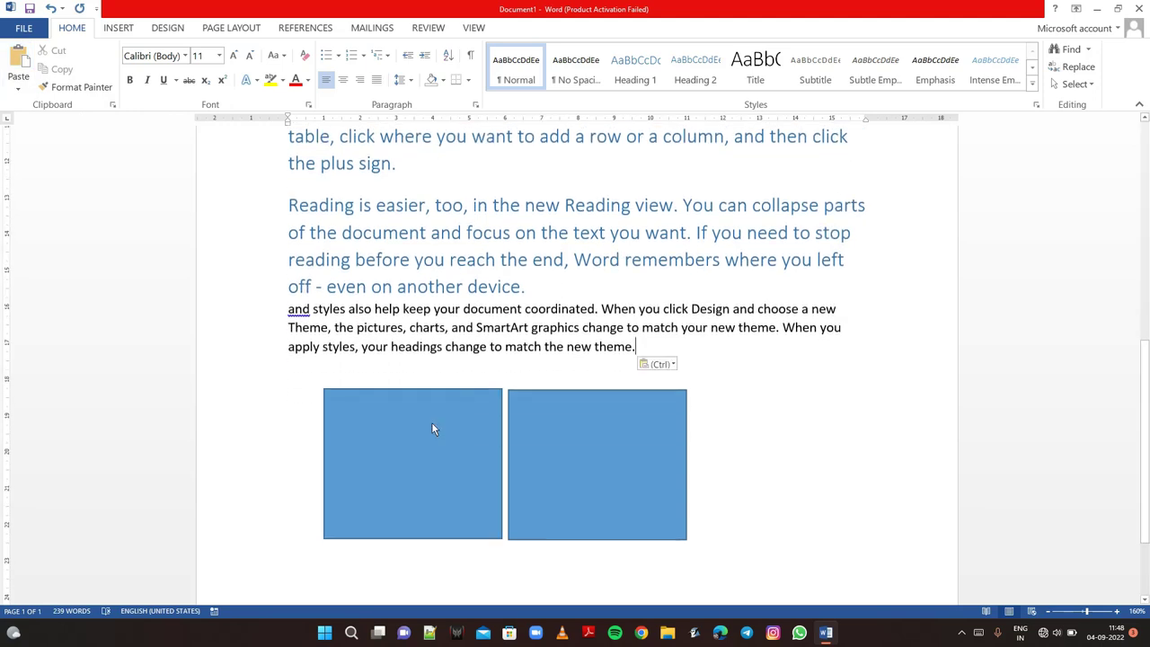
{"action": "left_click_drag", "start_coordinate": [433, 422], "coordinate": [406, 499]}
{"action": "left_click_drag", "start_coordinate": [566, 496], "coordinate": [539, 572]}
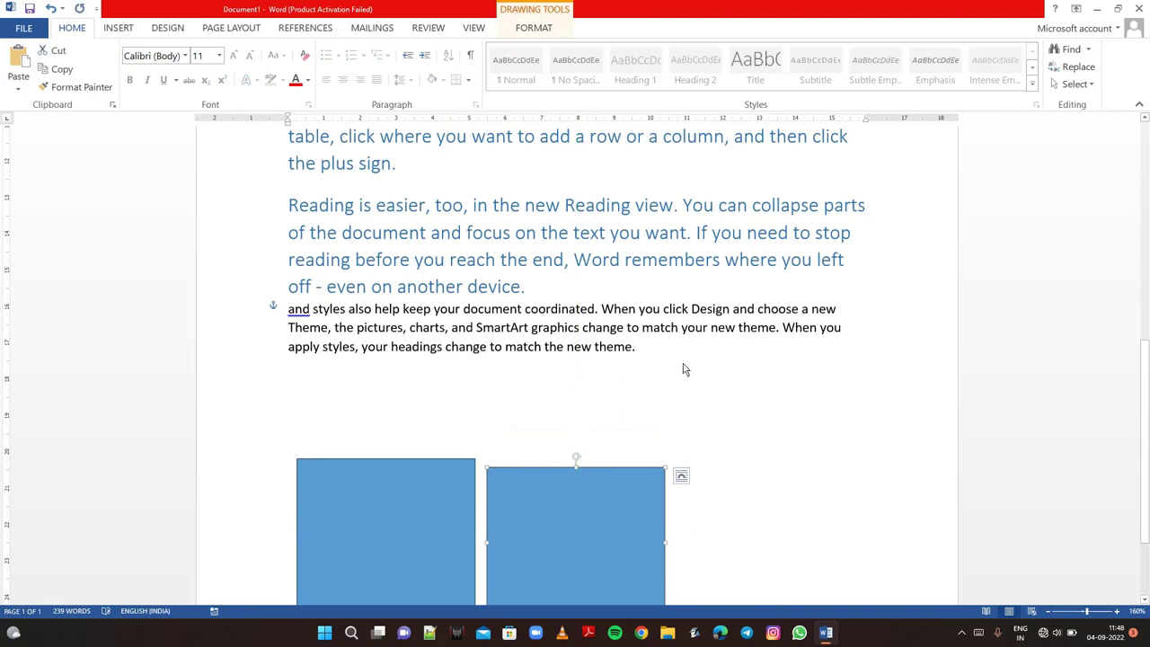
Copy the 'and styles also help…' paragraph and paste a duplicate on the blank line below.
{"action": "left_click_drag", "start_coordinate": [637, 348], "coordinate": [273, 315]}
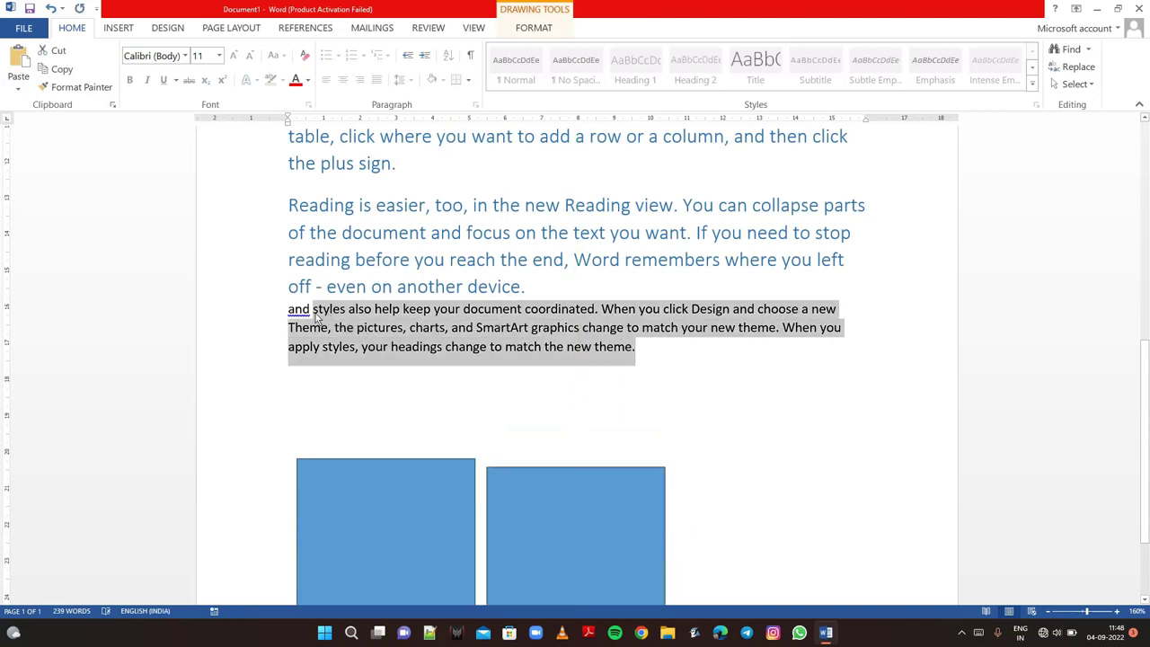
{"action": "left_click", "coordinate": [377, 327]}
{"action": "left_click_drag", "start_coordinate": [641, 334], "coordinate": [463, 310]}
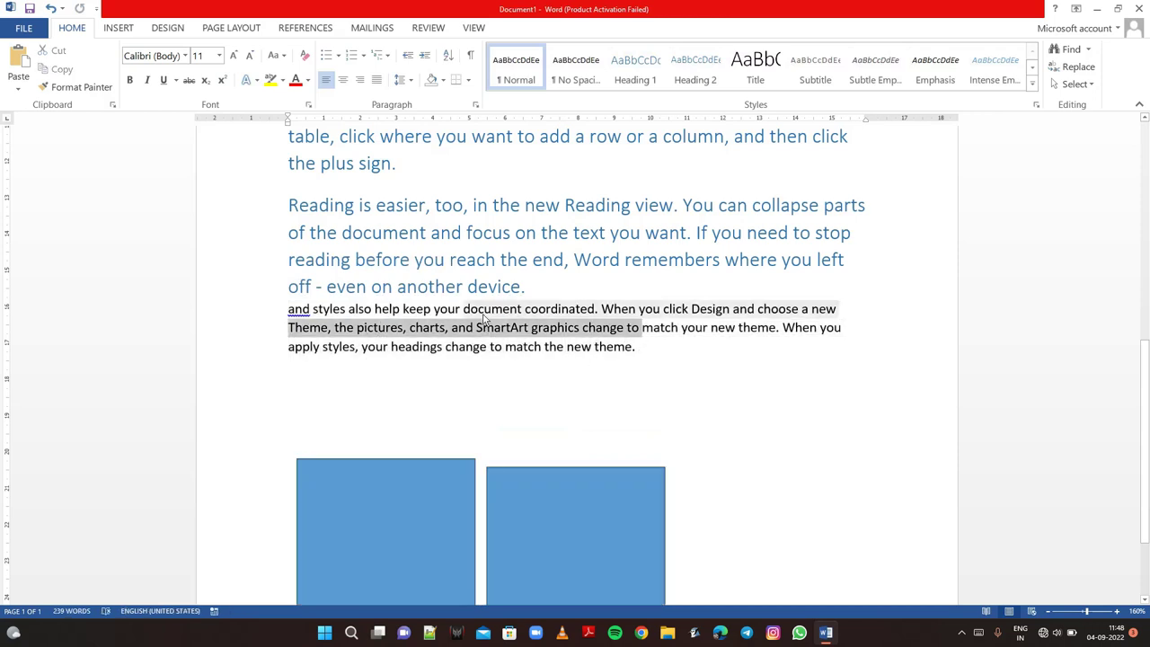
{"action": "left_click_drag", "start_coordinate": [634, 355], "coordinate": [274, 308]}
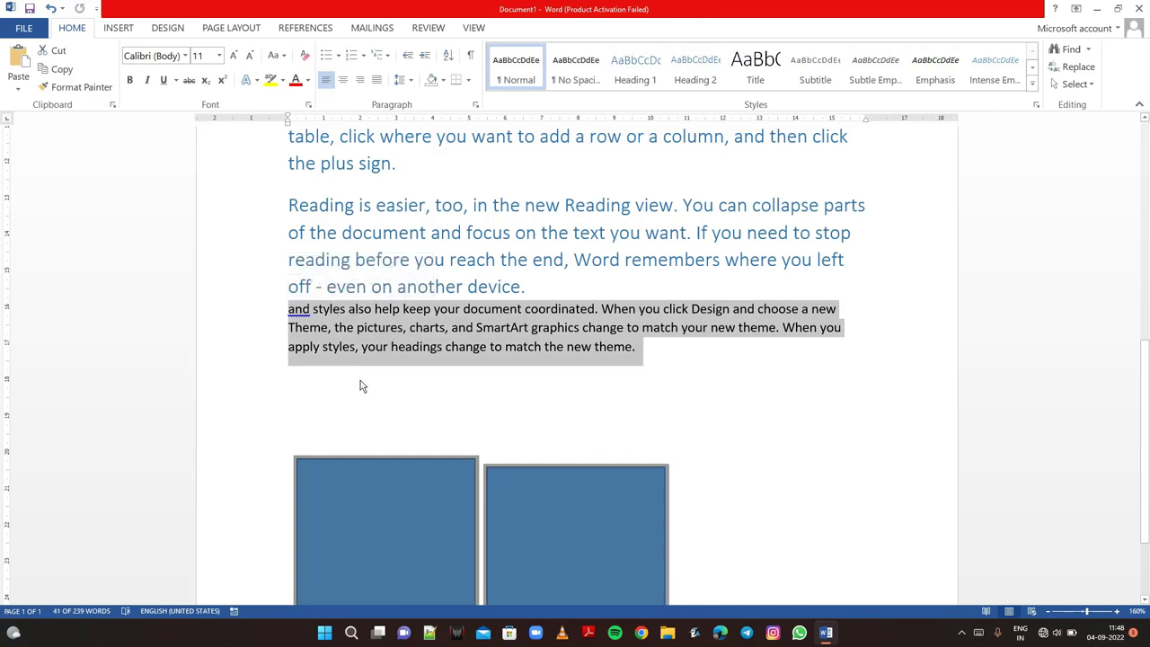
{"action": "key", "text": "shift+Up"}
{"action": "left_click", "coordinate": [650, 356]}
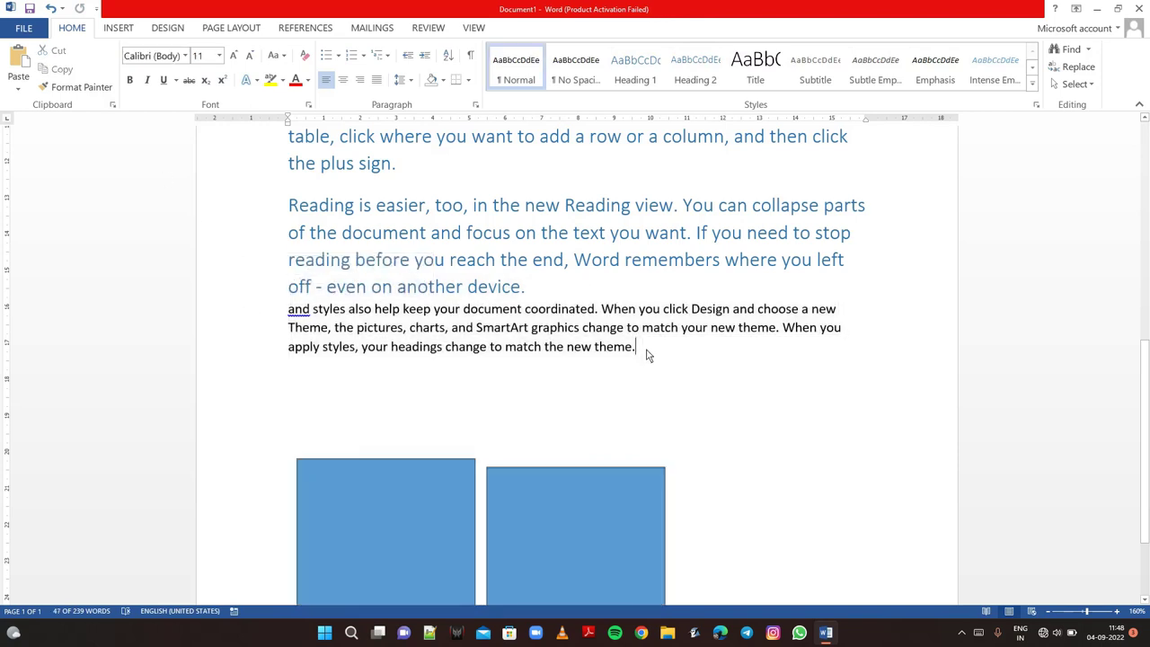
{"action": "left_click", "coordinate": [287, 310]}
{"action": "left_click_drag", "start_coordinate": [288, 310], "coordinate": [610, 355]}
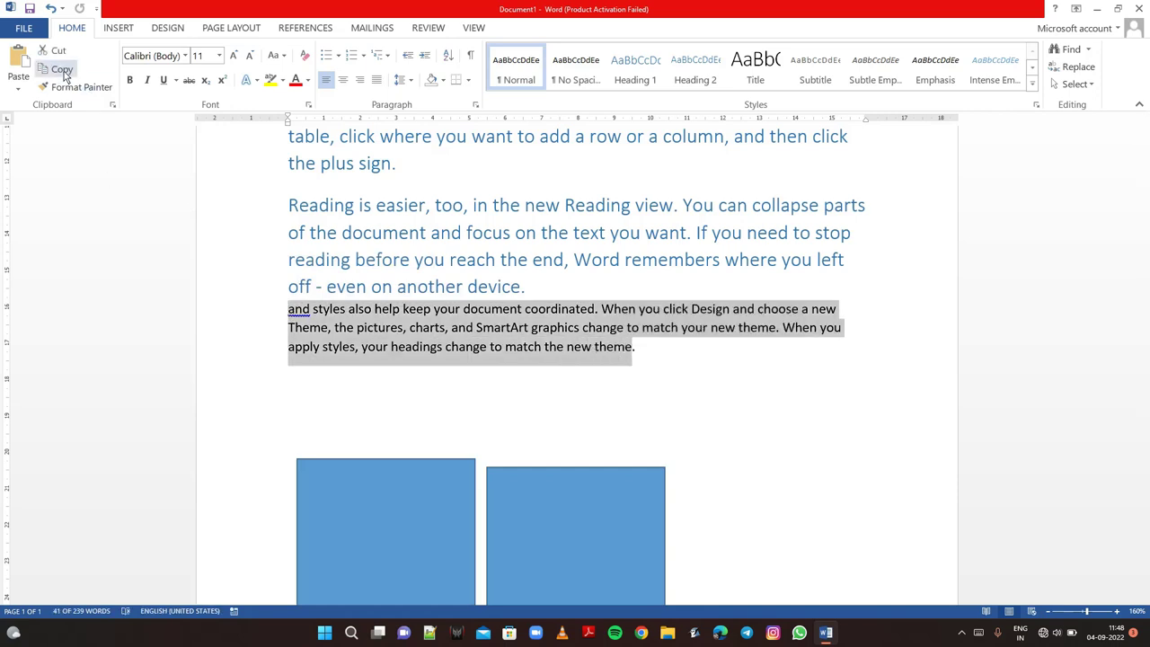
{"action": "left_click", "coordinate": [58, 69]}
{"action": "left_click", "coordinate": [294, 381]}
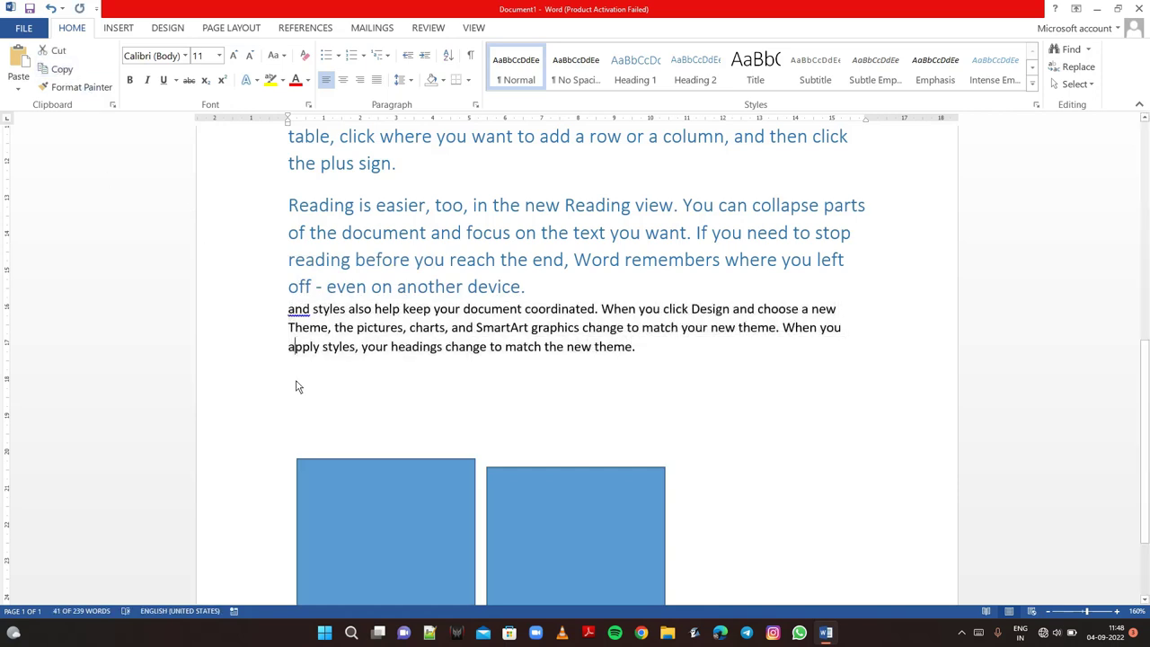
{"action": "left_click", "coordinate": [24, 60]}
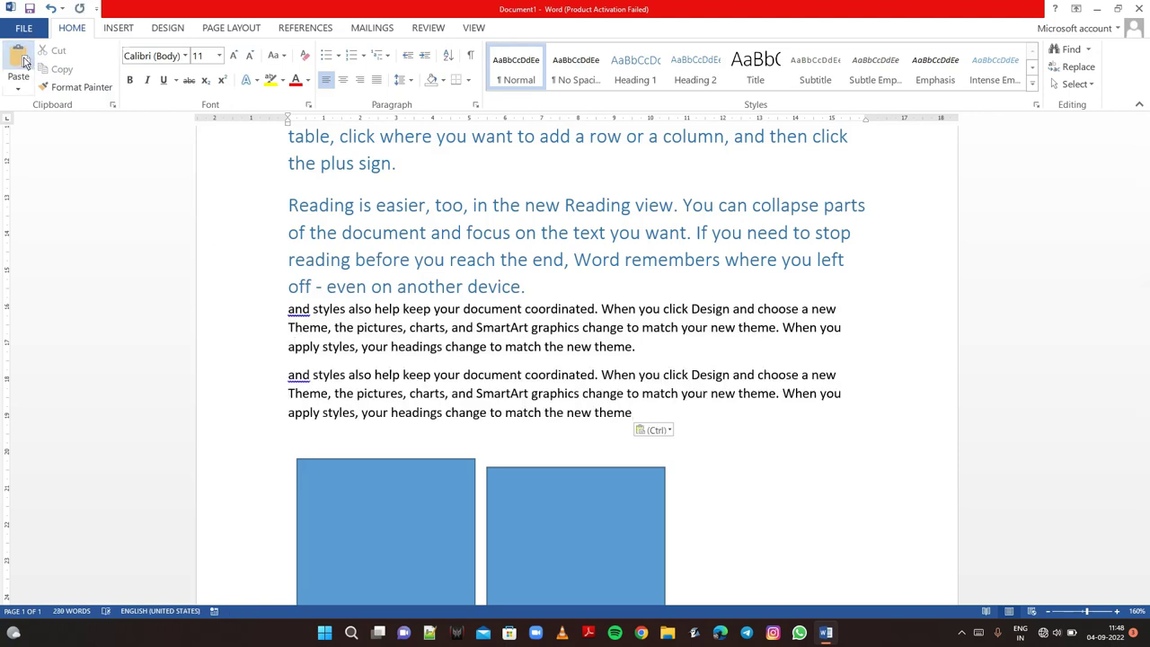